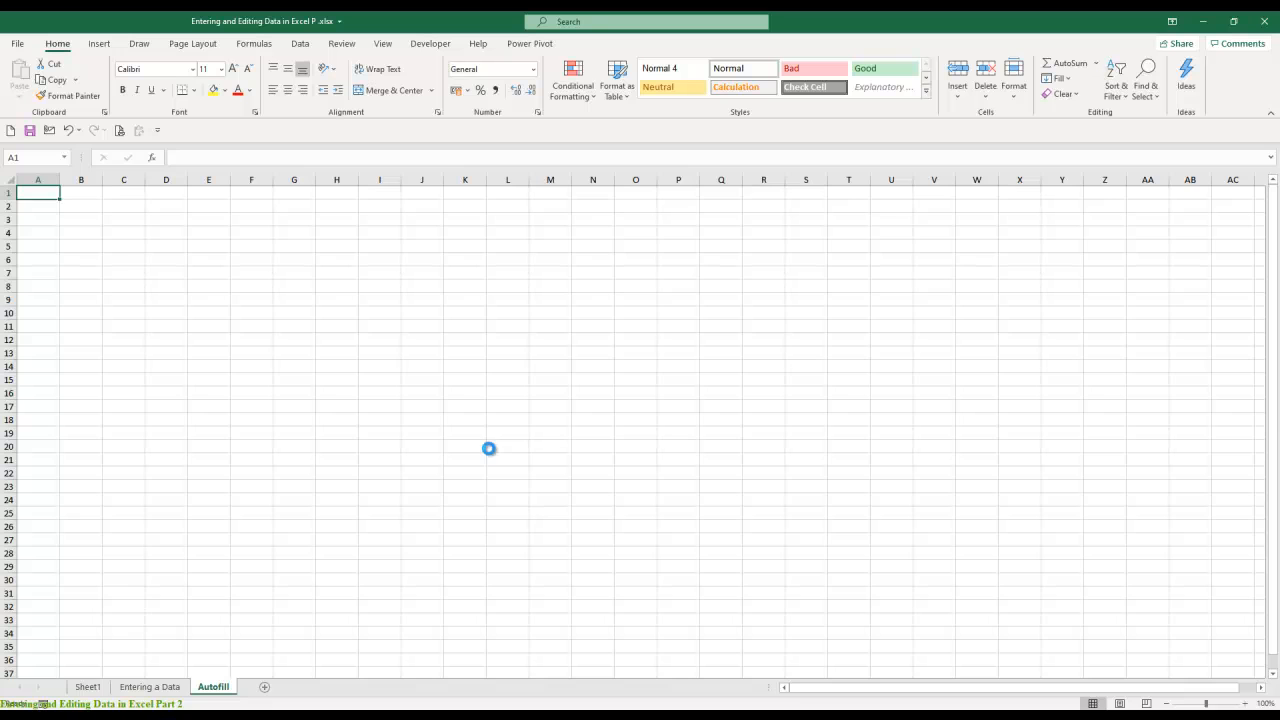
- Enter the heading "Autofill" in cell D3
scroll(489, 448, up, 3)
click(246, 261)
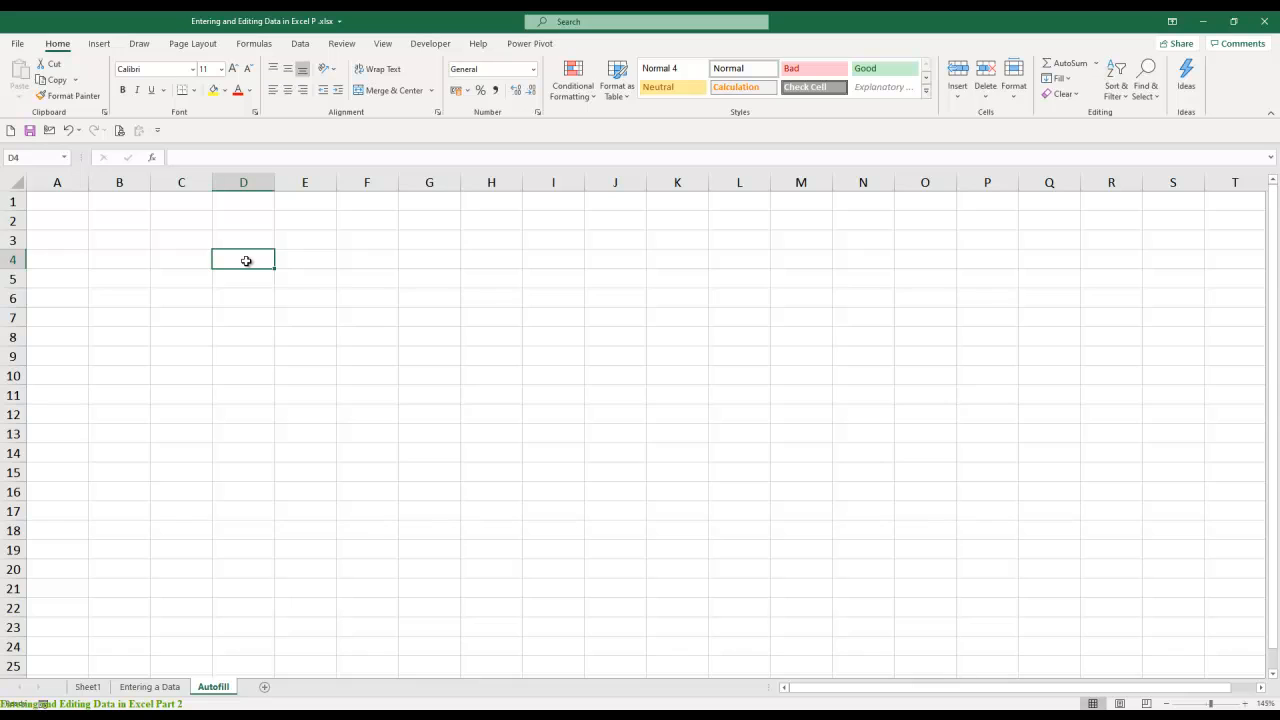
key(Up)
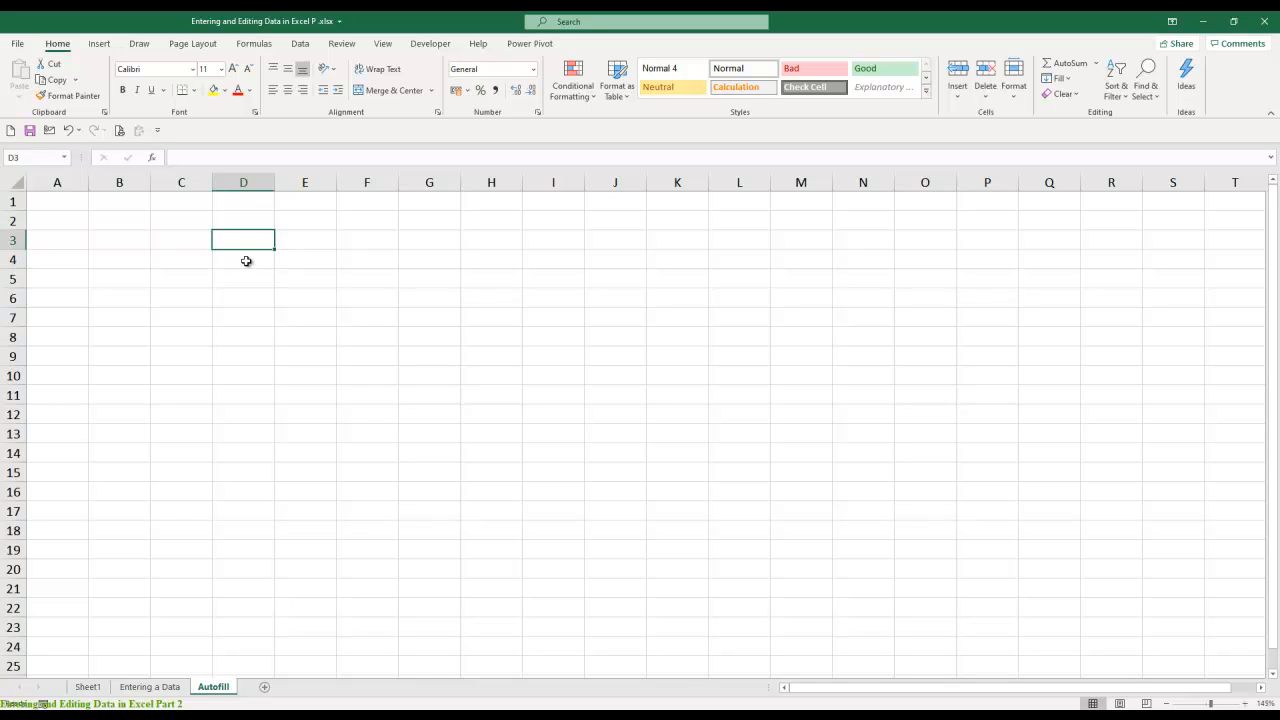
text(Autofill)
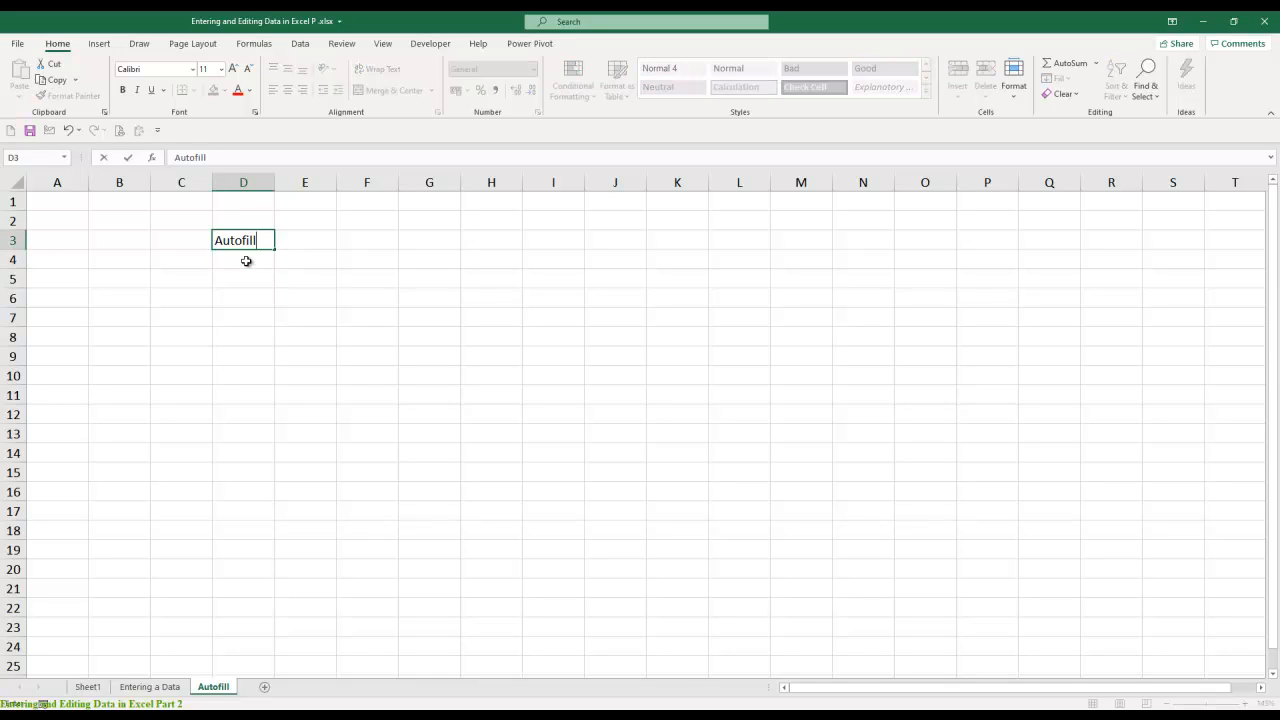
key(Return)
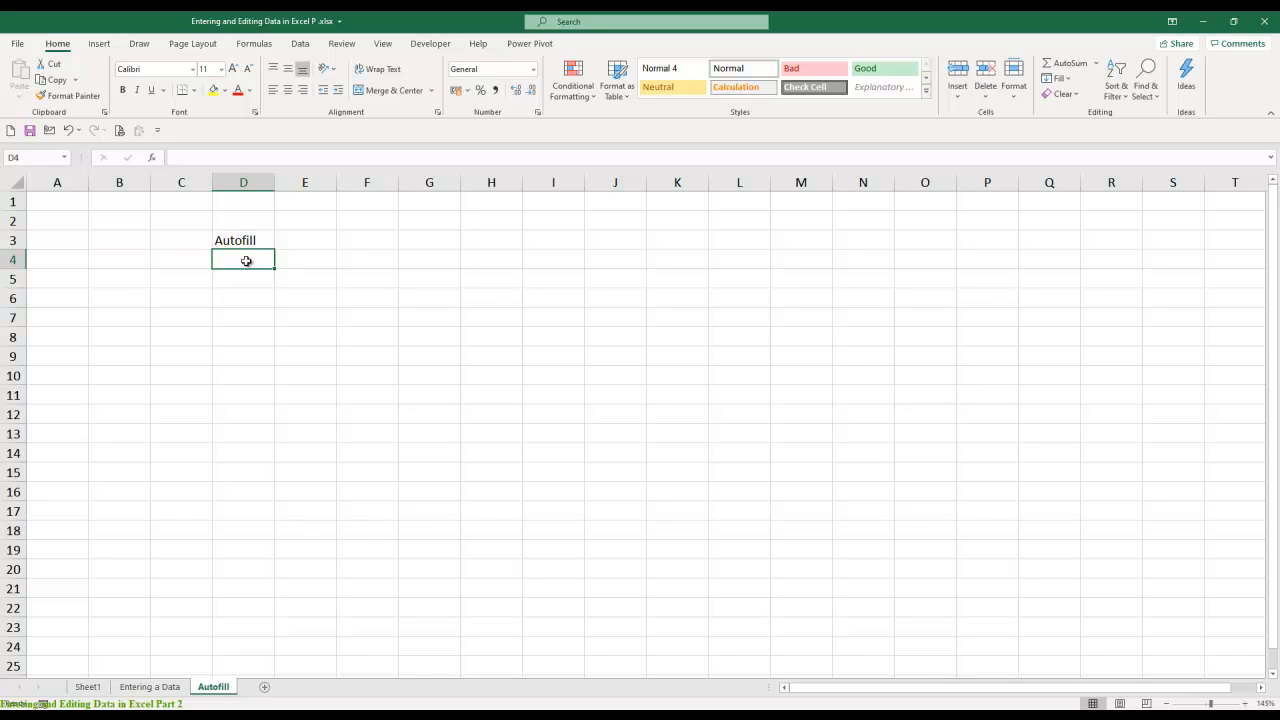
- Enter 1 in cell D4, try autofilling it down to D17, and undo the fill
text(1)
key(Return)
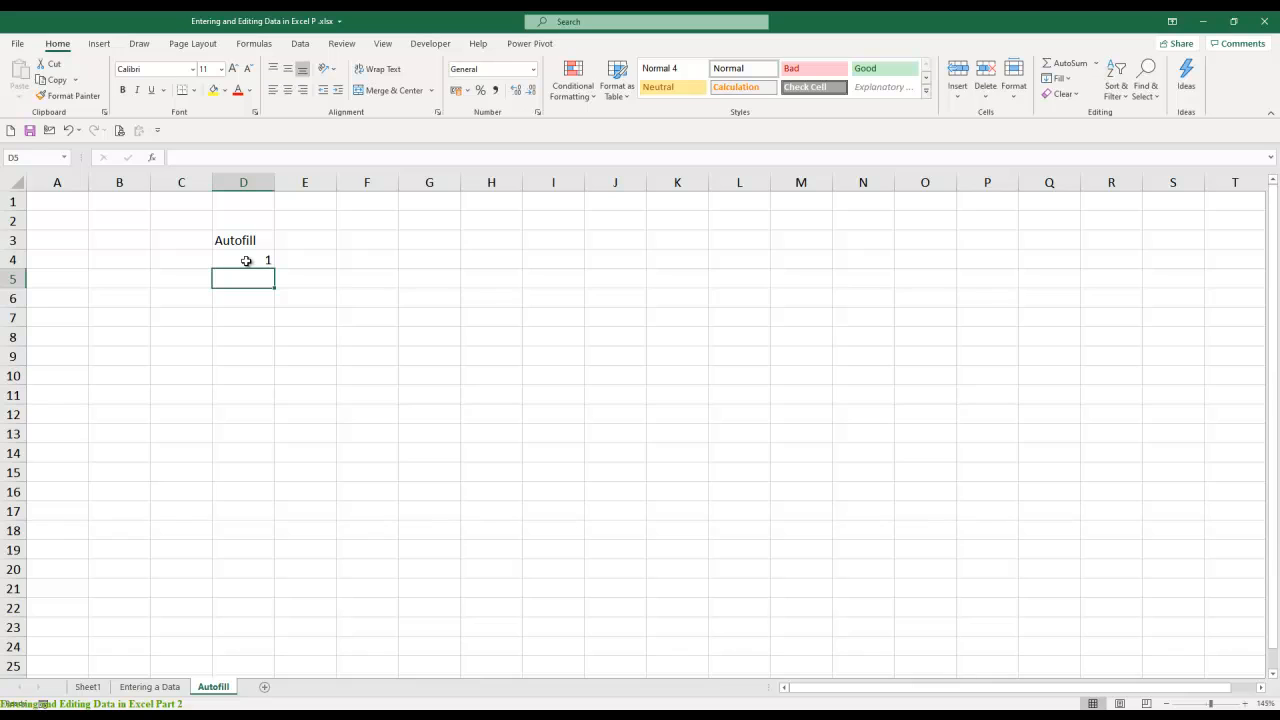
click(242, 259)
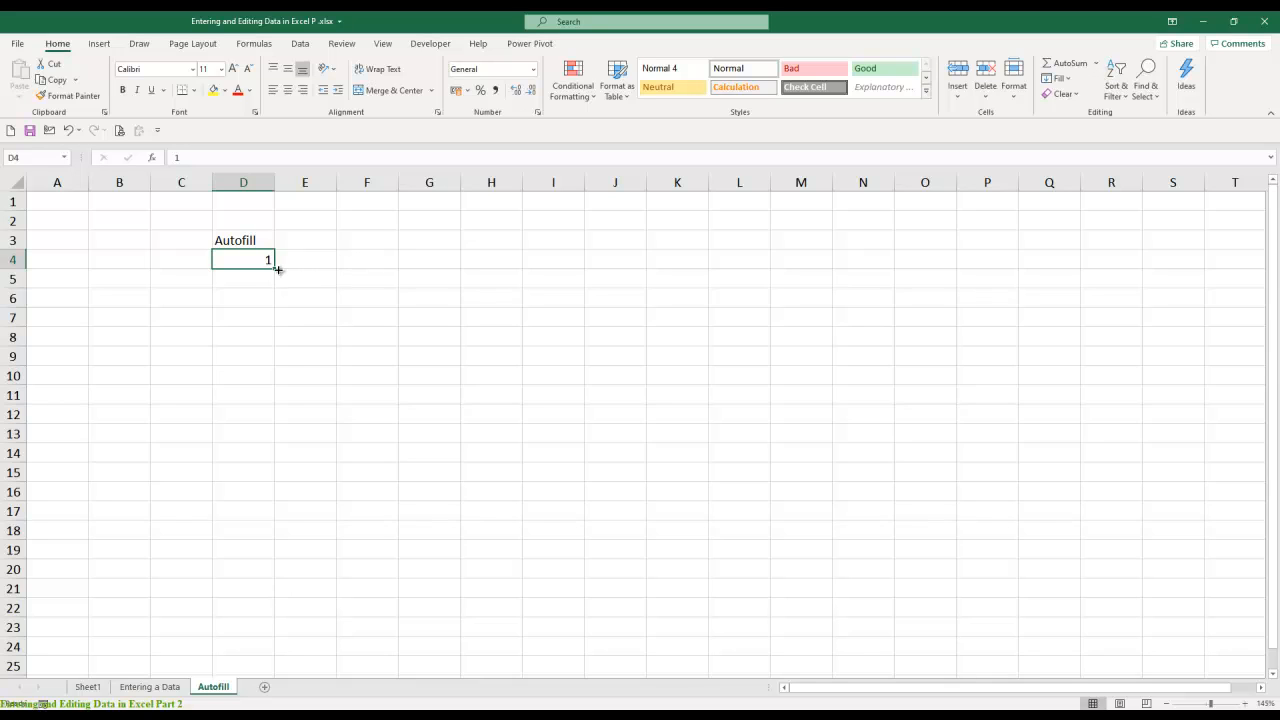
drag(276, 267, 276, 510)
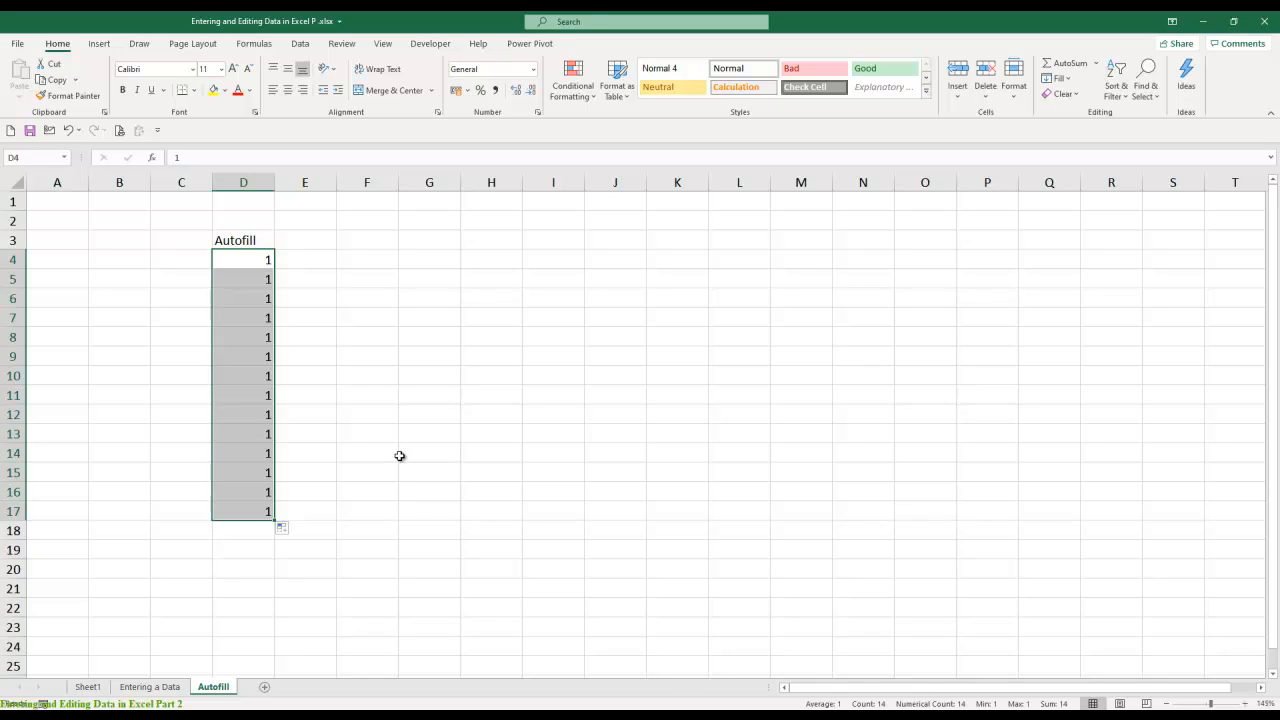
key(ctrl+z)
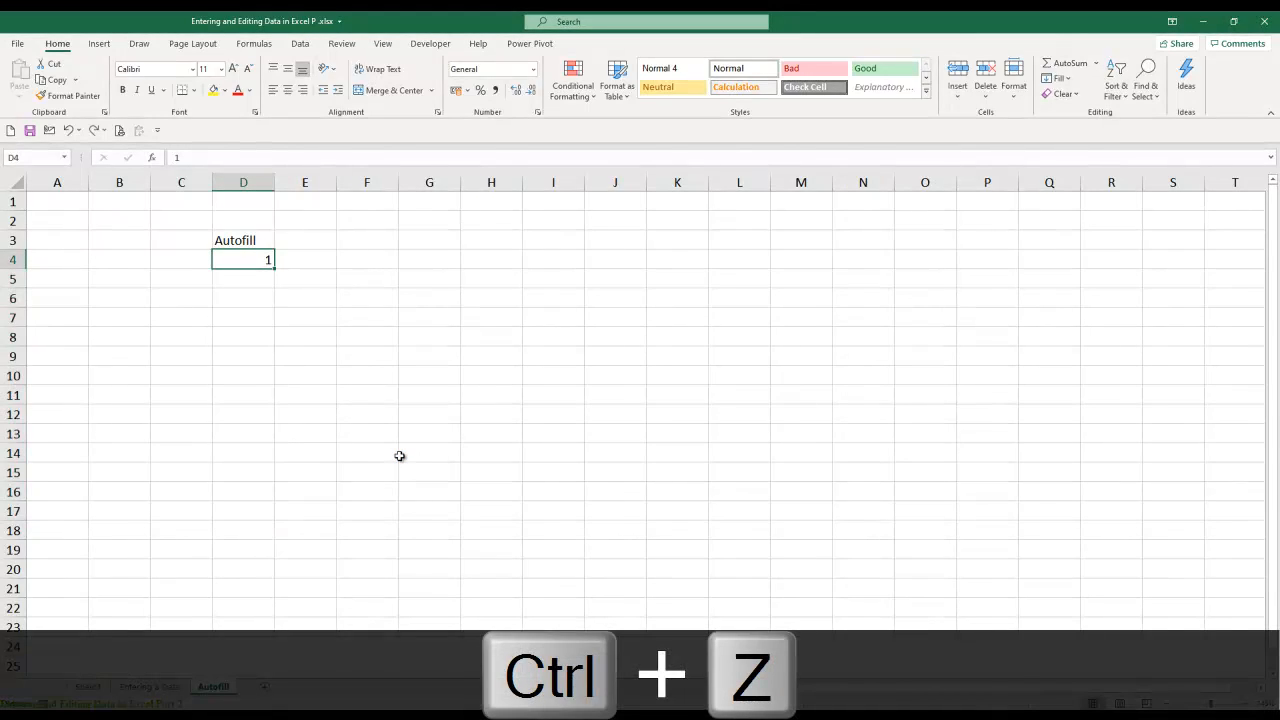
- Enter 2 in cell D5 and autofill the series from D4:D5 down to D14
click(258, 283)
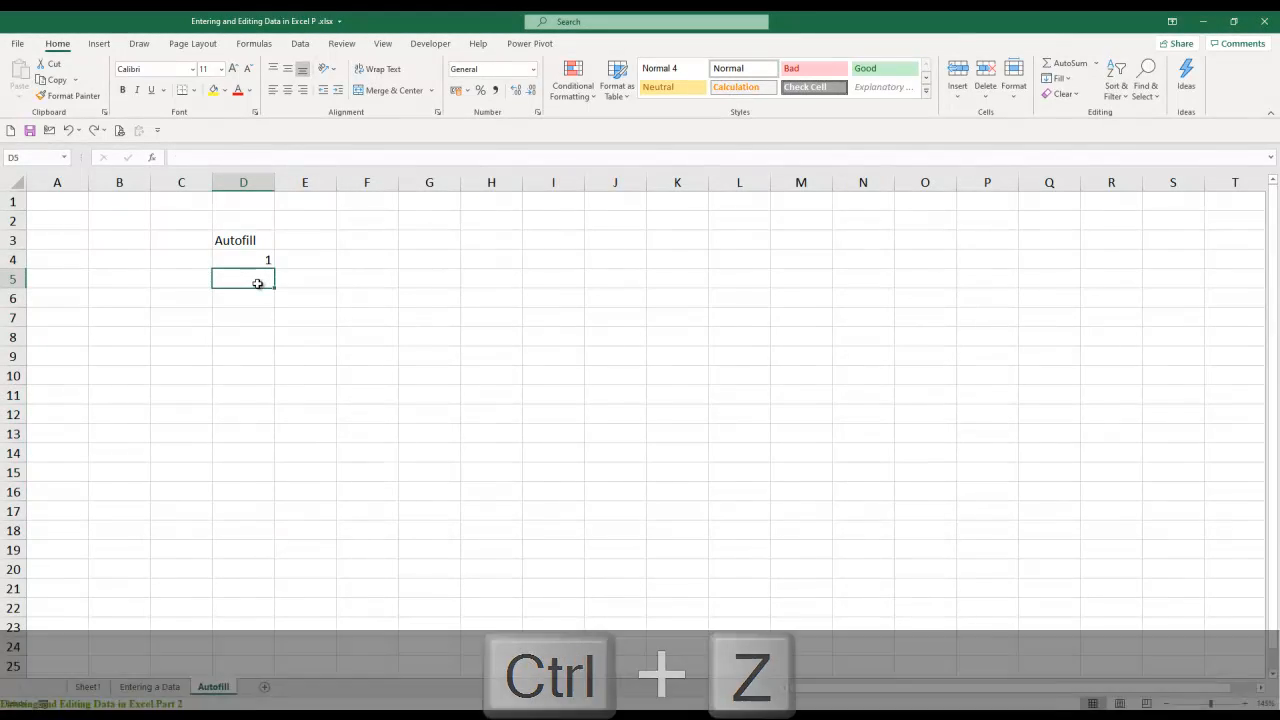
text(2)
key(Return)
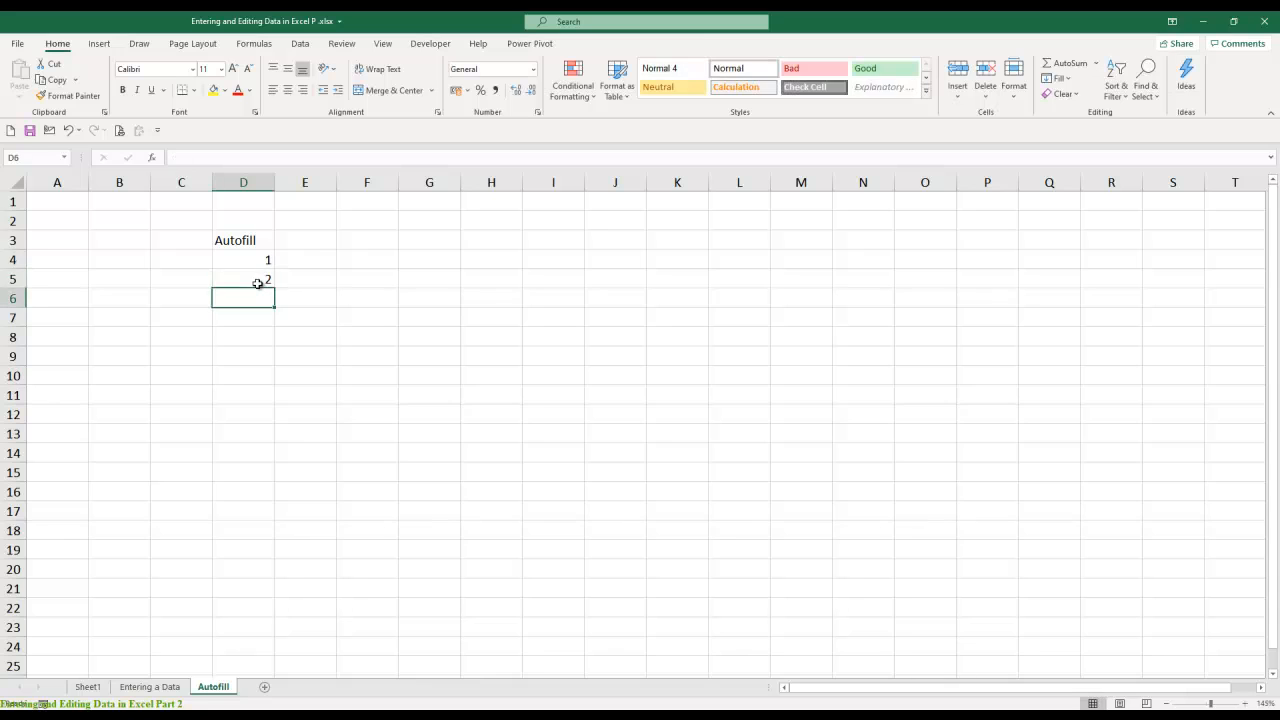
key(Up)
key(Up)
shift+click(258, 283)
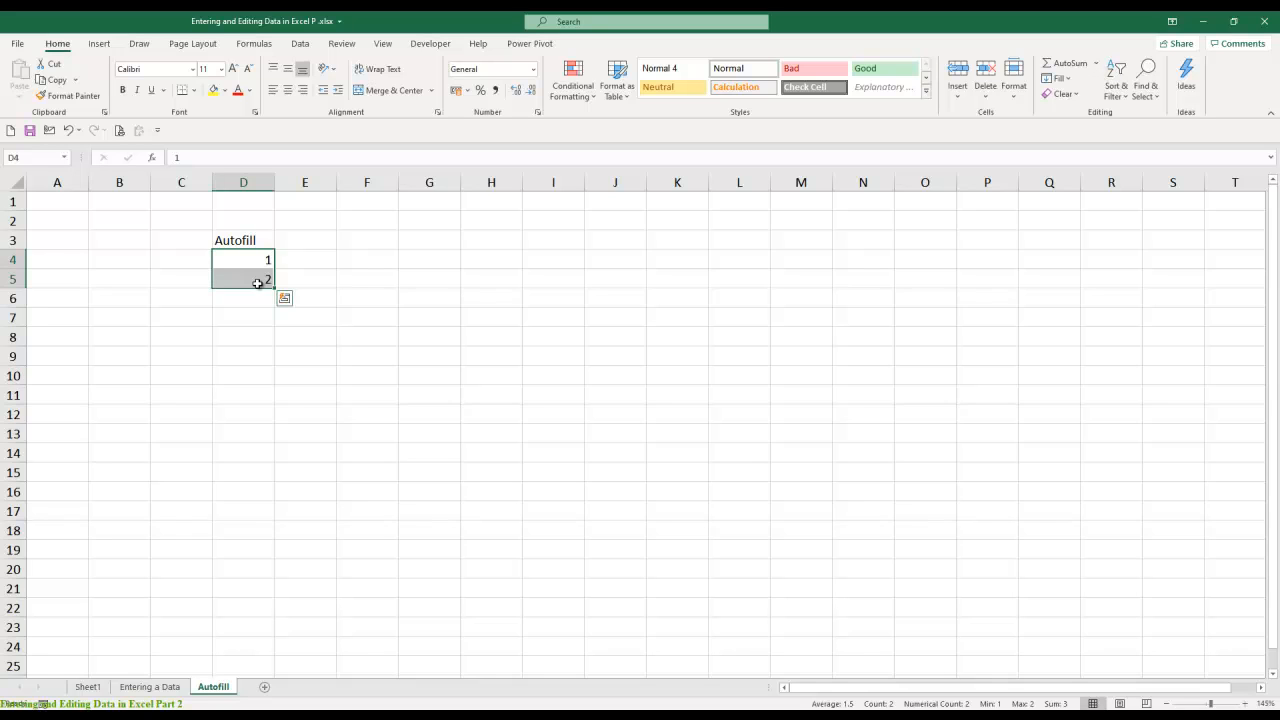
drag(274, 288, 262, 458)
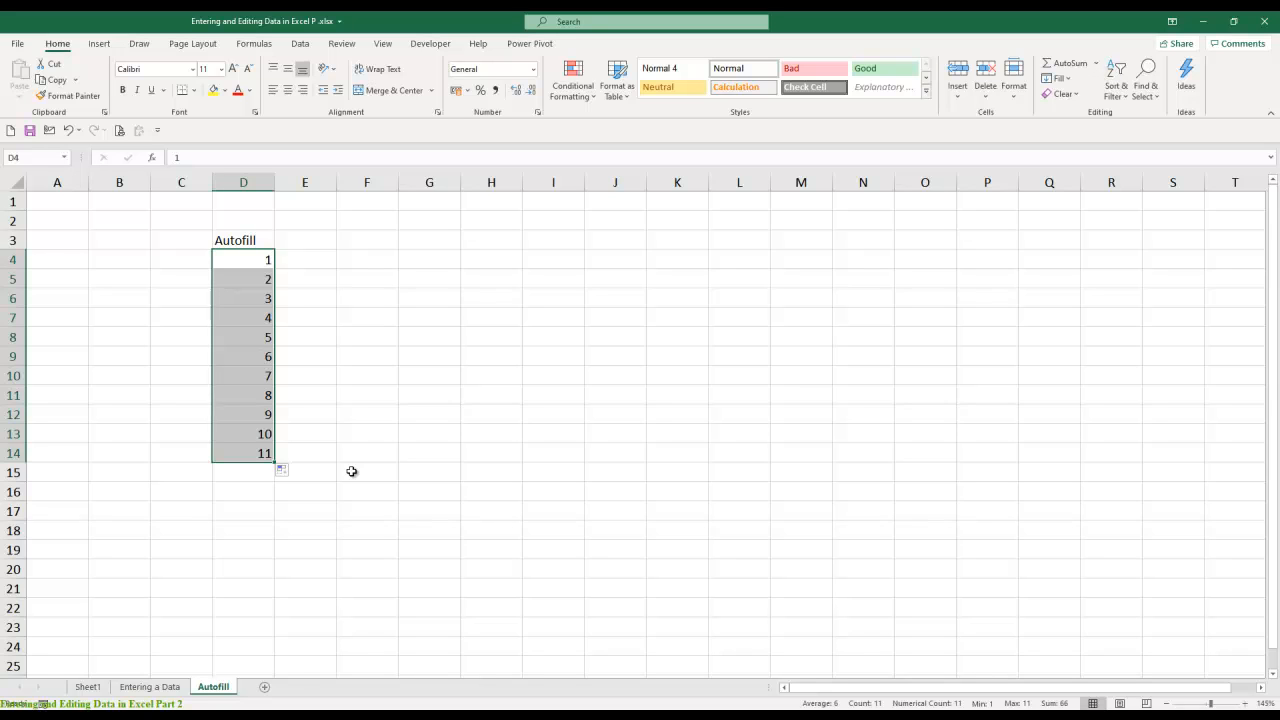
- Clear the number series from D4:D14, keeping the heading above it
key(Delete)
key(Up)
key(Down)
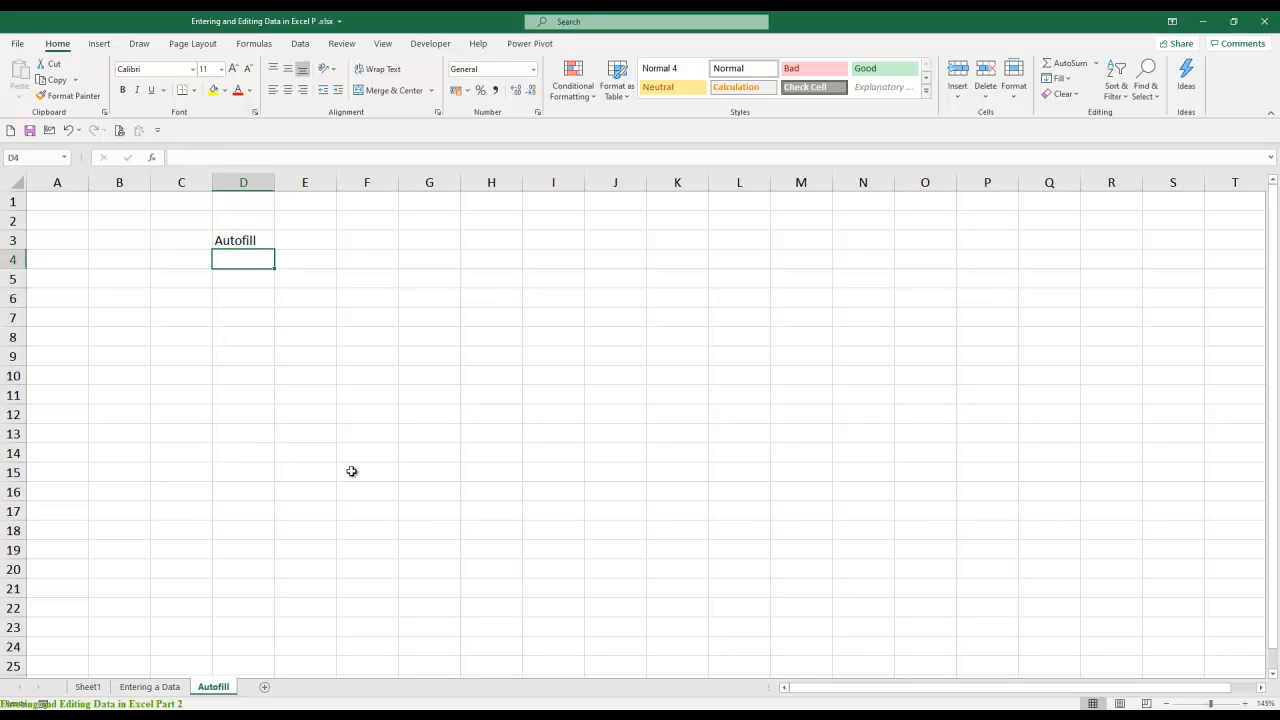
- Enter 5 in D4 and 10 in D5, and autofill the series down to D16
text(5)
key(Return)
text(10)
key(Return)
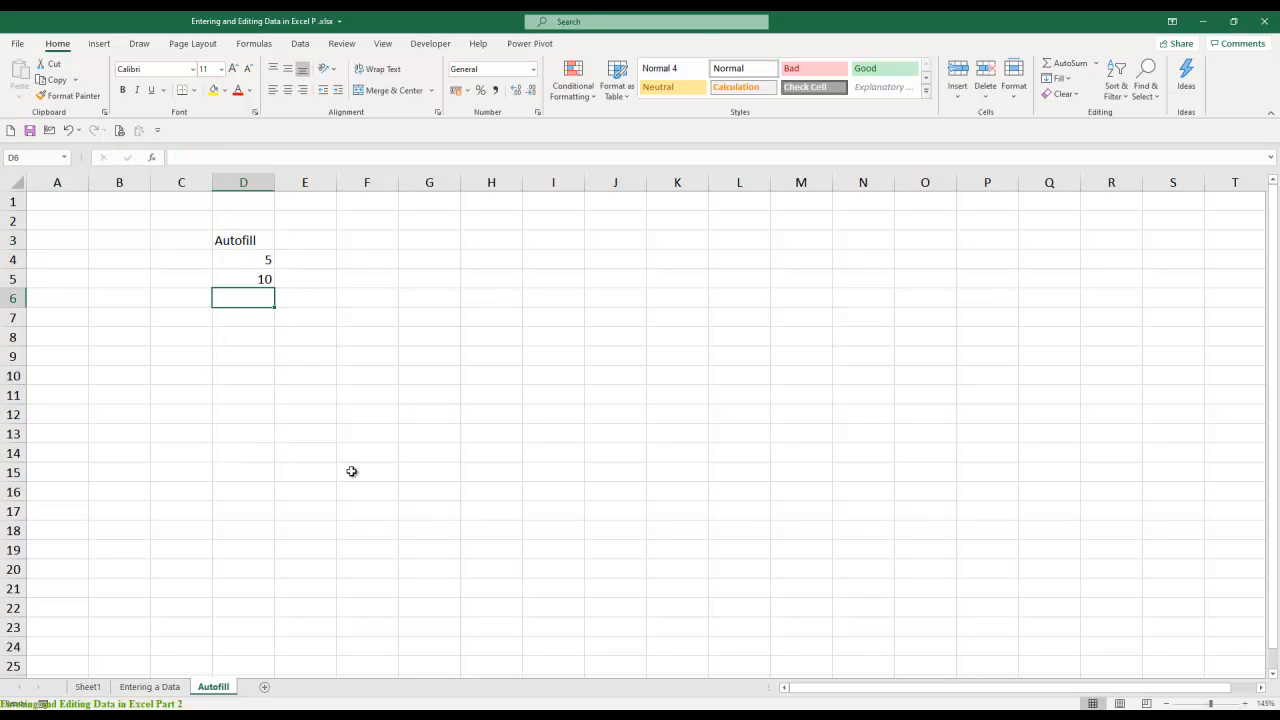
key(Up)
key(Up)
key(shift+Down)
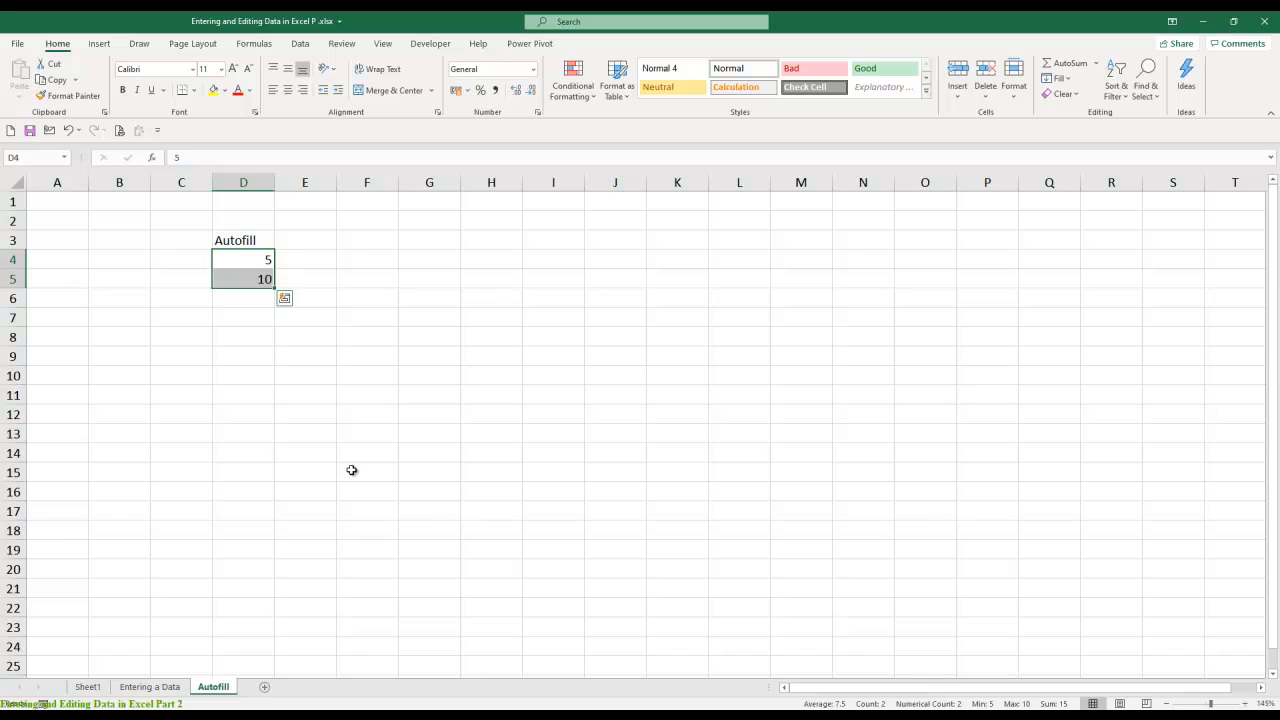
drag(275, 288, 276, 510)
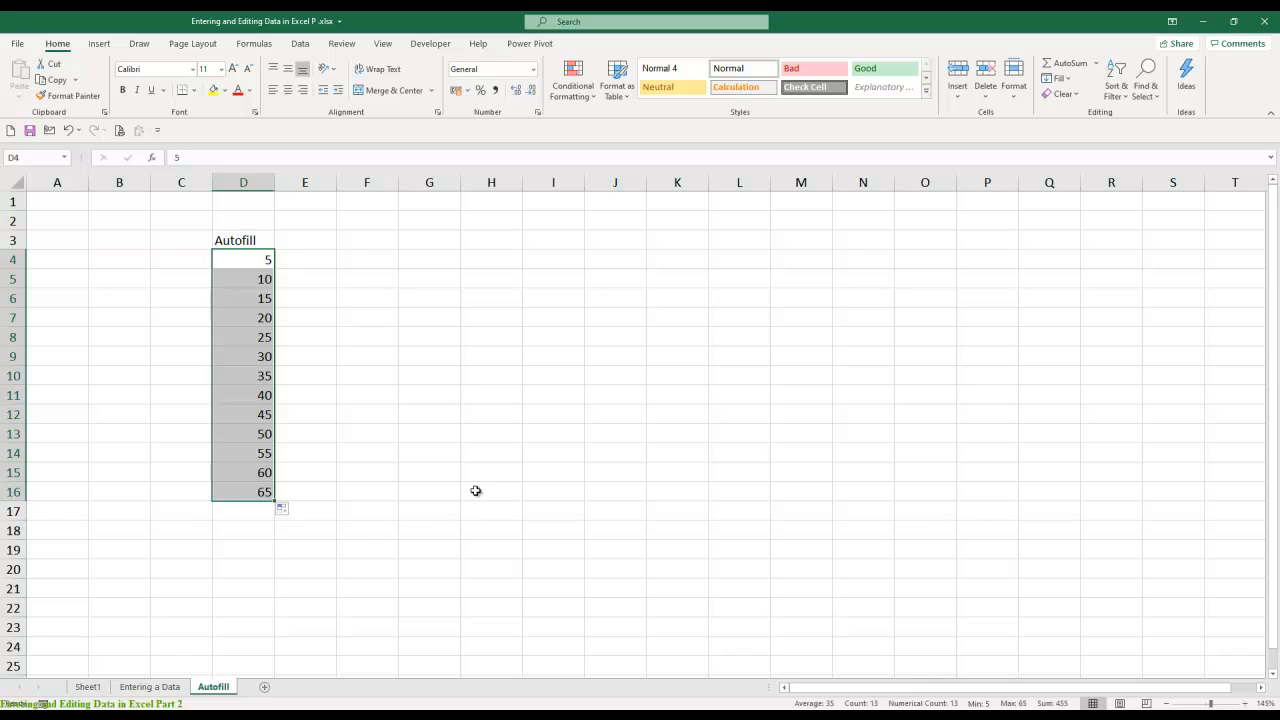
- Clear the multiples-of-five series from D4:D16
key(Delete)
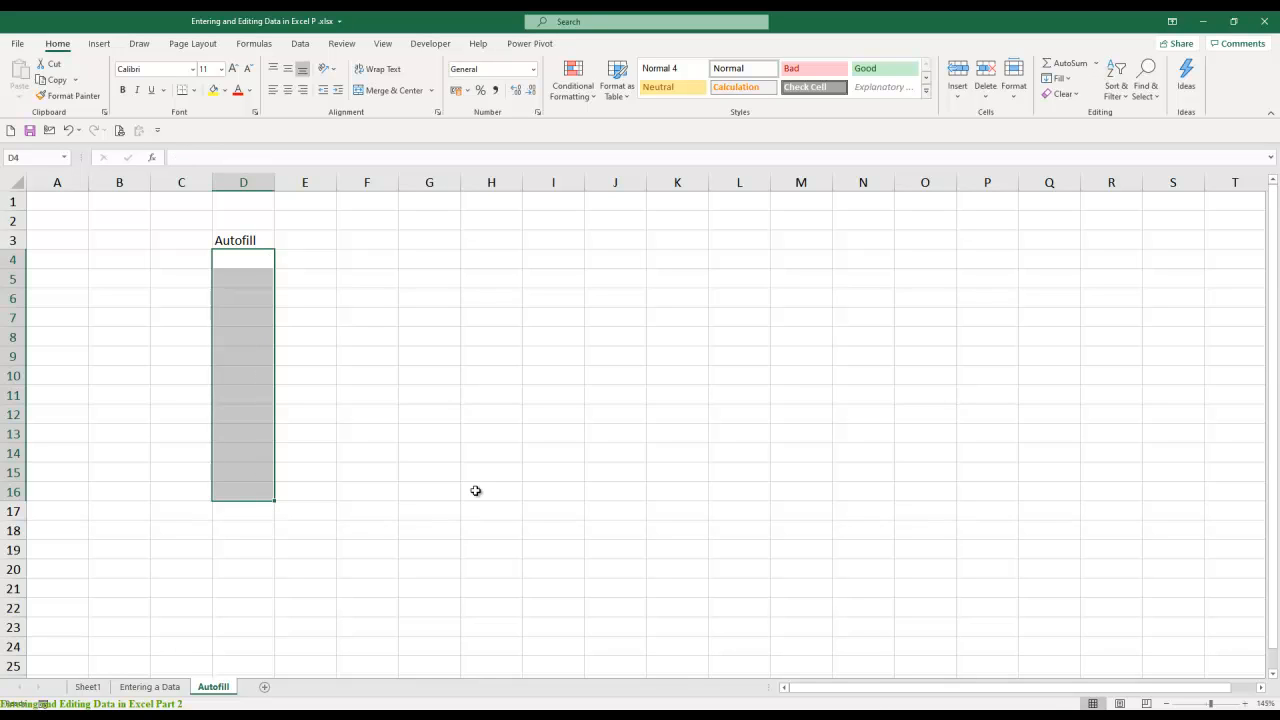
key(Down)
key(Up)
- Enter 1 in D4 and 3 in D5, and autofill the odd-number series down to D18
text(1)
key(Return)
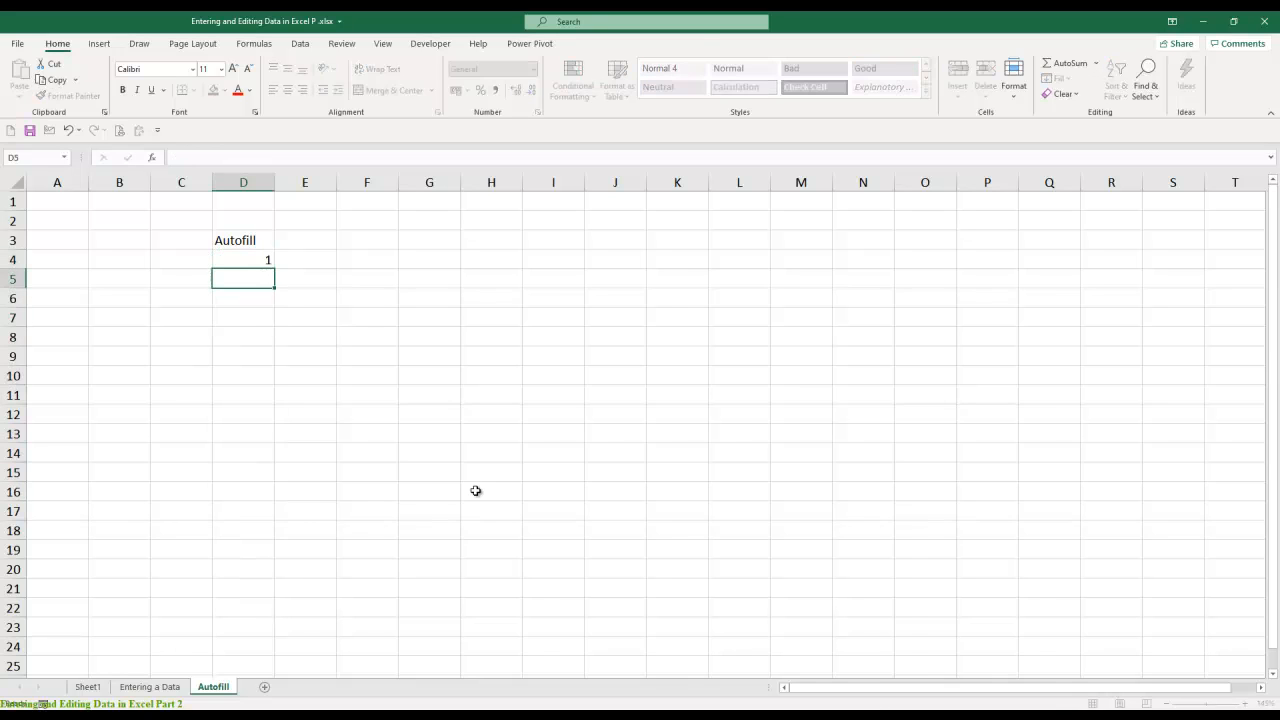
text(3)
key(ctrl+Return)
key(Down)
key(Up)
key(Up)
key(shift+Down)
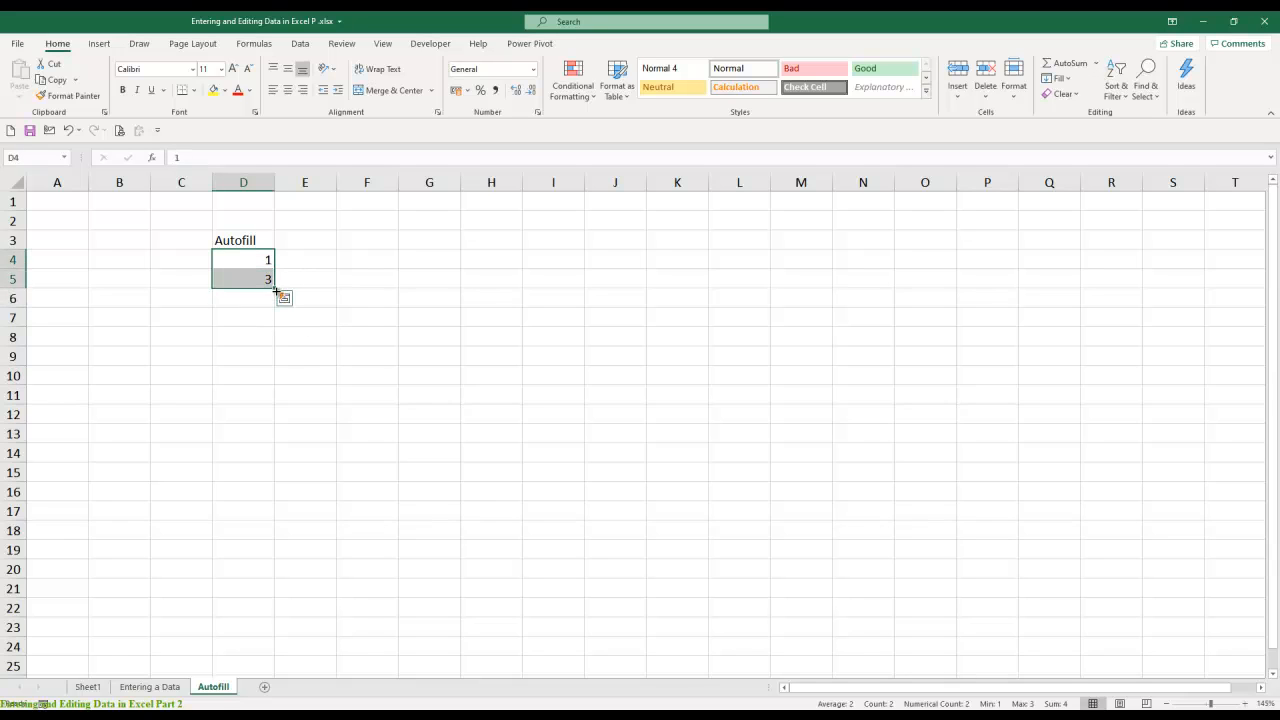
drag(275, 288, 277, 534)
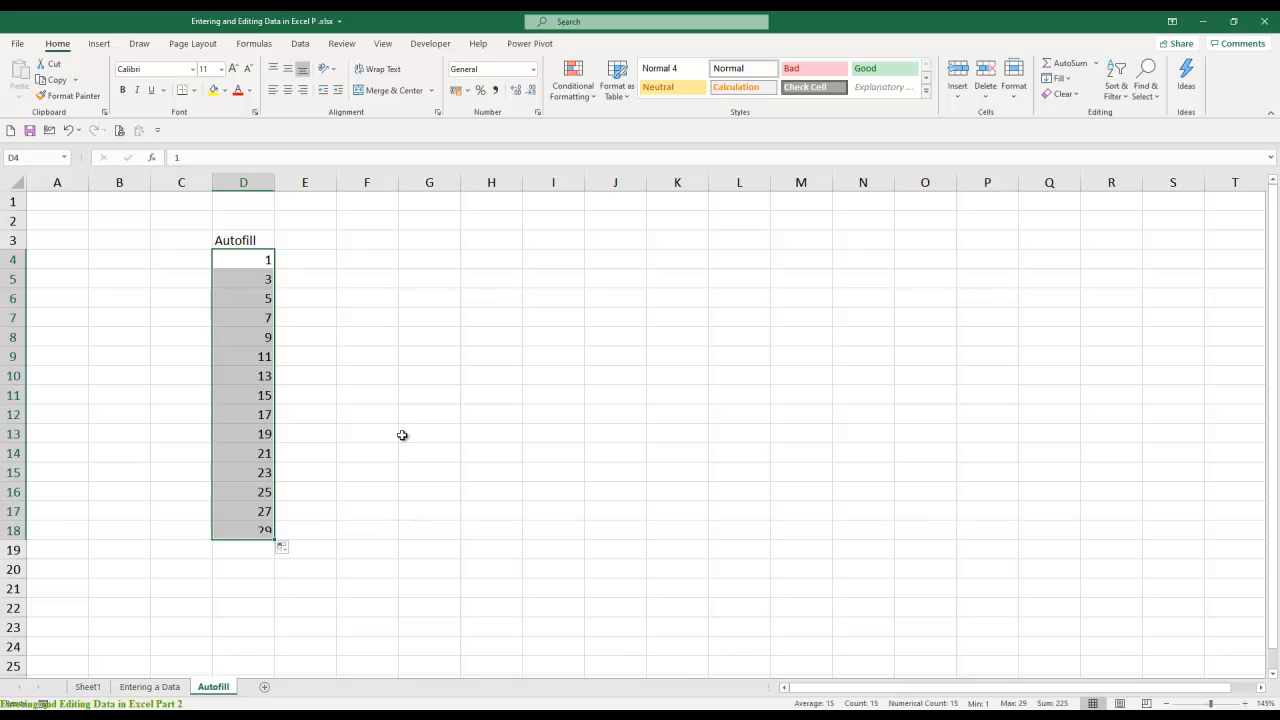
- Enter 2 in E4 and 4 in E5, and autofill the even-number series down to E18
click(316, 254)
text(2)
key(Return)
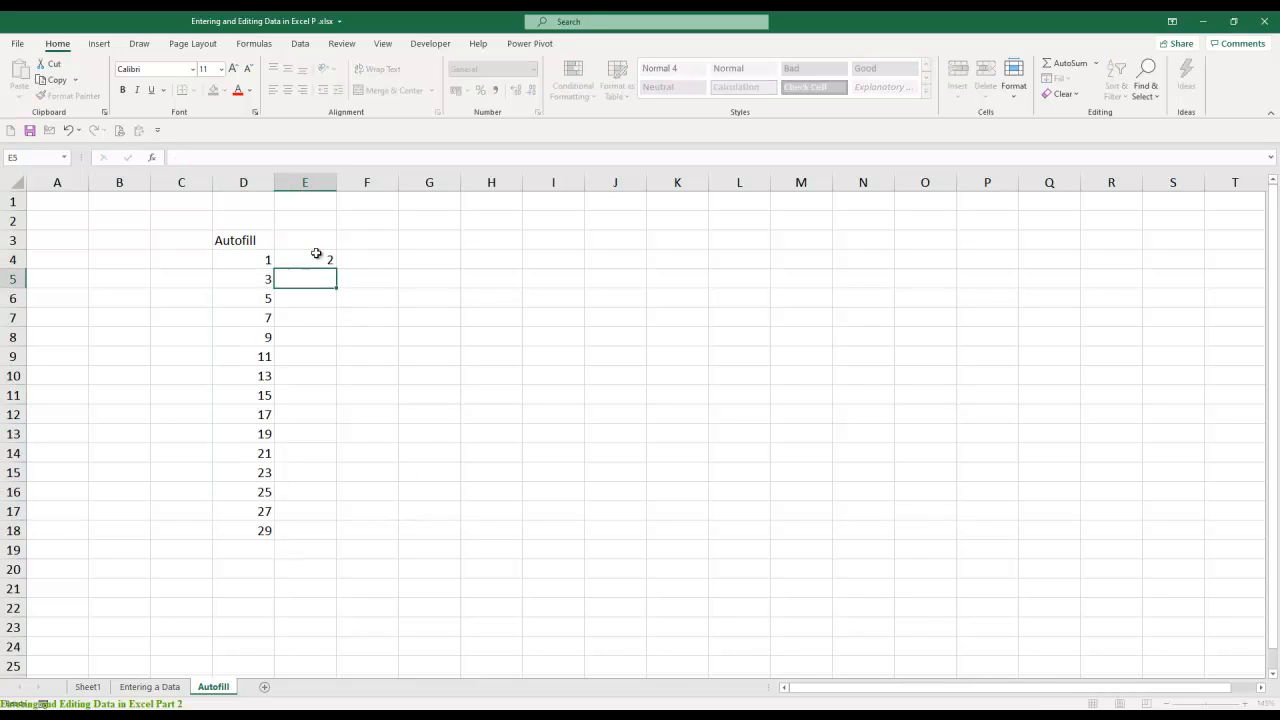
text(4)
key(Return)
key(Up)
mouse_move(316, 254)
mouse_down()
mouse_move(330, 460)
mouse_move(316, 539)
mouse_up()
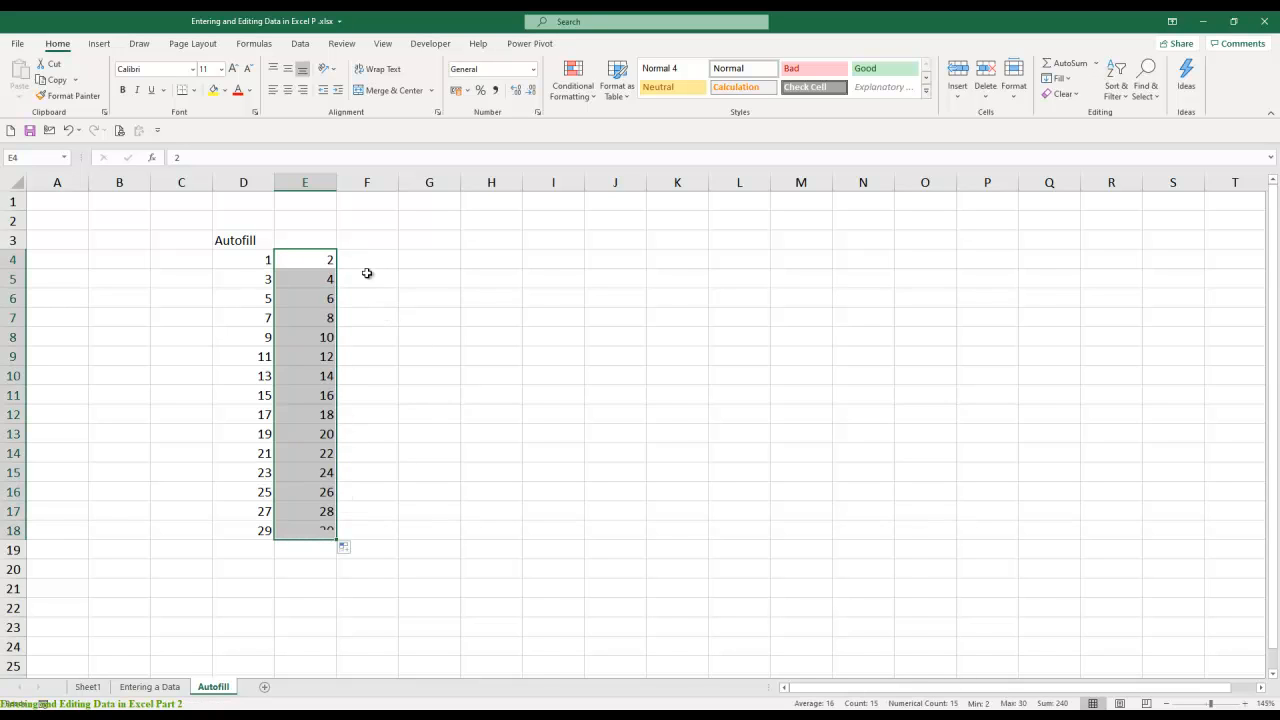
- Enter 5 in F4 and 10 in F5, and autofill the series down to F18
click(370, 260)
text(5)
key(Return)
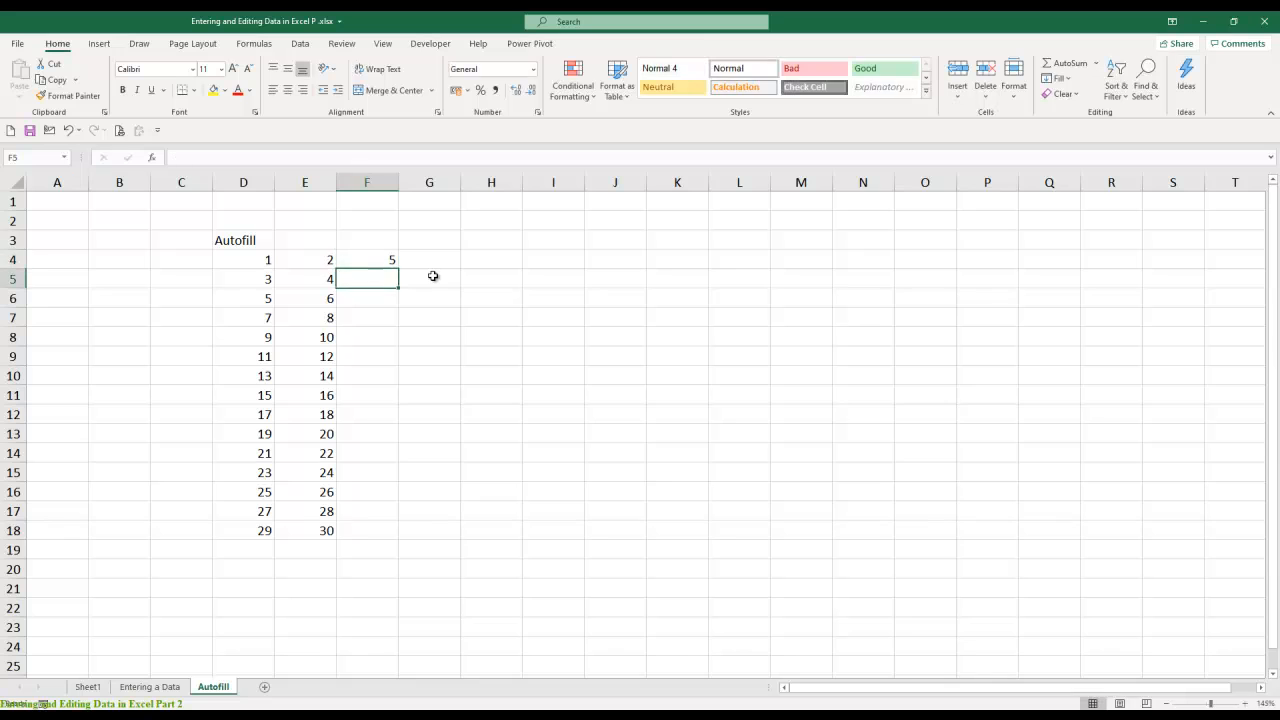
text(10)
key(Return)
key(Up)
key(Up)
key(shift+Down)
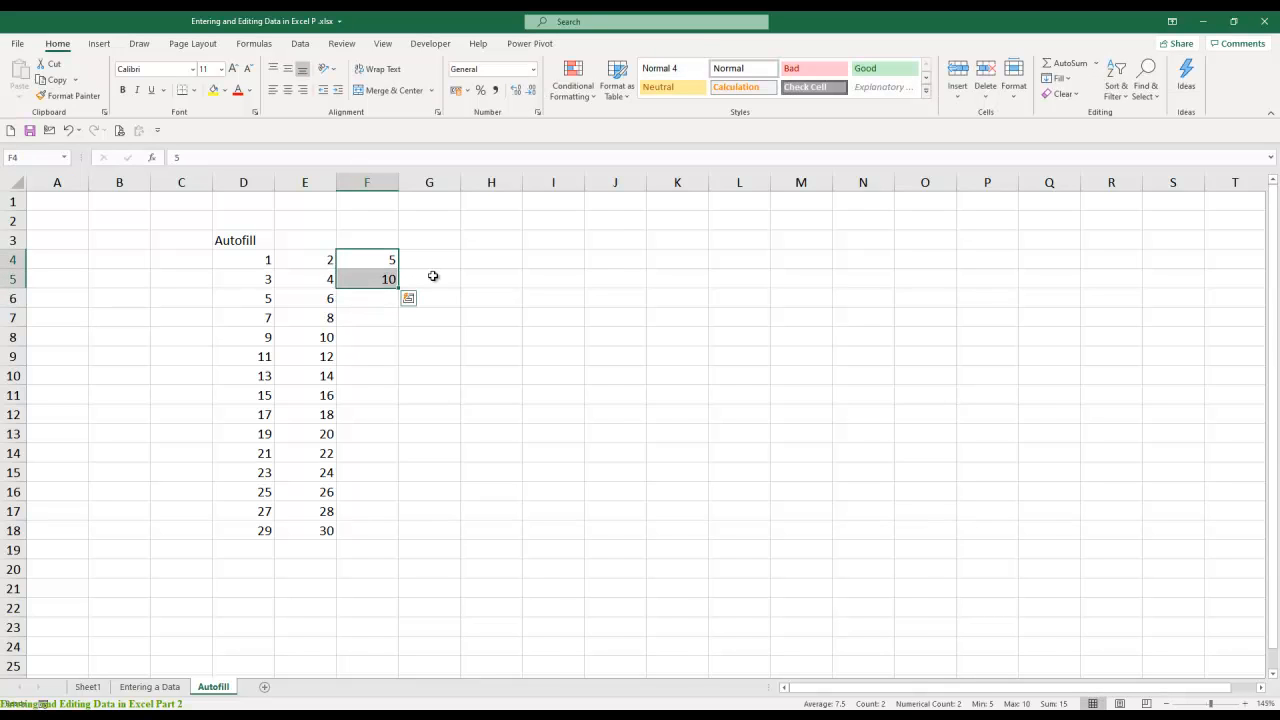
drag(398, 292, 398, 542)
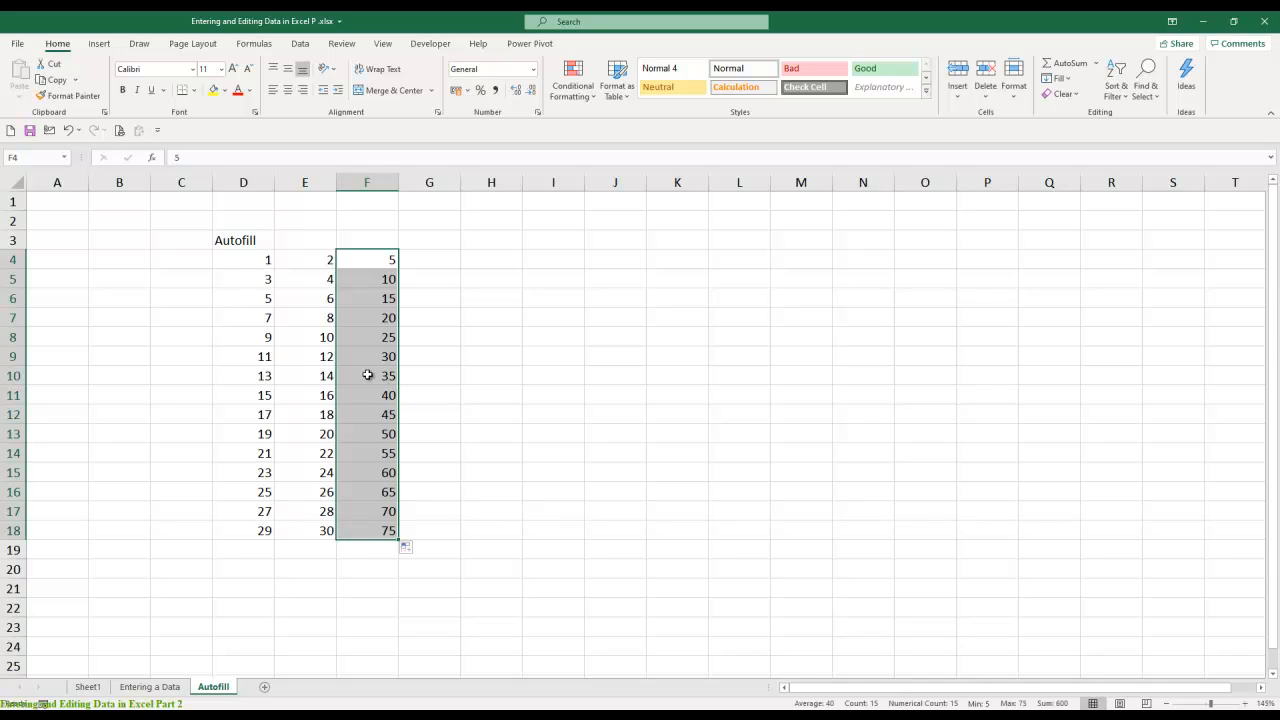
- Merge and center the "Autofill" heading across D3:F3
drag(252, 240, 362, 233)
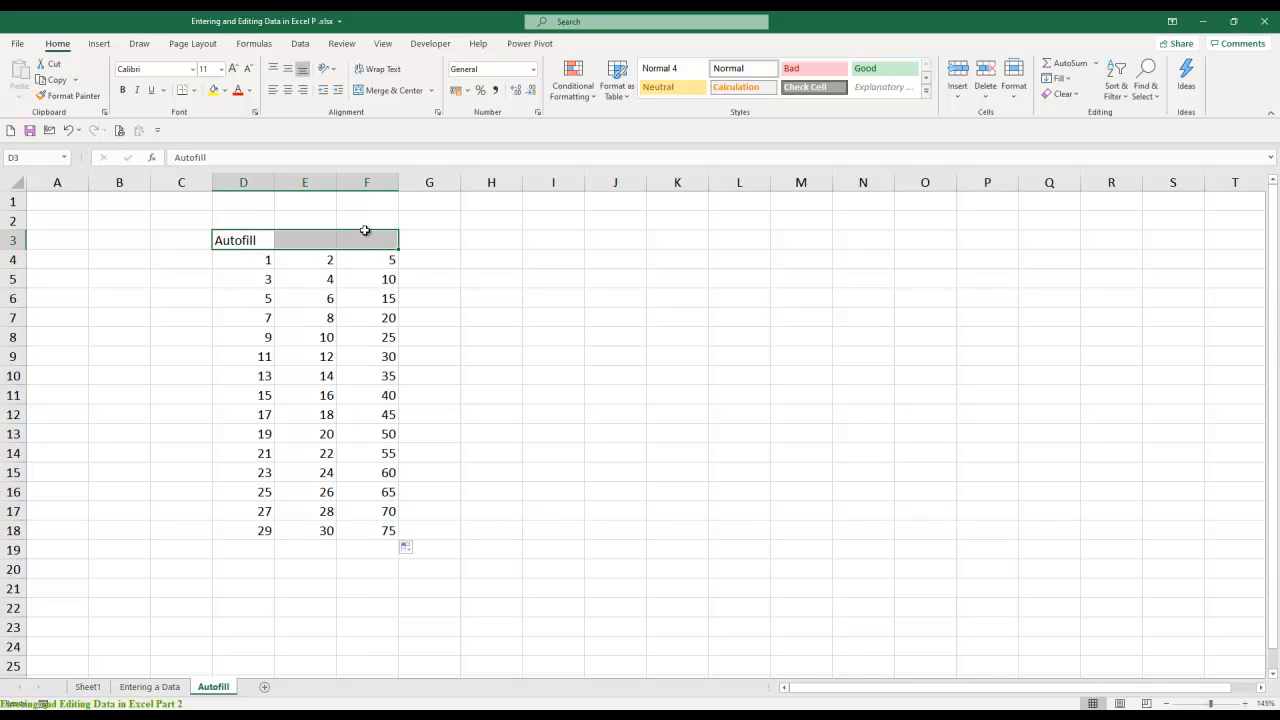
click(390, 90)
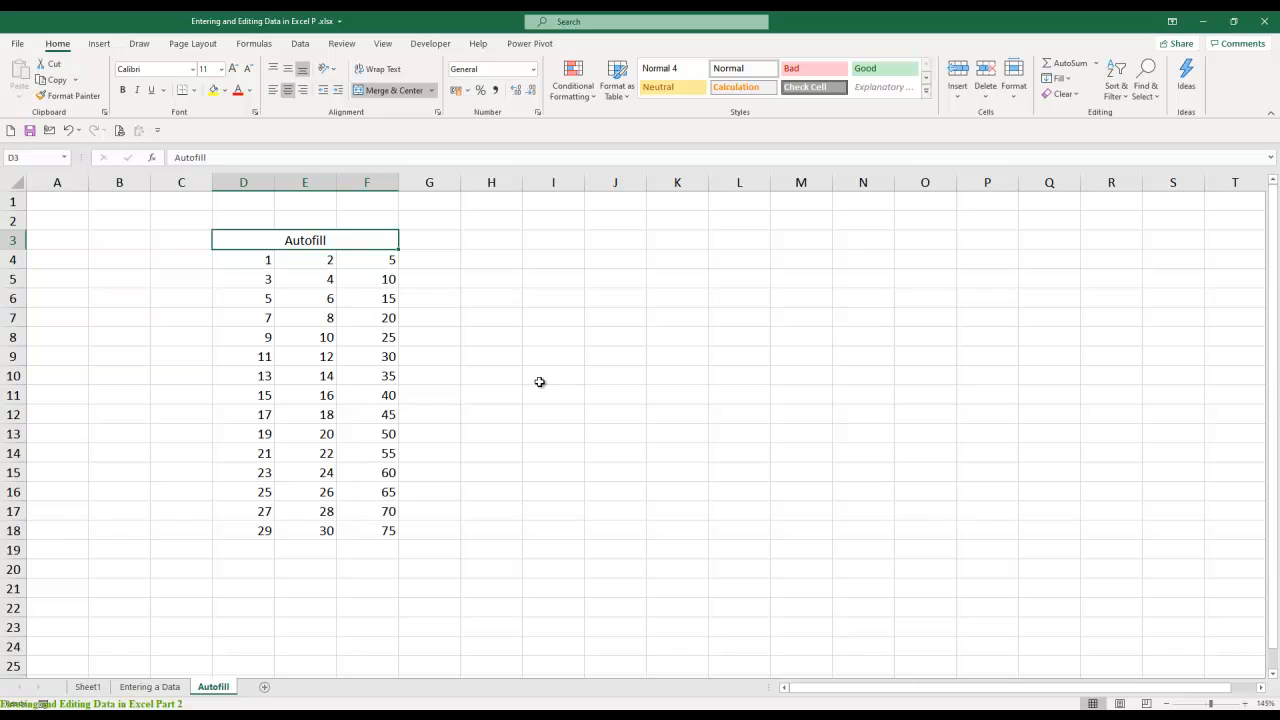
- Enter the heading "Fill Series" in cell J3
key(Right)
key(Right)
key(Right)
key(Right)
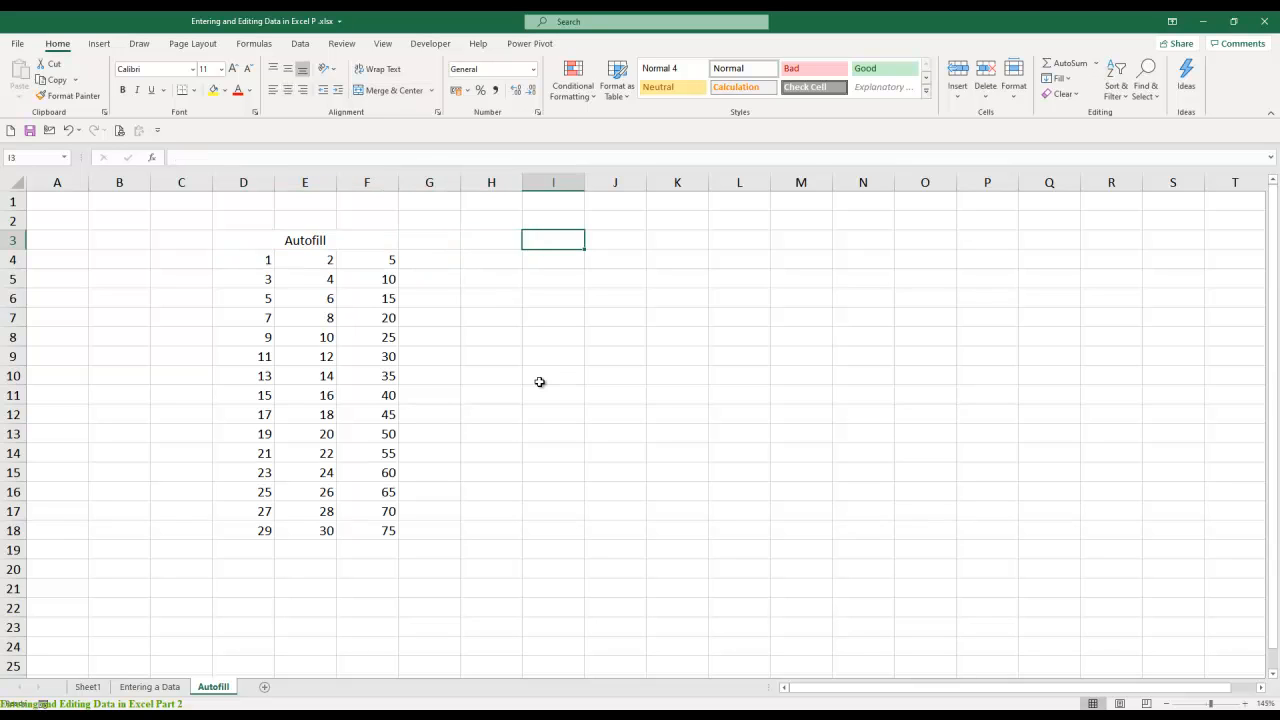
text(Fill )
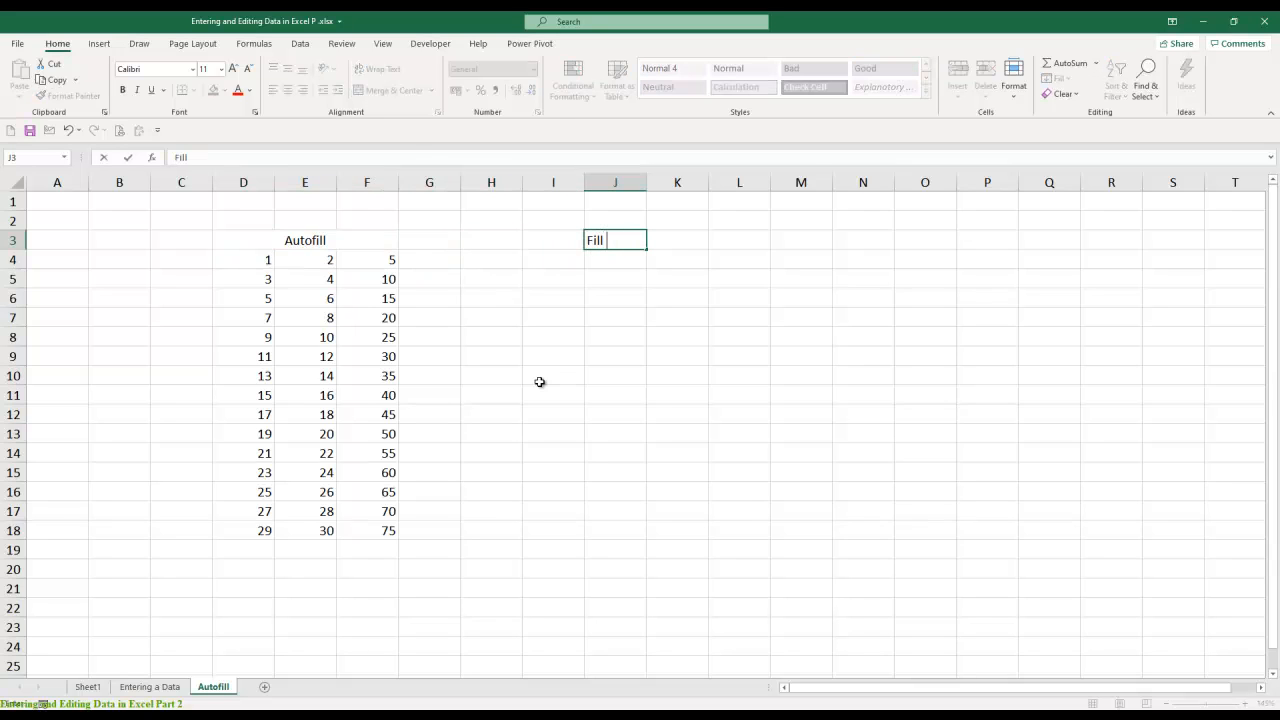
text(Series)
key(Return)
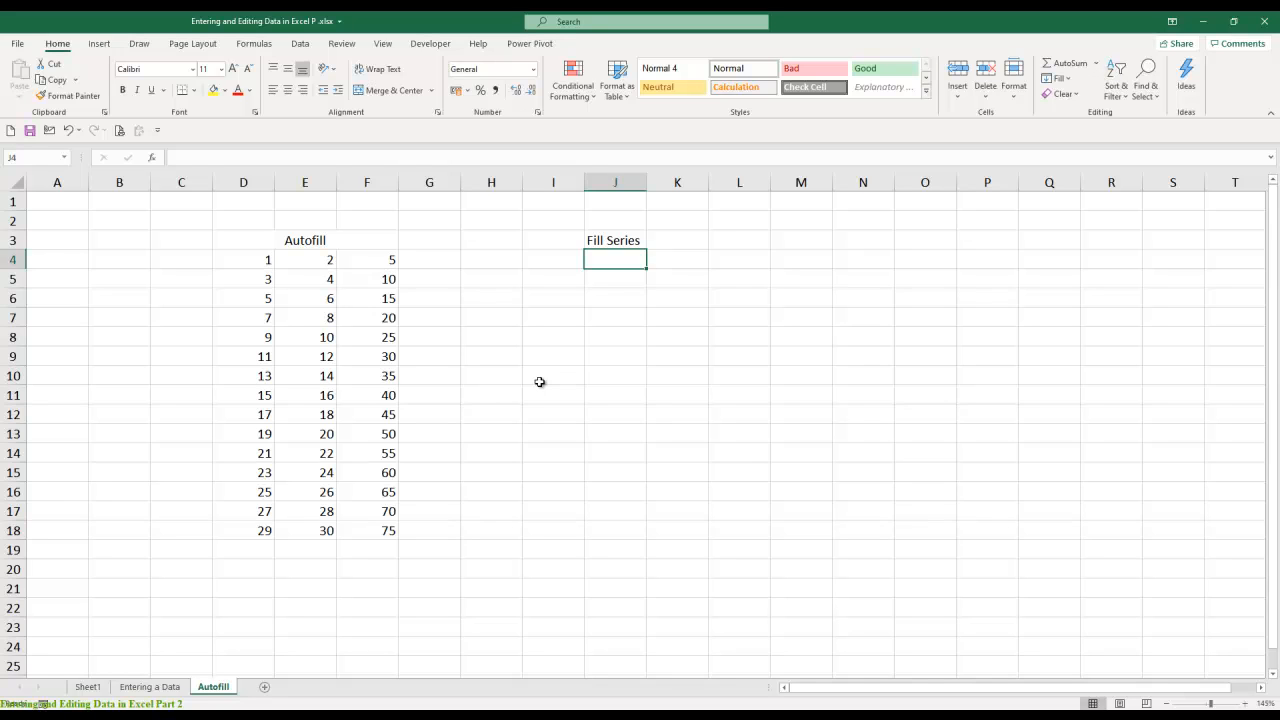
- Enter the codes IS/HR, IS/AD and IS/SA in cells J4 to J6
text(IS)
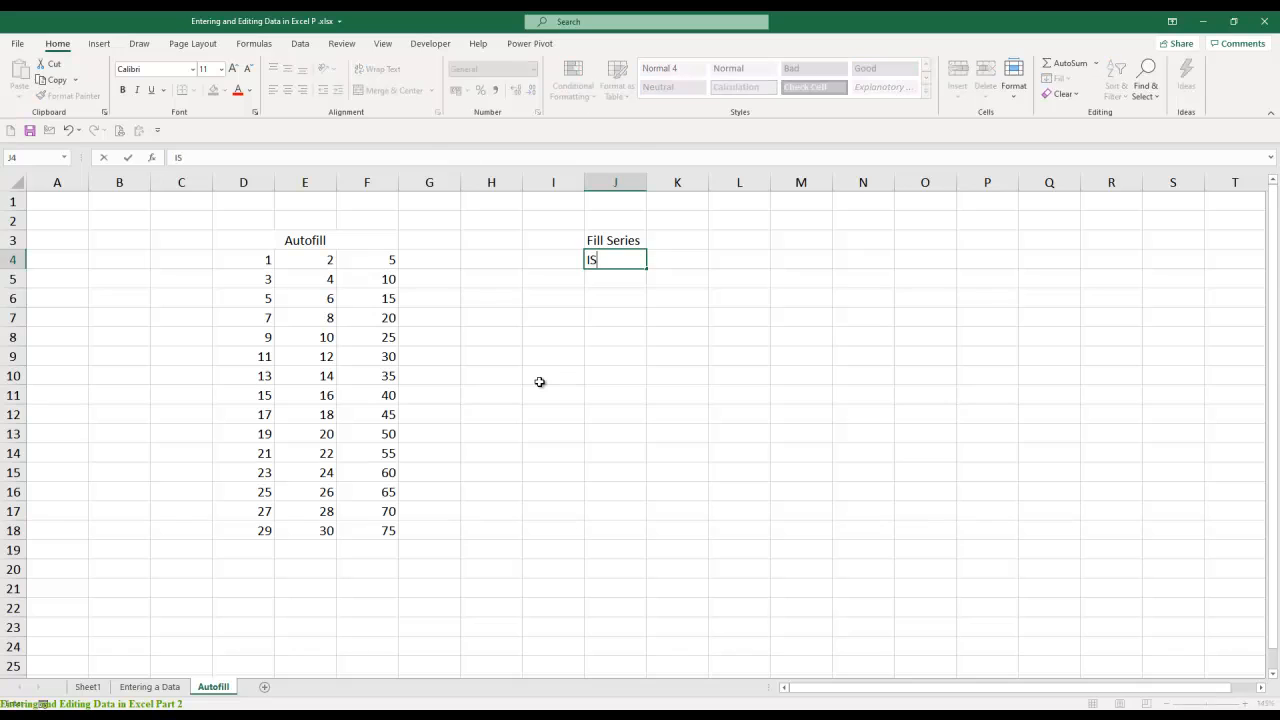
text(/HR)
key(Return)
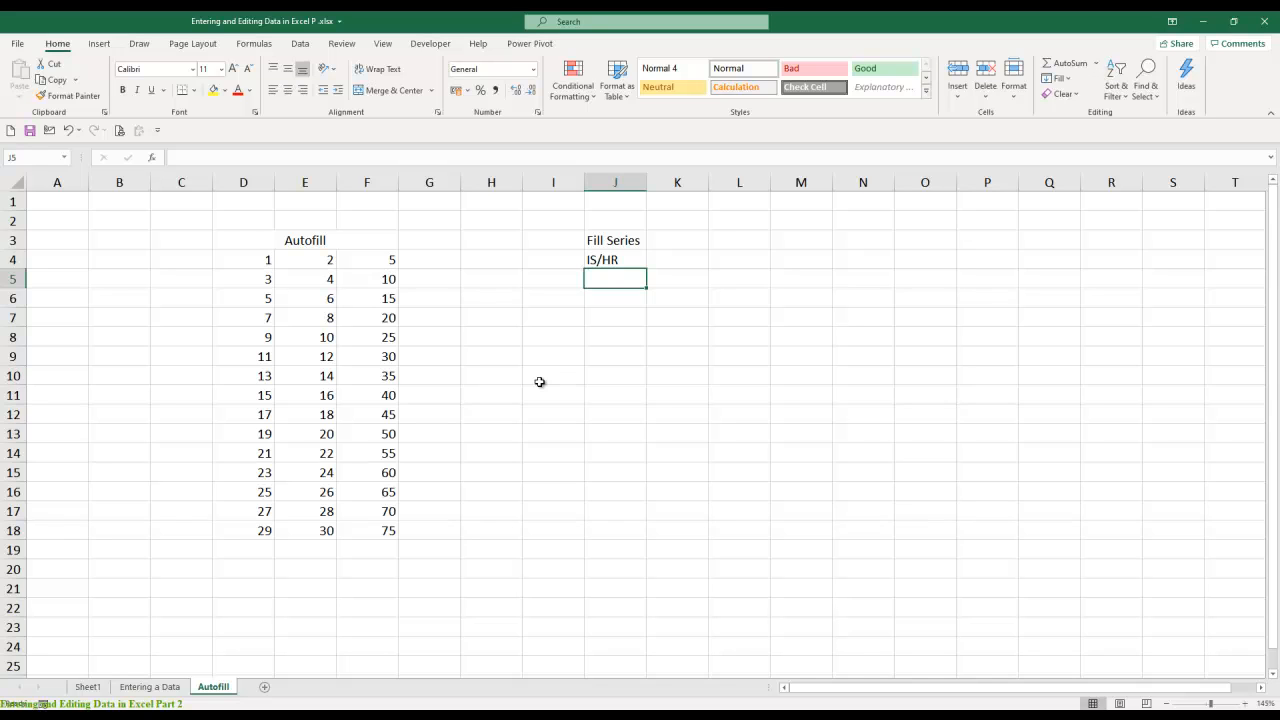
text(IS)
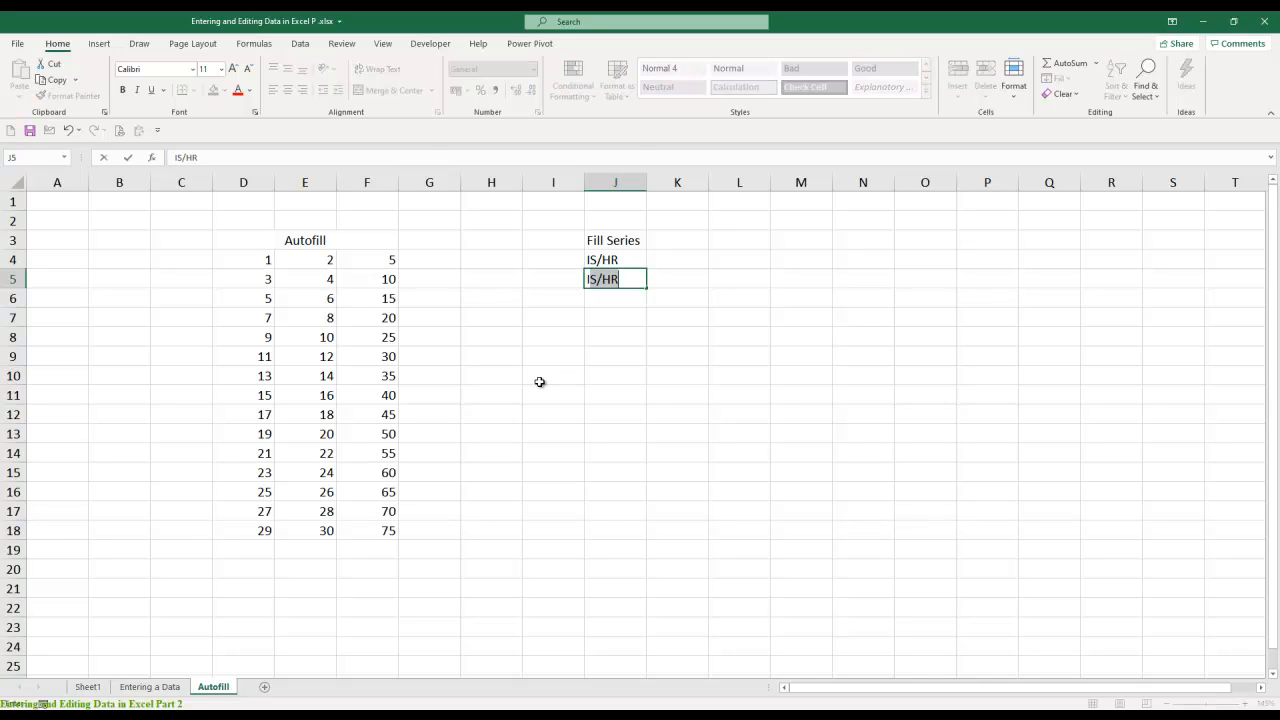
text(/AD)
key(Return)
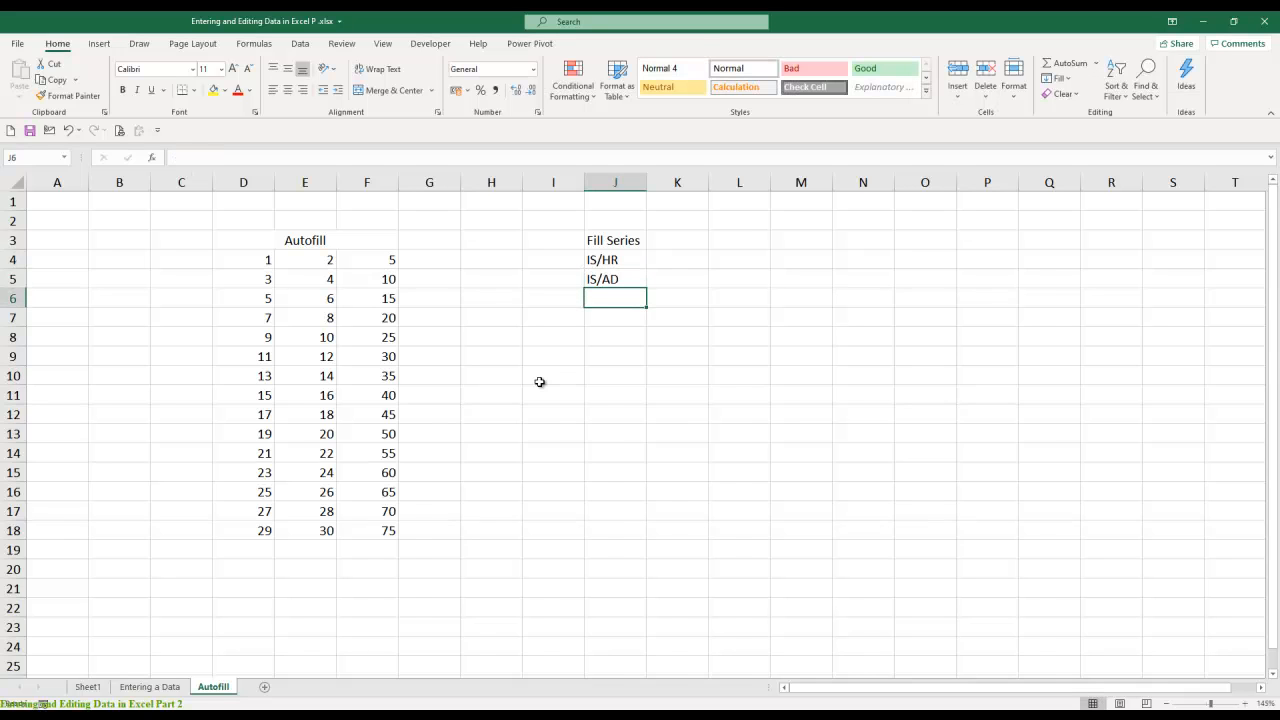
text(IS/Sa)
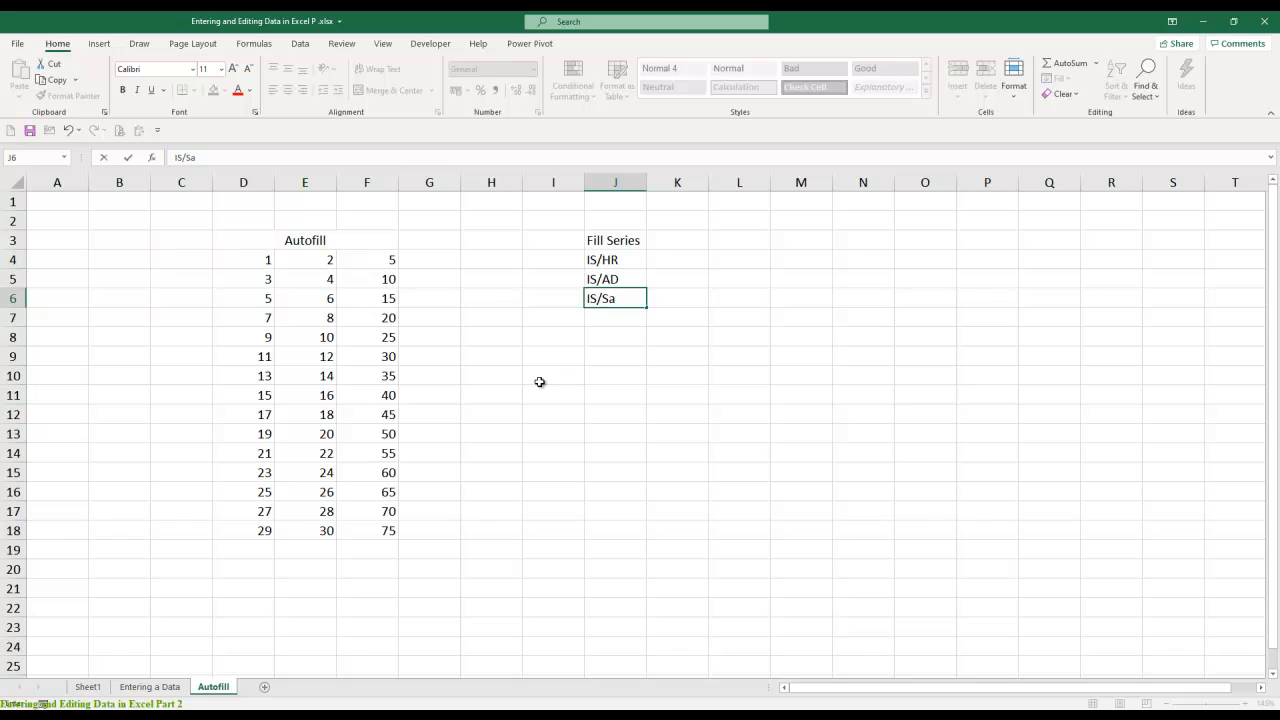
key(BackSpace)
text(a)
key(BackSpace)
text(A)
key(Up)
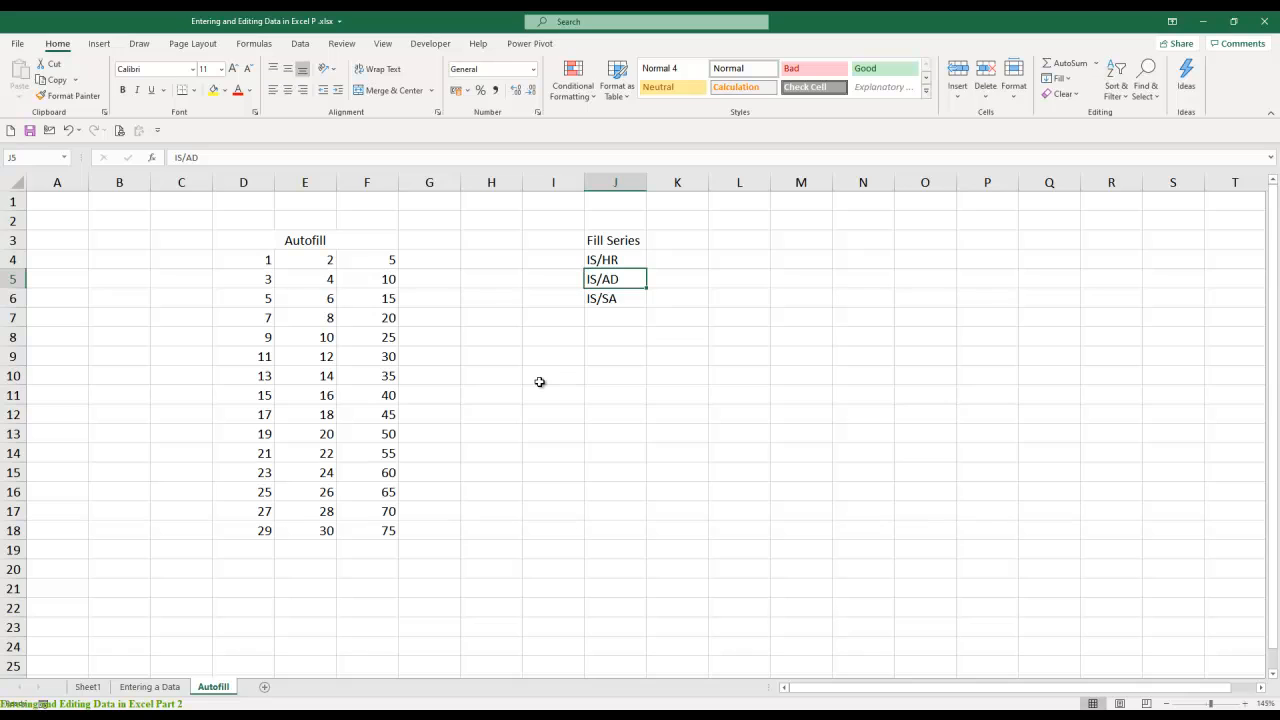
- Enter 0001 in cell K4 beside the IS/HR code
key(Up)
key(Down)
key(Down)
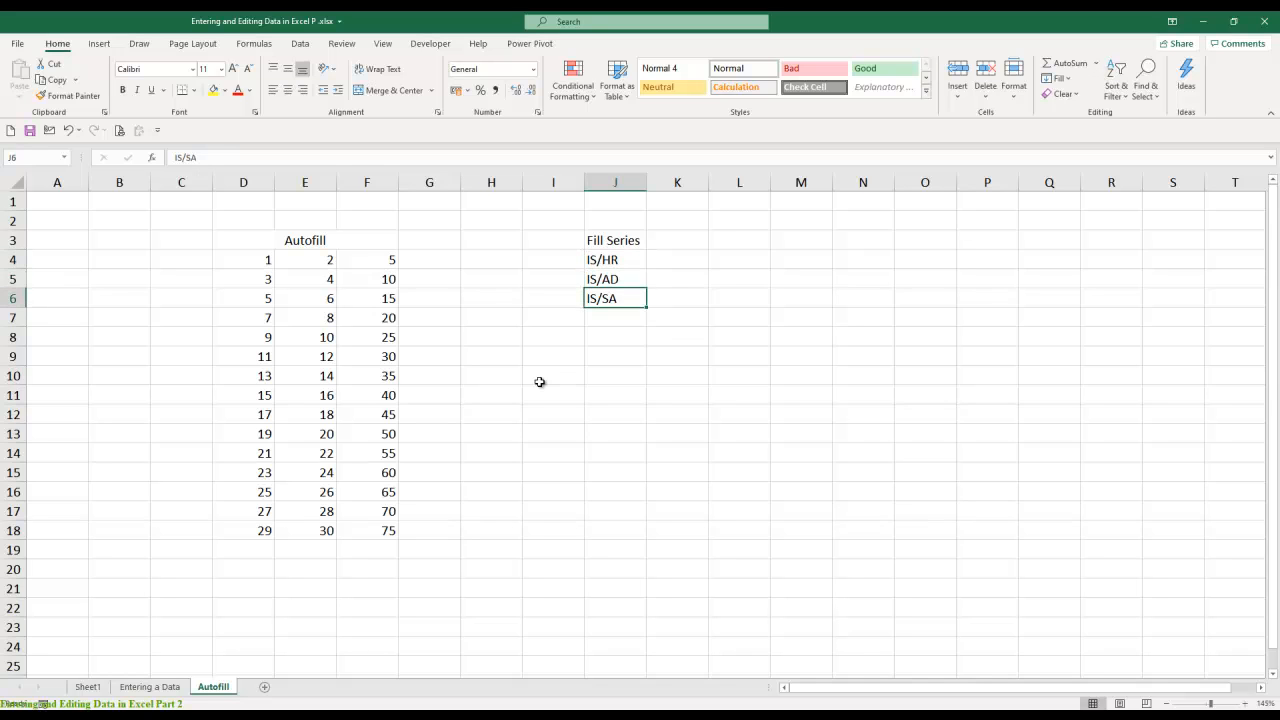
key(Up)
key(Up)
key(Right)
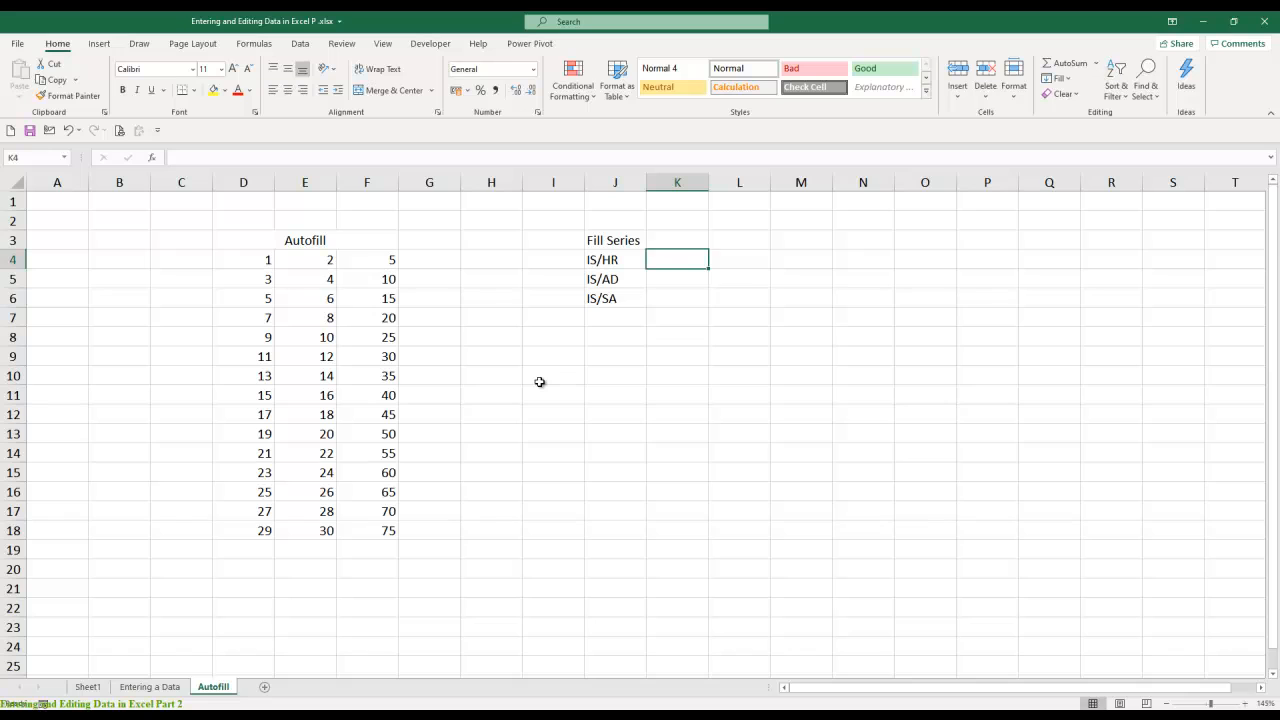
text(0001)
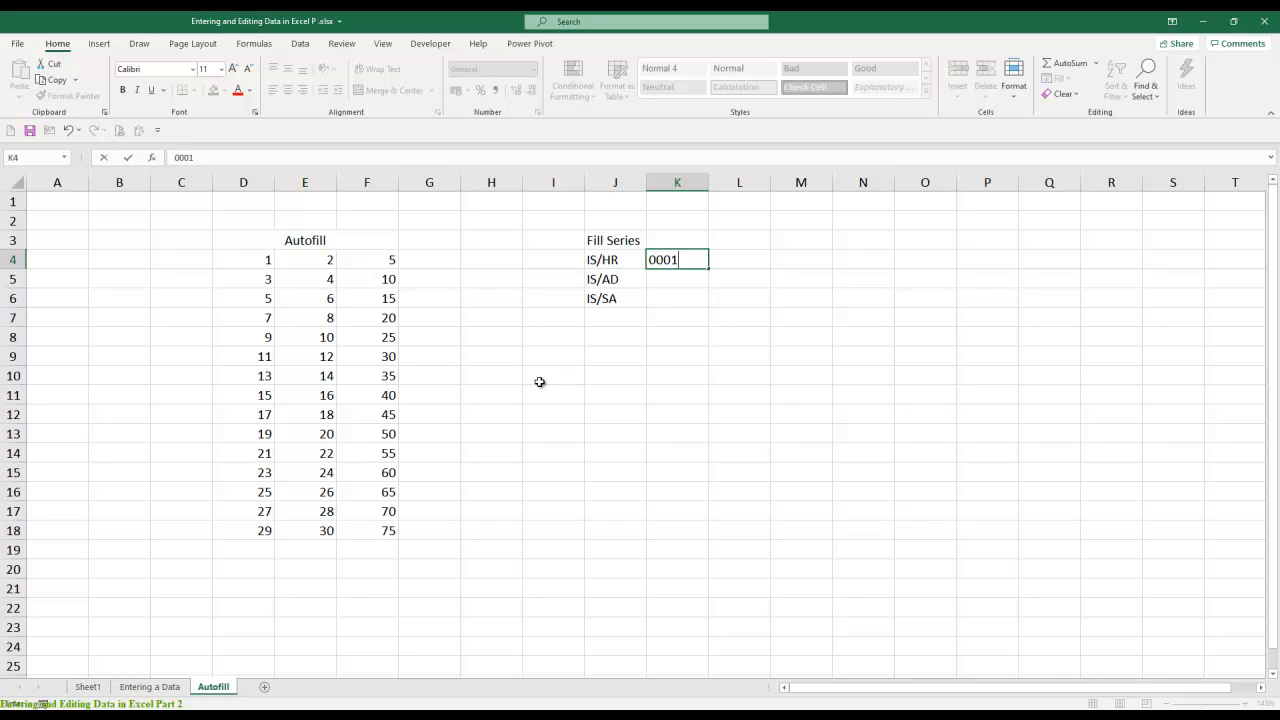
key(Return)
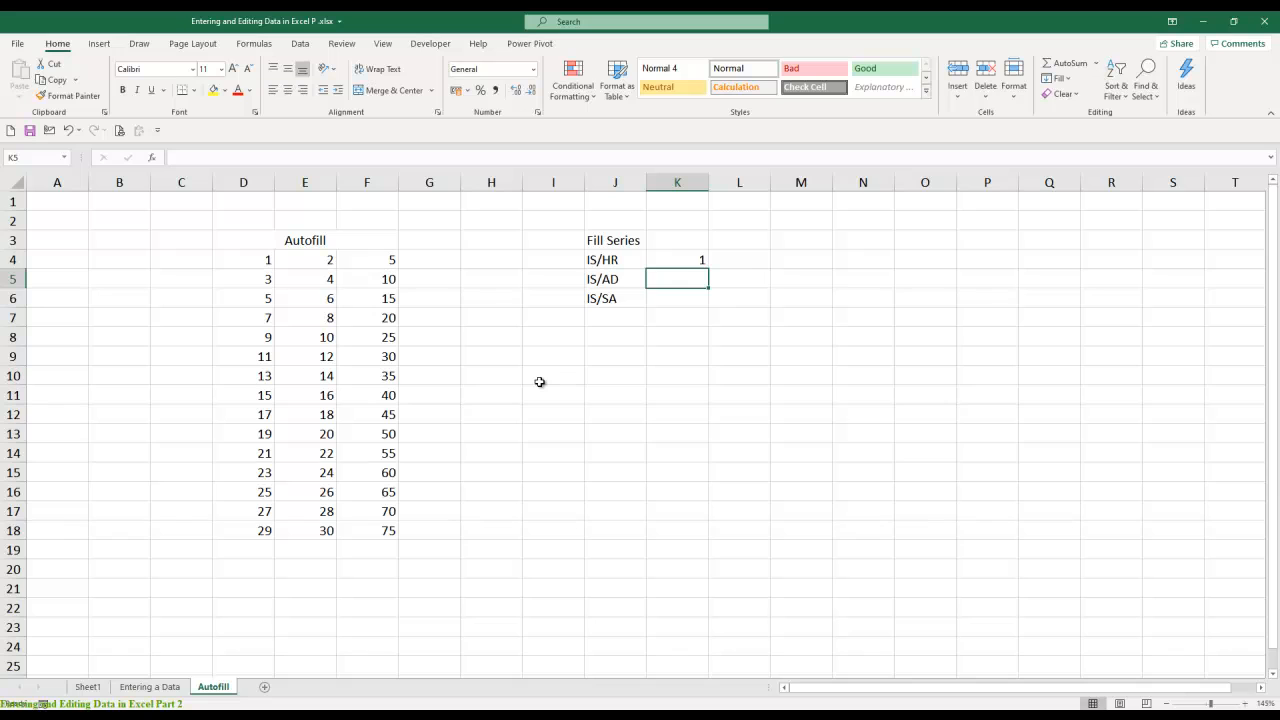
- Replace the value in K4 with 10 and extend it to 1001
key(Up)
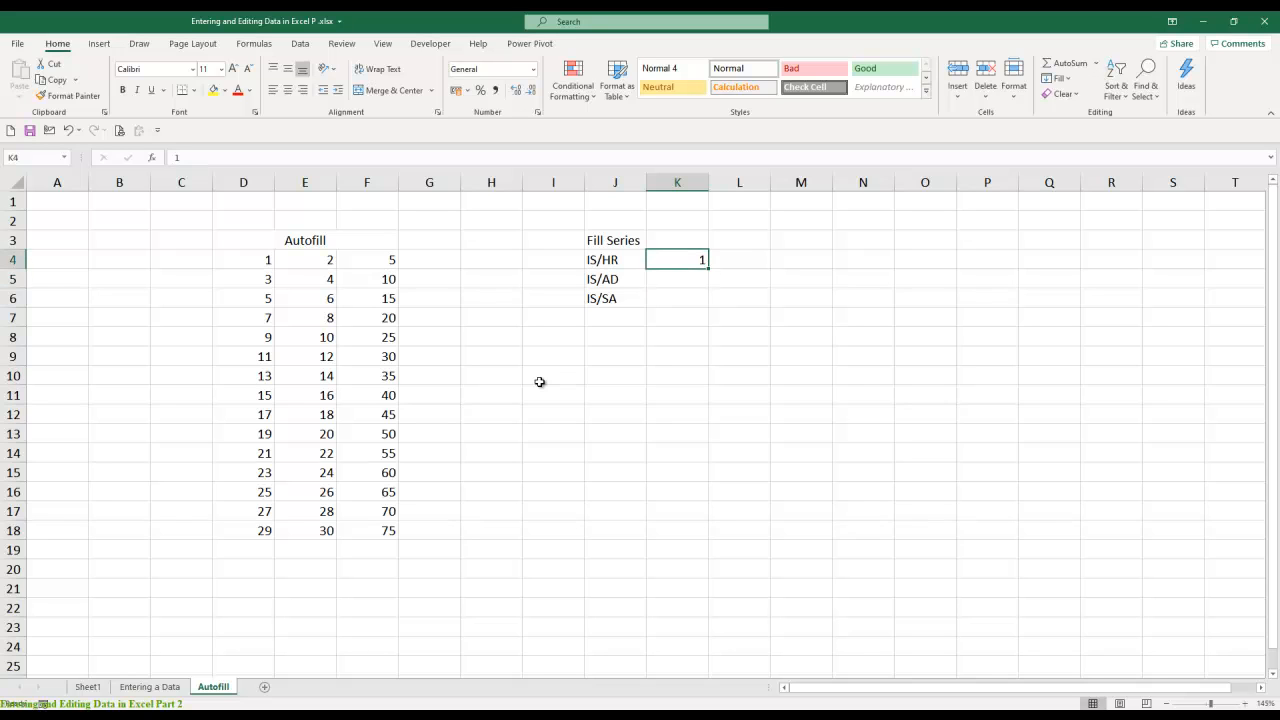
text(10)
key(Return)
key(Up)
key(Down)
key(Up)
key(F2)
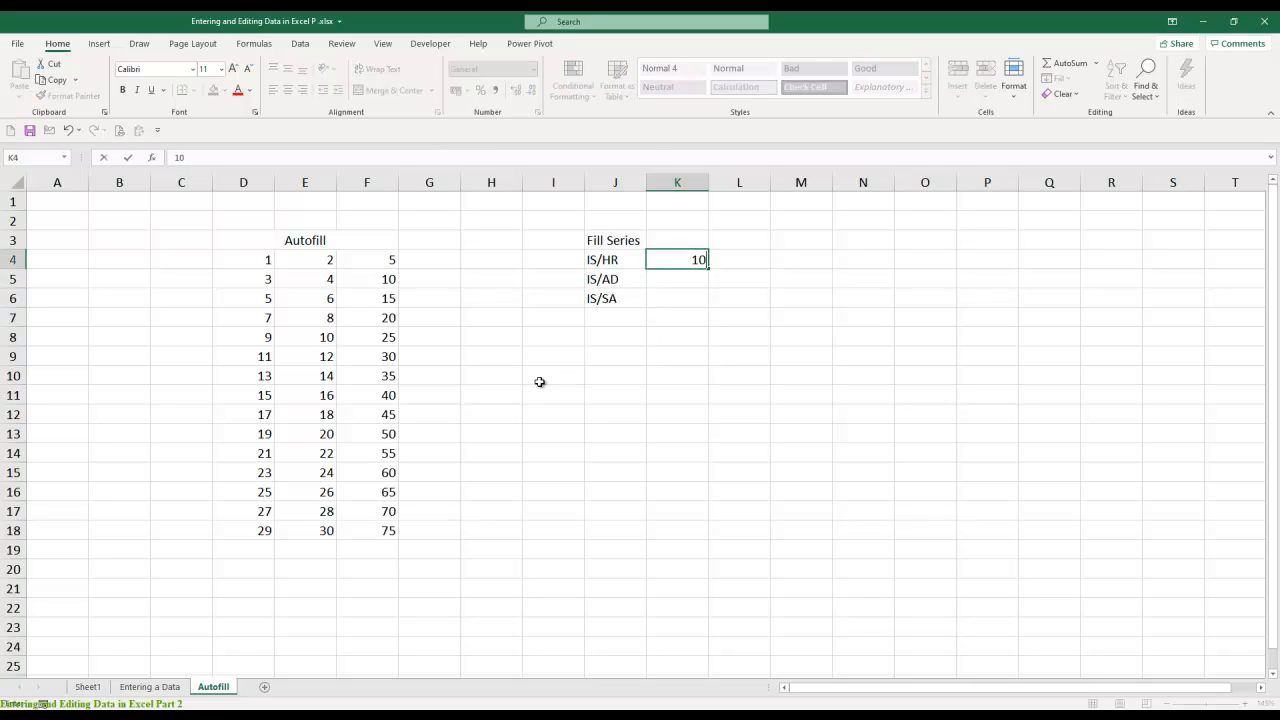
text(01)
key(Return)
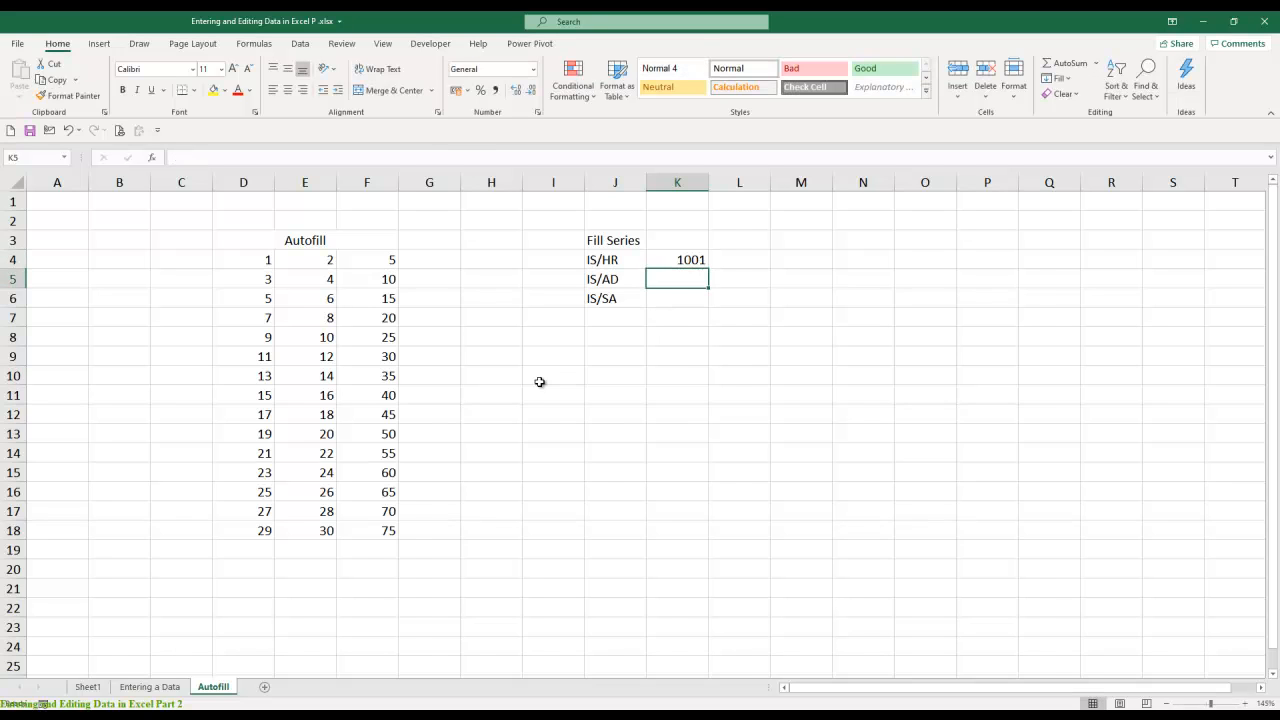
- Enter 10001 in cell K5 and overwrite it with 00001
text(10001)
key(Return)
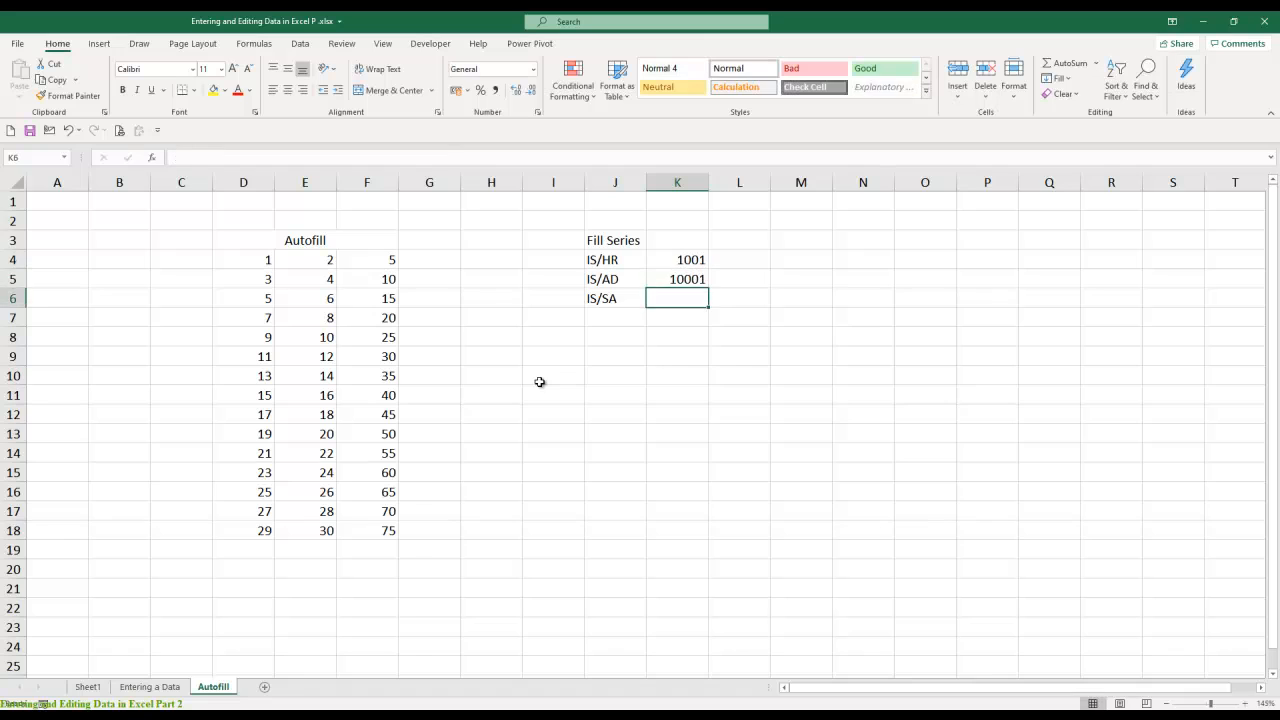
key(Up)
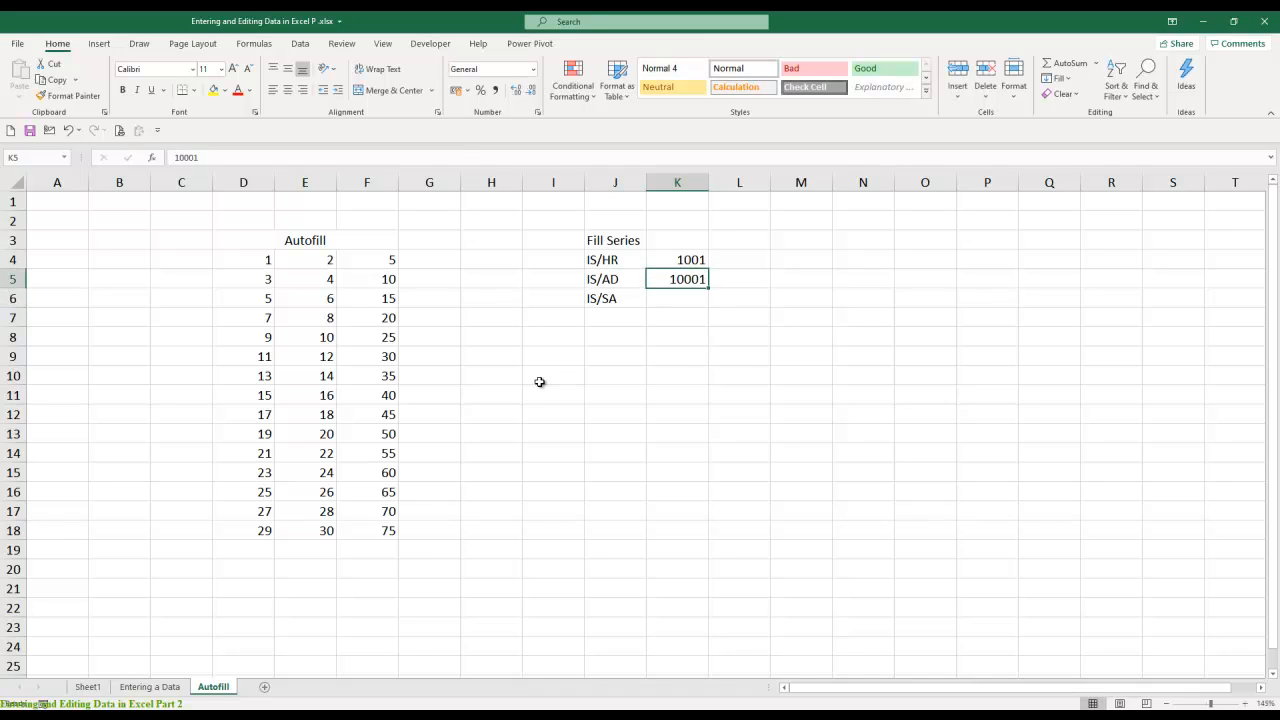
text(00001)
key(Return)
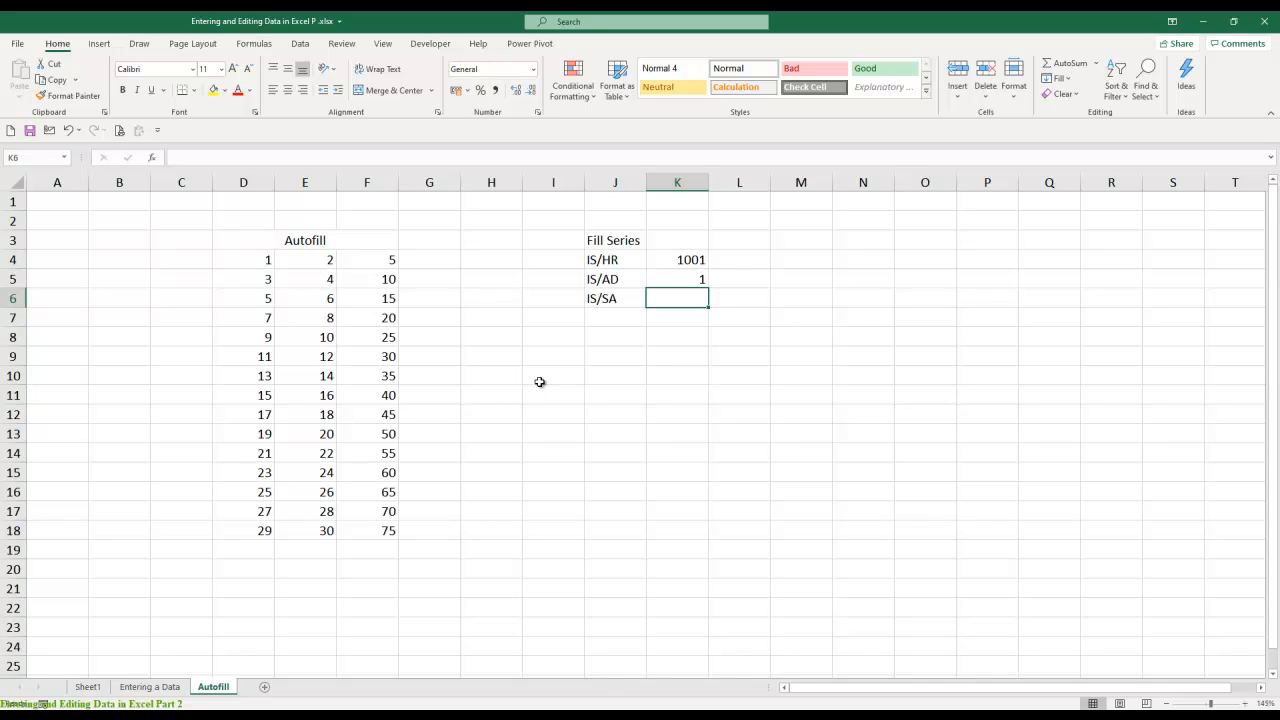
- Move the "Fill Series" heading from J3 to M3
key(Up)
key(Up)
key(Up)
key(Up)
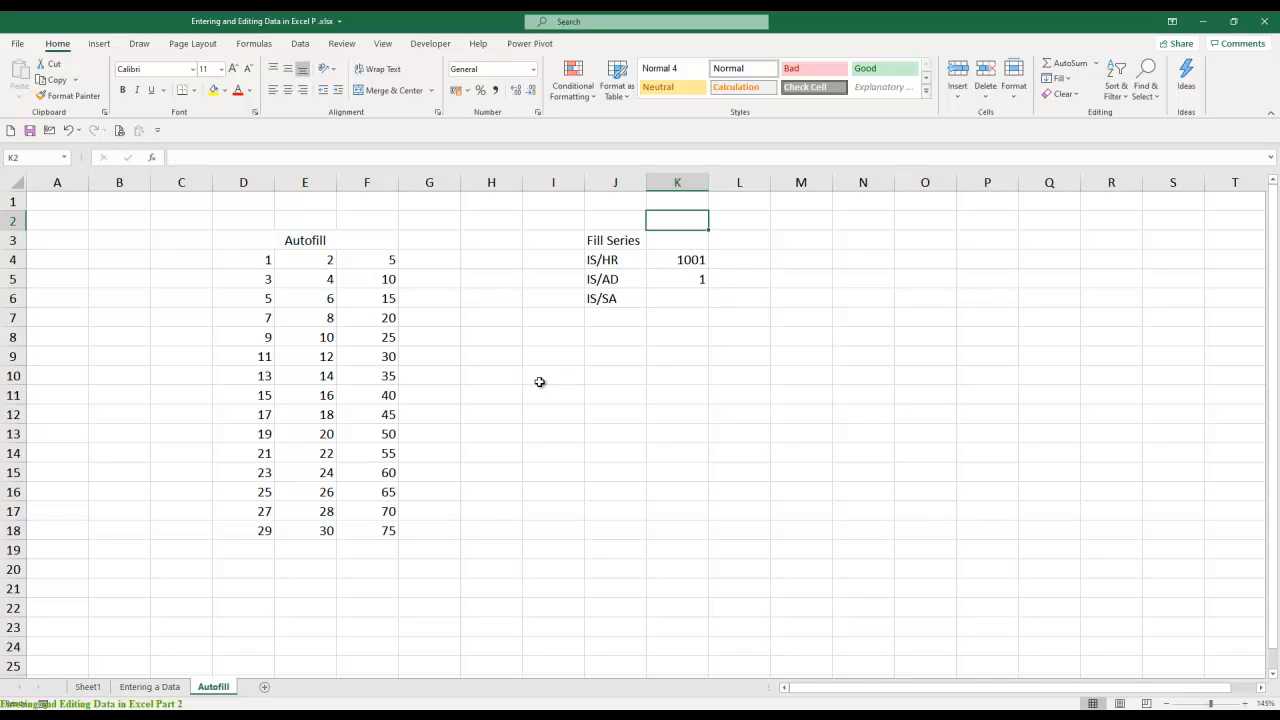
key(Left)
key(Down)
key(ctrl+x)
key(Right)
key(Right)
key(Right)
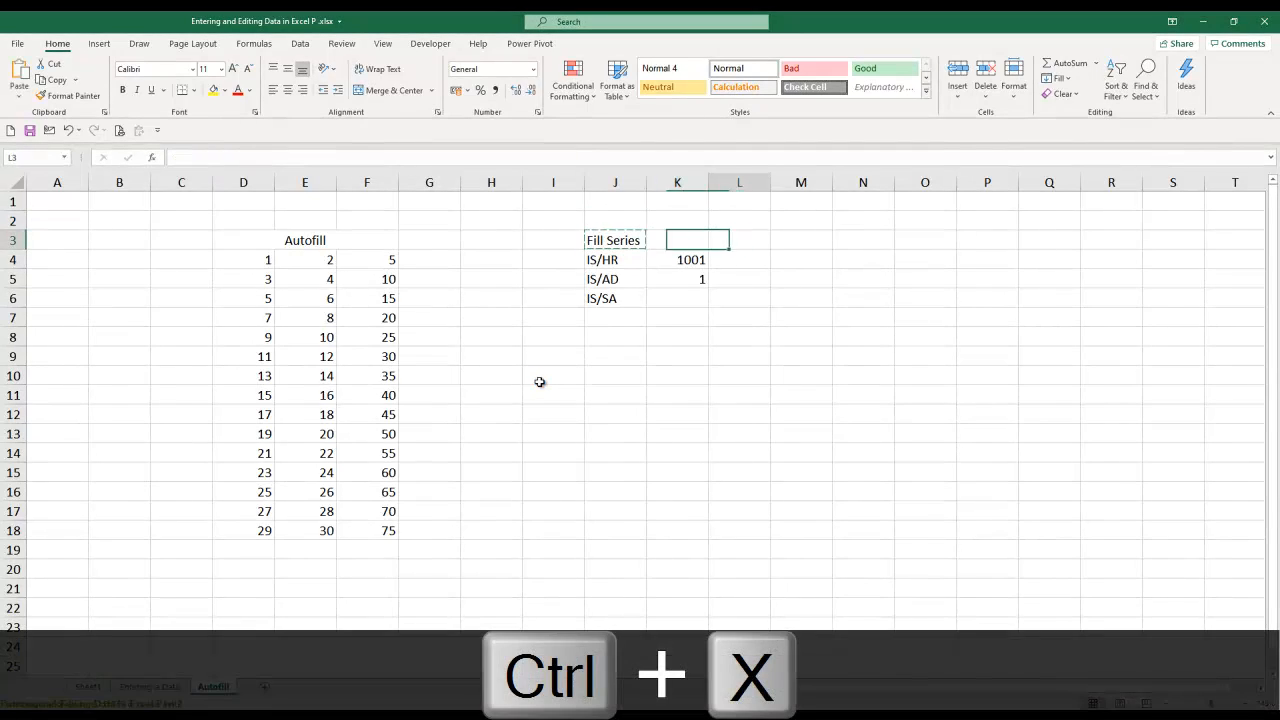
key(ctrl+v)
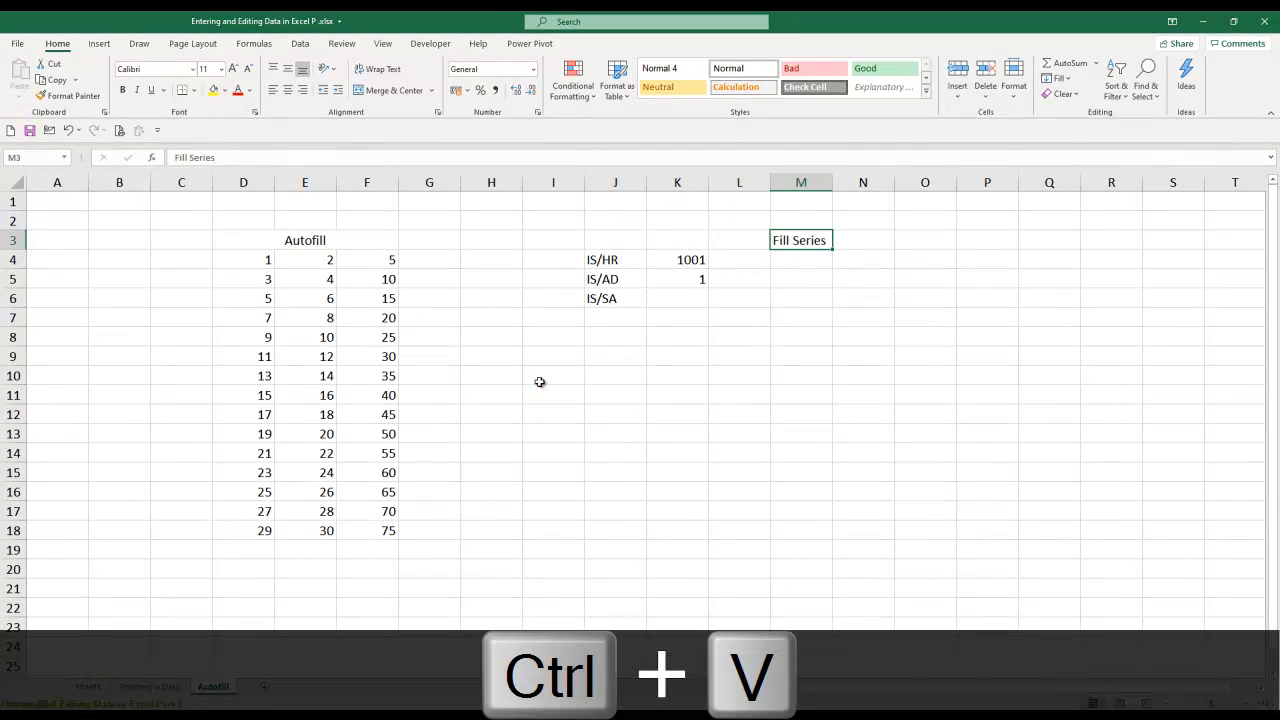
- Enter the command path "Home Tab - Fill - Series" in cell N3
key(Right)
text(Home Ta)
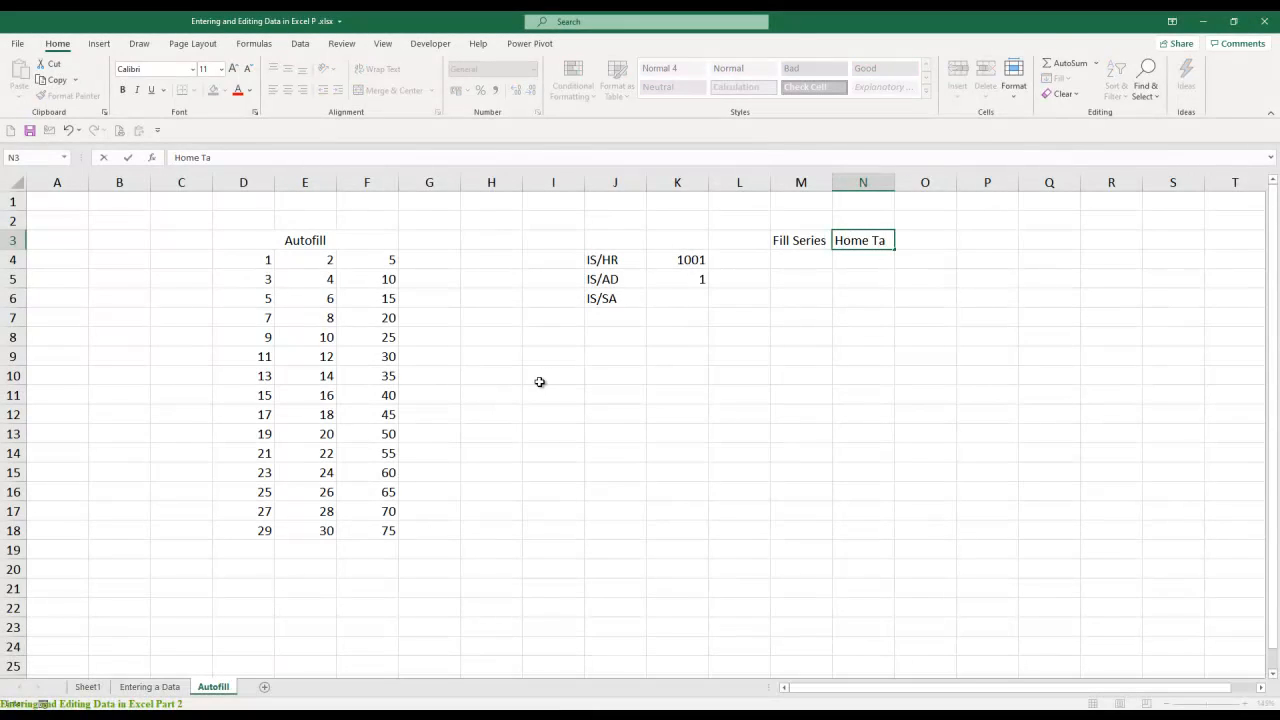
text(n)
key(BackSpace)
text(b - Fill - Seris)
key(BackSpace)
key(BackSpace)
text(ies)
key(Return)
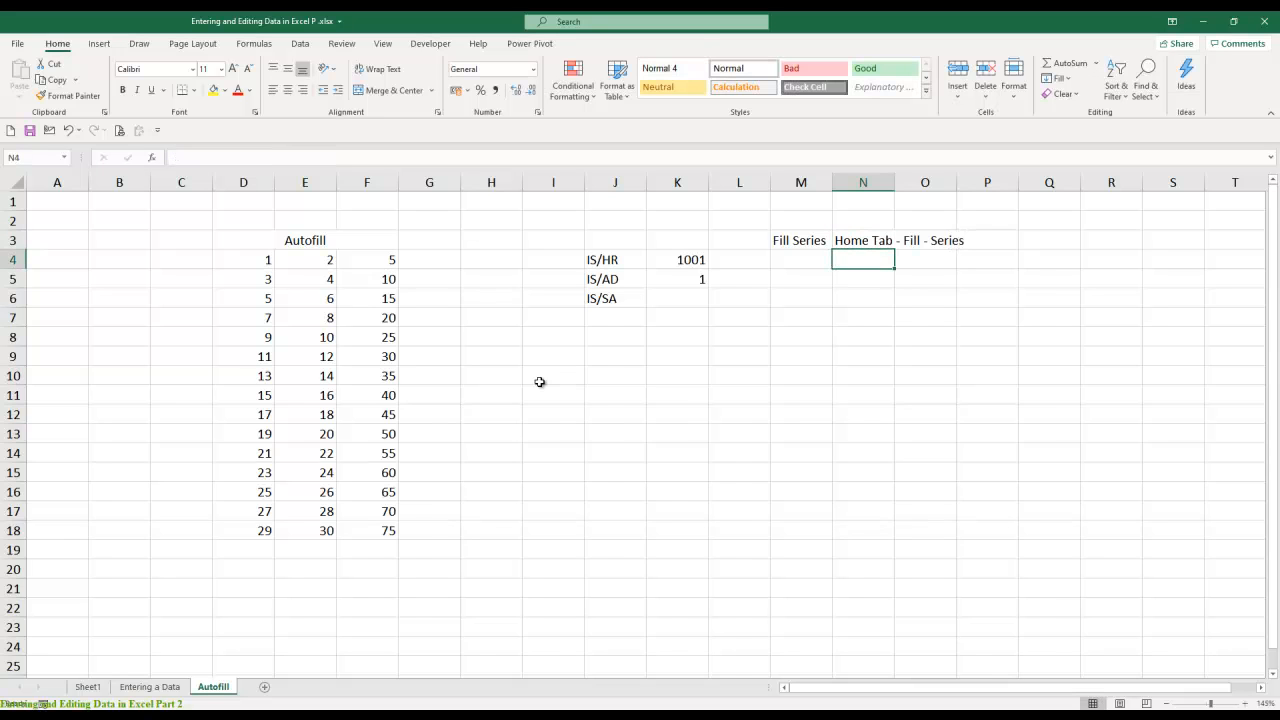
- Enter the shortcut note "Alt E I S" in N4 and the version 2003 in O4
text(Alt E)
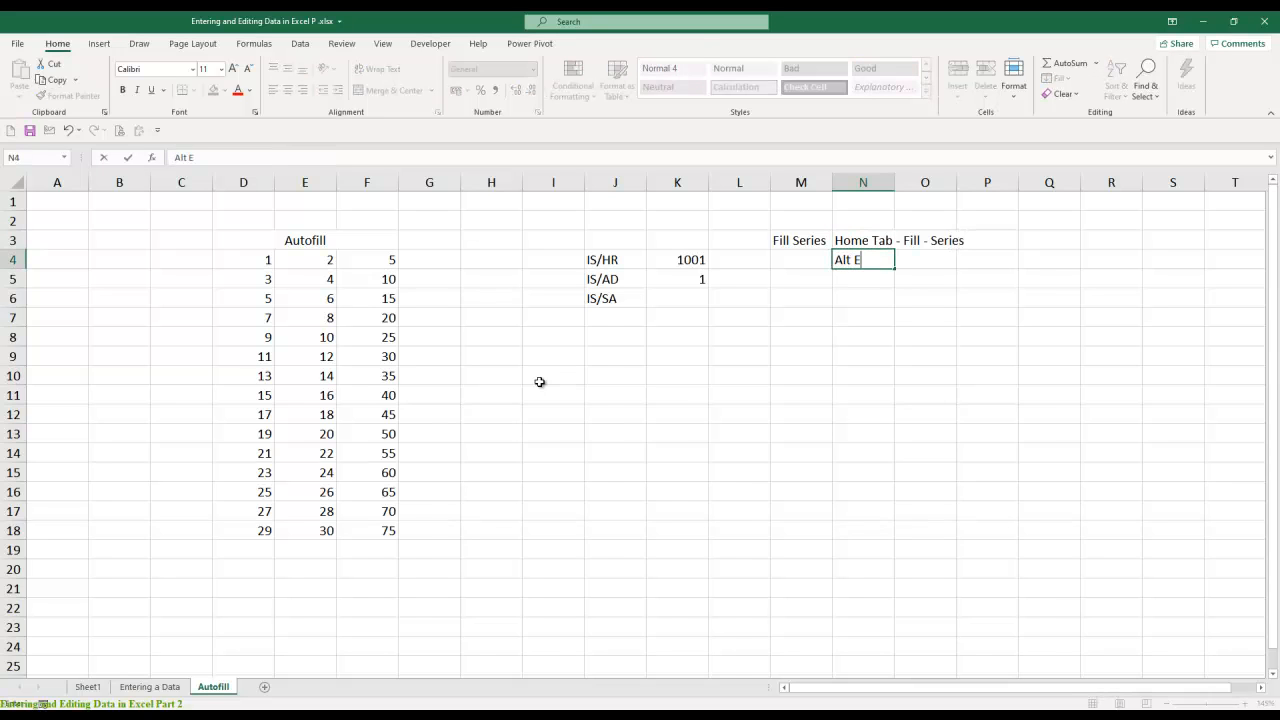
text( i S)
key(Tab)
text(2003)
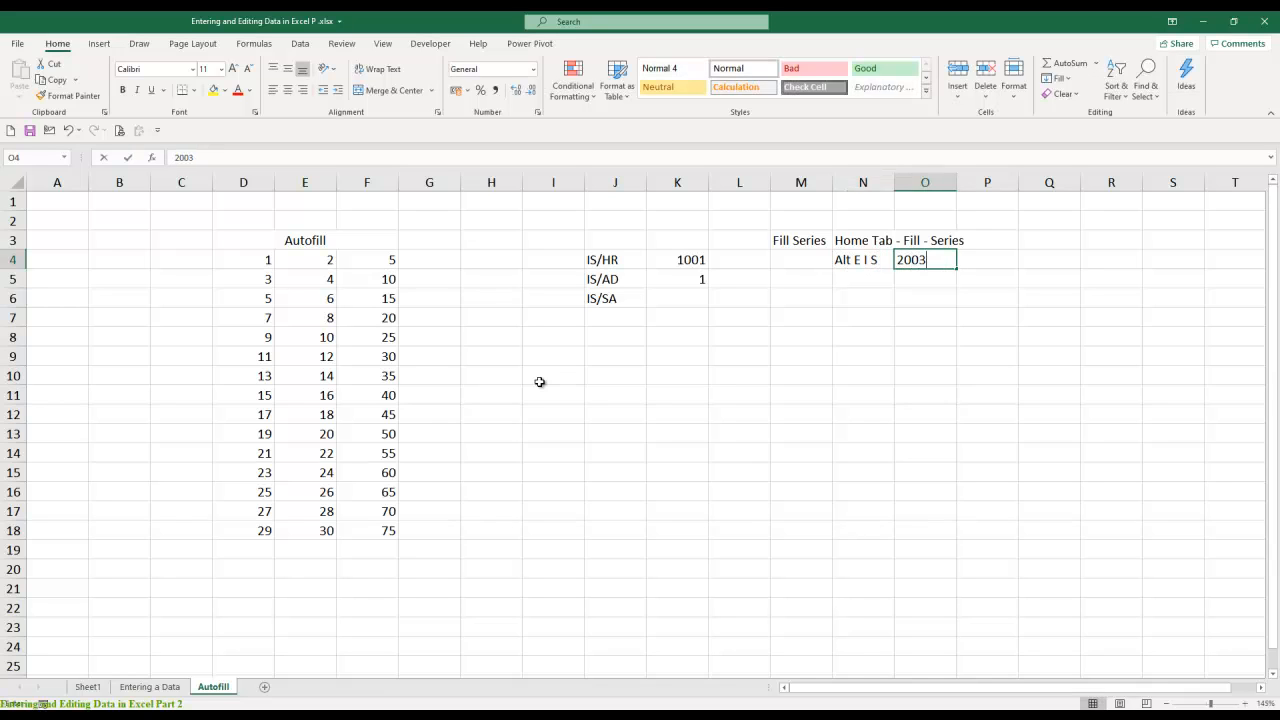
key(Return)
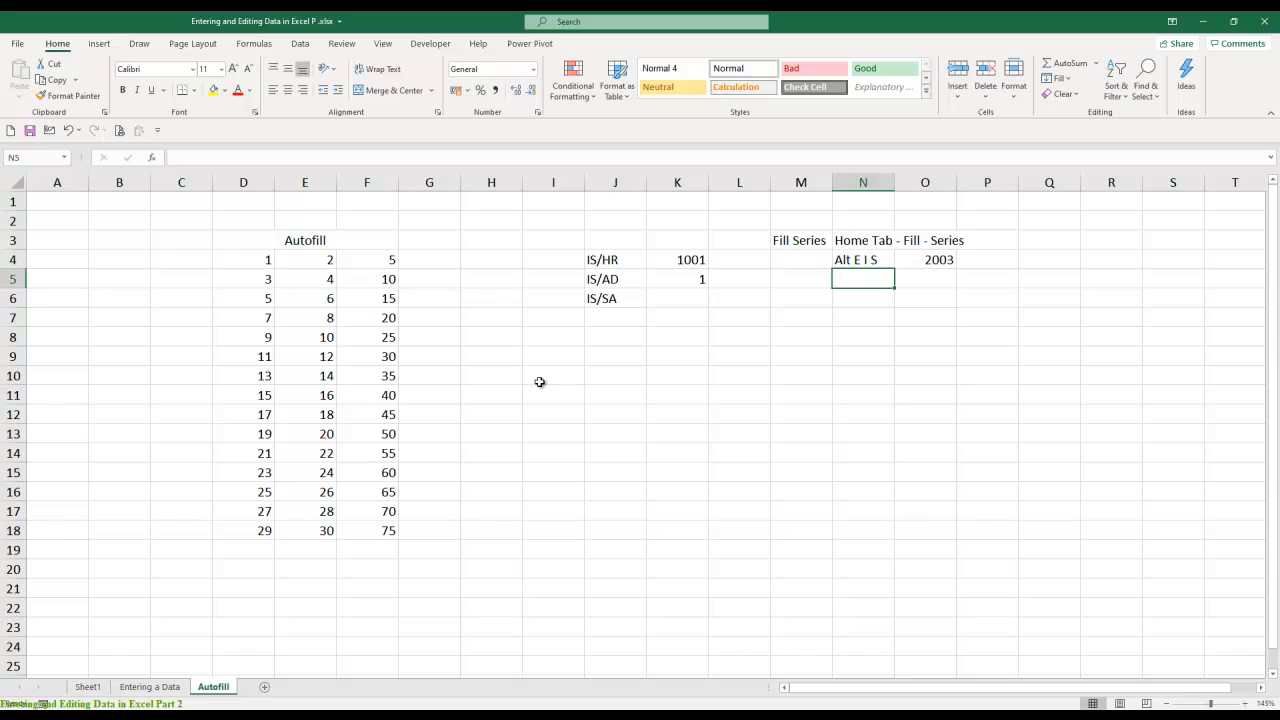
- Enter the shortcut note "Alt H FI S" in cell N5
text(Alt H)
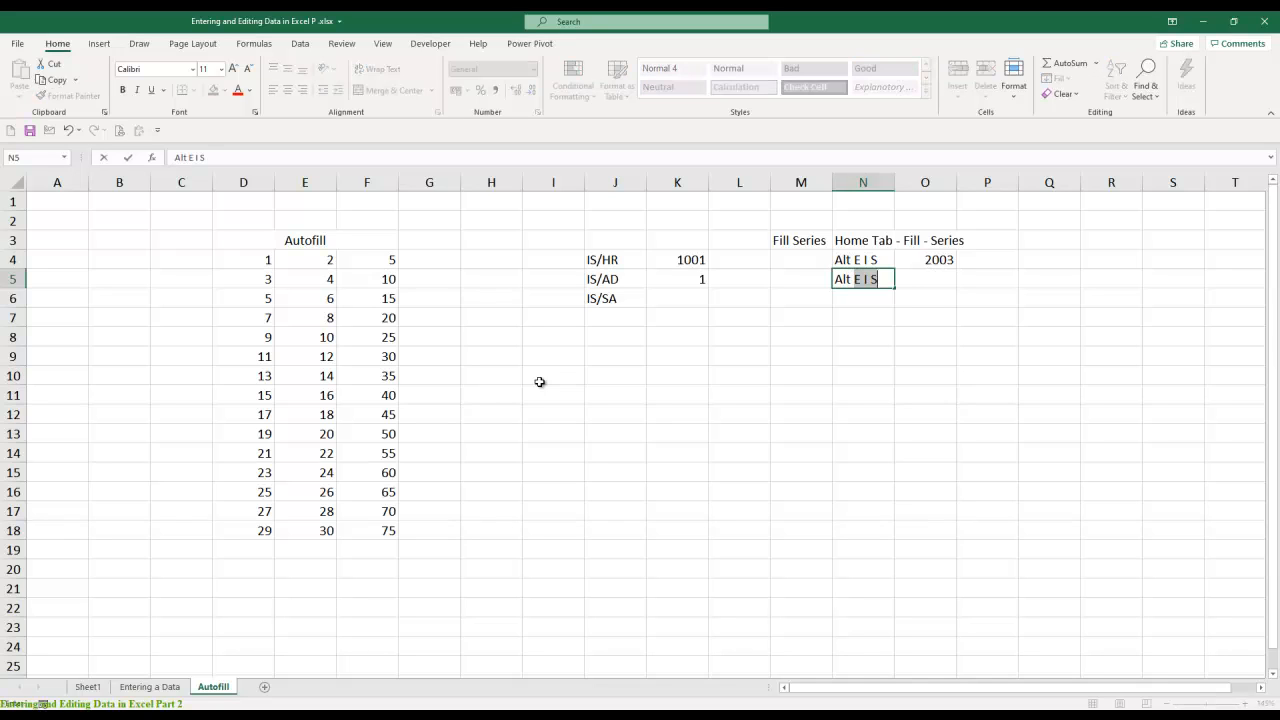
text( FI S)
key(Return)
- Enter "Drop Down" in cell P4 and autofit the width of column P to it
key(Up)
key(Right)
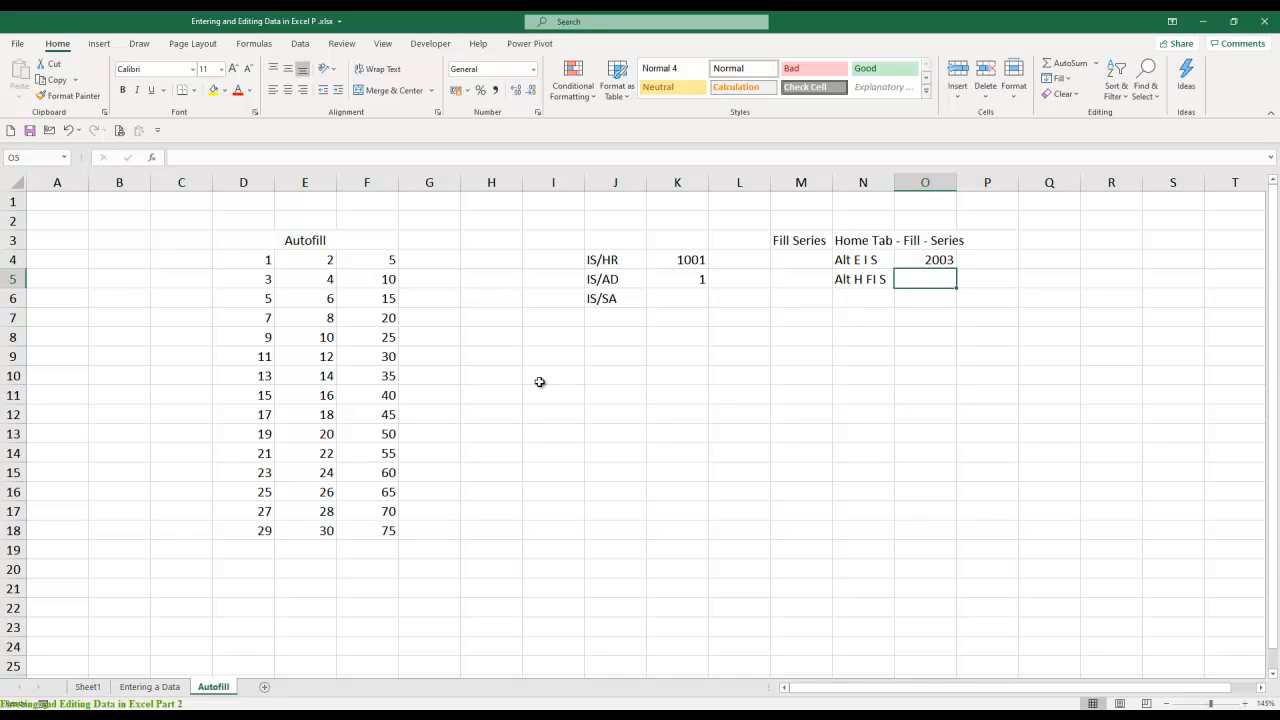
key(Up)
key(Right)
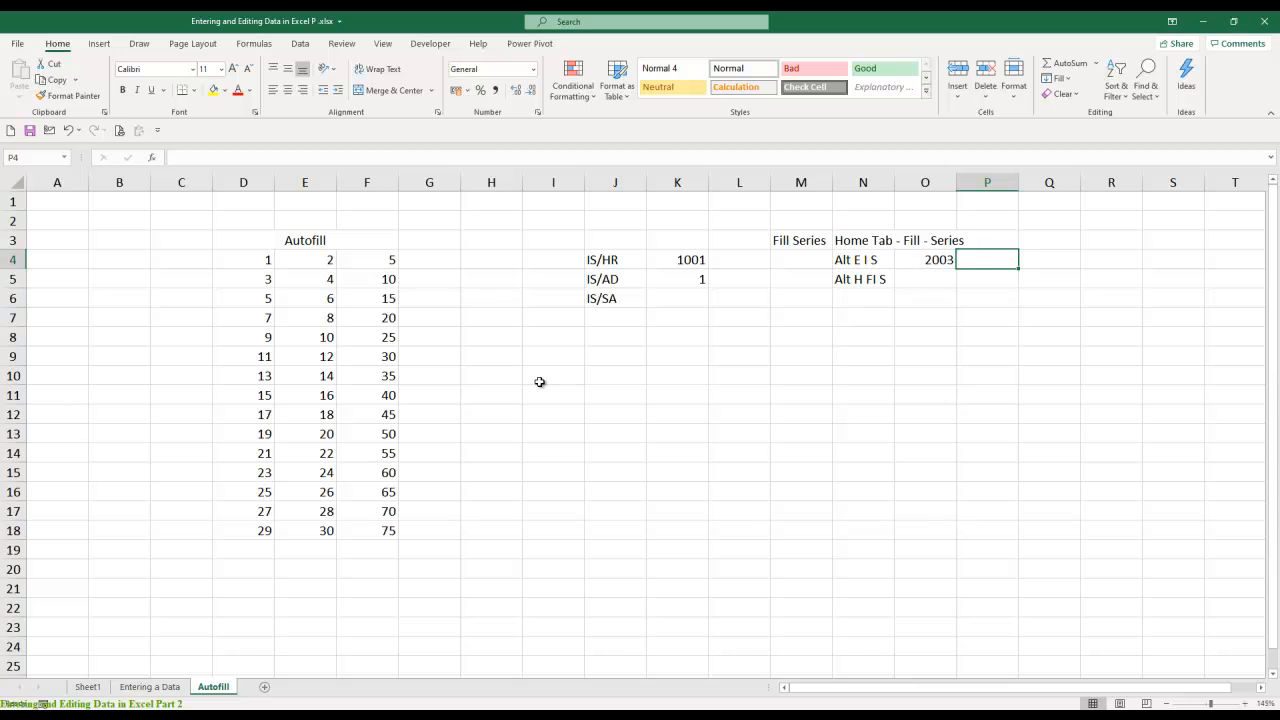
text(Drop Down)
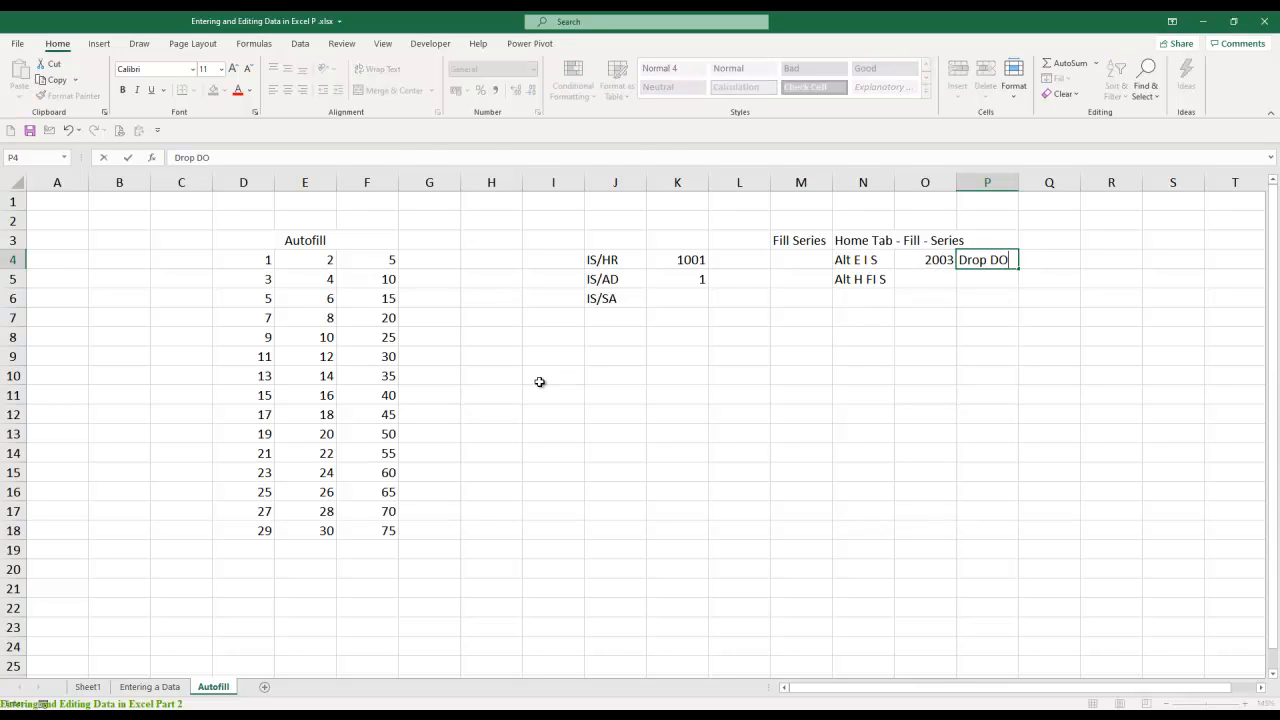
key(Return)
key(Up)
key(alt+o)
key(alt+c)
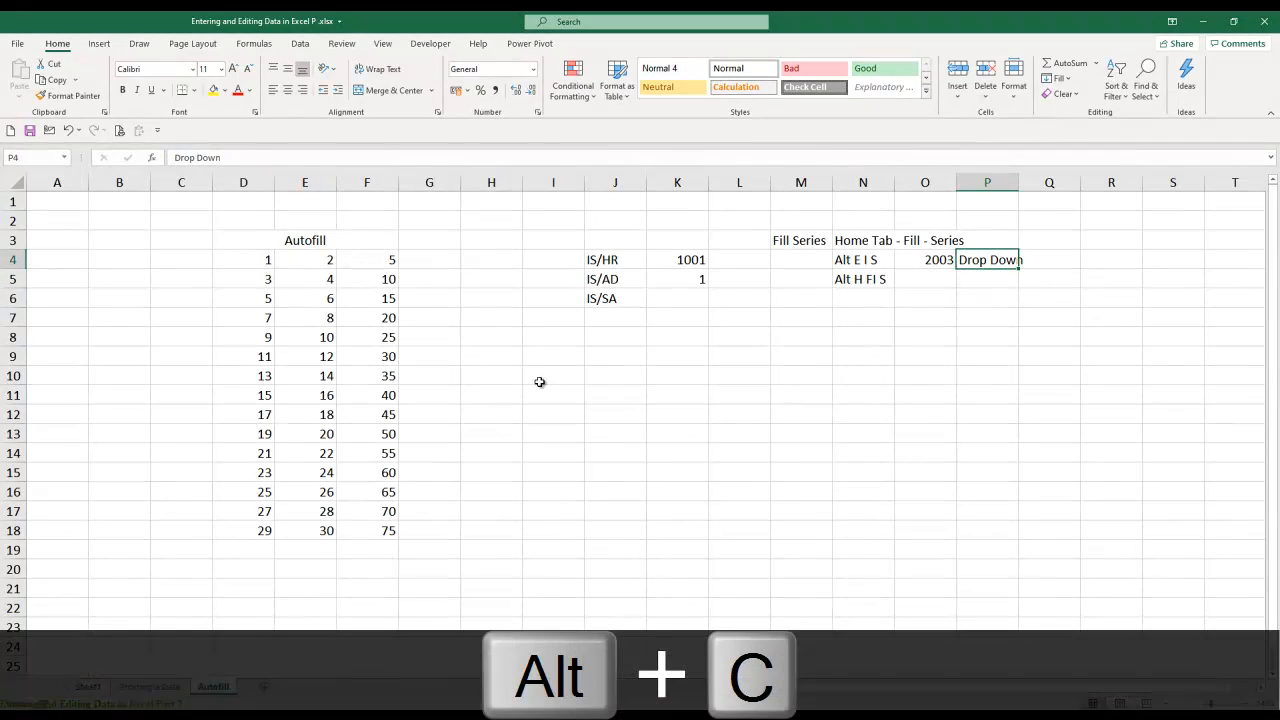
key(alt+a)
- Enter the version 2007 in O5 and "Ribbon" in P5
key(Down)
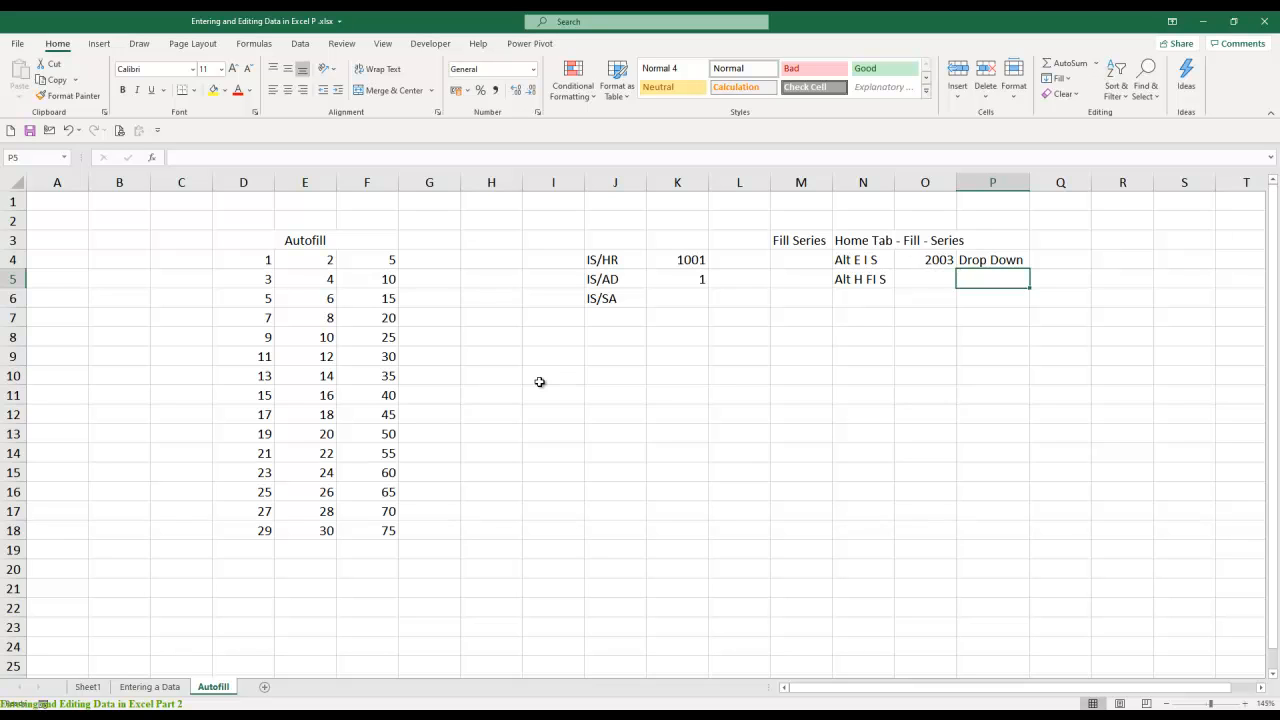
key(Left)
text(2007)
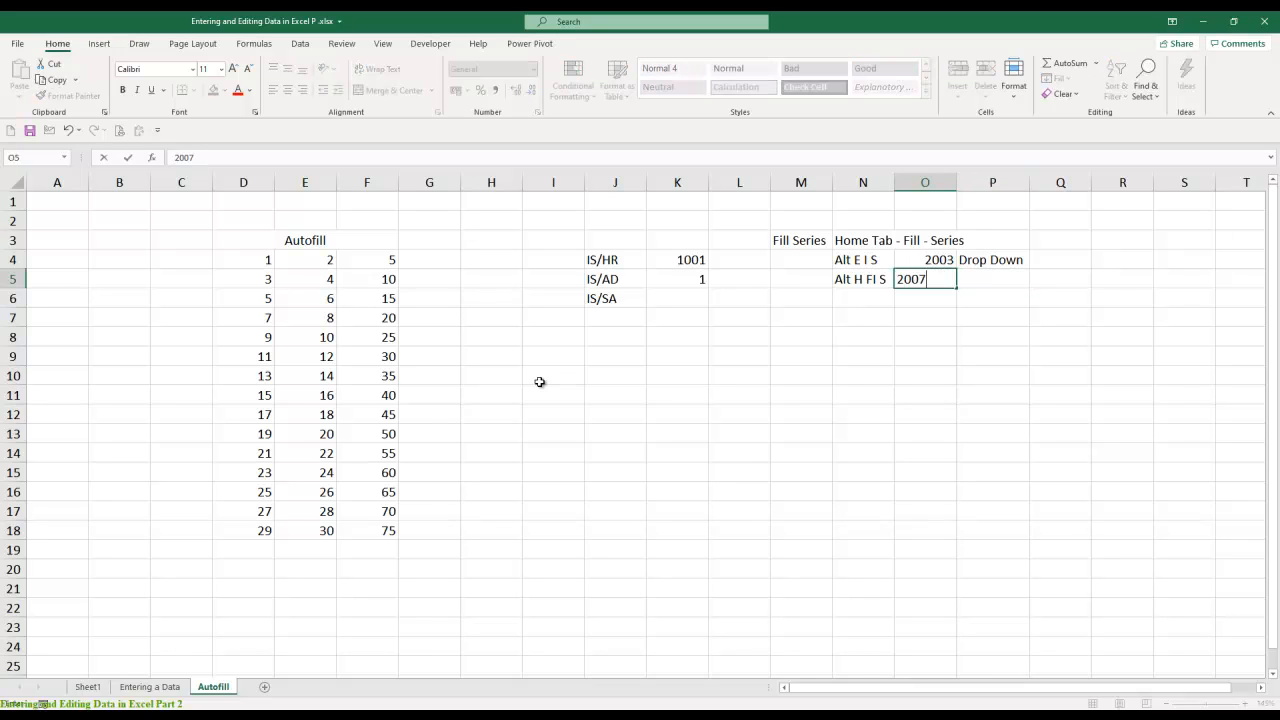
key(Return)
key(Up)
key(Right)
text(Rinn)
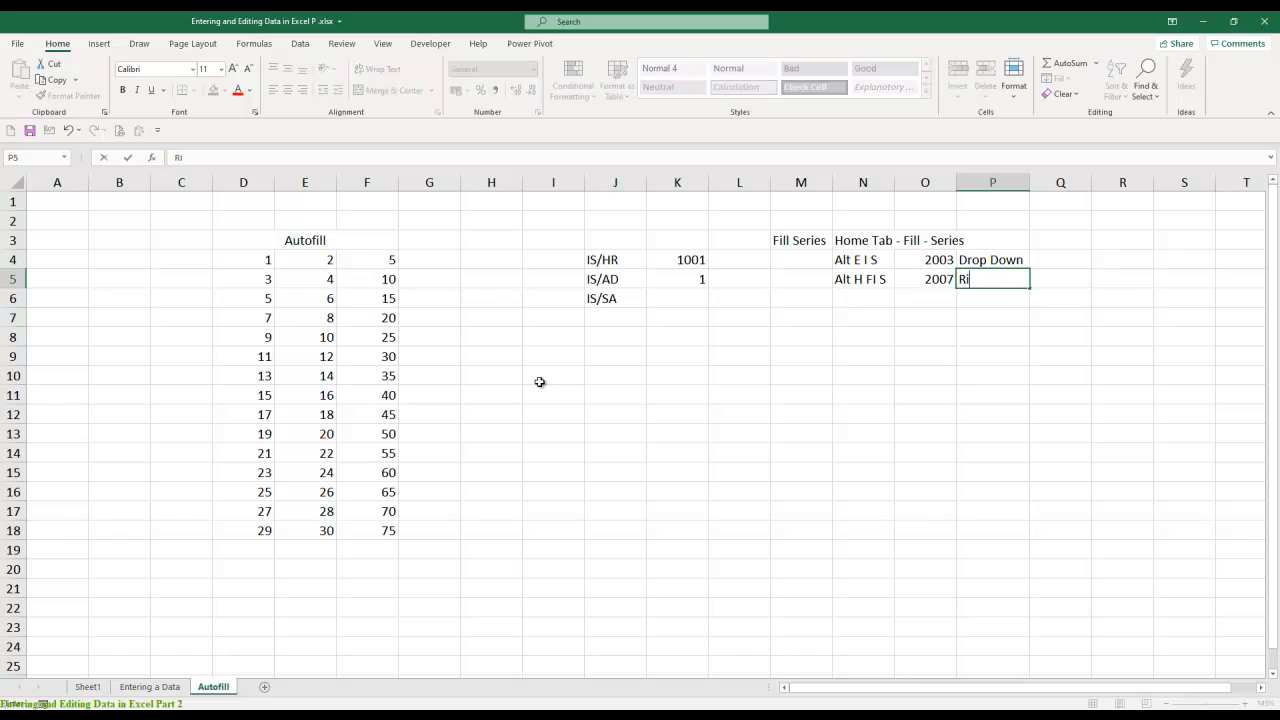
key(BackSpace)
key(BackSpace)
text(bbon)
key(Return)
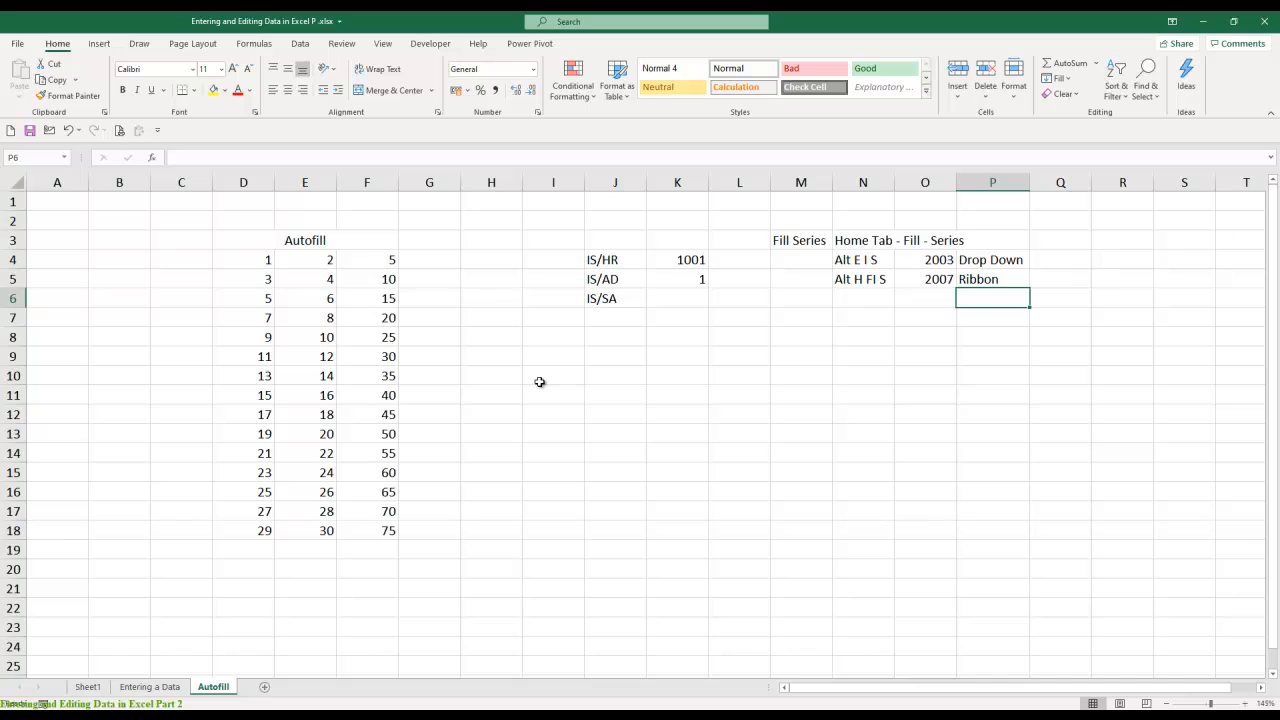
- Enter the label "File Tab" in cell N7
key(Left)
key(Left)
key(Down)
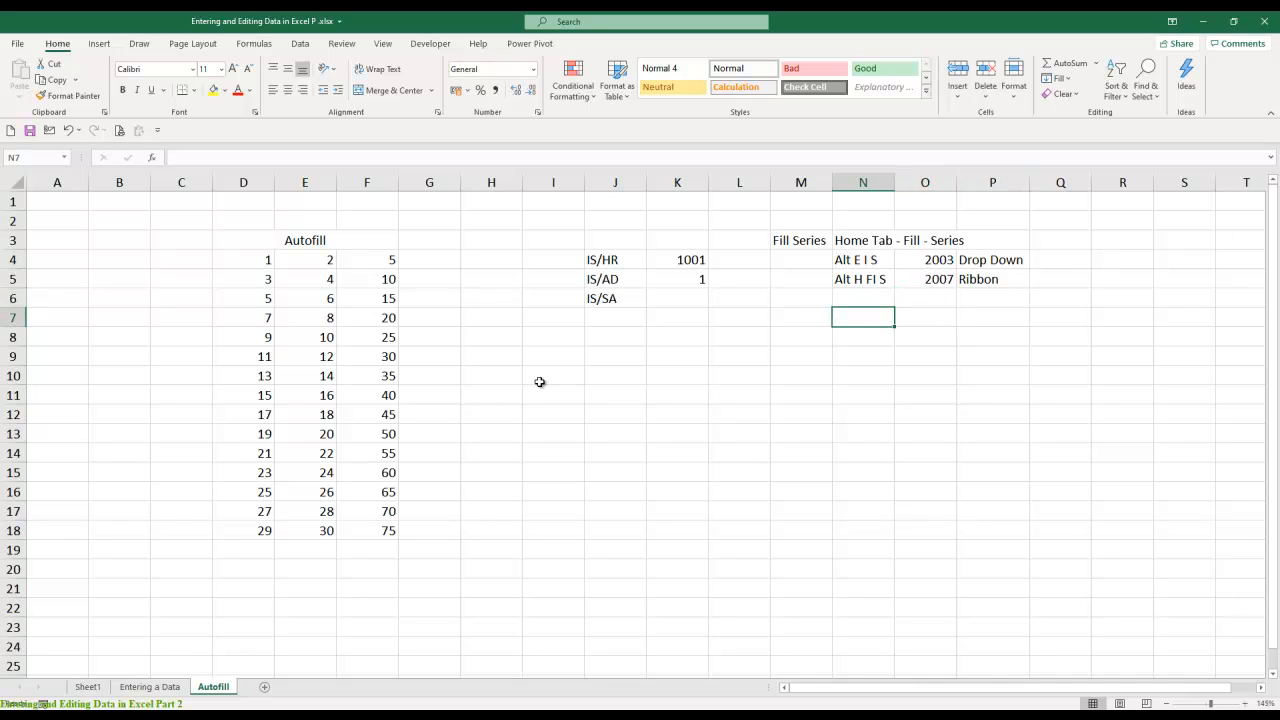
text(File Tan)
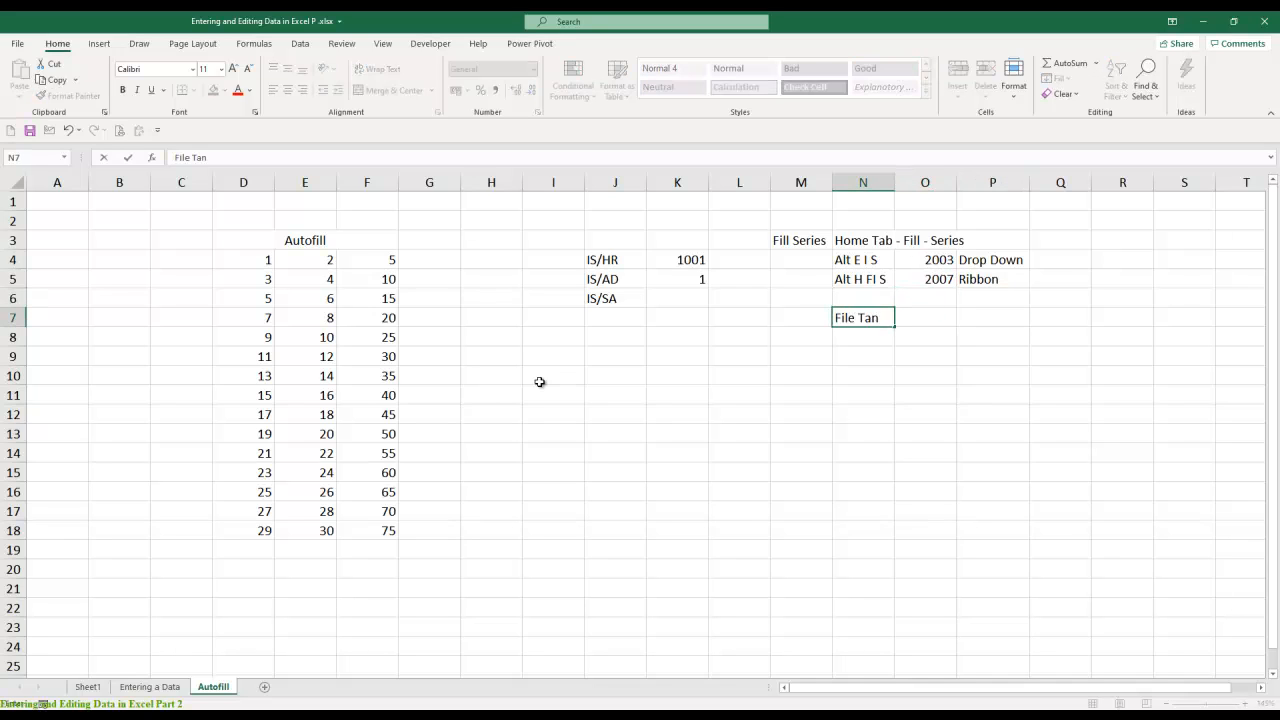
key(BackSpace)
text(b)
key(Tab)
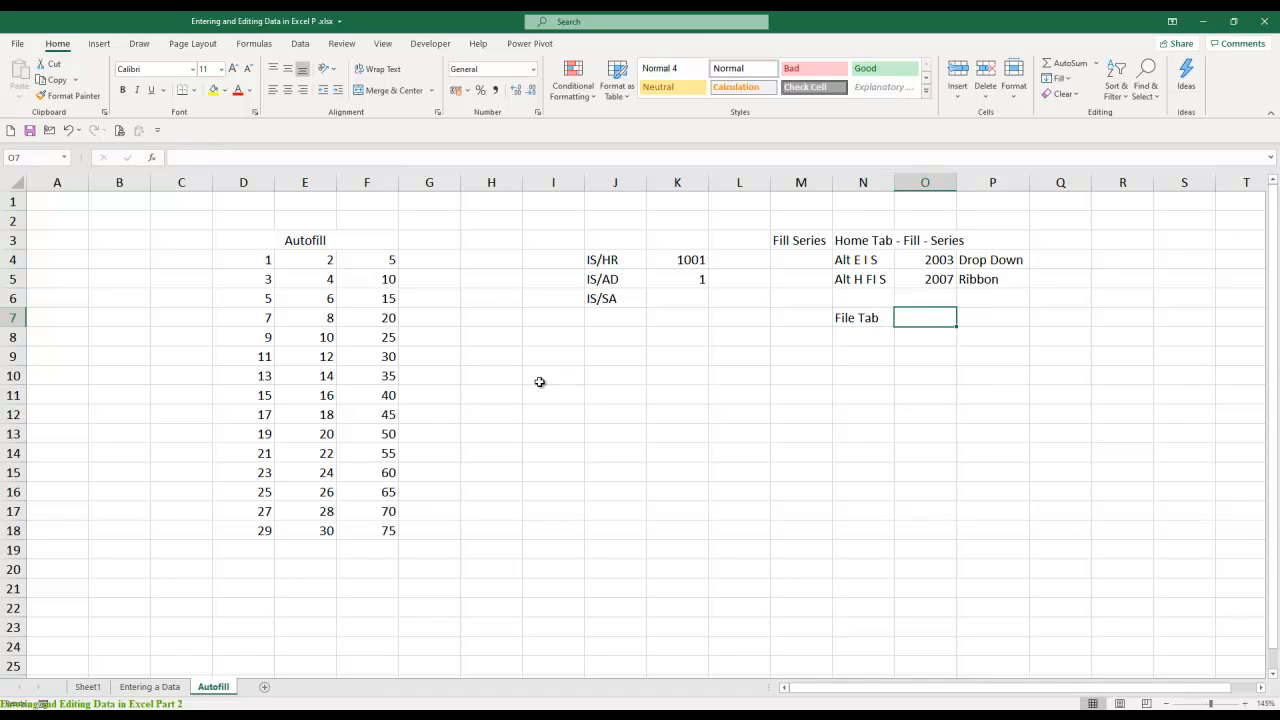
- Enter "Back Stage Menu" in cell P7
key(Tab)
text(Back)
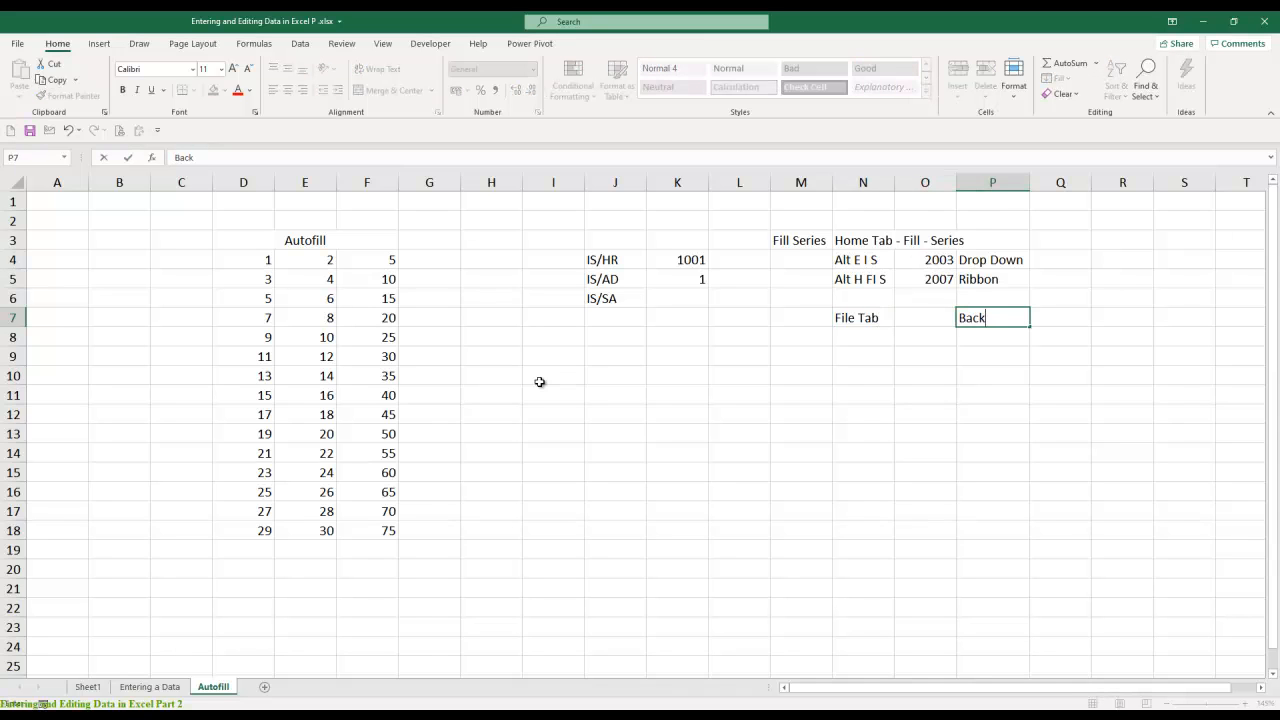
text( Stage Menu)
key(Return)
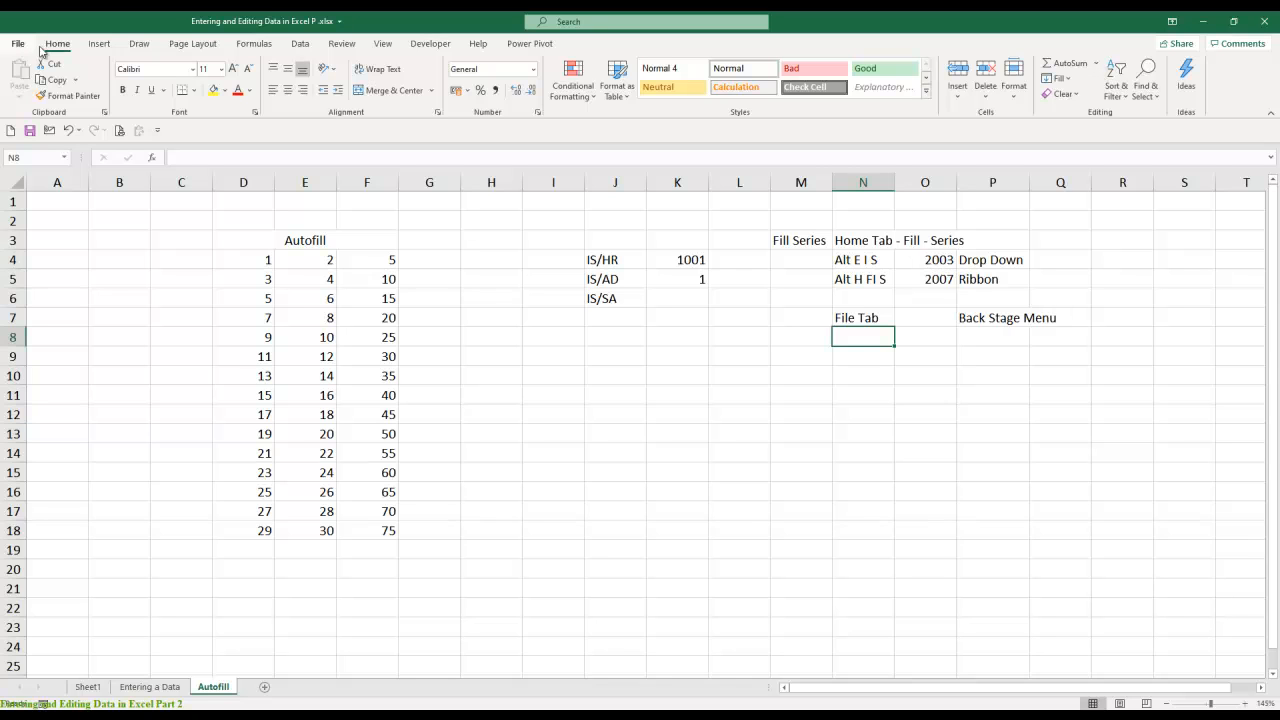
- Examine the Backstage view and the ribbon's command groups, from Home and Insert through to Developer
click(17, 46)
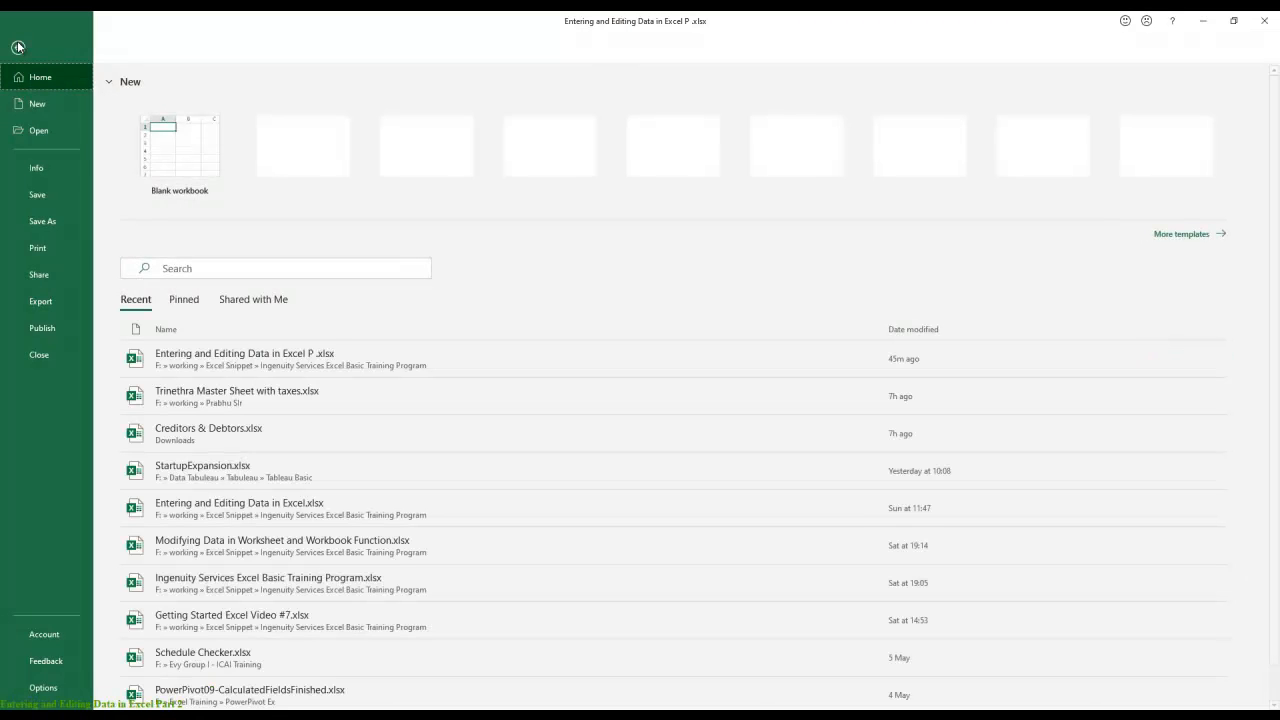
click(18, 47)
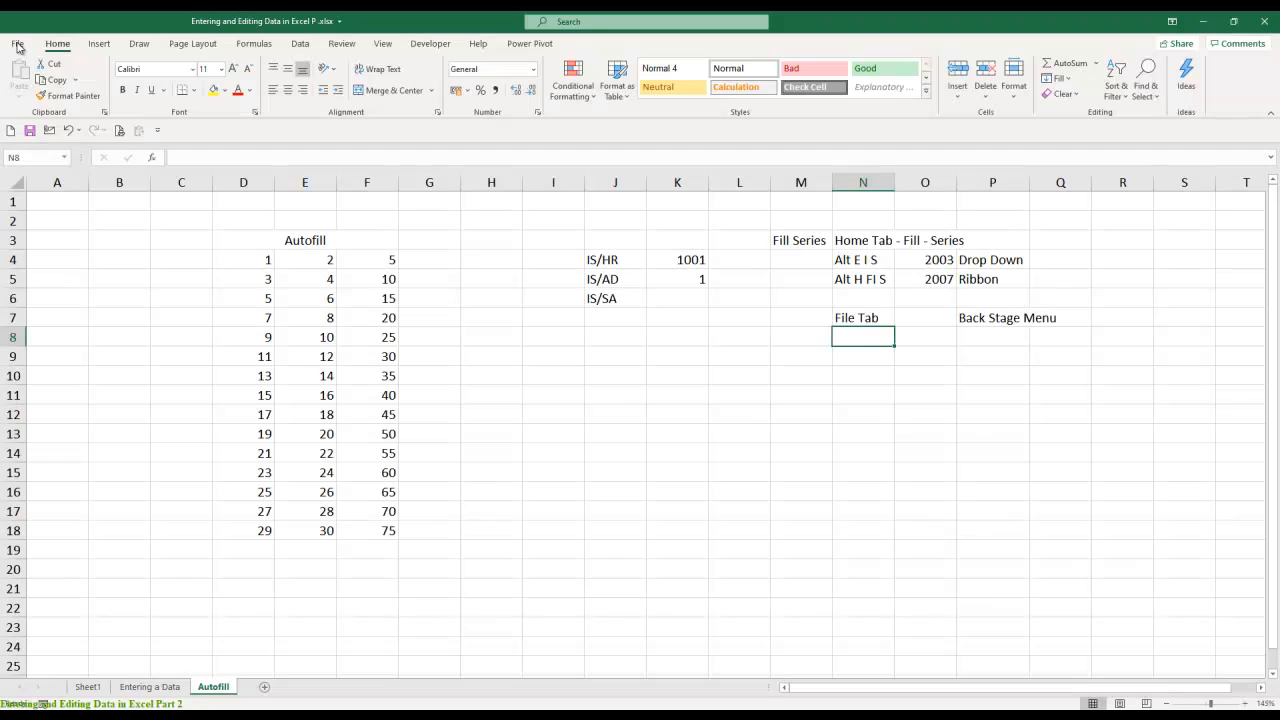
click(17, 46)
click(17, 49)
click(101, 46)
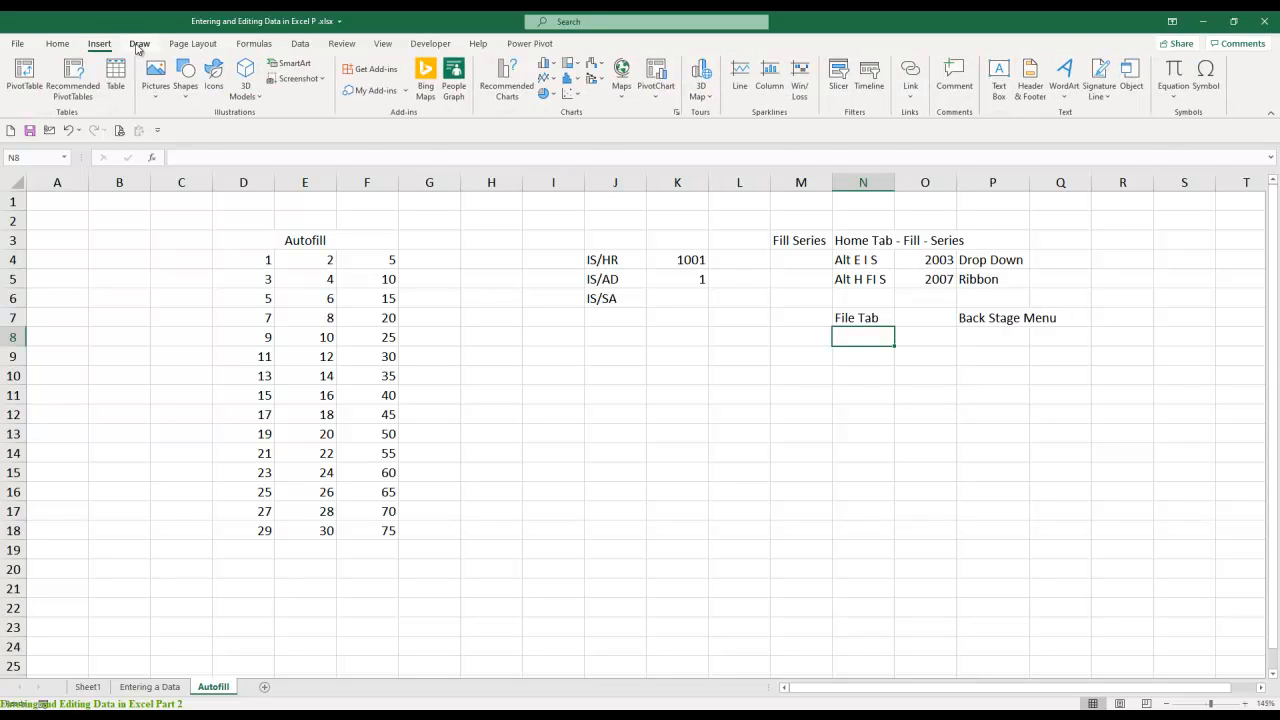
click(137, 46)
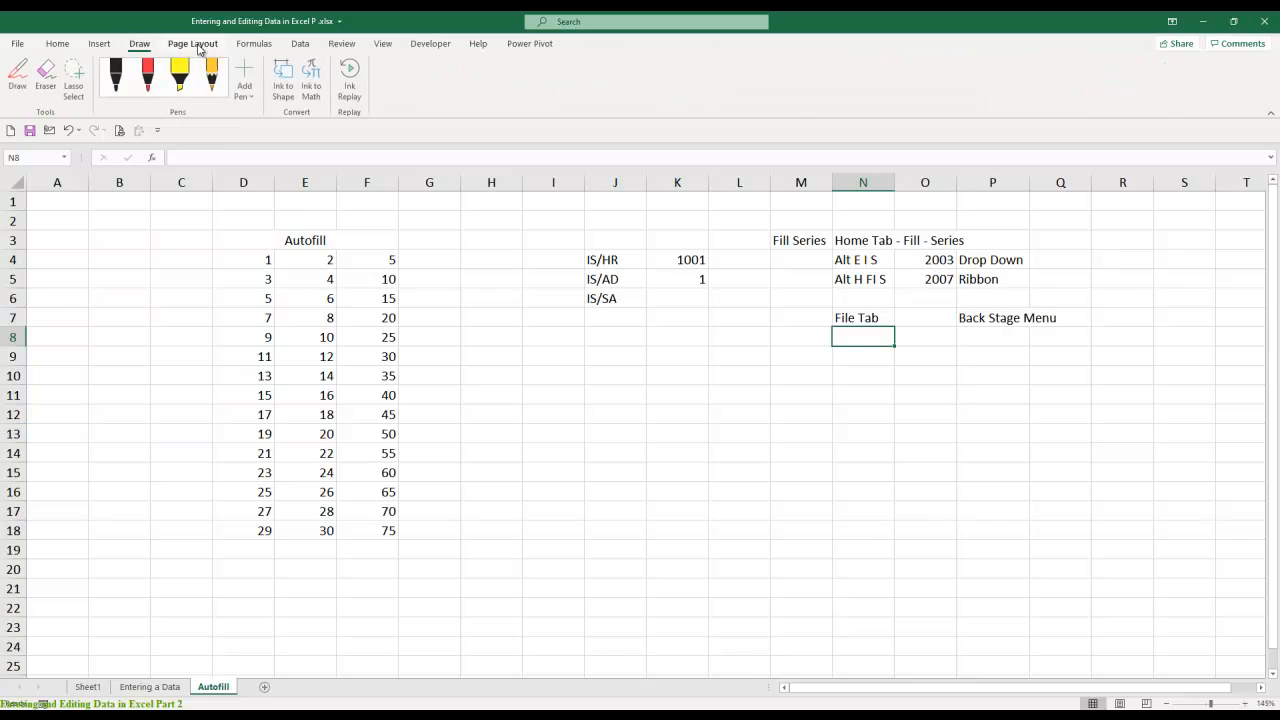
scroll(247, 50, down, 2)
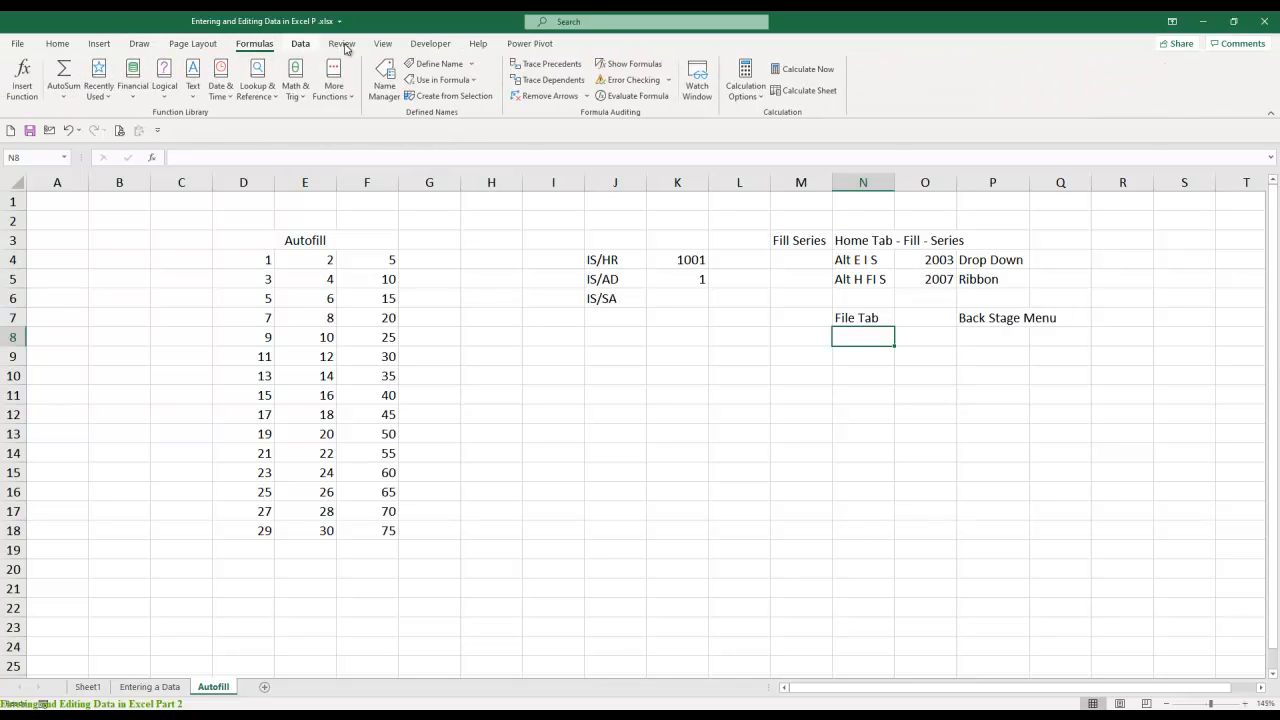
scroll(340, 46, down, 2)
click(378, 46)
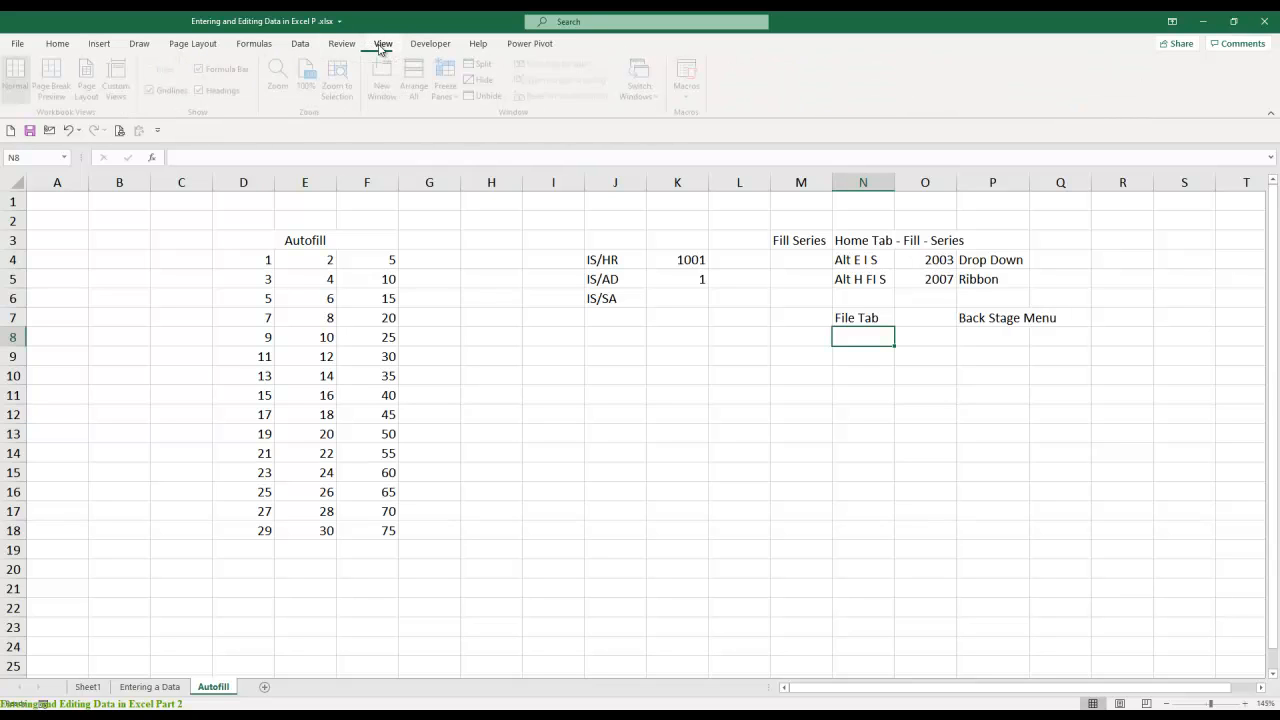
click(430, 45)
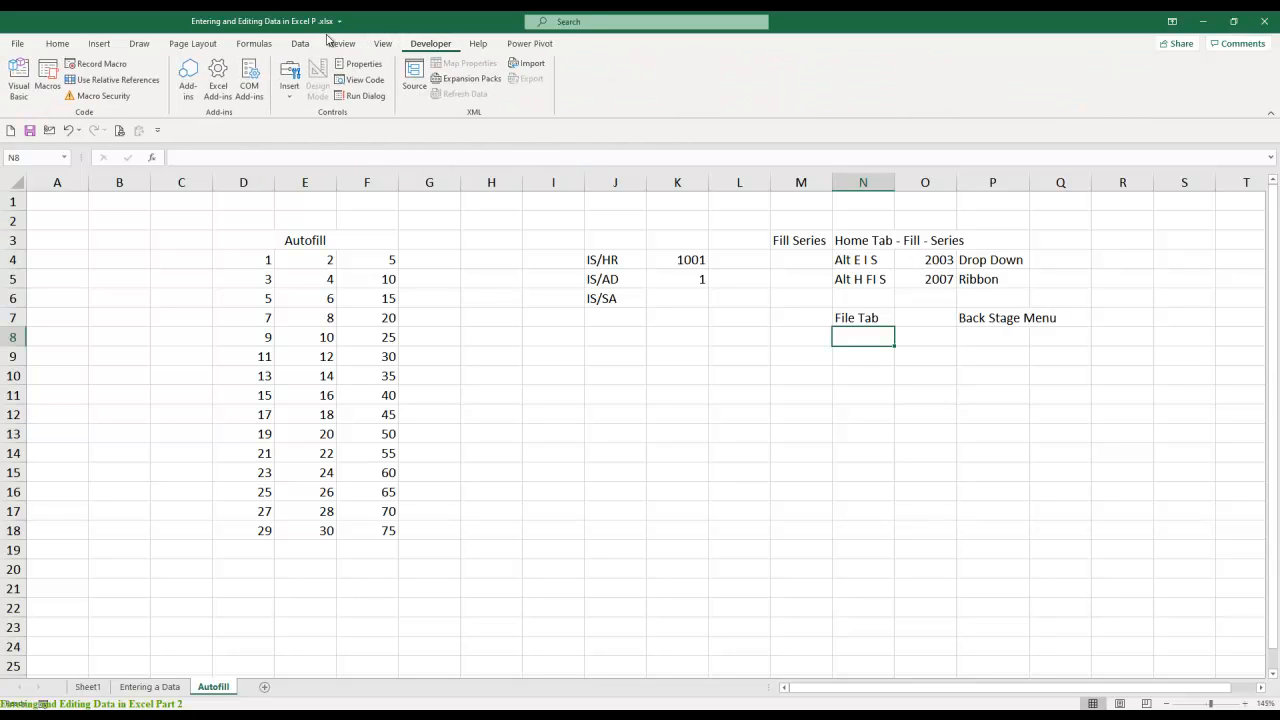
click(17, 44)
click(17, 47)
click(57, 44)
click(100, 44)
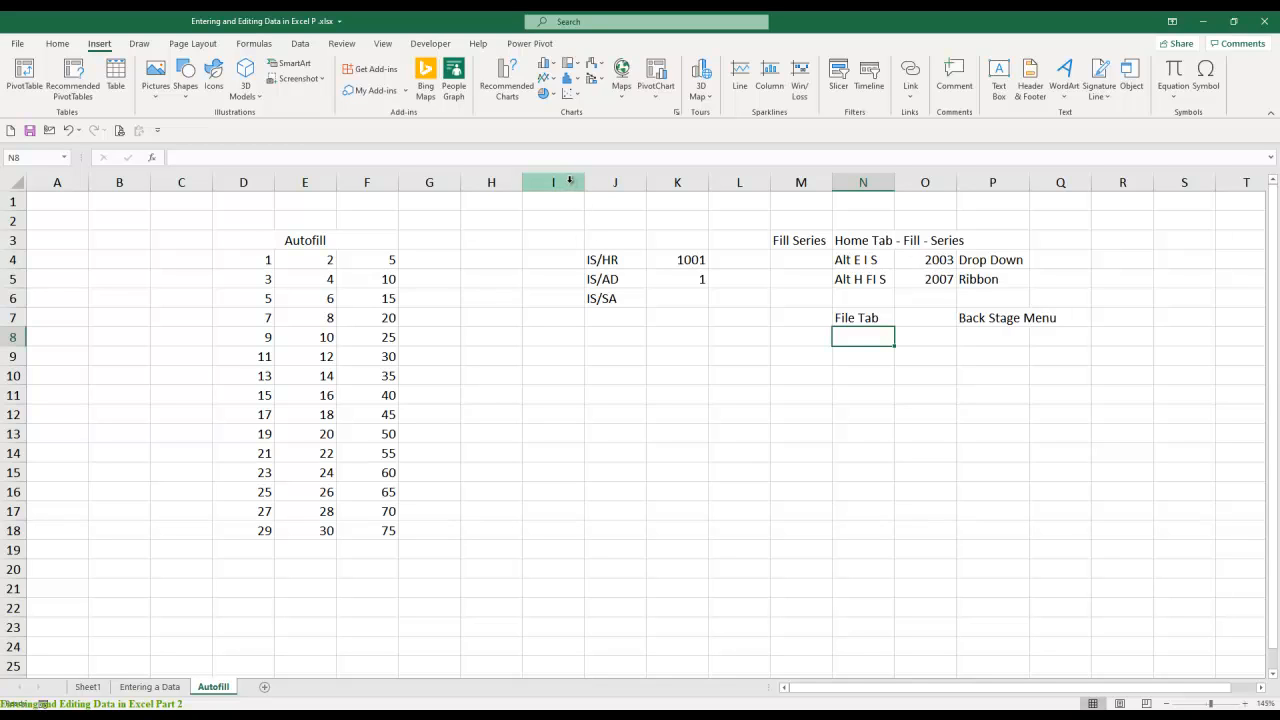
- Autofit column P to its text and enter the heading "Nos" in R3 with 1 below it in R4
double_click(1028, 182)
click(1151, 240)
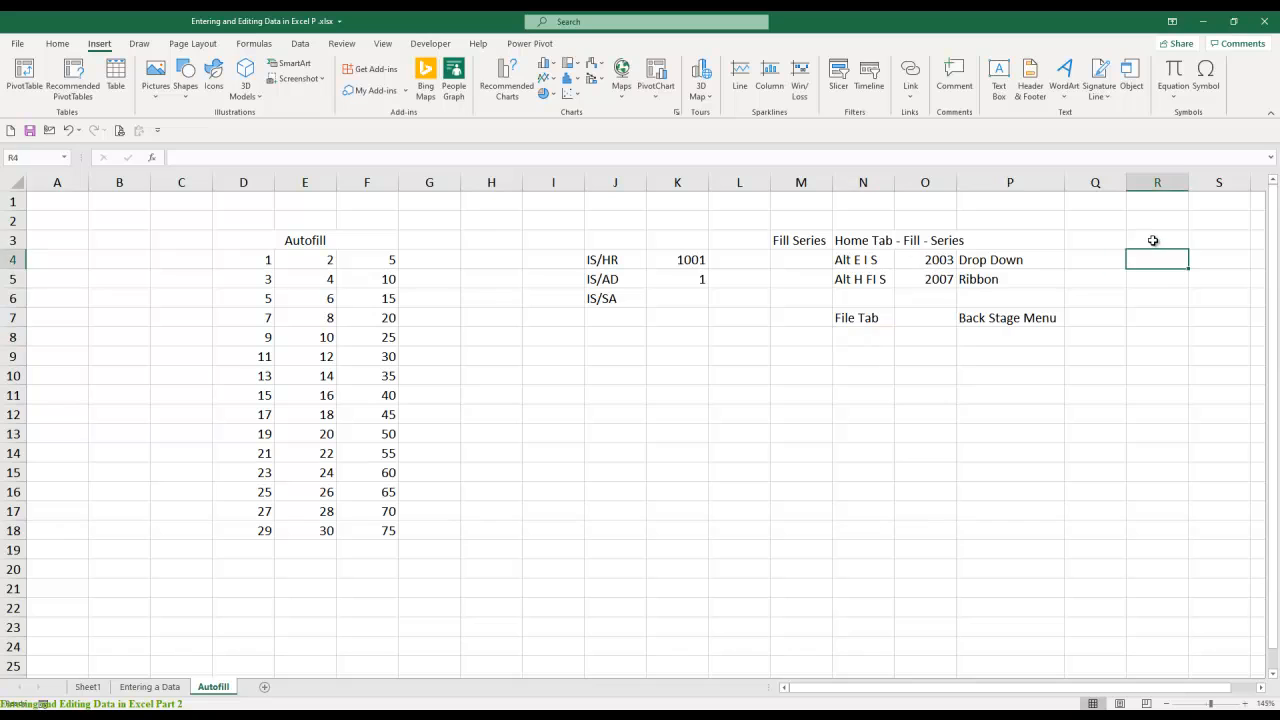
text(Nos)
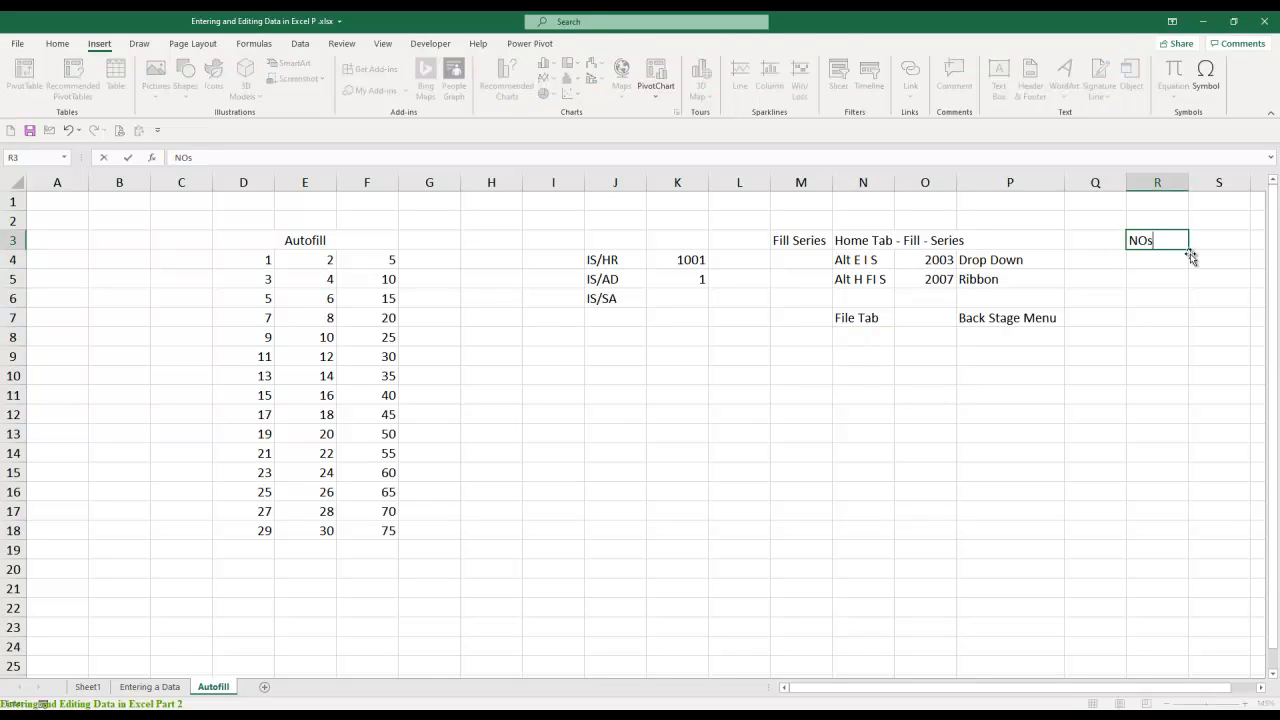
key(Return)
text(1)
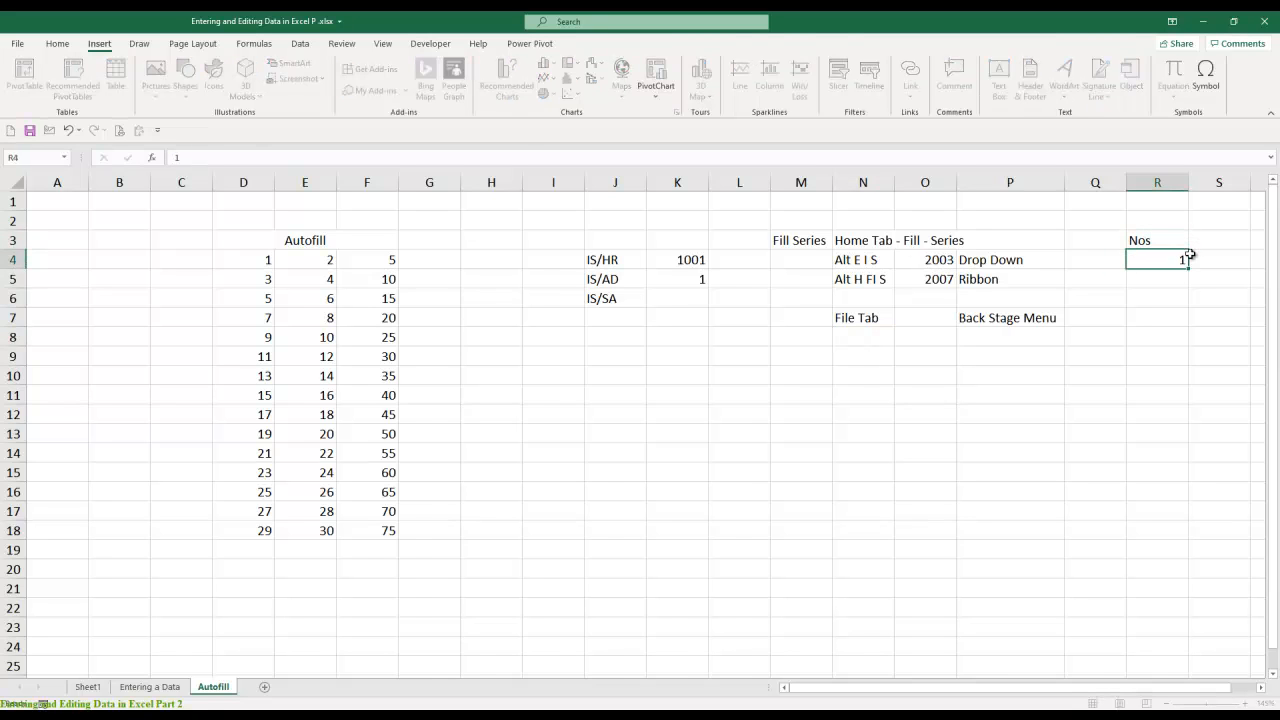
key(Return)
- Examine the Fill Series options for cell R4 and dismiss the dialog without filling
click(1188, 259)
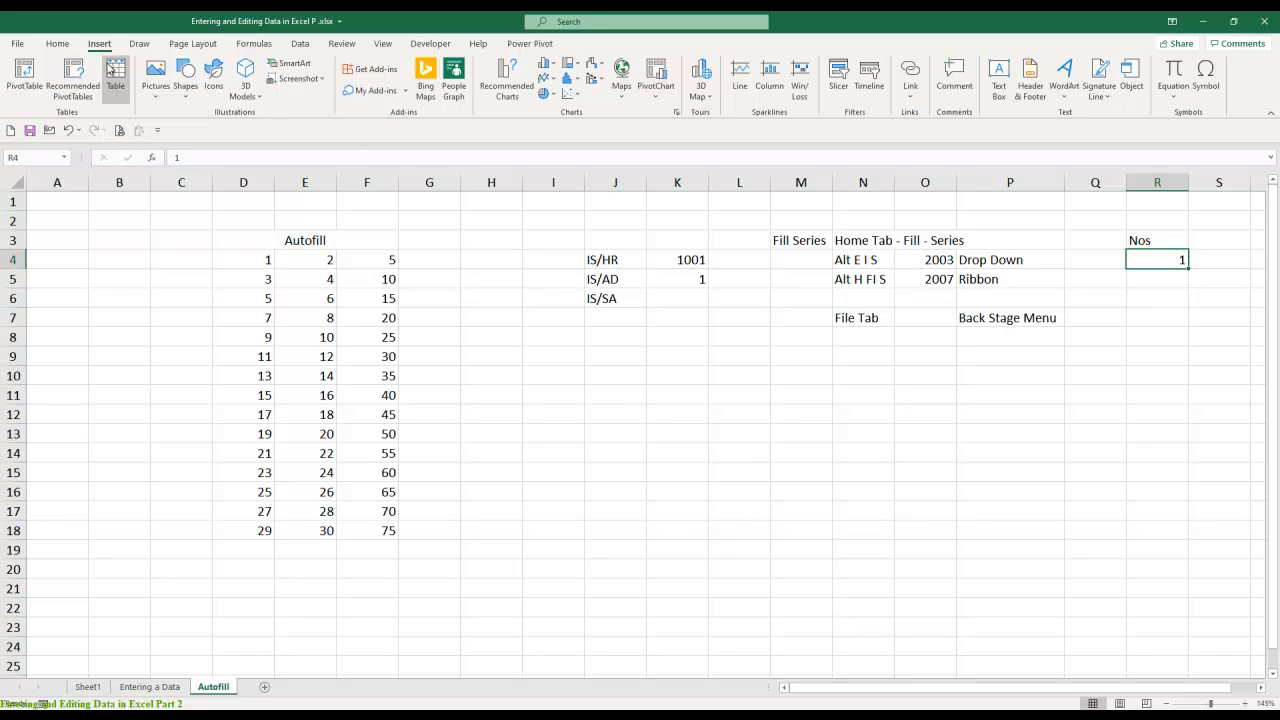
click(60, 43)
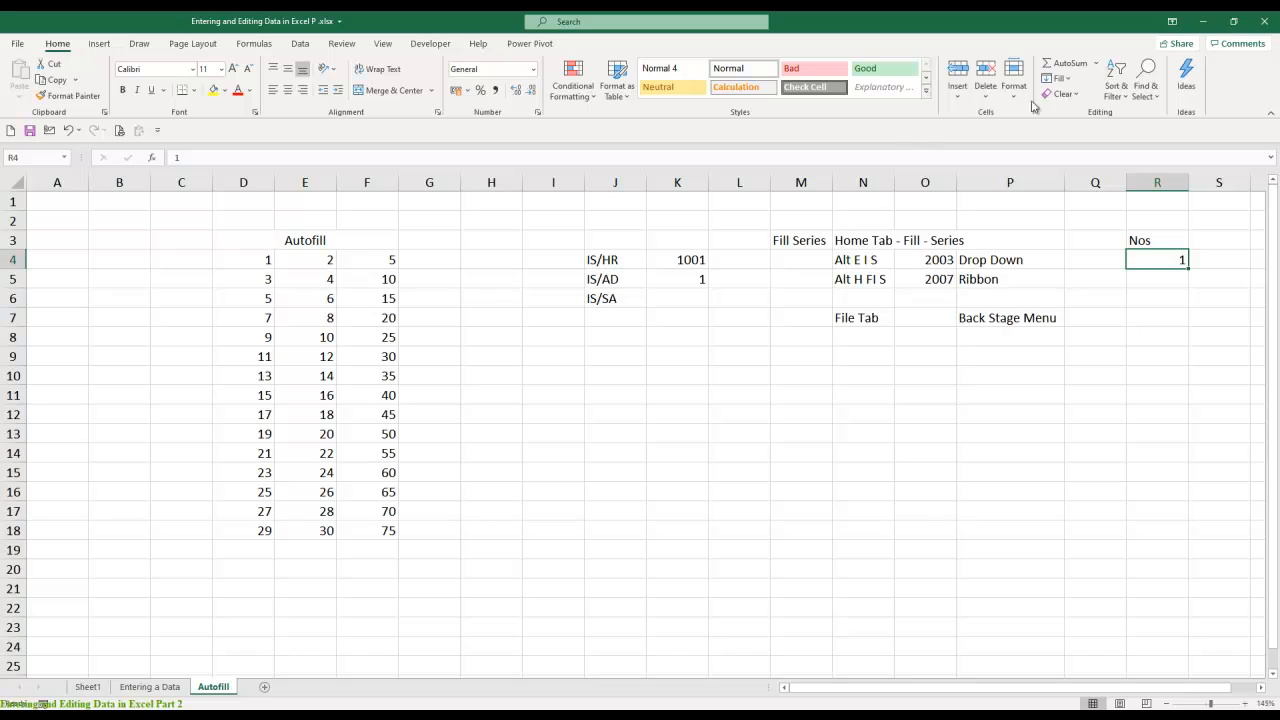
click(1067, 80)
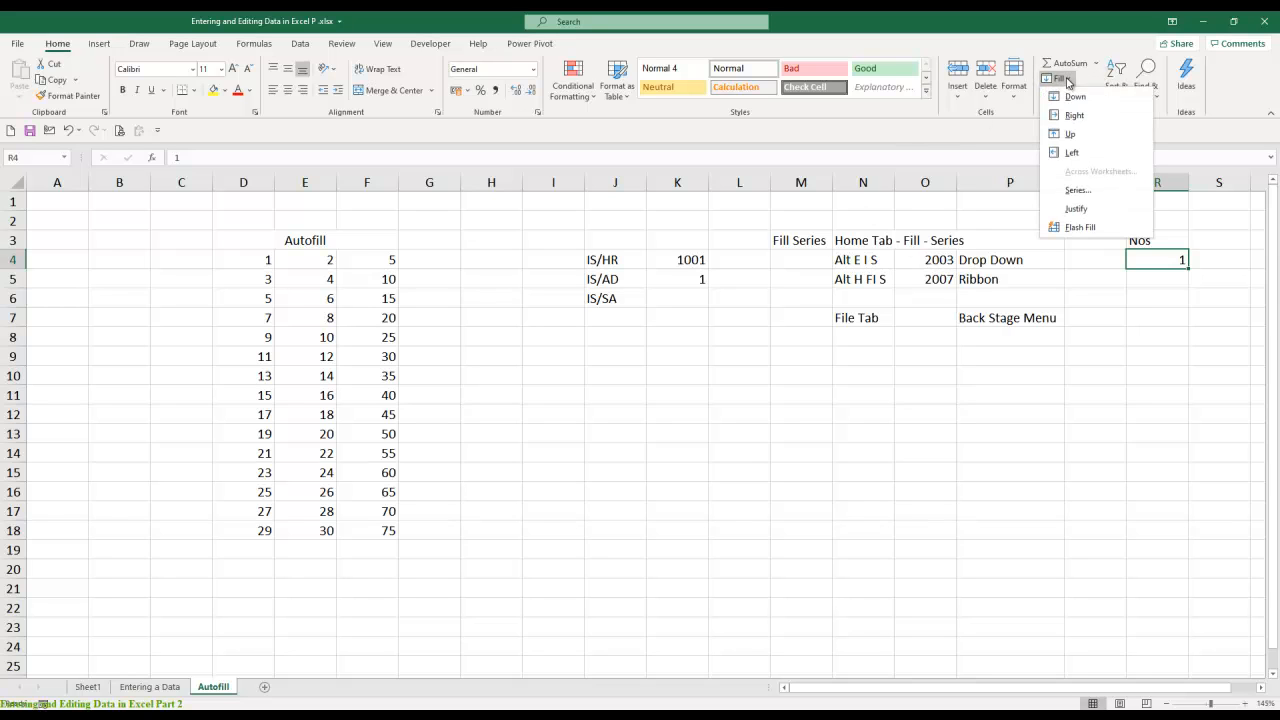
click(1076, 191)
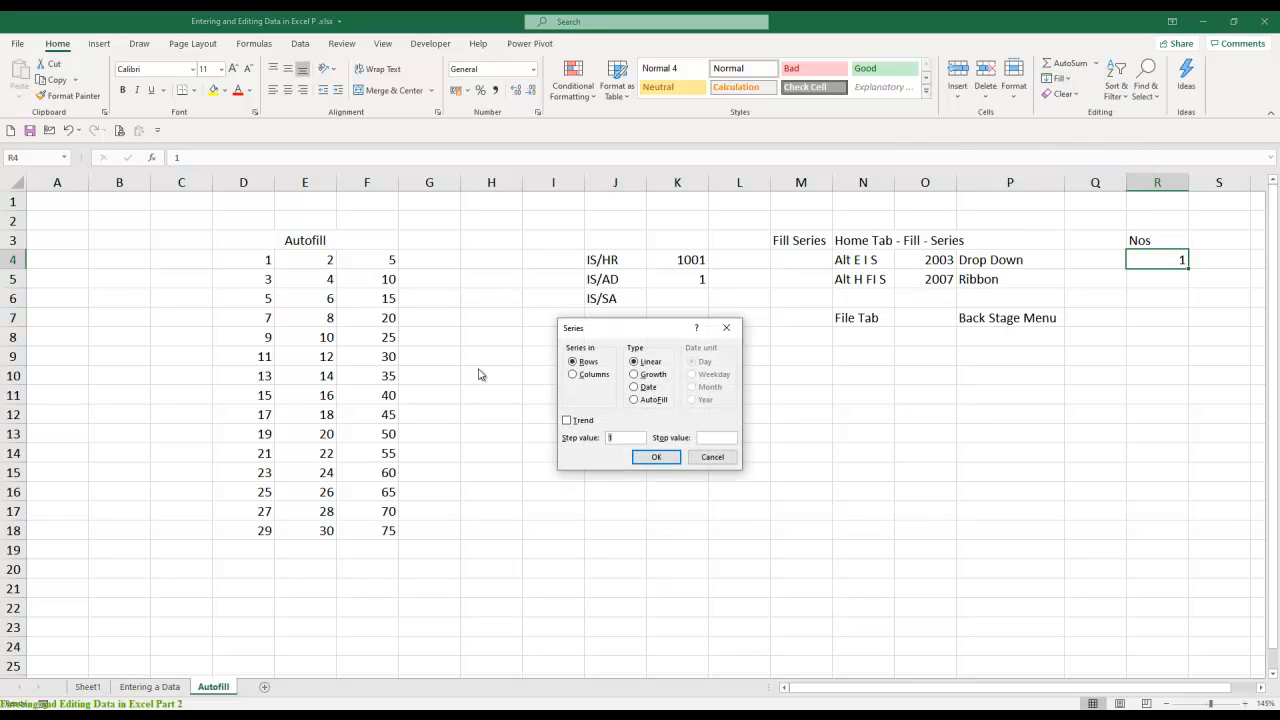
drag(618, 336, 555, 365)
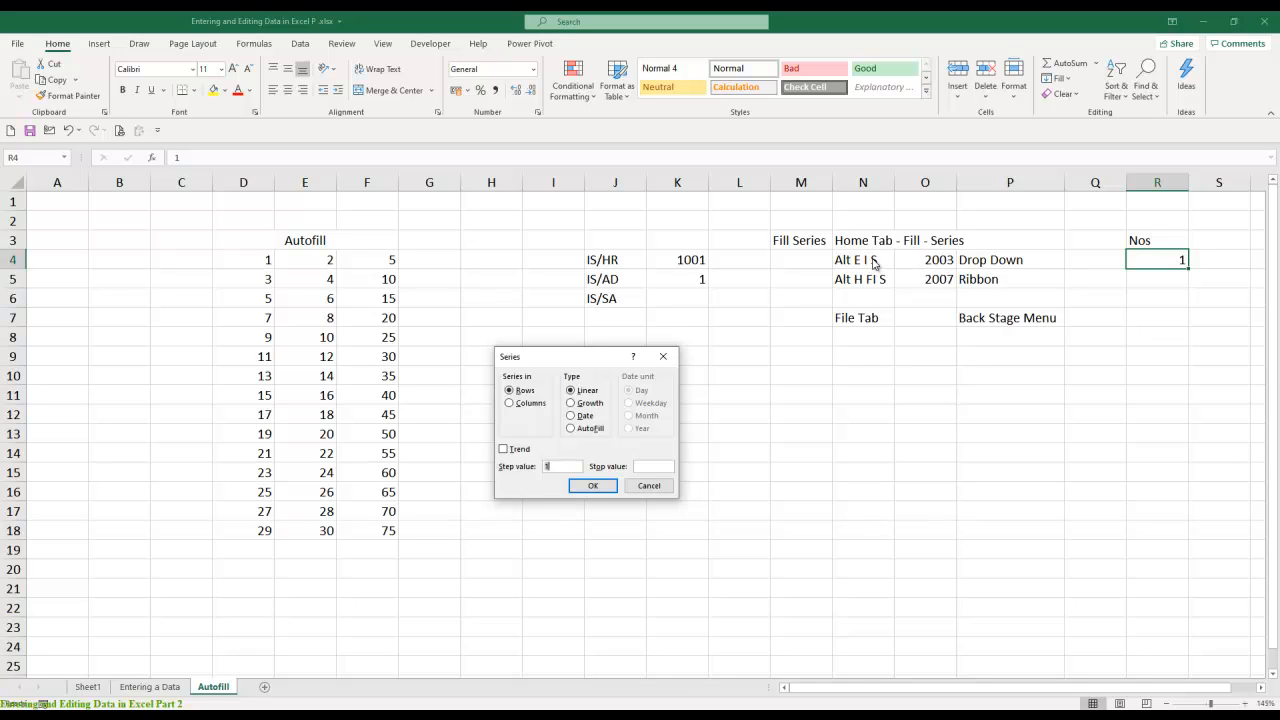
click(663, 356)
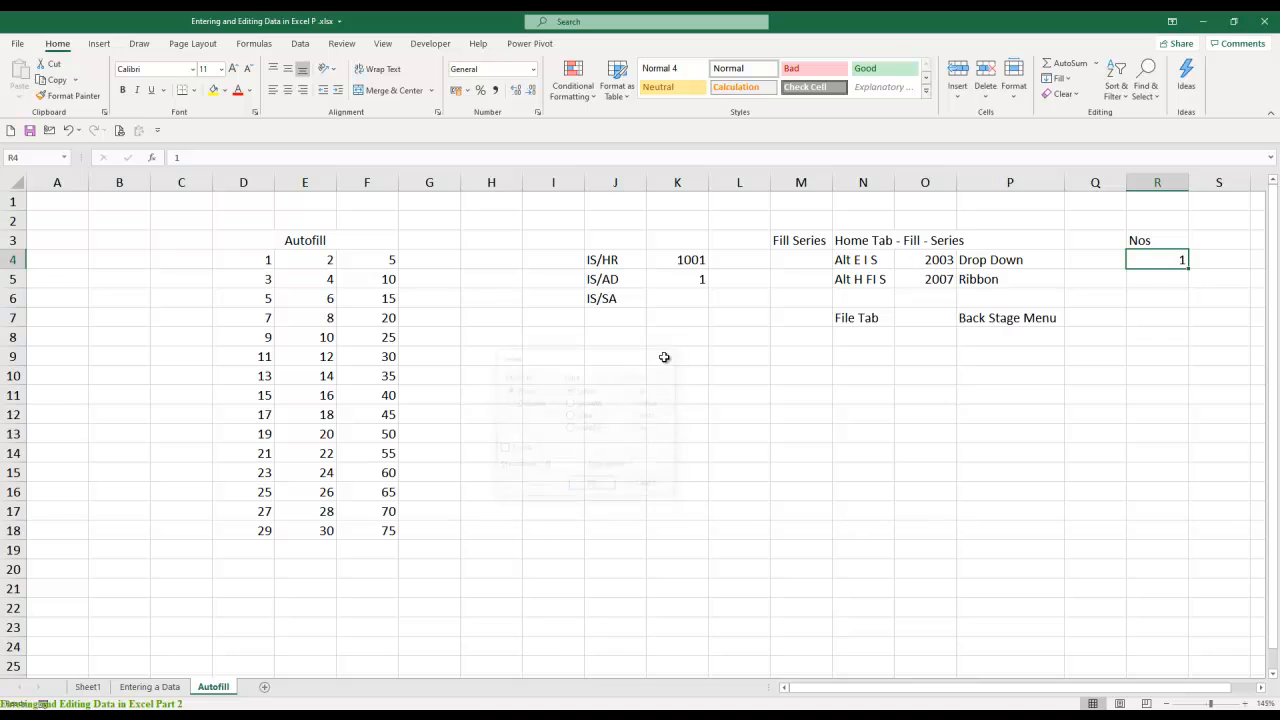
- Try both Fill Series shortcuts noted in N4 and N5 on cell R4, dismissing the Series dialog each time
key(alt+e)
key(alt+i)
key(alt+s)
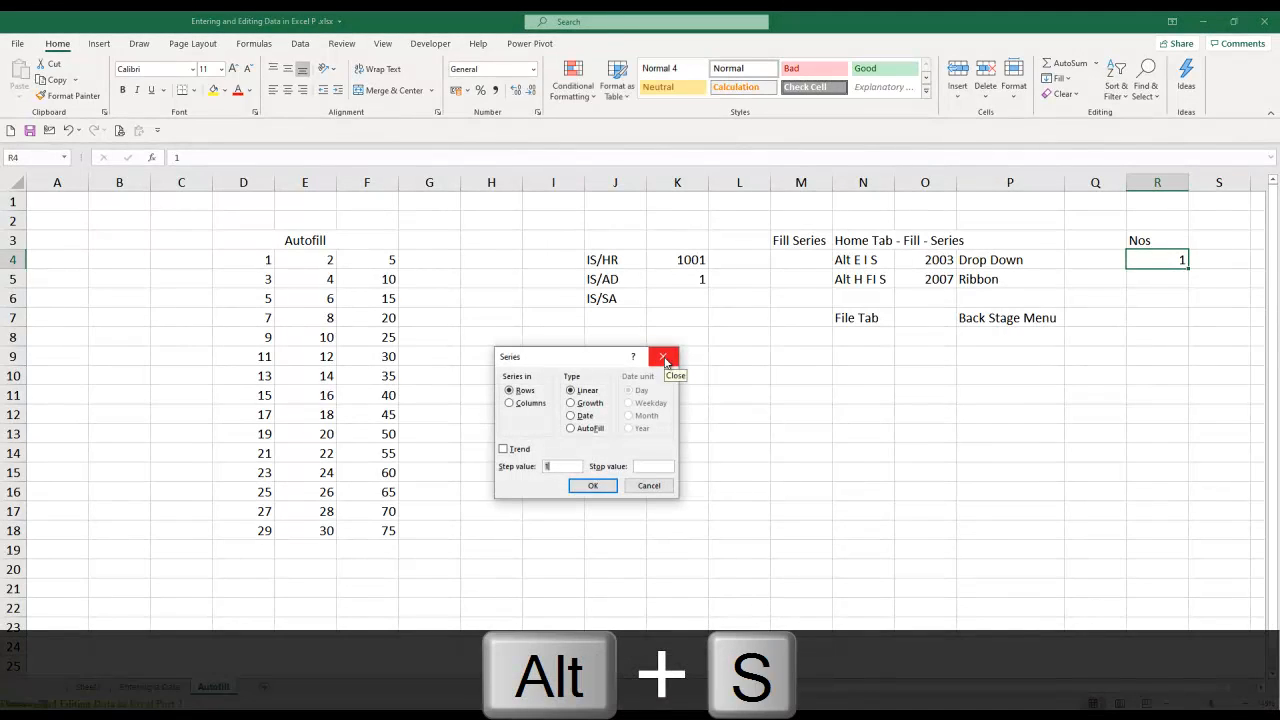
click(664, 357)
key(alt)
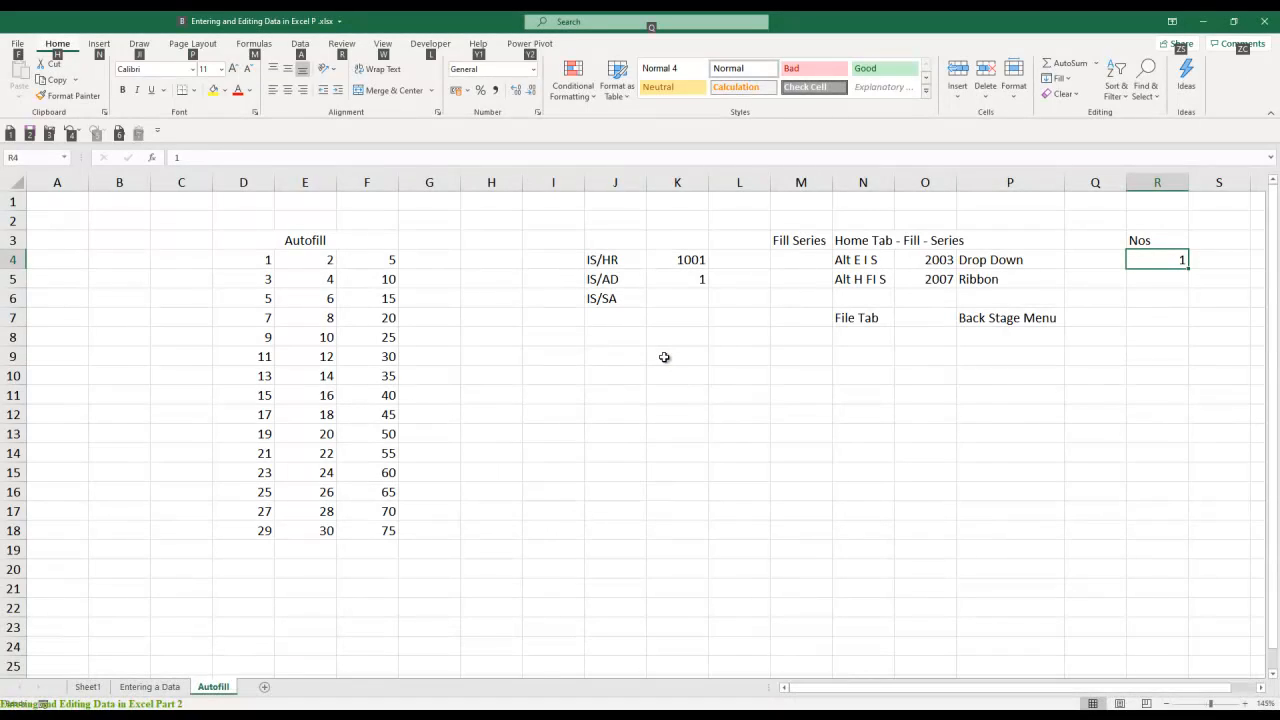
key(h)
key(f)
key(i)
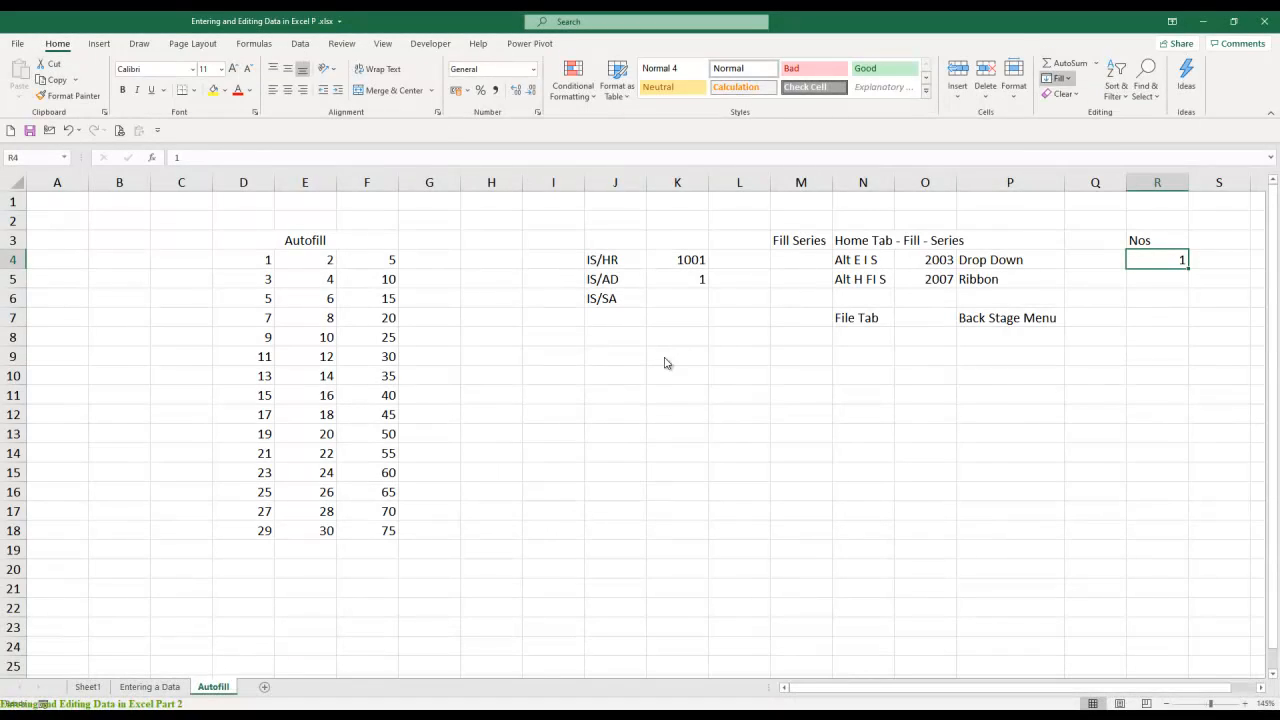
key(s)
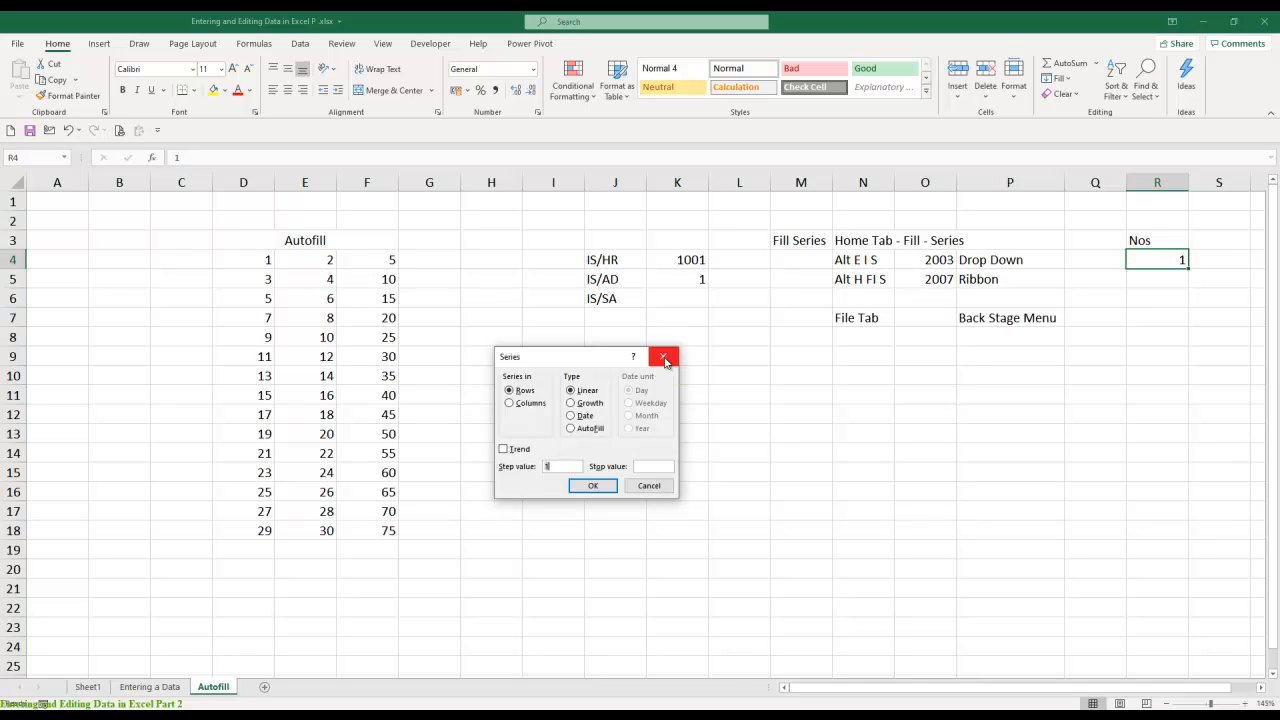
click(664, 358)
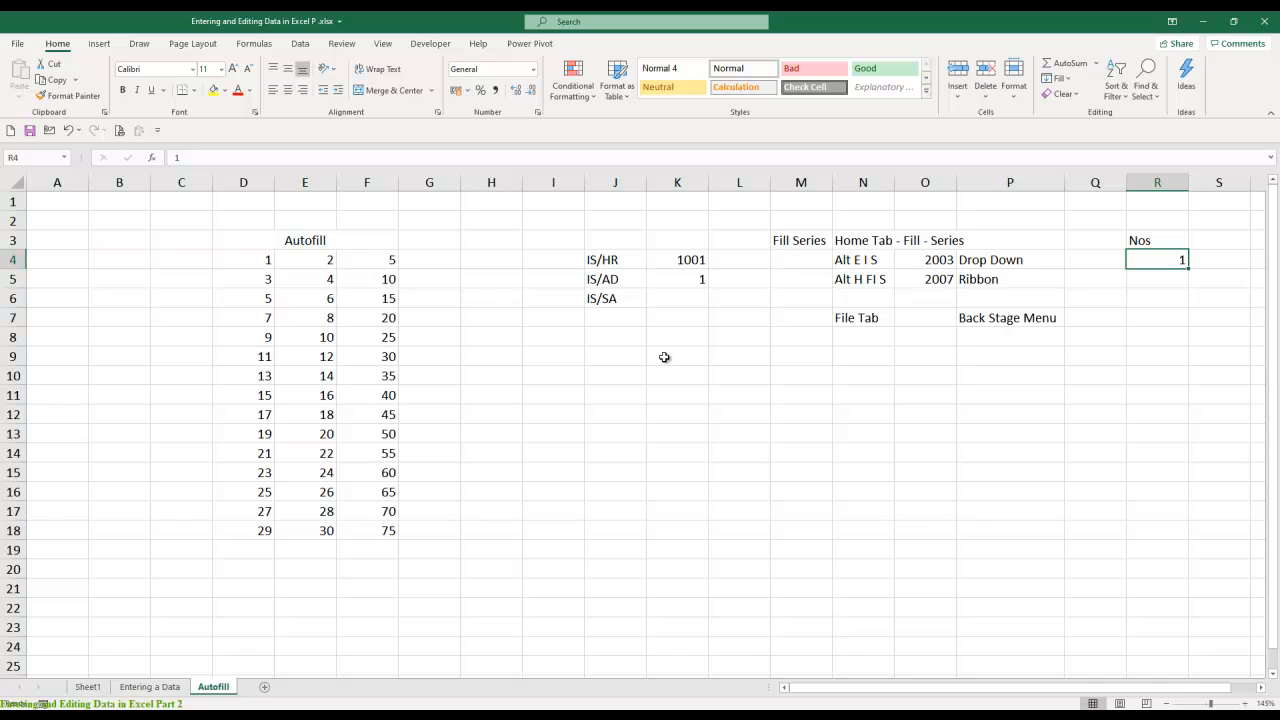
- Fill column R down from R4 with a linear series, step value 1 and stop value 17518
key(alt+e)
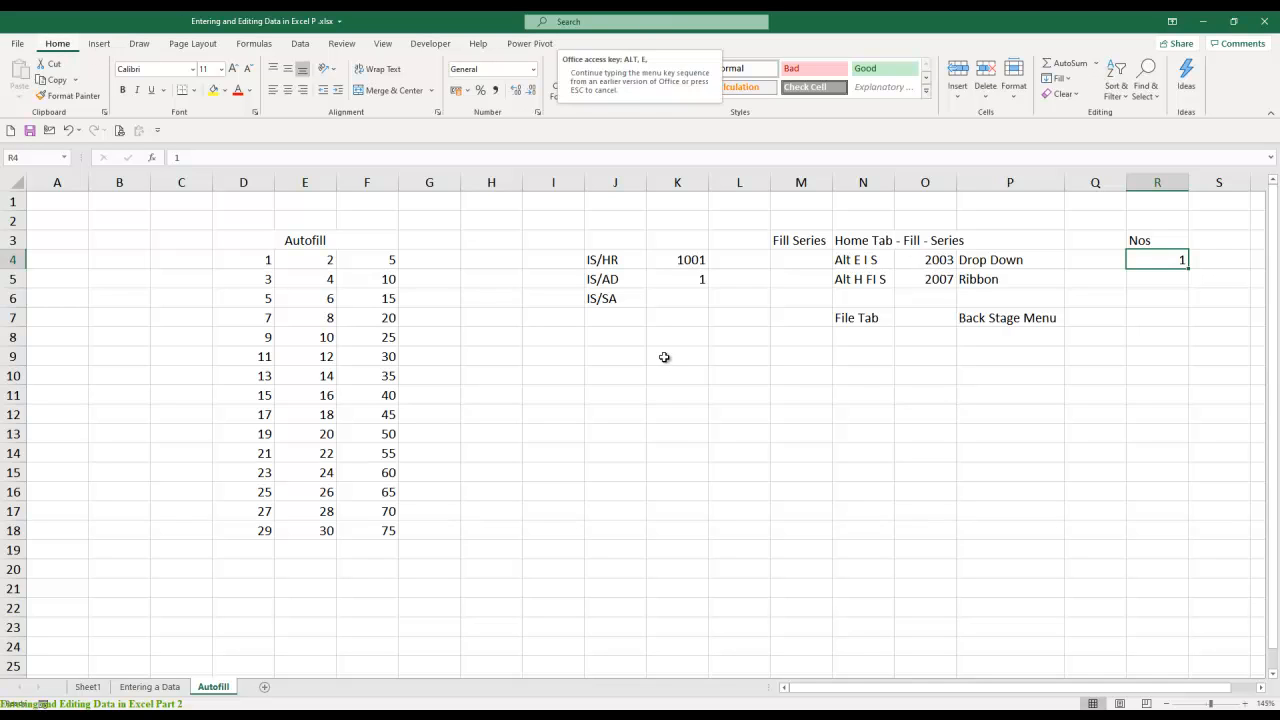
key(i)
key(s)
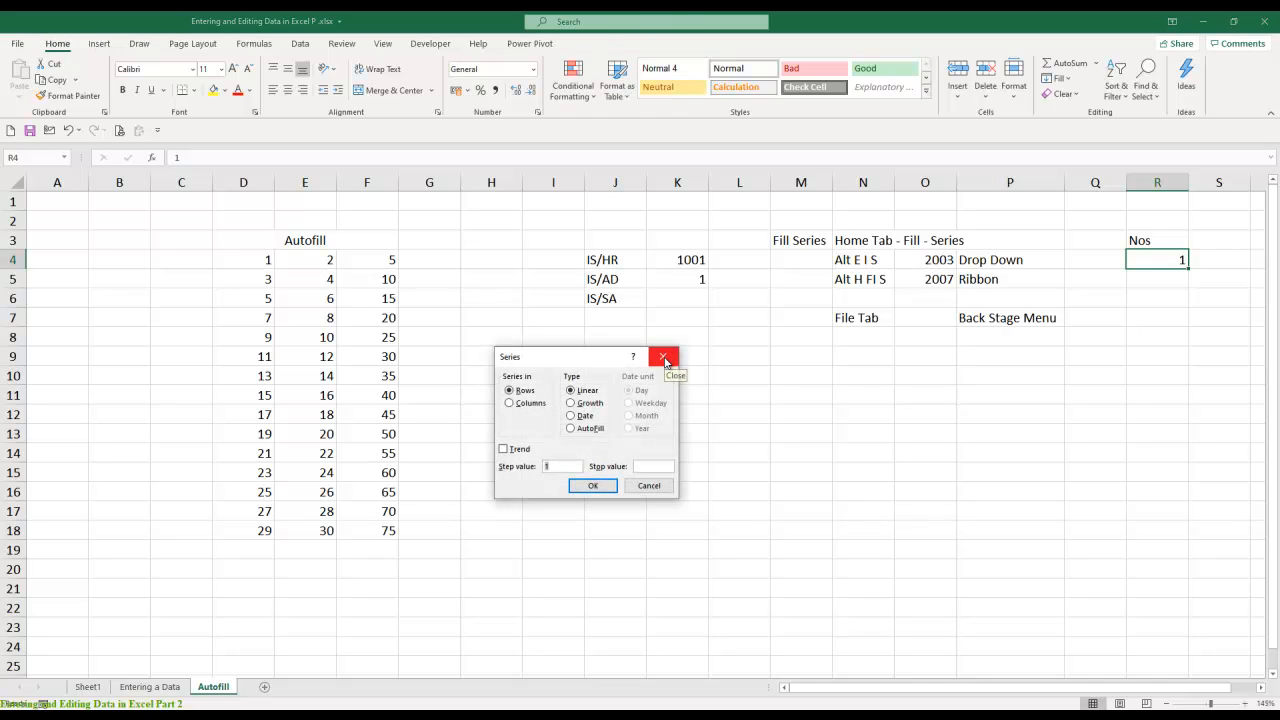
drag(572, 360, 601, 334)
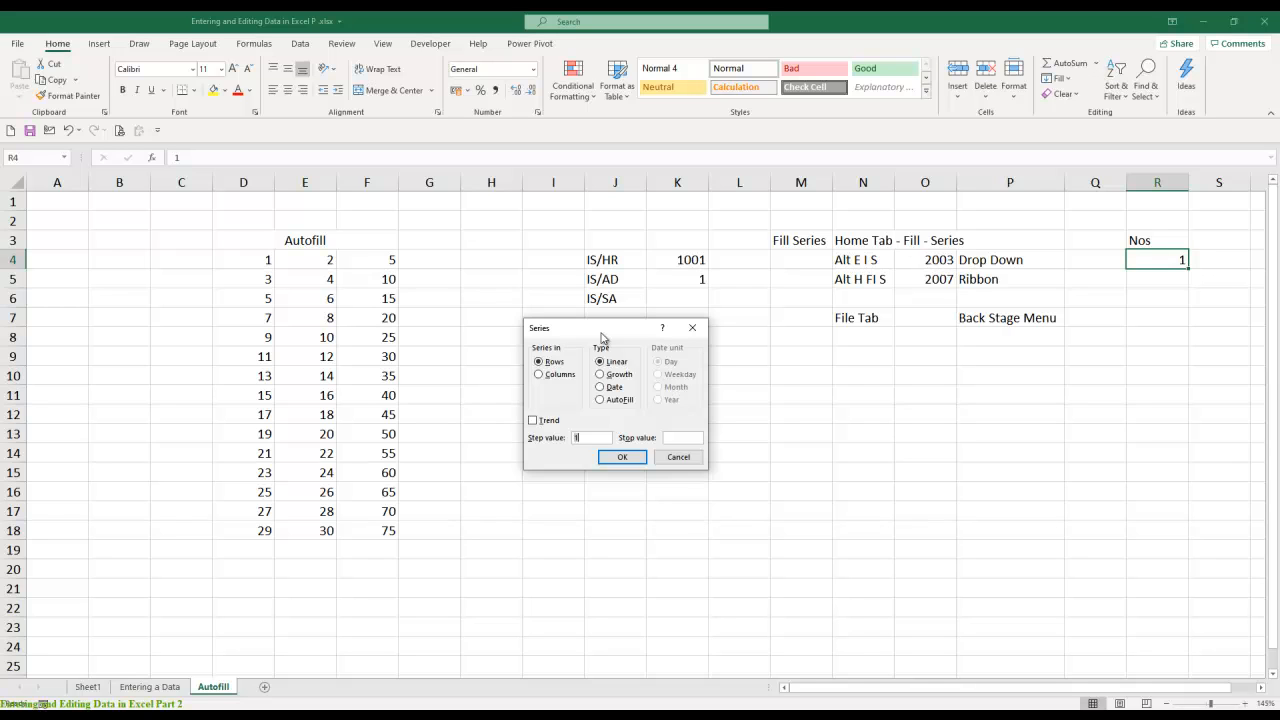
key(alt+c)
key(Tab)
key(Tab)
key(Tab)
key(Tab)
text(17518)
key(Return)
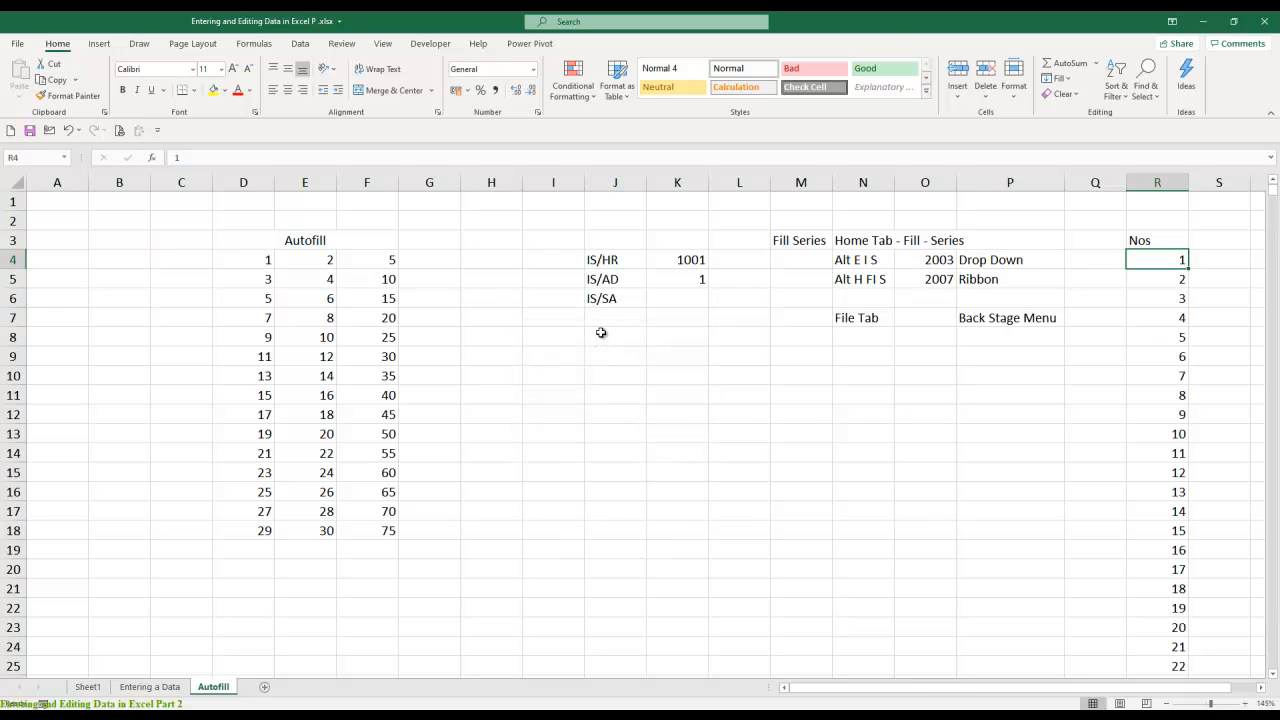
- Check the last number of the series in column R and return to its heading
key(ctrl+Down)
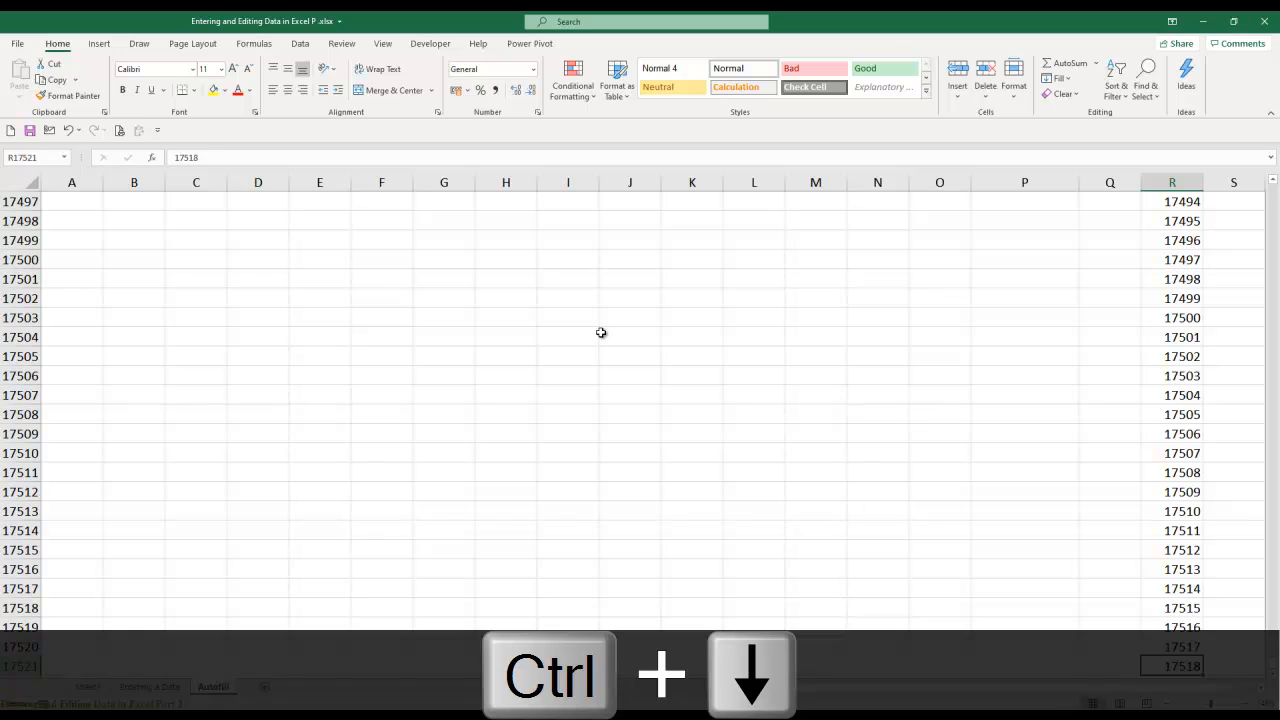
key(ctrl+Up)
key(Down)
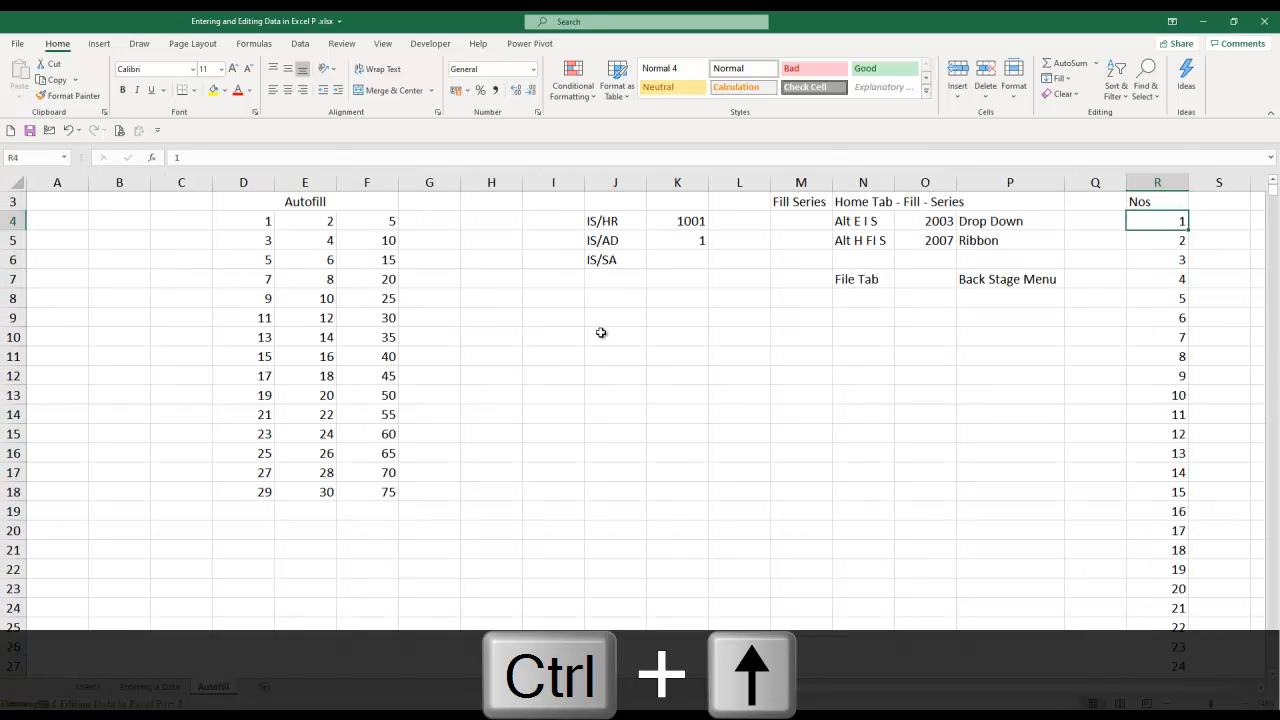
key(ctrl+Down)
key(ctrl+Up)
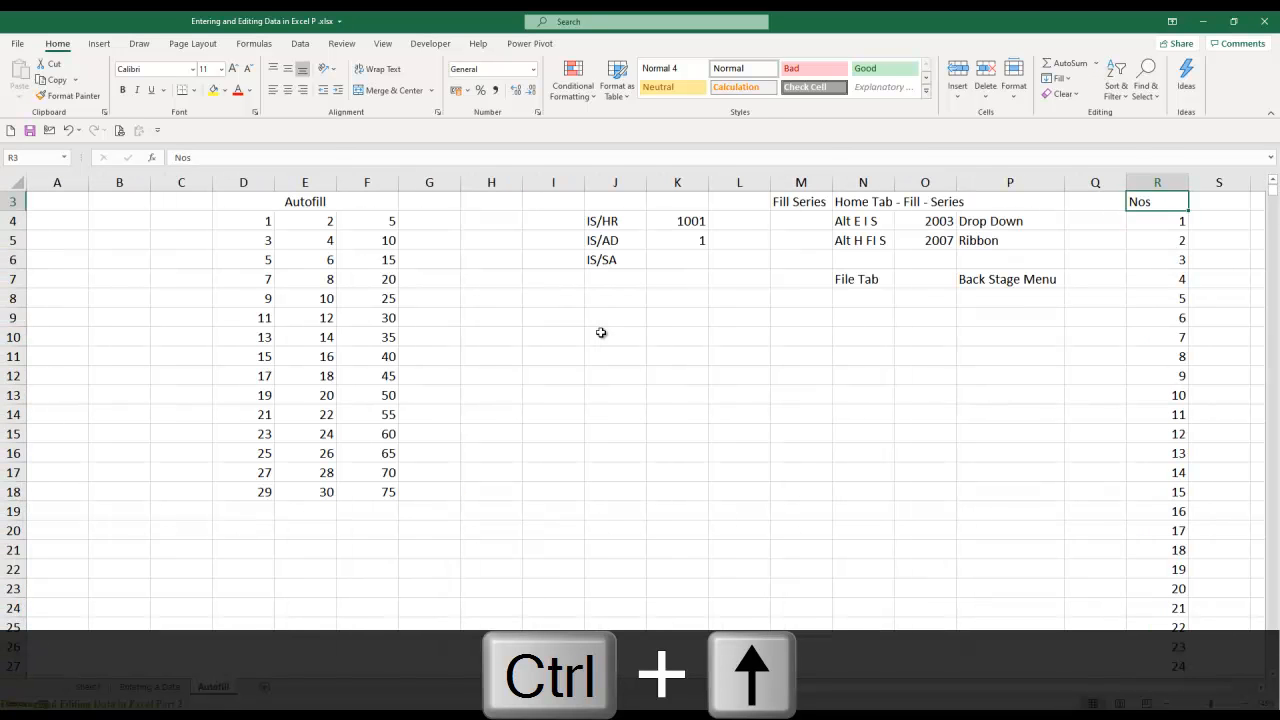
- Enter the heading Date in cell U3
key(ctrl+Up)
key(Right)
key(Right)
key(Right)
key(Right)
key(Right)
key(Right)
key(Right)
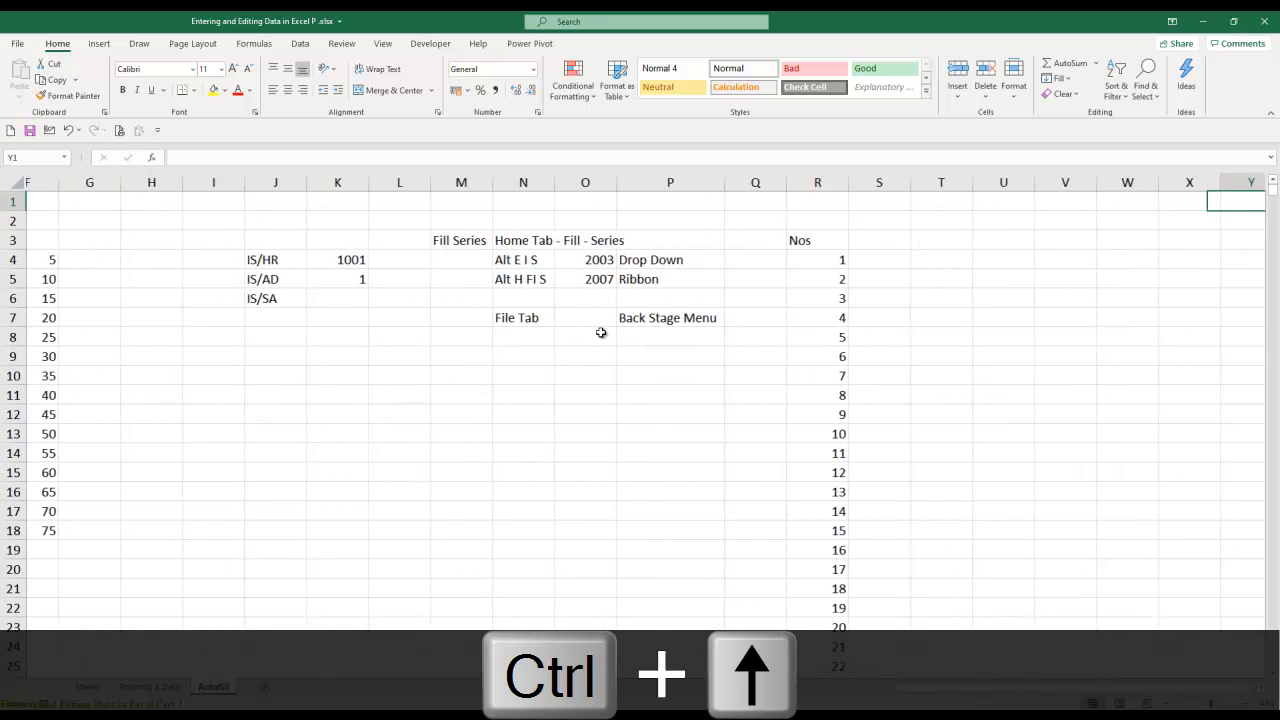
key(Left)
key(Left)
key(Left)
key(Left)
key(Left)
key(Left)
key(Down)
key(Down)
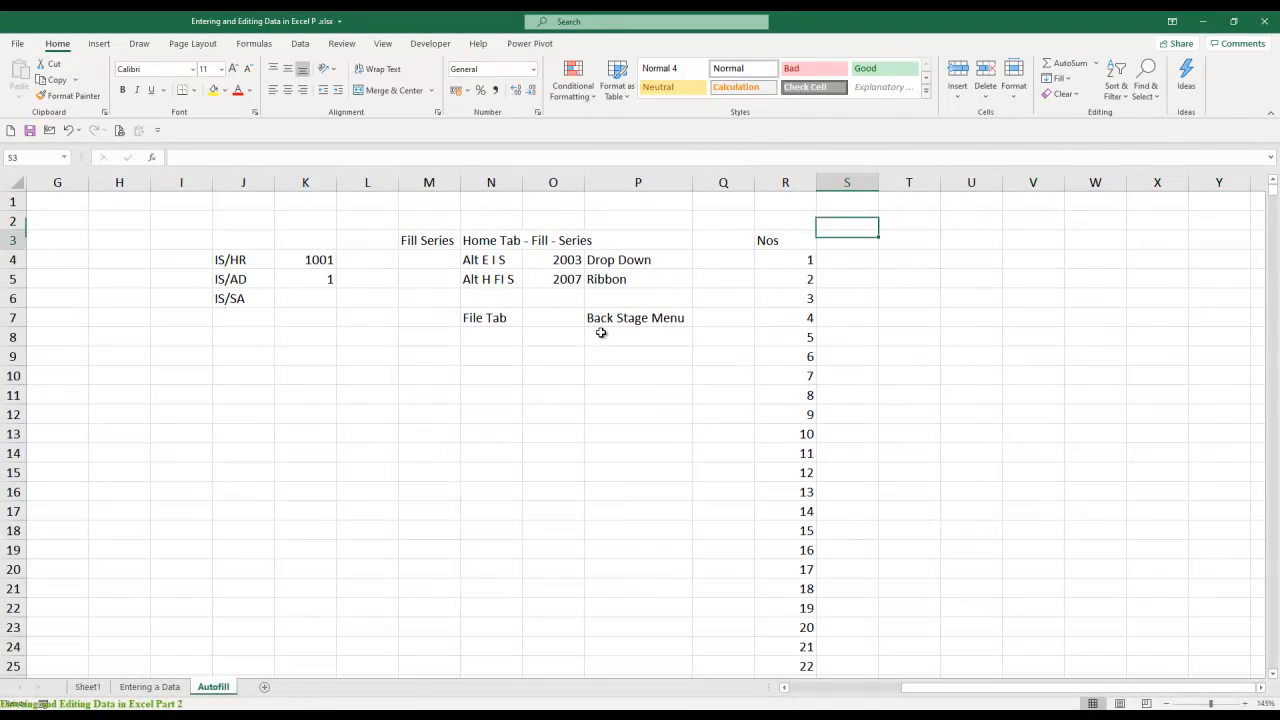
key(Right)
key(Right)
text(Date)
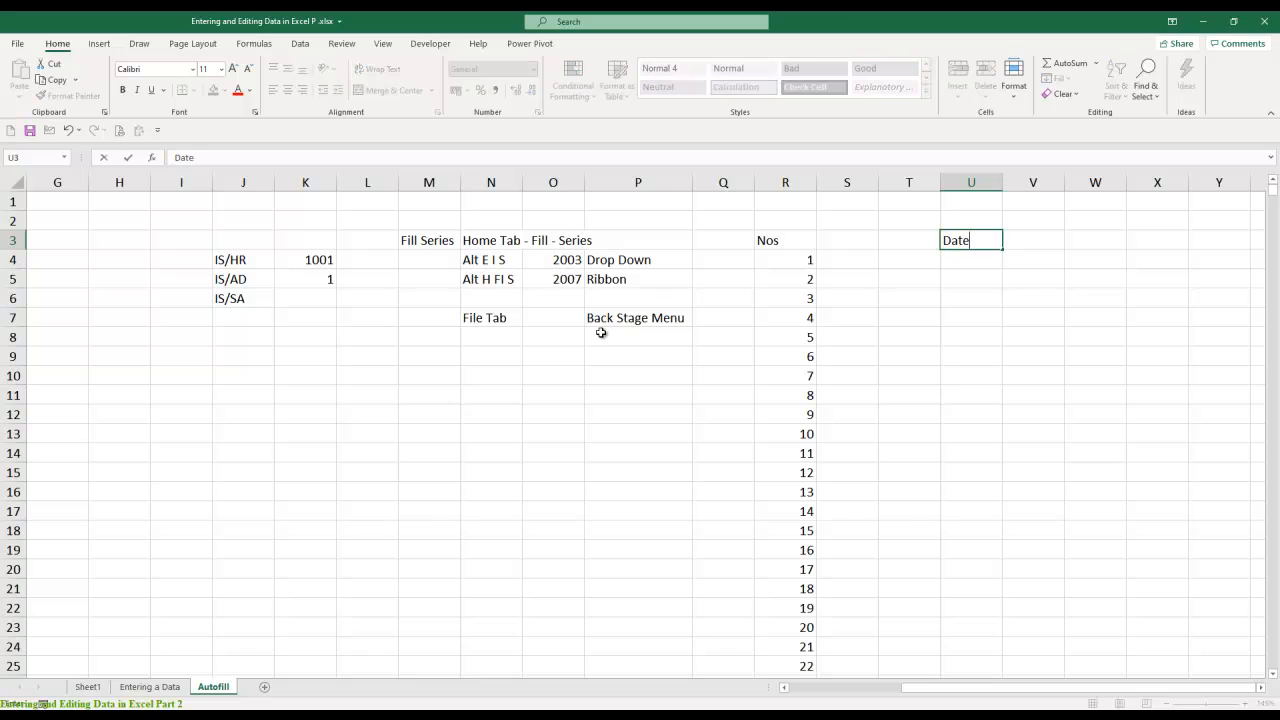
key(Right)
key(Left)
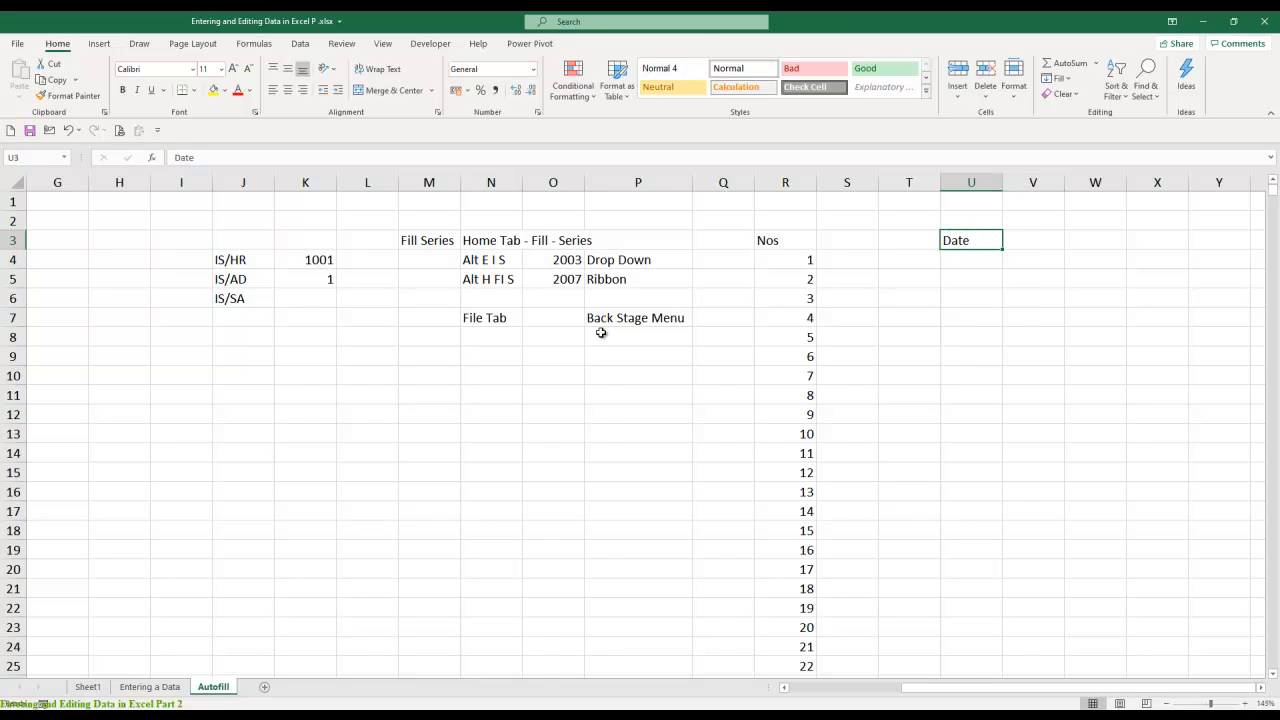
- Enter the heading Daily in cell V3, correcting its misspelled last letter
key(Right)
text(Dailu)
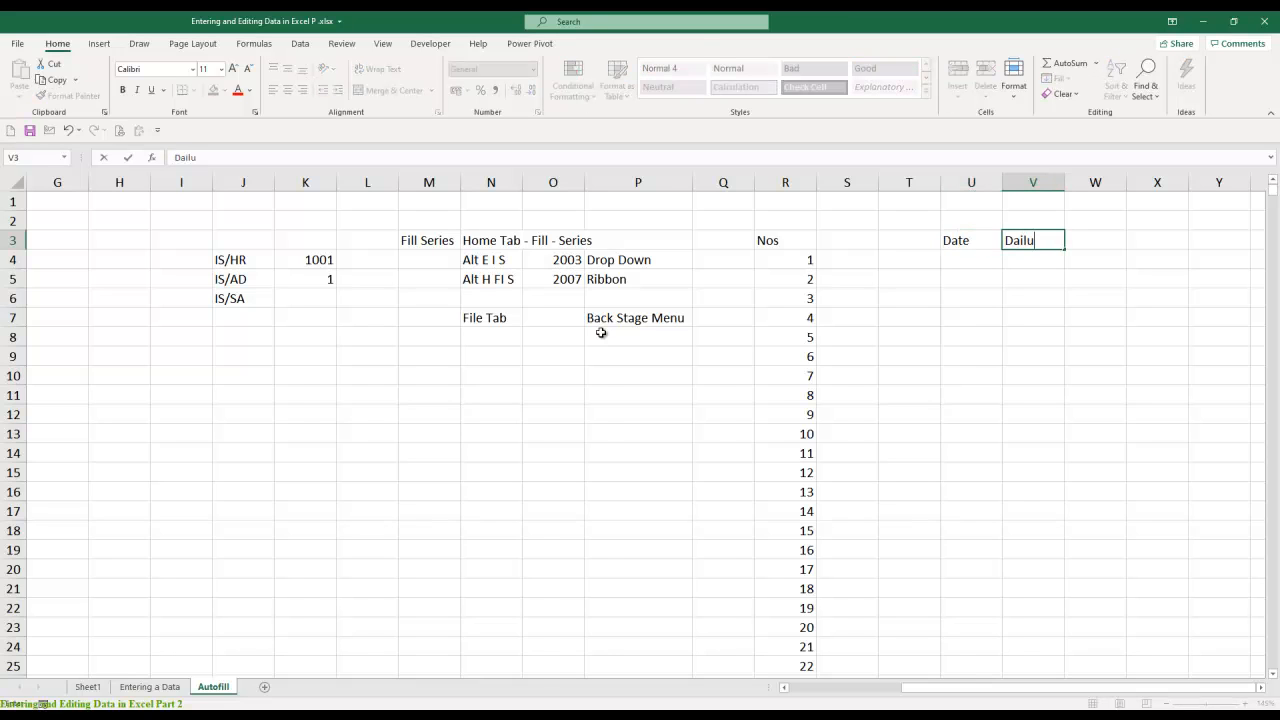
key(Return)
key(Up)
key(F2)
key(BackSpace)
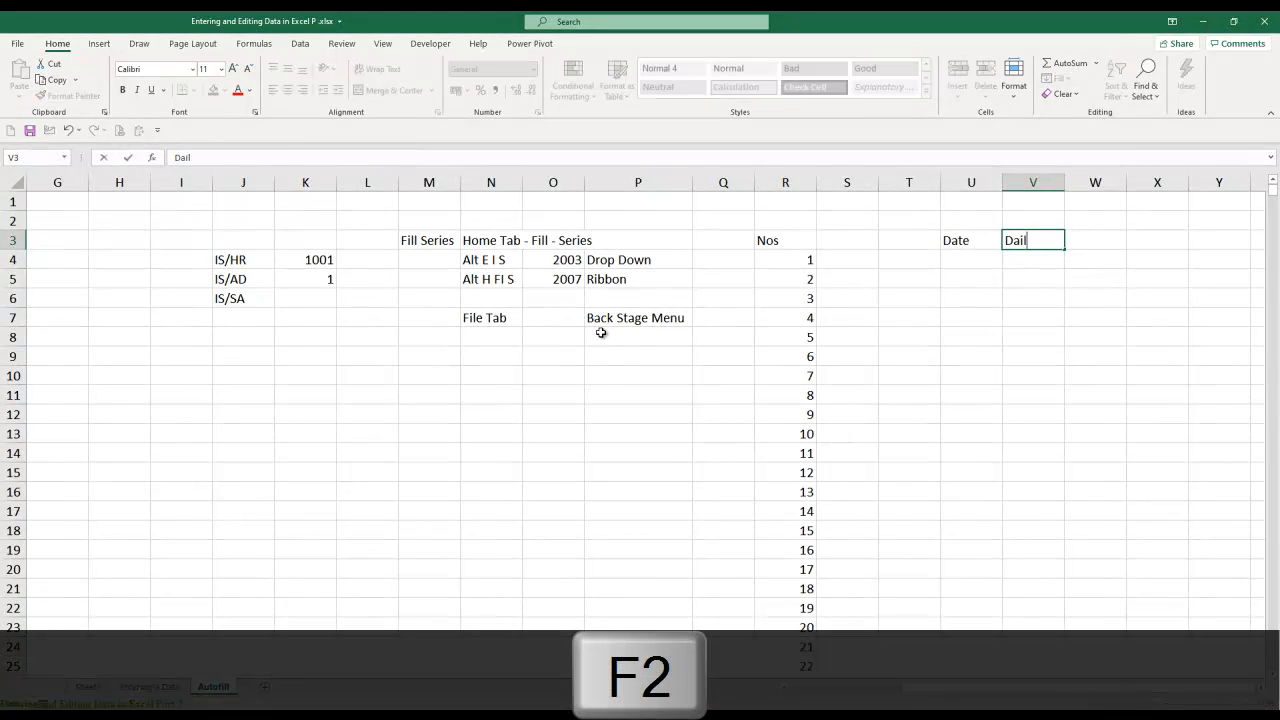
text(y)
key(Return)
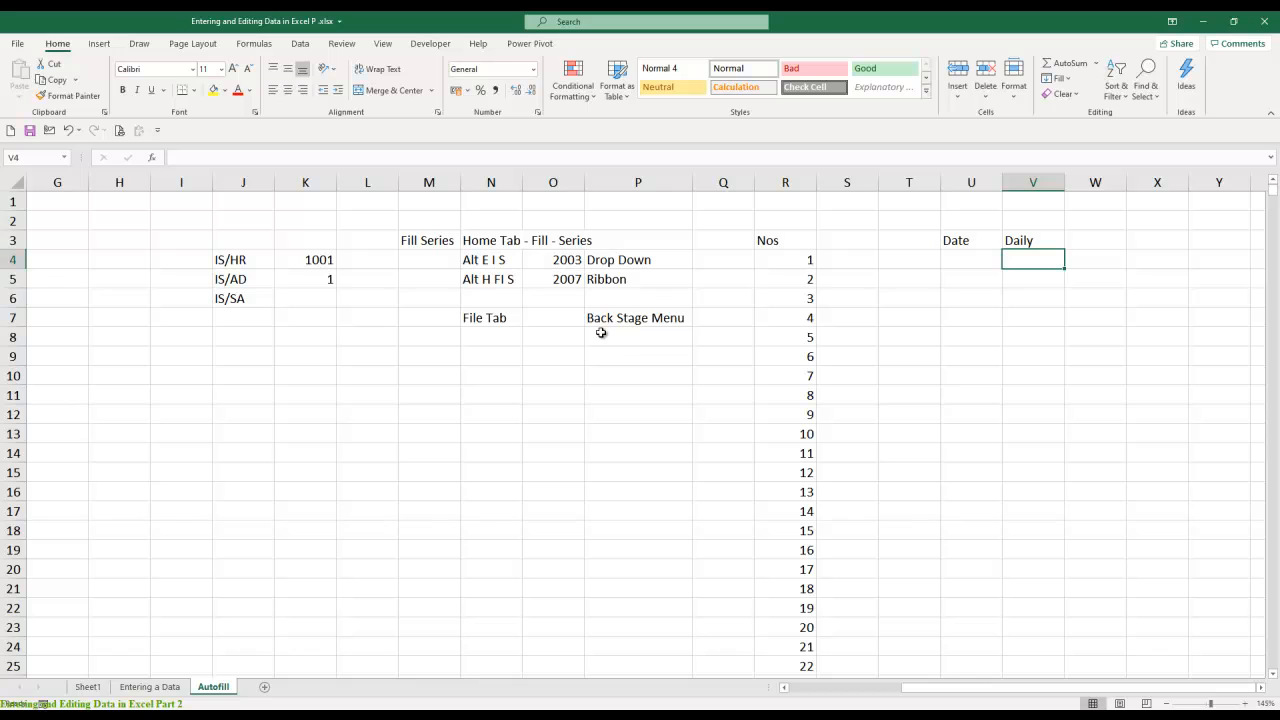
- Enter the start date 1-1-2014 in cell V4 and keep that cell selected
text(1-1-2014)
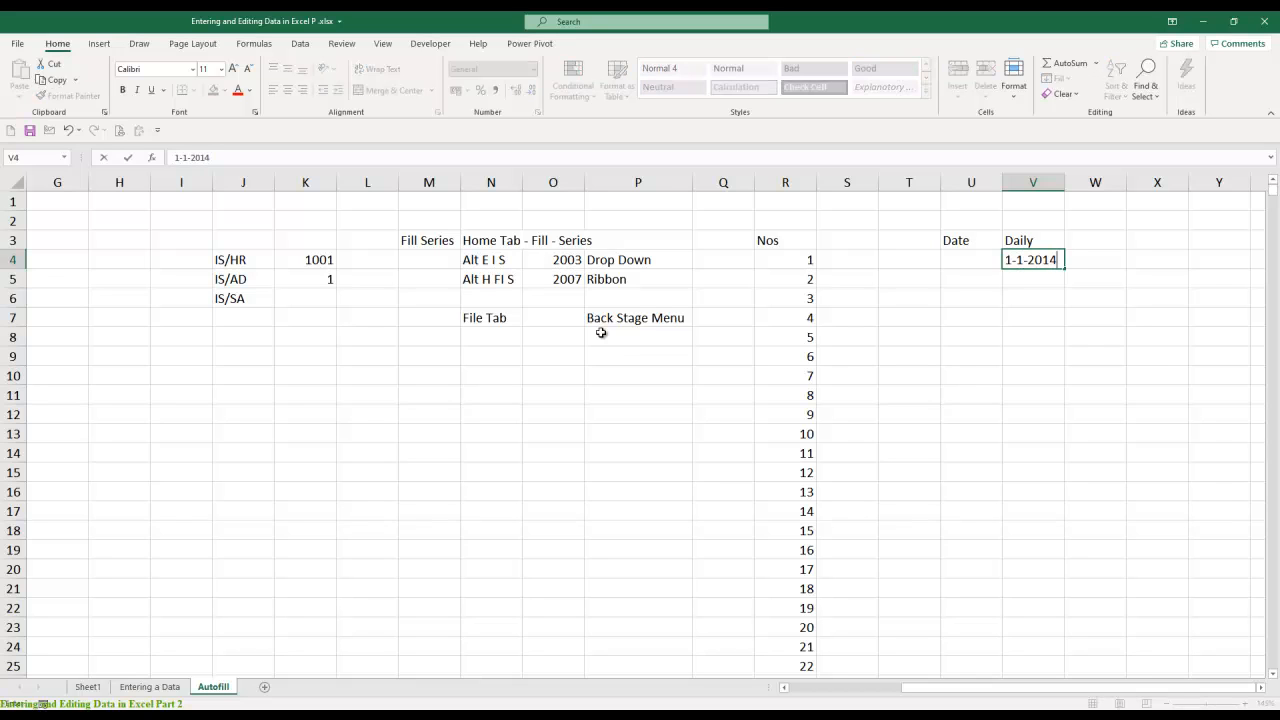
key(Return)
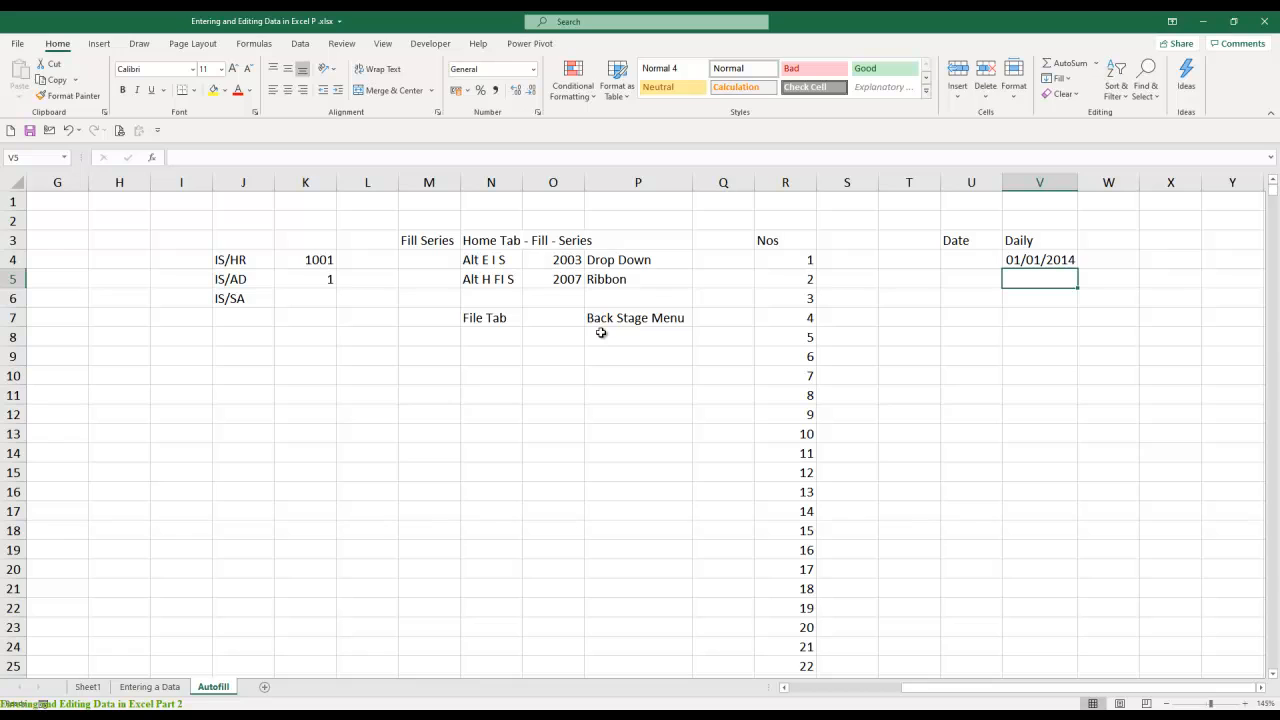
key(Up)
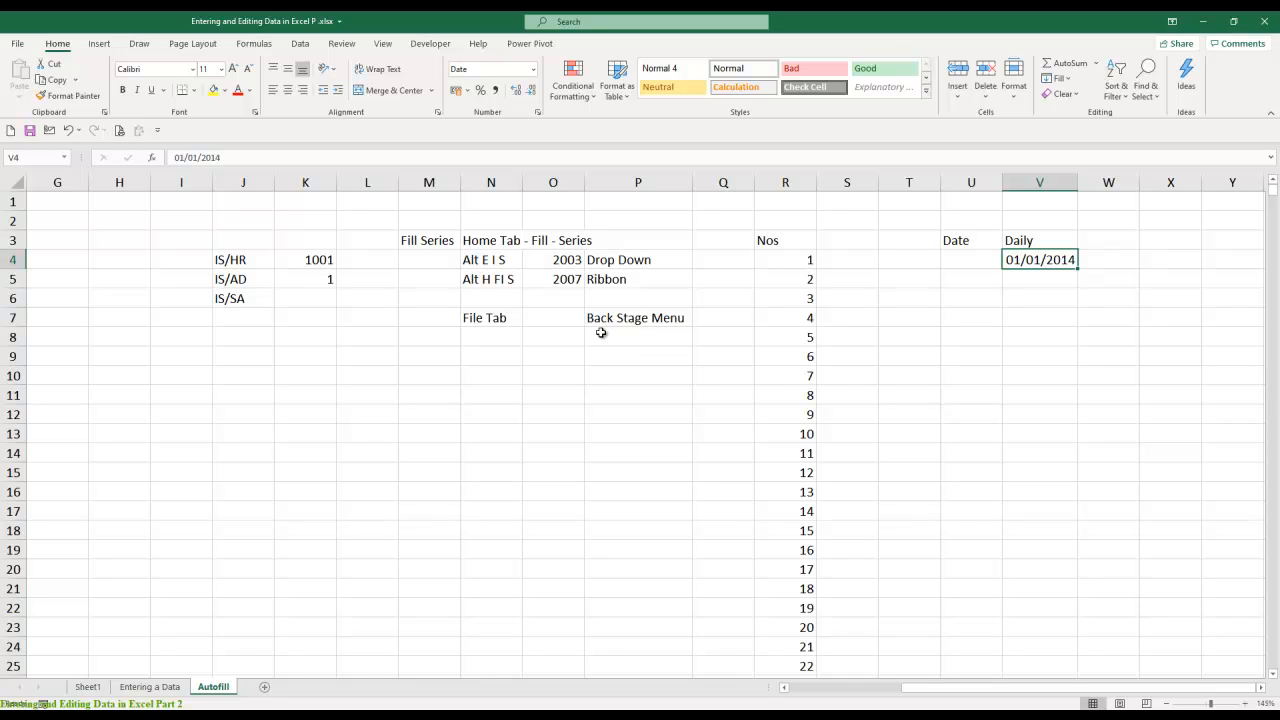
- Fill column V down from V4 with a daily date series, step value 1 and stop value 31-12-2020, and check its last date
key(alt+e)
key(i)
key(s)
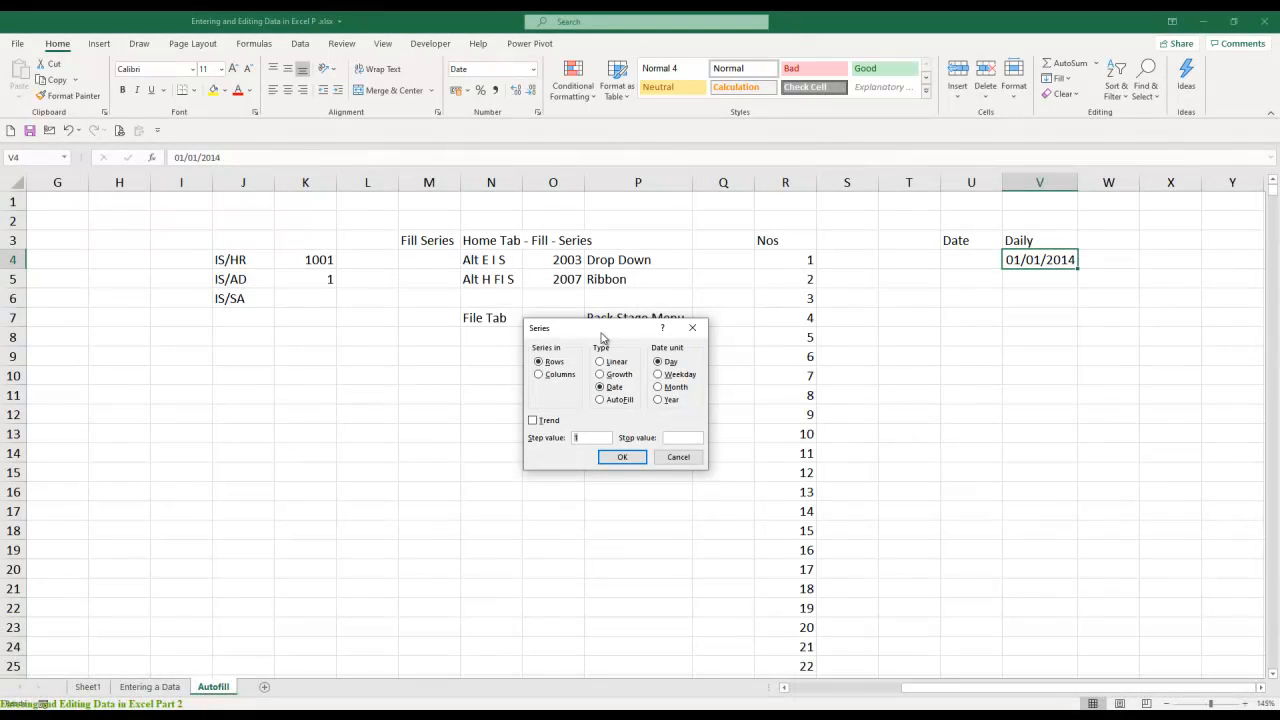
key(alt+c)
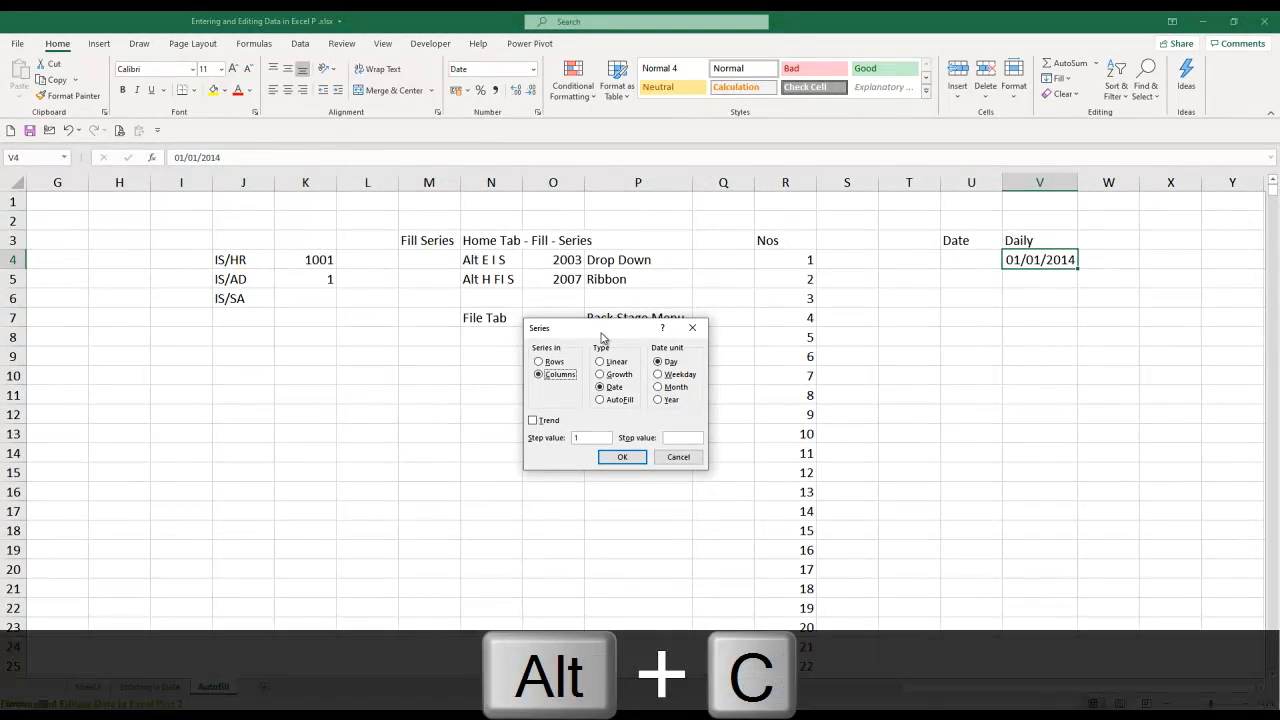
key(Tab)
key(Tab)
key(Tab)
key(Tab)
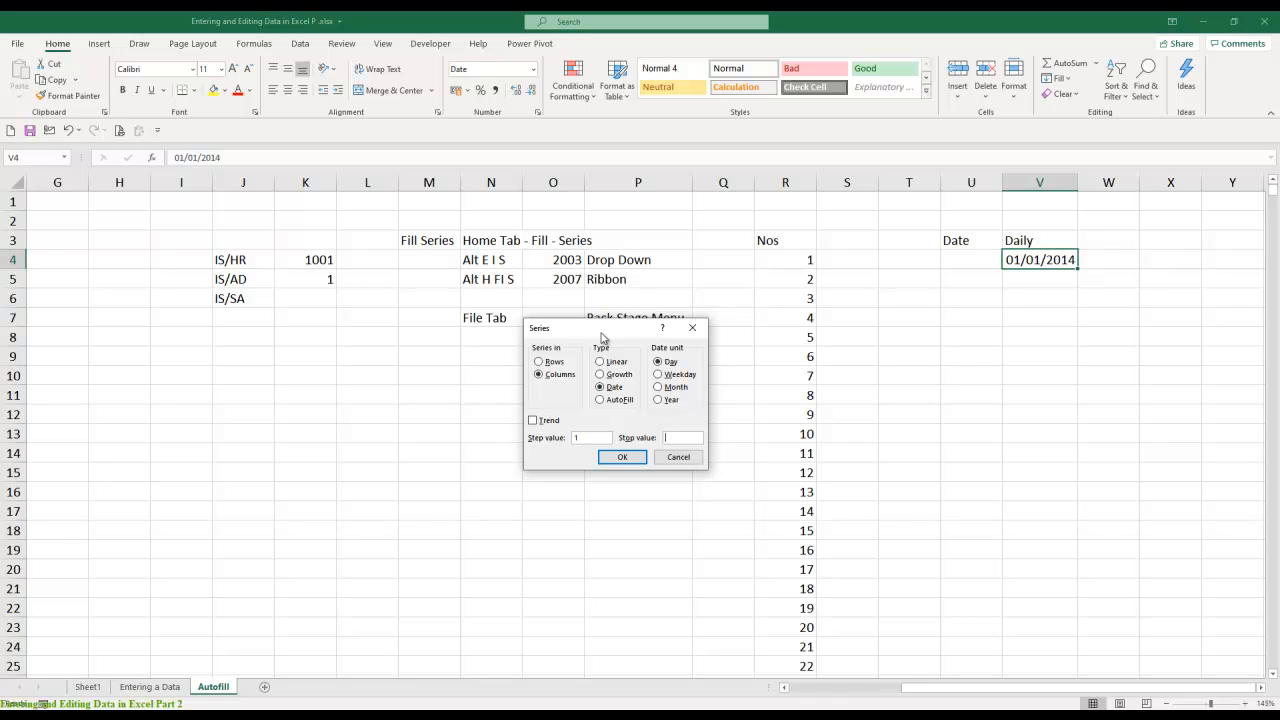
text(31-15)
key(BackSpace)
text(2-2020)
key(Return)
key(ctrl+Down)
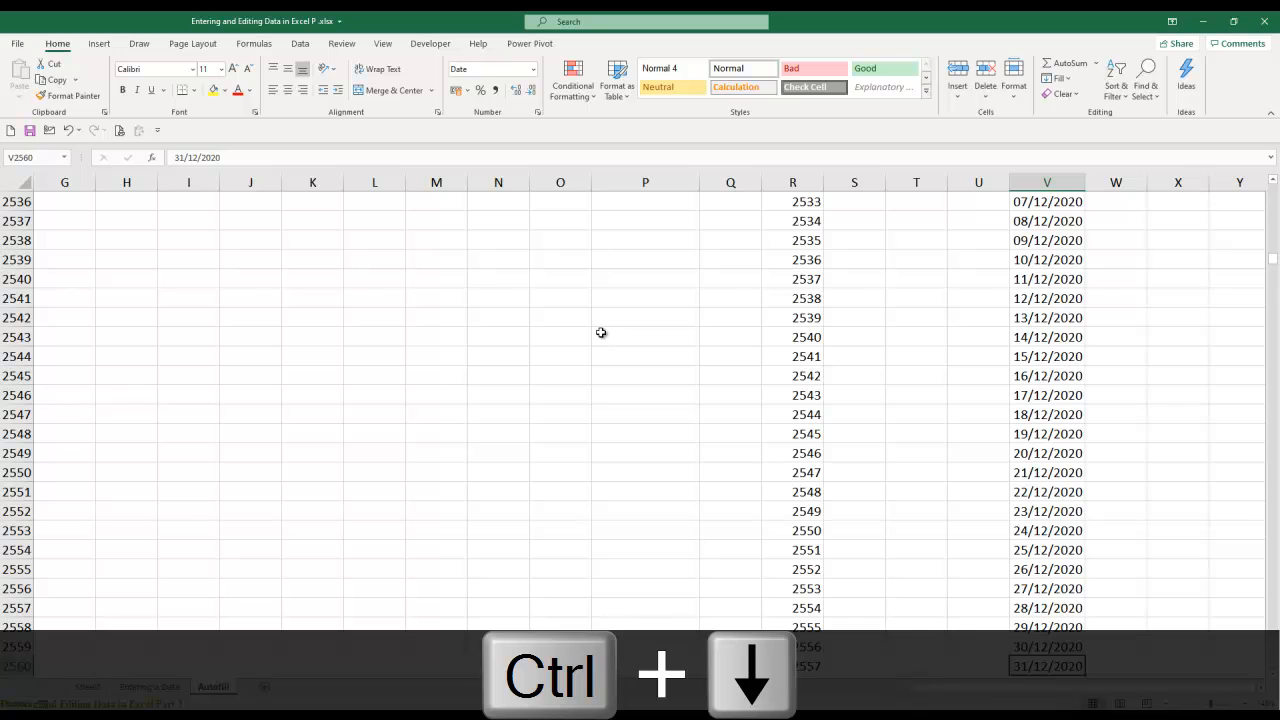
key(ctrl+Up)
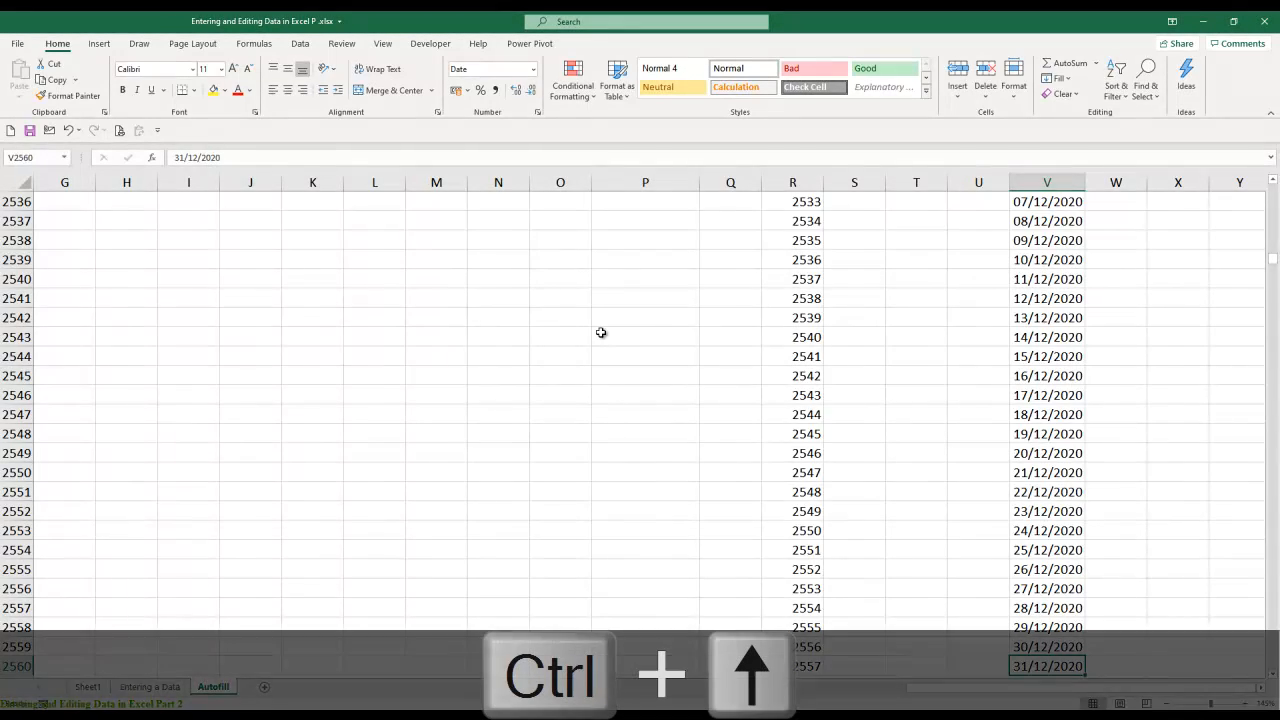
- Enter the heading Weekday in cell X3
key(Right)
key(Right)
key(Right)
key(Right)
key(Right)
key(Right)
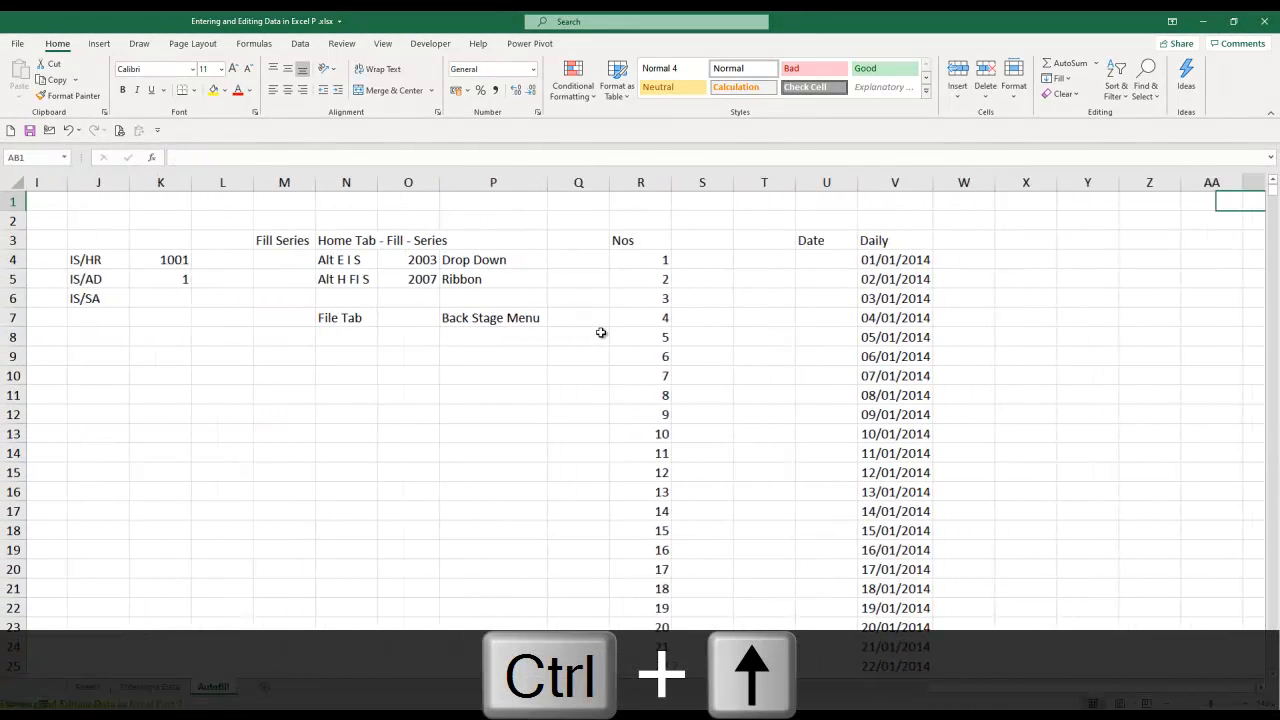
key(Left)
key(Left)
key(Left)
key(Left)
key(Down)
key(Down)
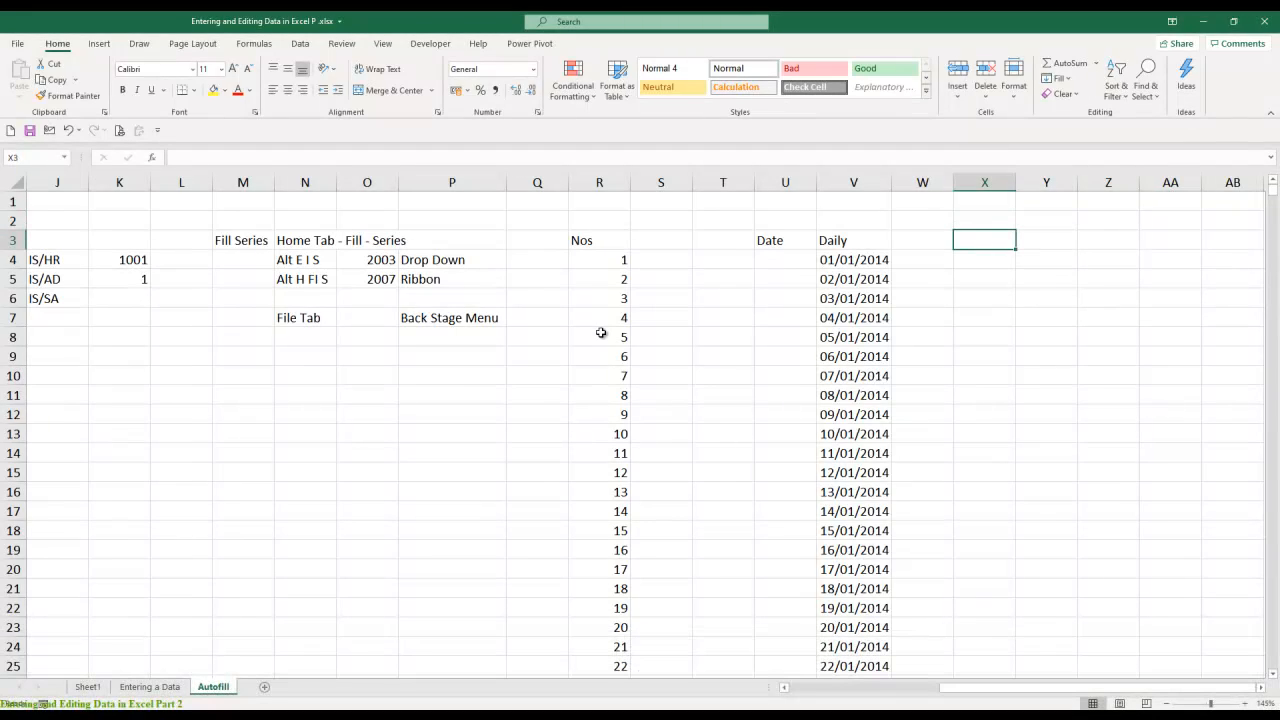
text(Weekday)
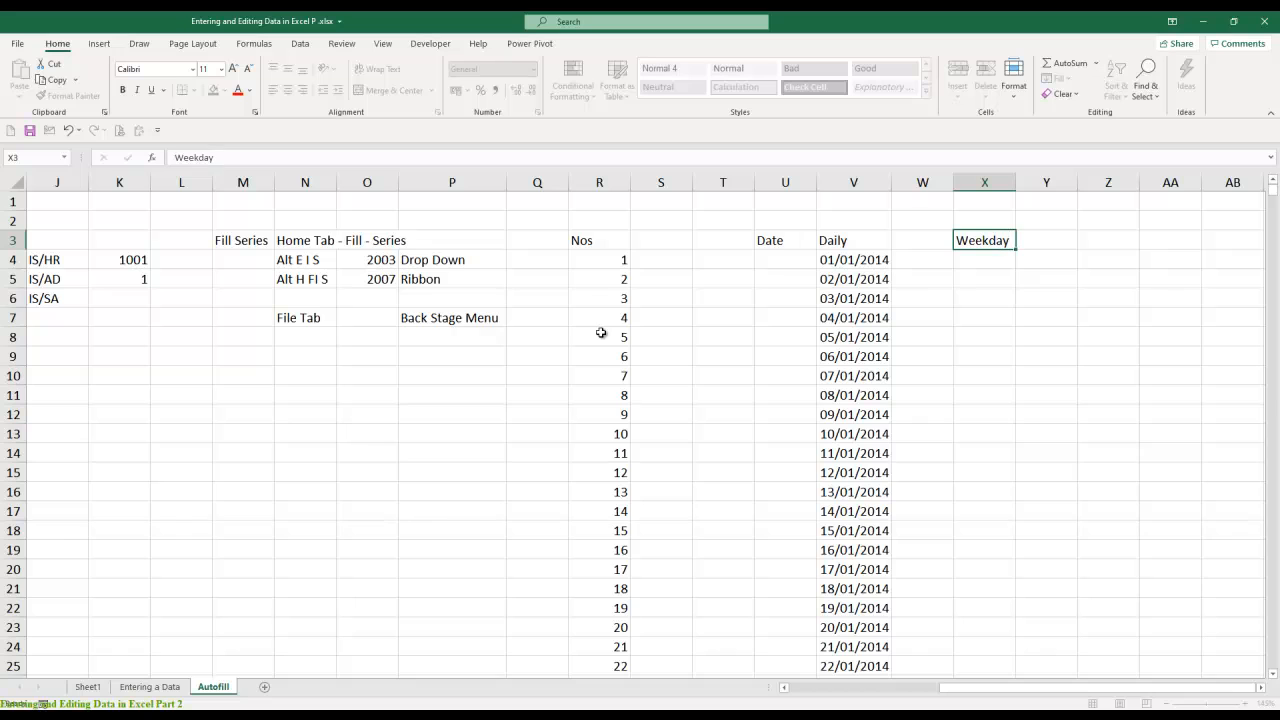
key(Return)
- Add the note M TO F in X2, above the Weekday heading
key(Up)
key(Up)
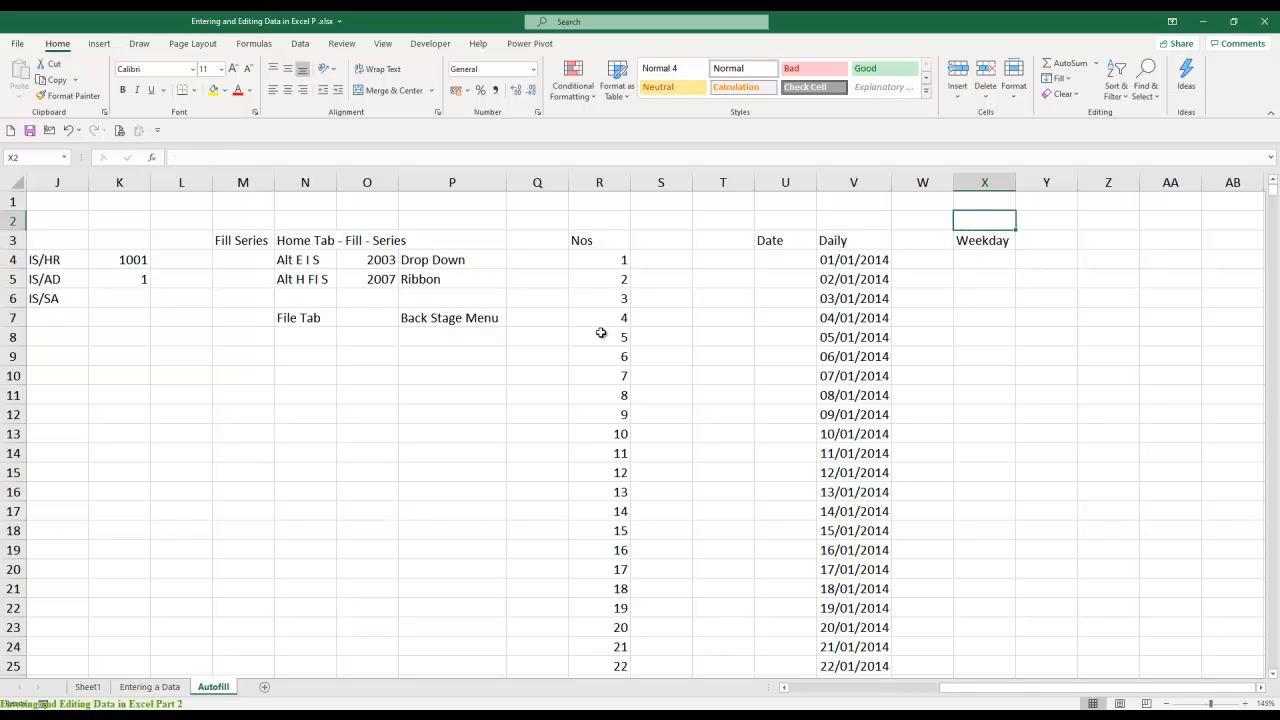
text(M TO F)
key(Return)
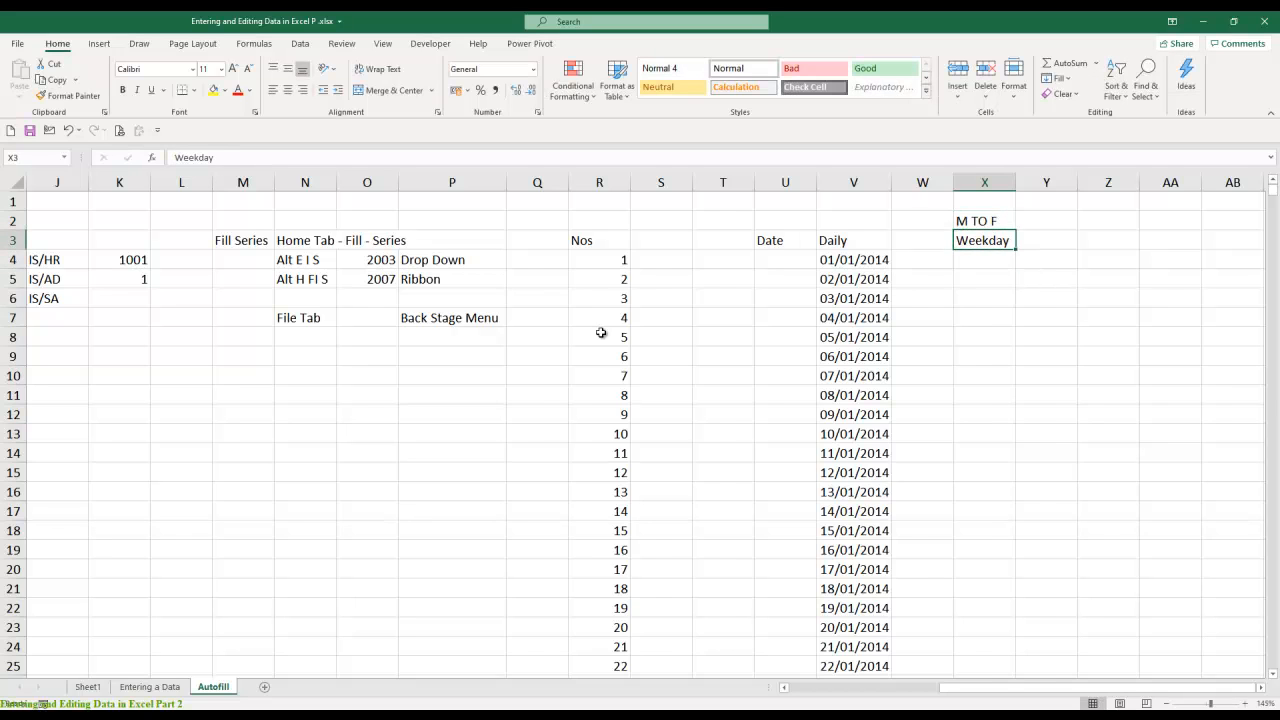
- Enter the start date 1-1-2014 in cell X4, below the Weekday heading, and keep it selected
key(Return)
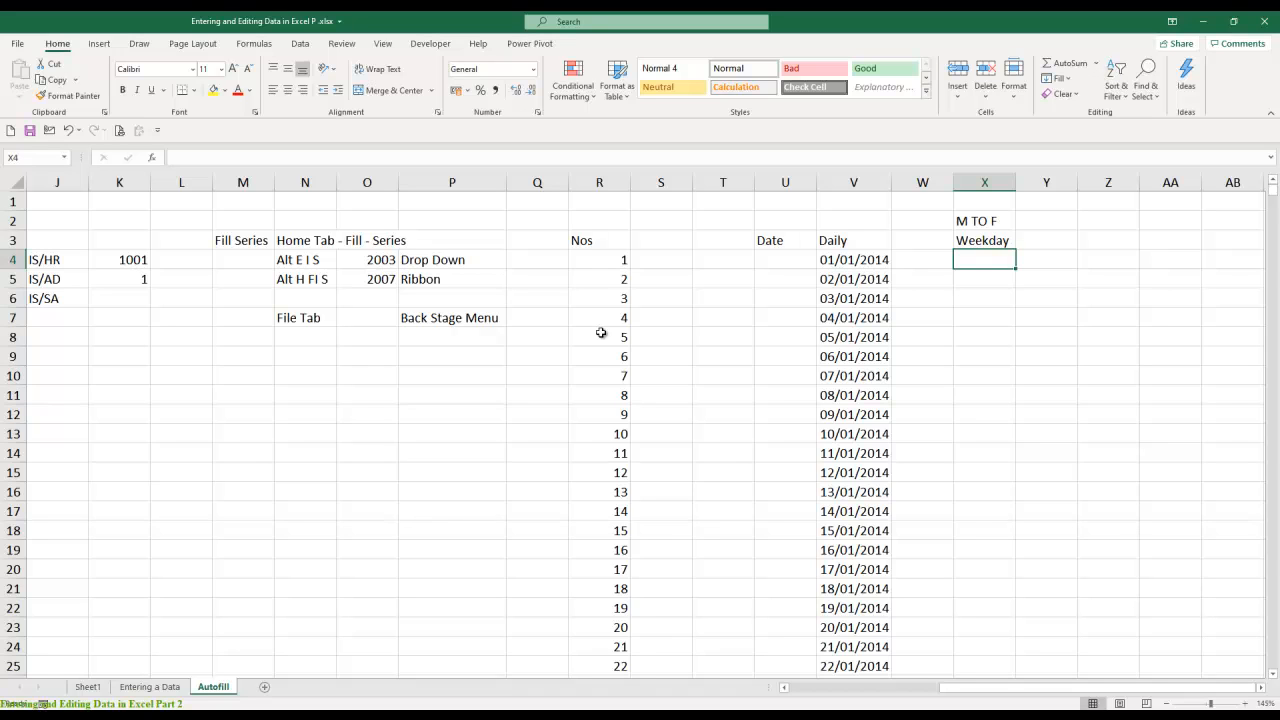
text(1-1-2014)
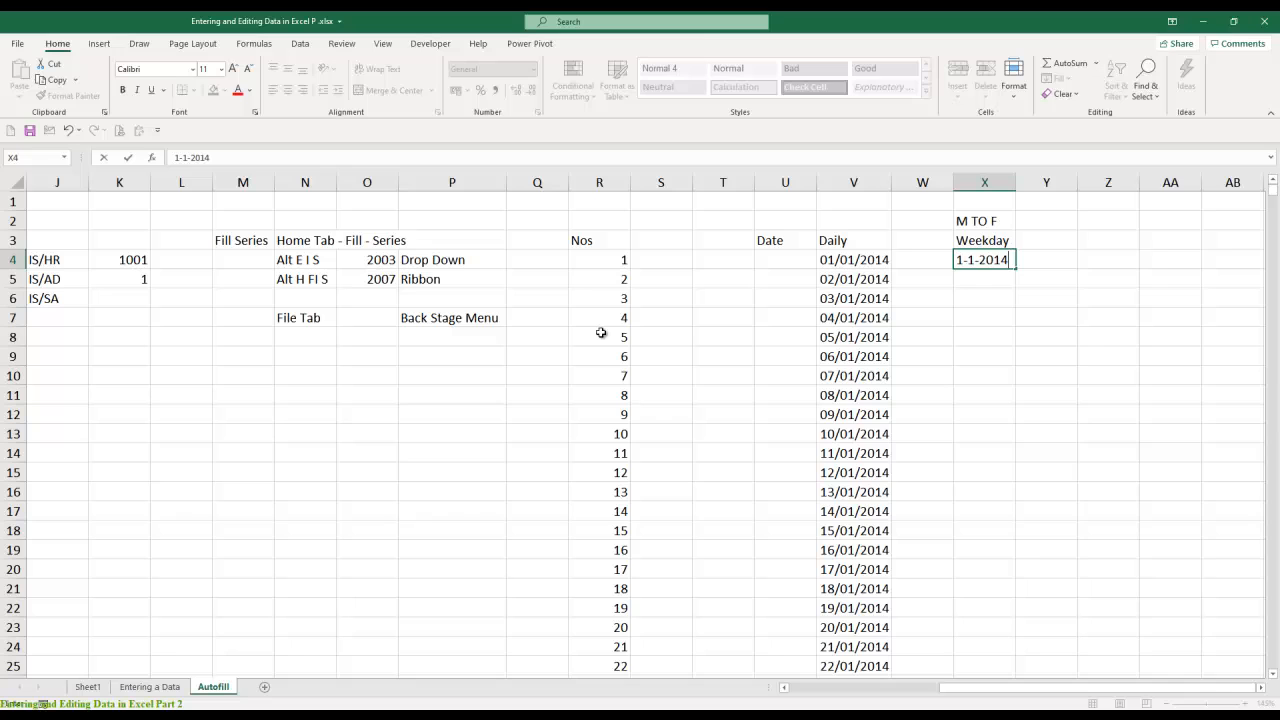
key(Return)
key(Up)
- Fill column X down from X4 with a date series by weekday, step value 1 and stop value 31-12-2014
key(alt+e)
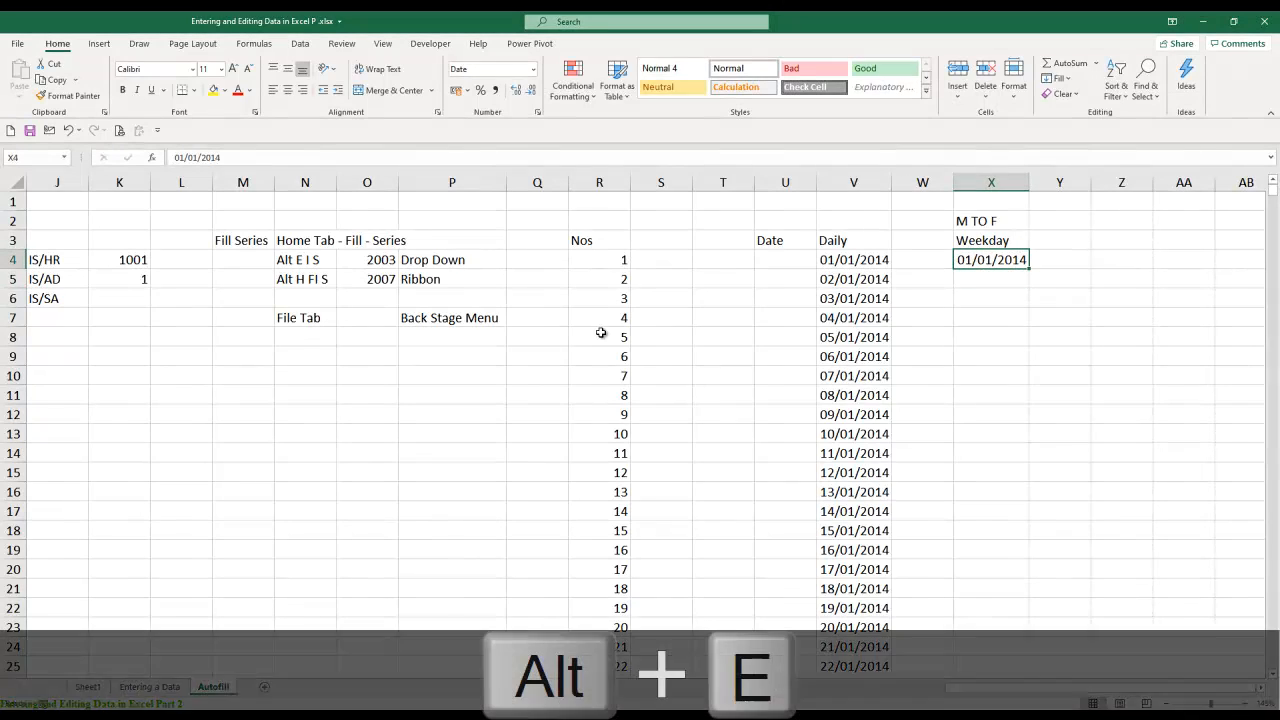
key(i)
key(s)
key(alt+c)
key(Tab)
key(Tab)
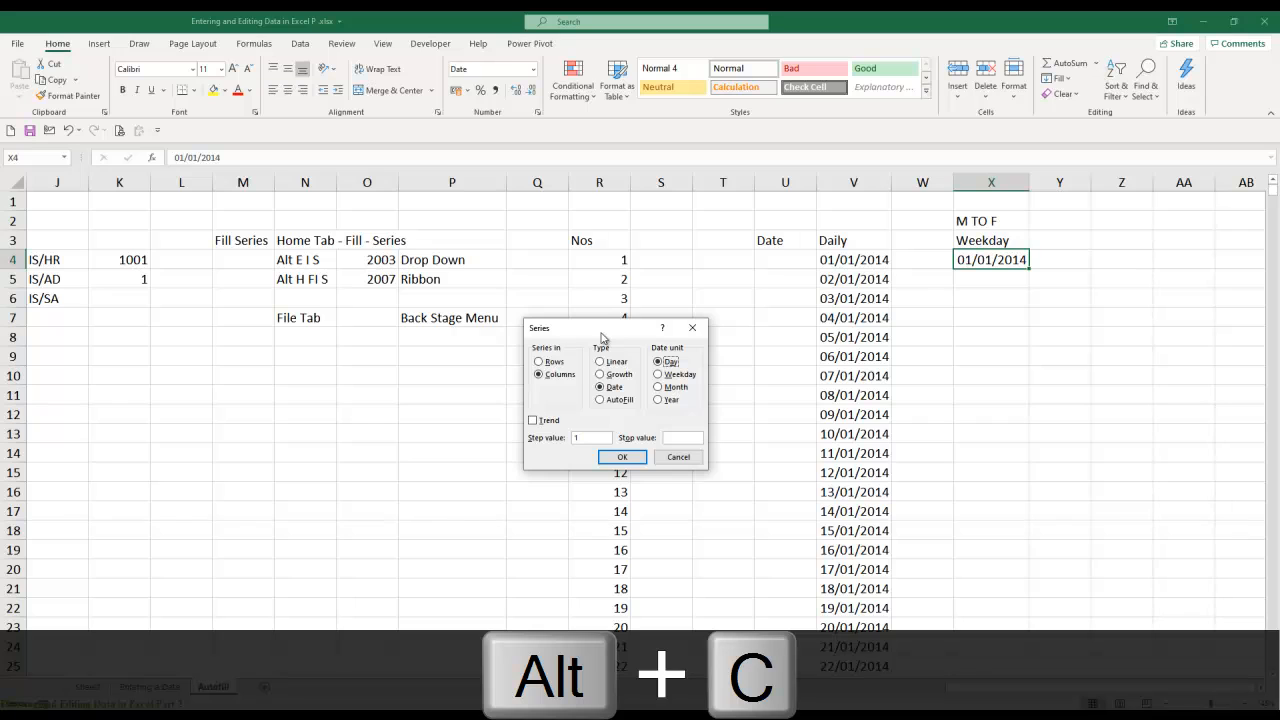
key(Down)
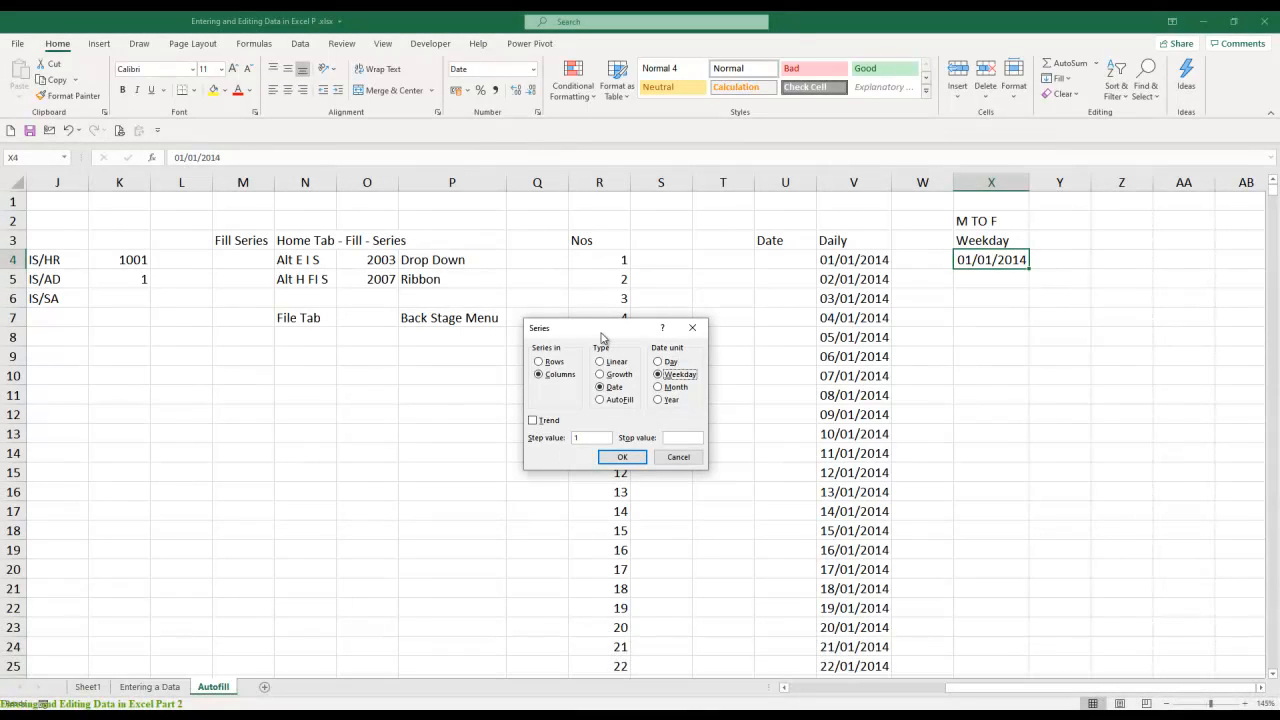
key(Tab)
key(Tab)
key(Tab)
text(31-12-2014)
key(ctrl+Return)
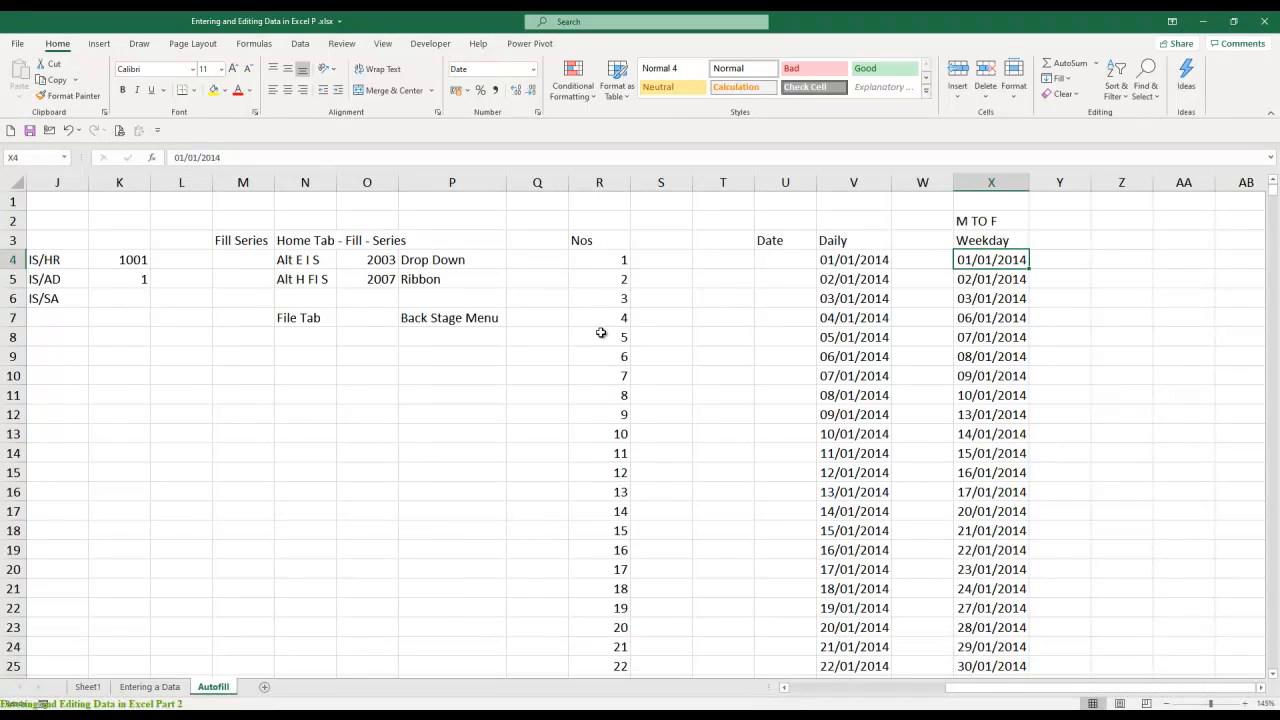
- Examine the first dates of the weekday series in column X and return to X4
key(Down)
key(Down)
key(Down)
key(Down)
key(Down)
key(Down)
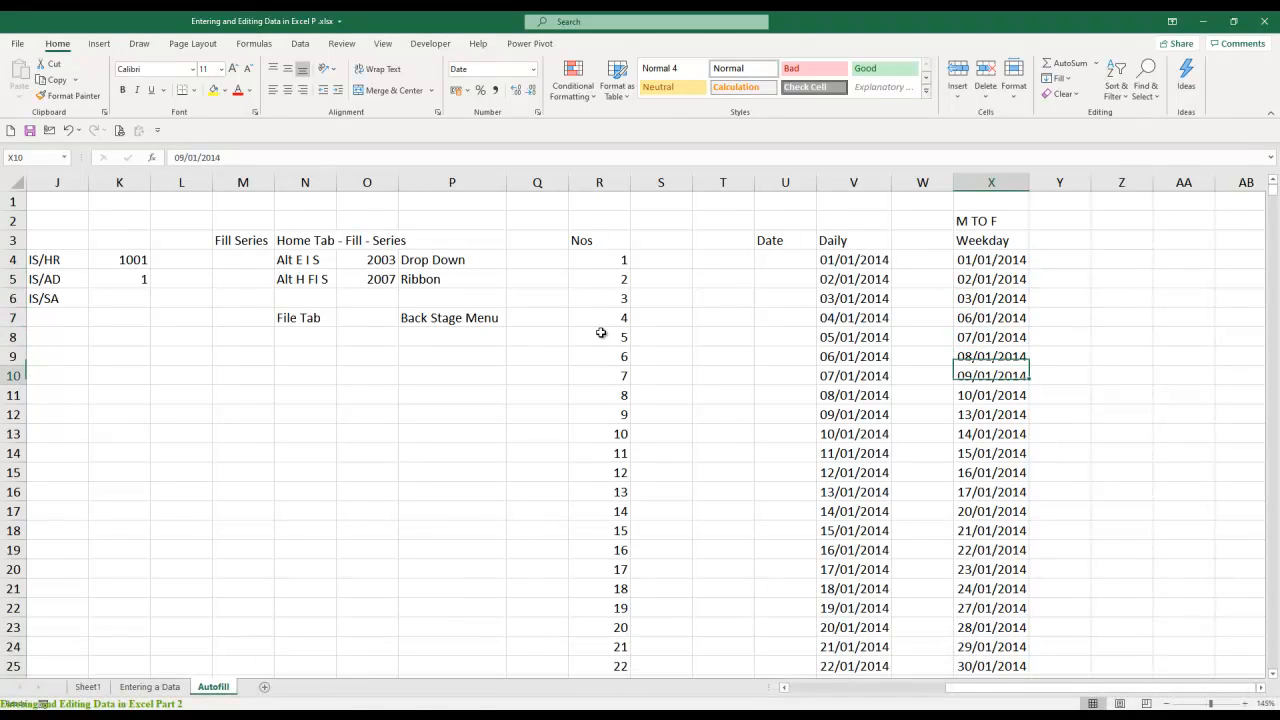
key(Up)
key(Up)
key(Up)
key(Up)
key(Up)
key(Up)
- Enter the formula =TEXT(X4,"DDDD") in cell Y4 to get the day name of the first date
key(Right)
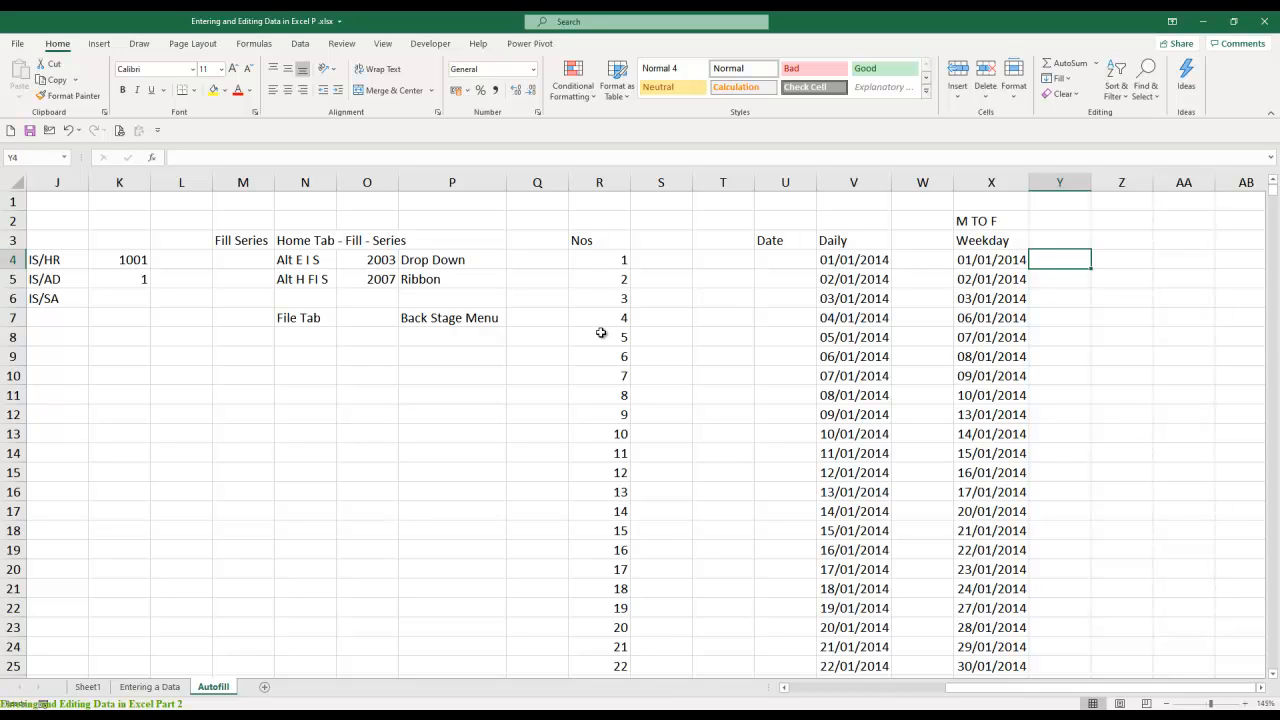
text(=TEXT()
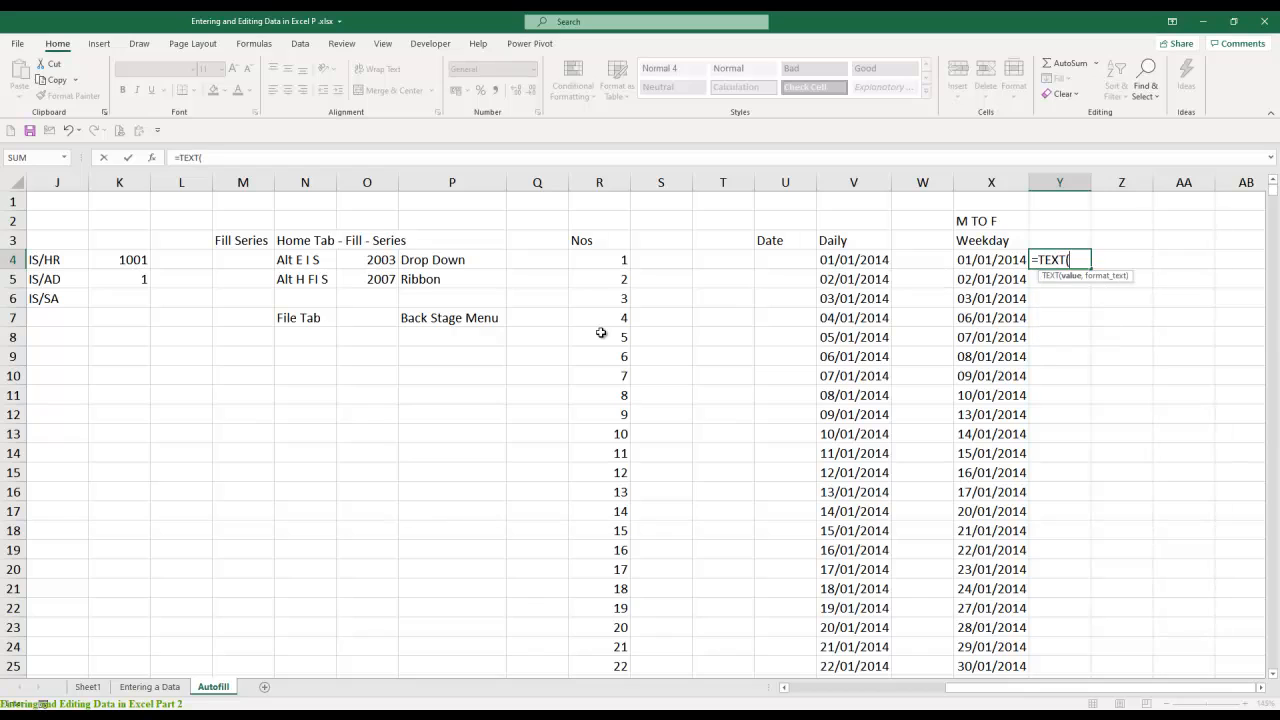
key(Left)
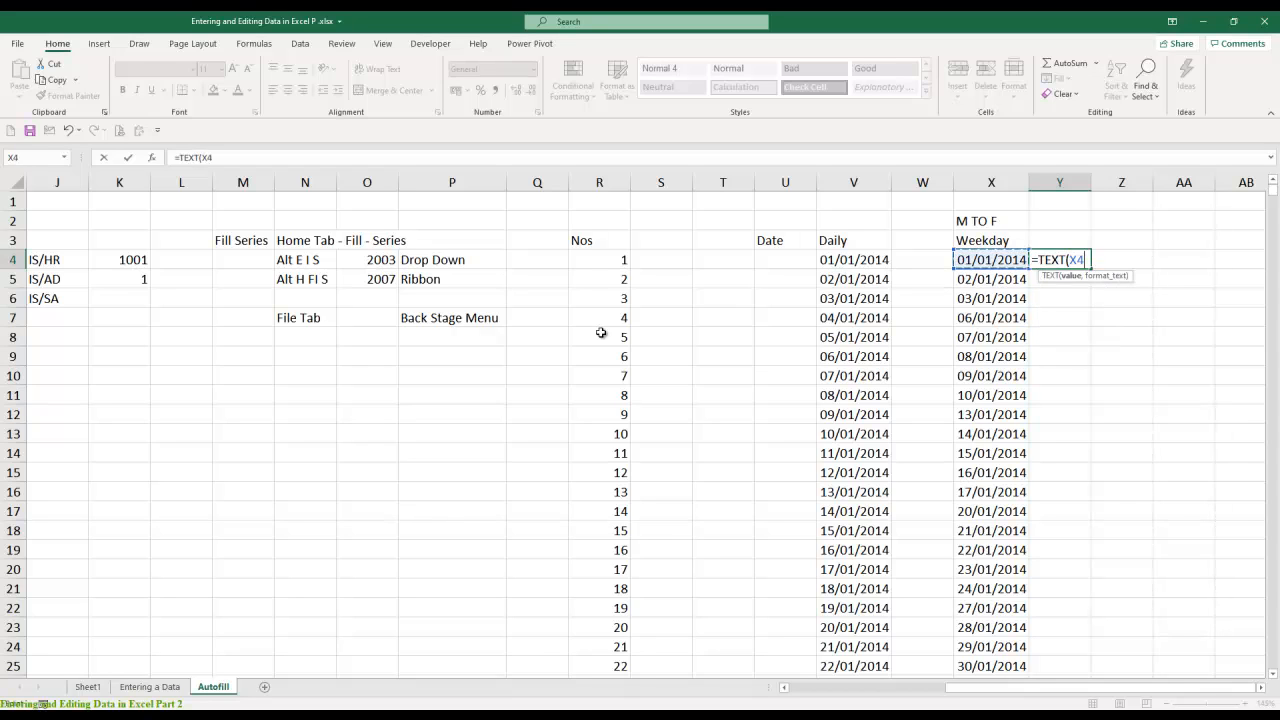
text(,")
text(DDD)
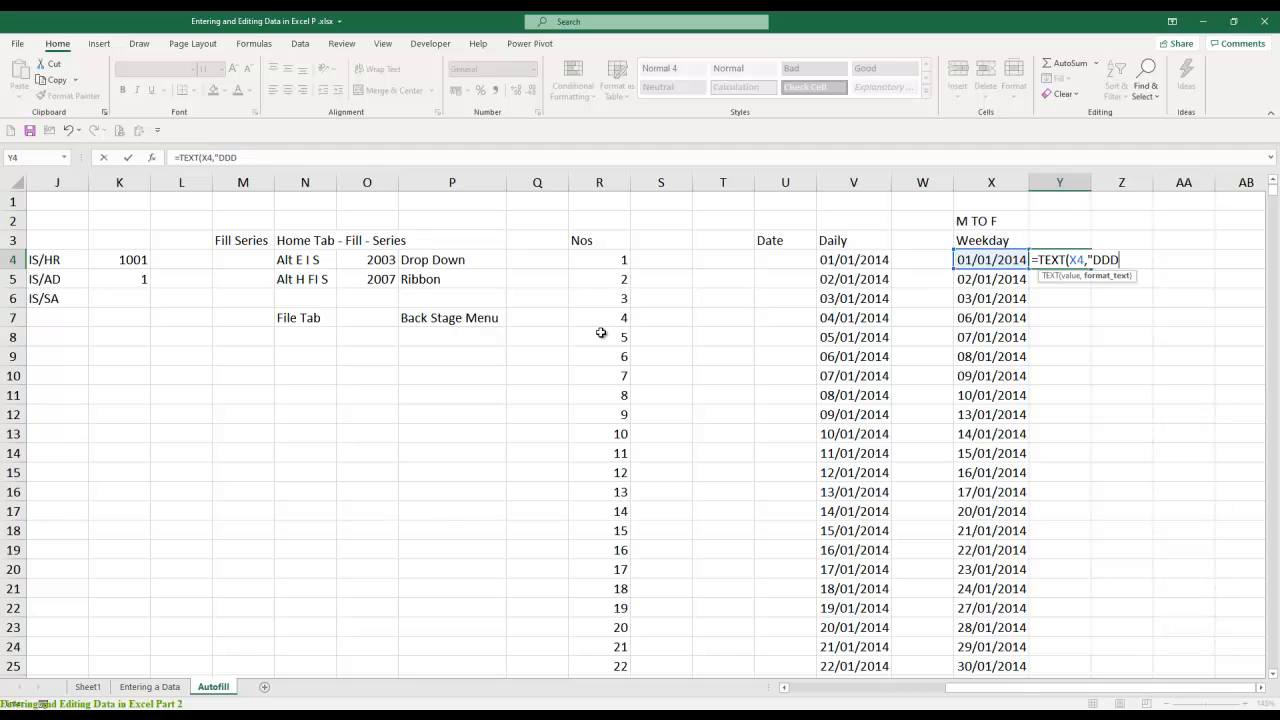
text(D")
key(ctrl+Return)
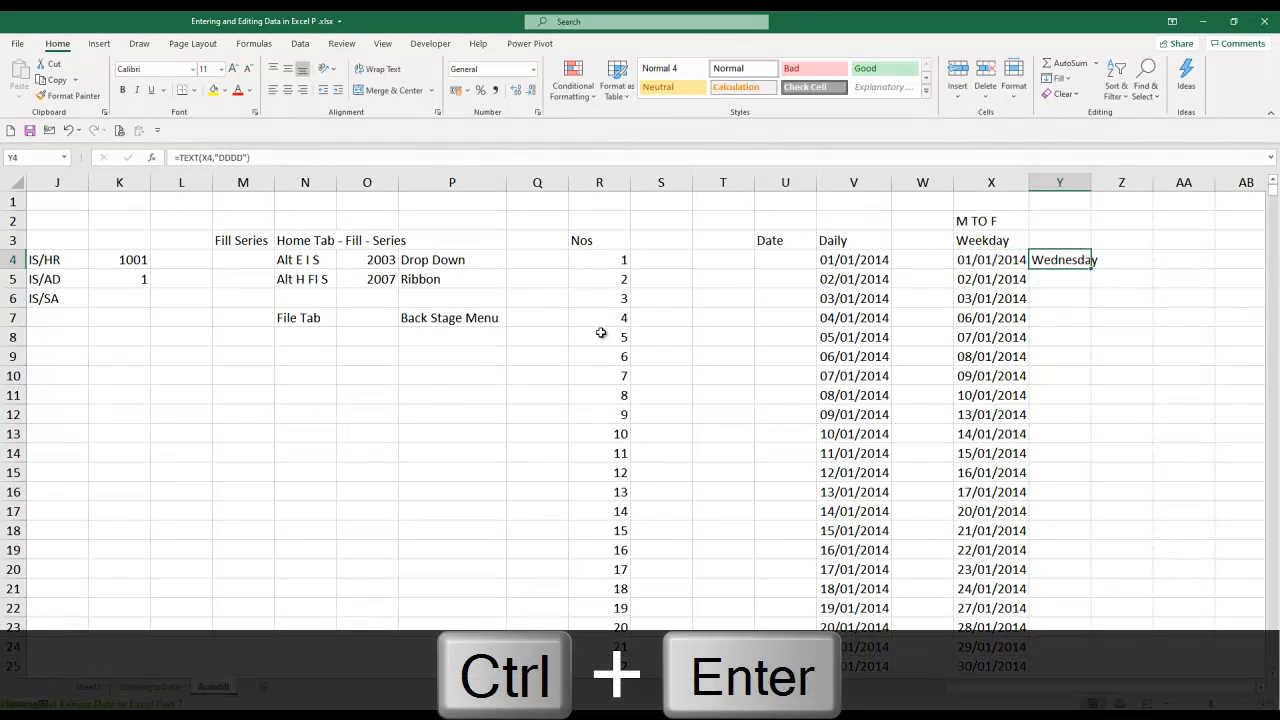
- AutoFit the width of column Y to the day name in Y4
key(alt+o)
key(alt+c)
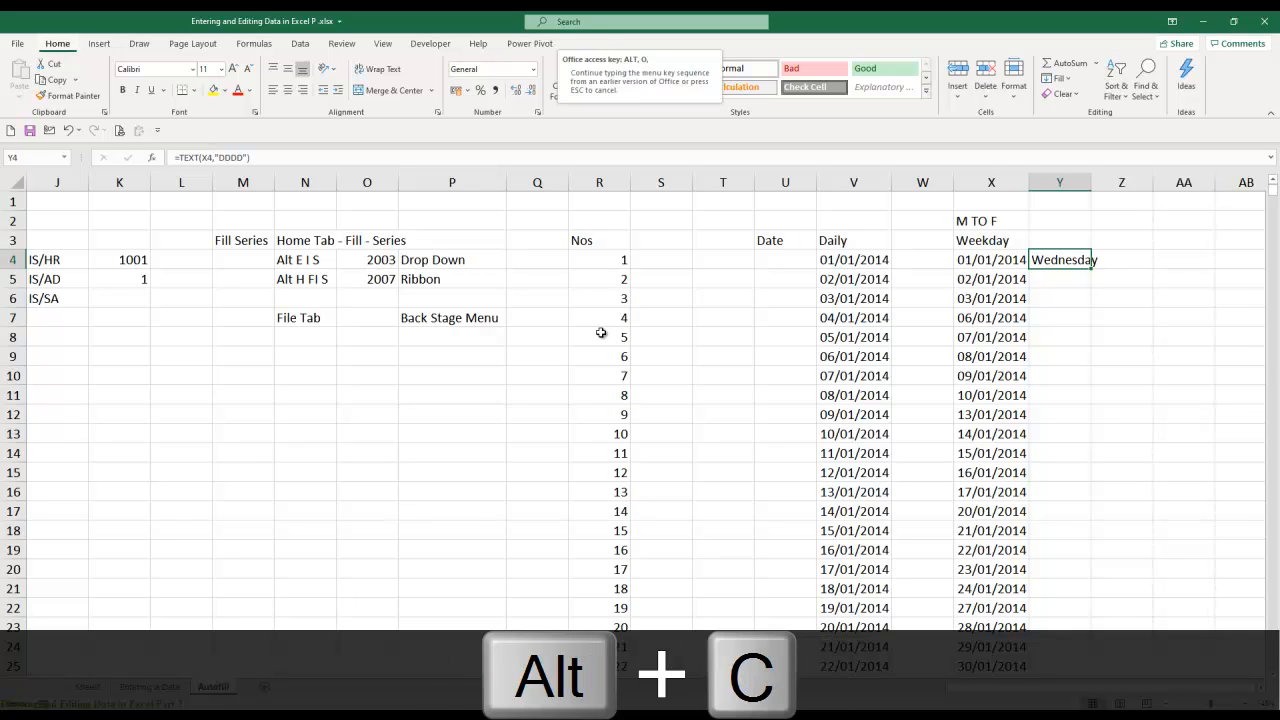
key(alt+a)
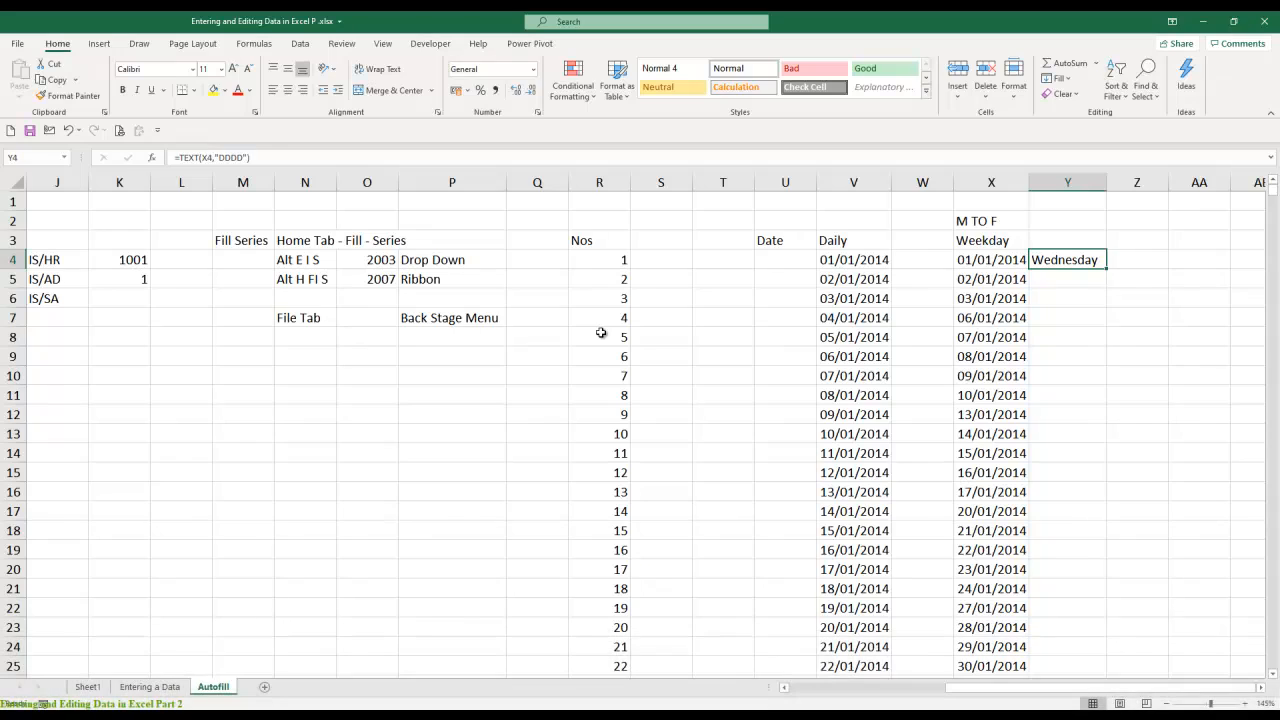
key(ctrl+c)
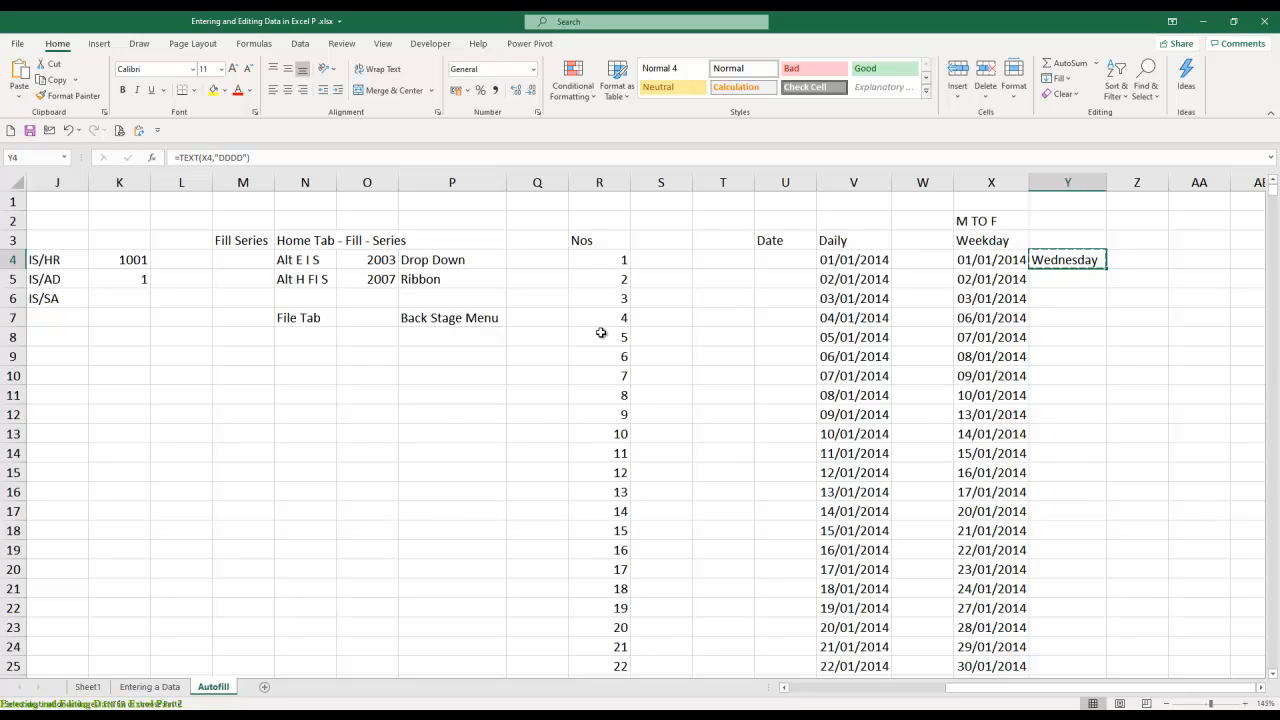
key(Escape)
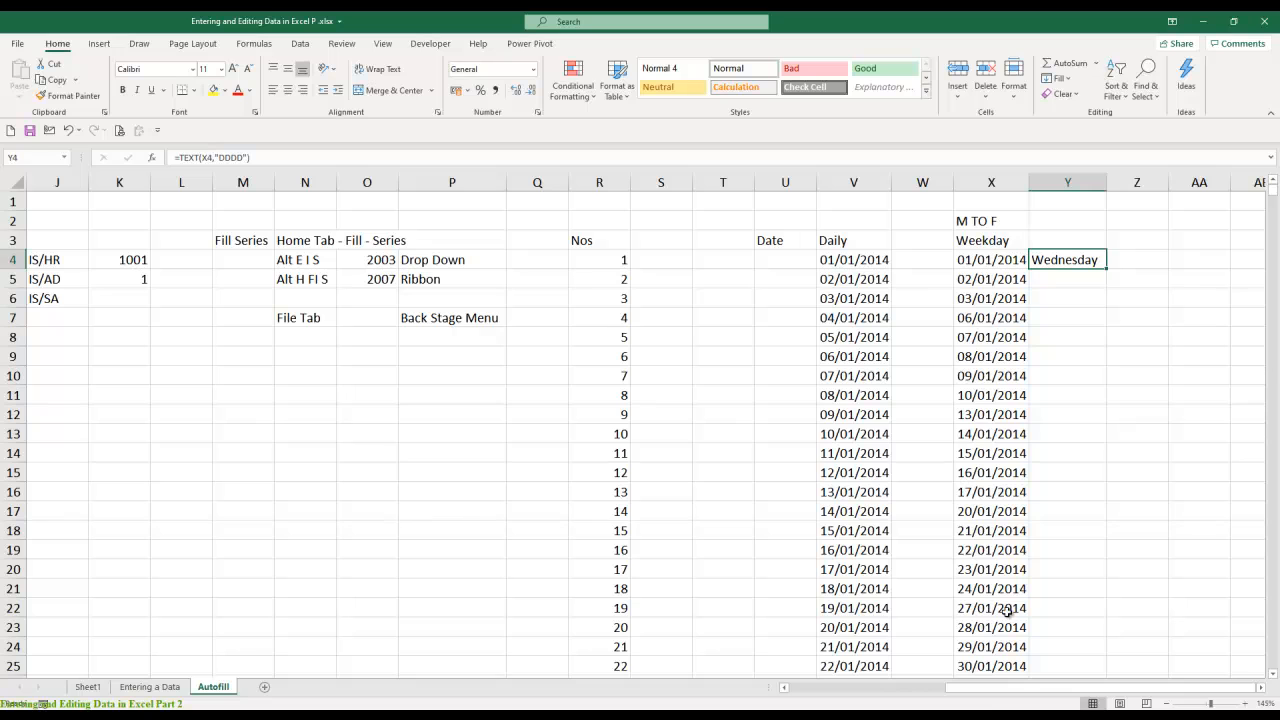
drag(985, 692, 792, 697)
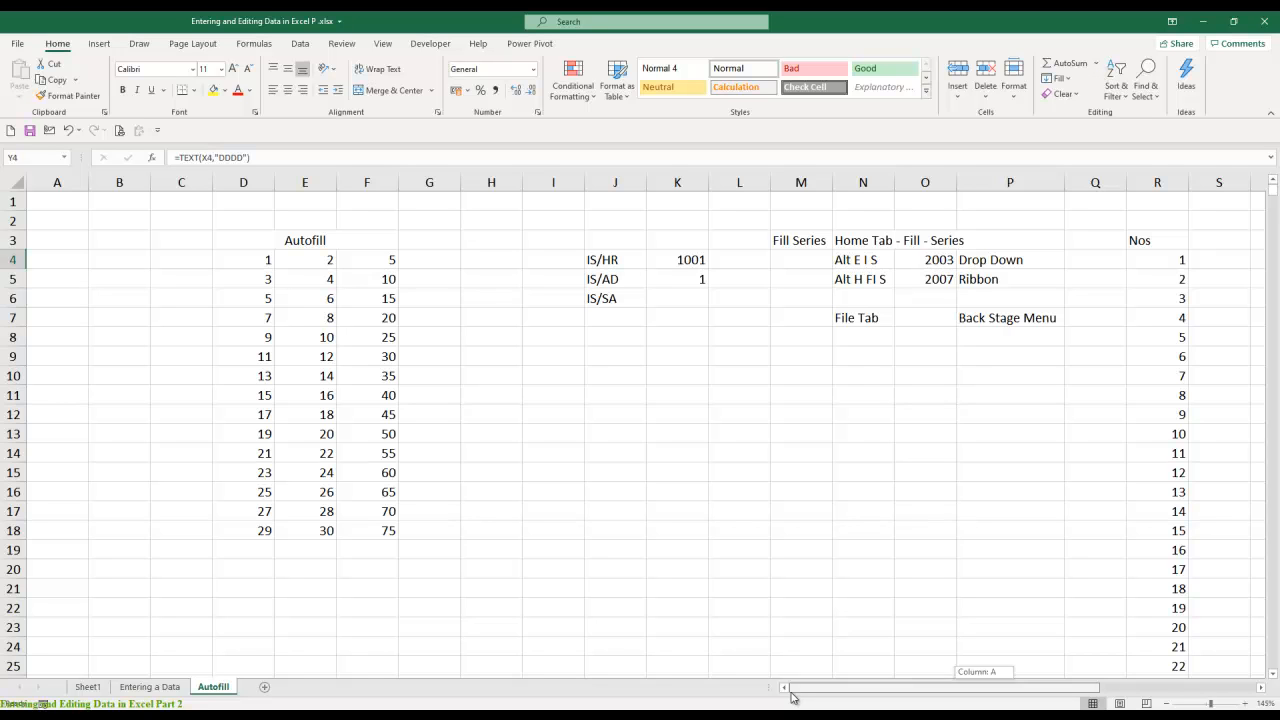
drag(792, 697, 1014, 691)
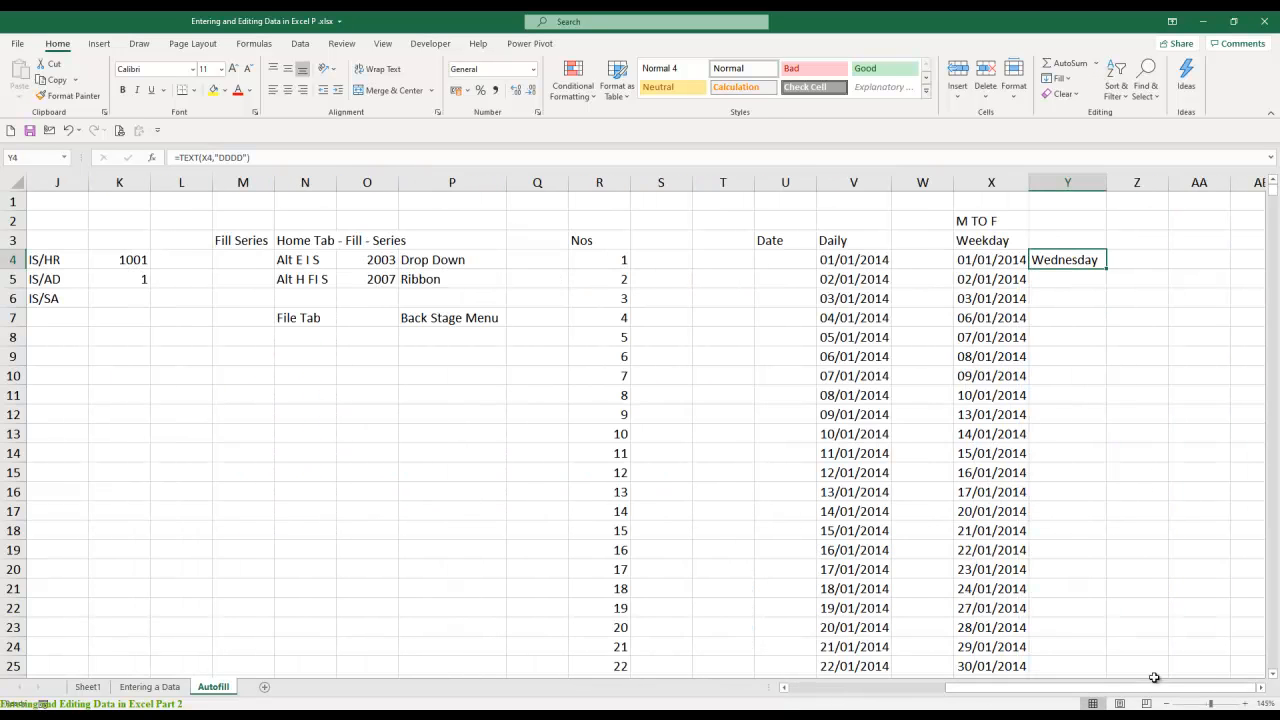
- Autofill the day-name formula from Y4 down column Y to the last weekday date and check both ends of the filled range
click(998, 262)
key(ctrl+Down)
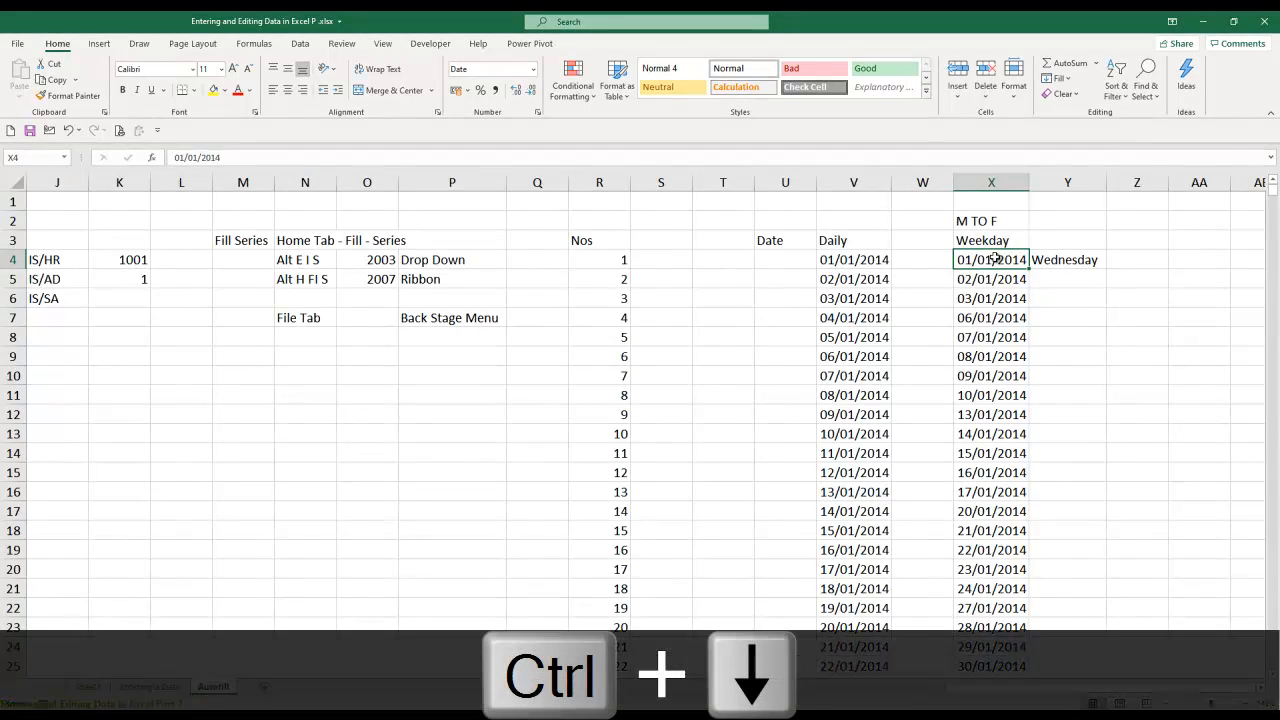
key(ctrl+Up)
key(Right)
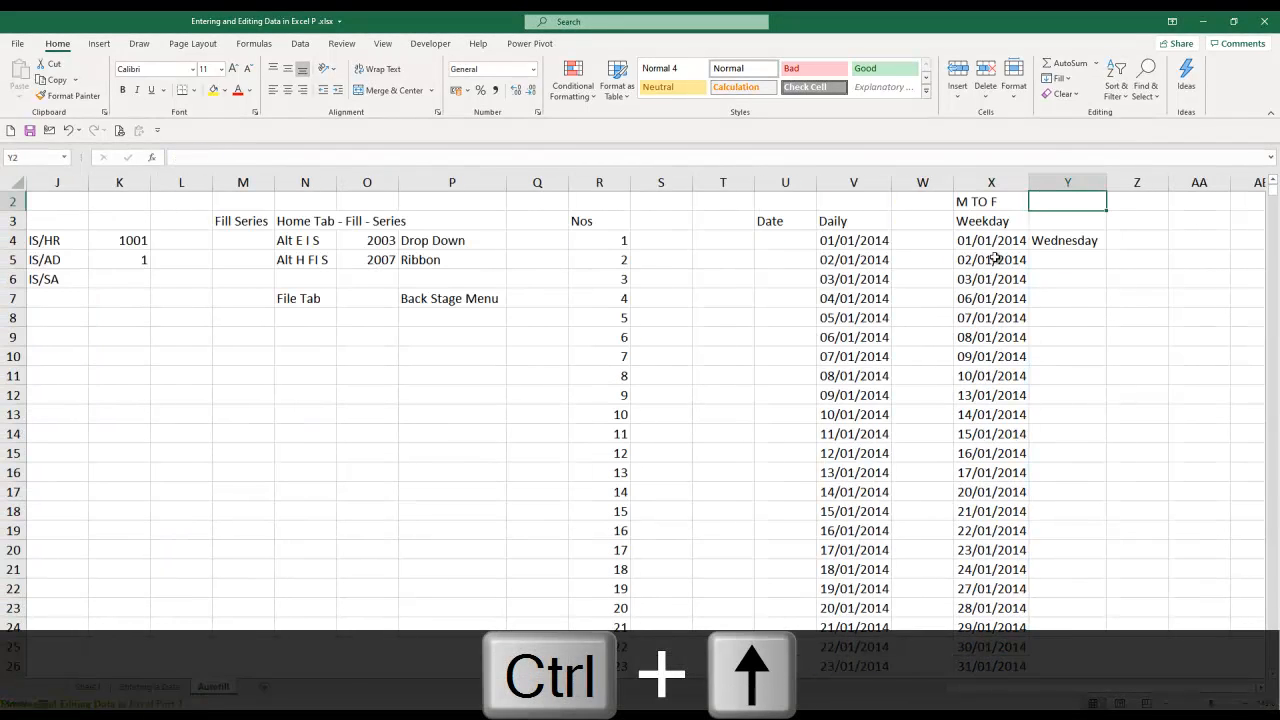
key(Down)
key(Down)
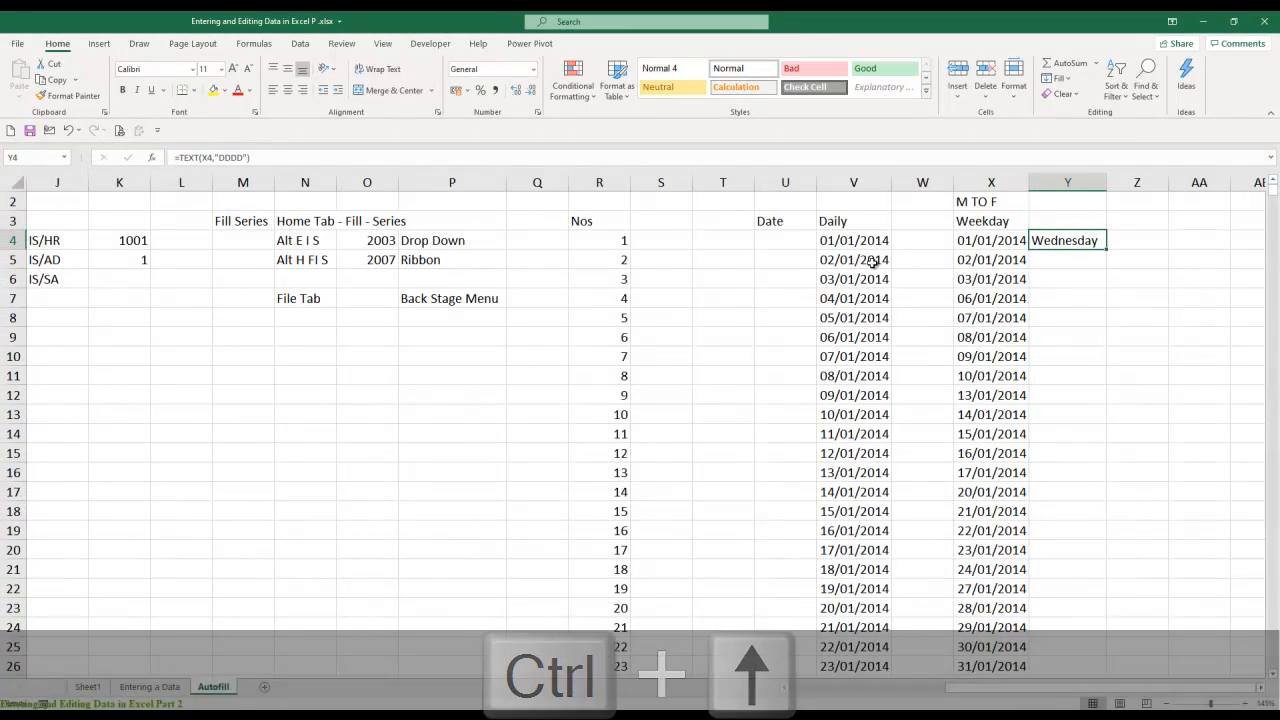
double_click(1108, 250)
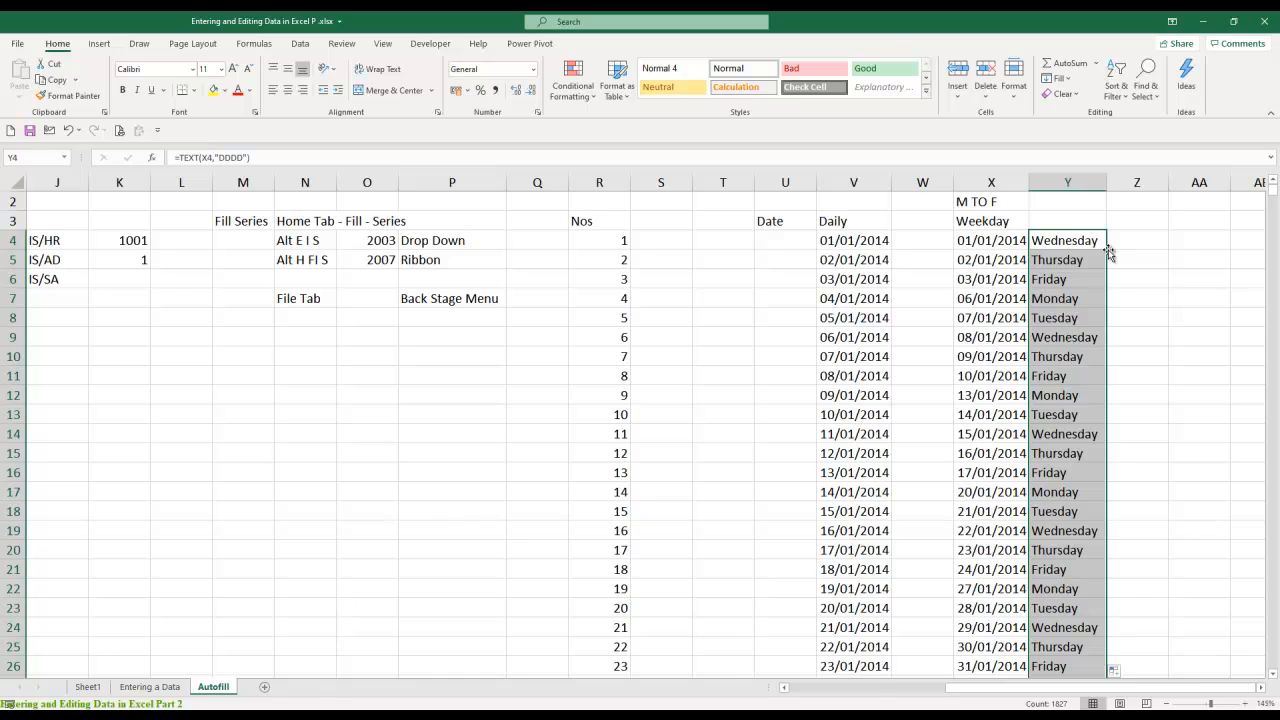
key(ctrl+Down)
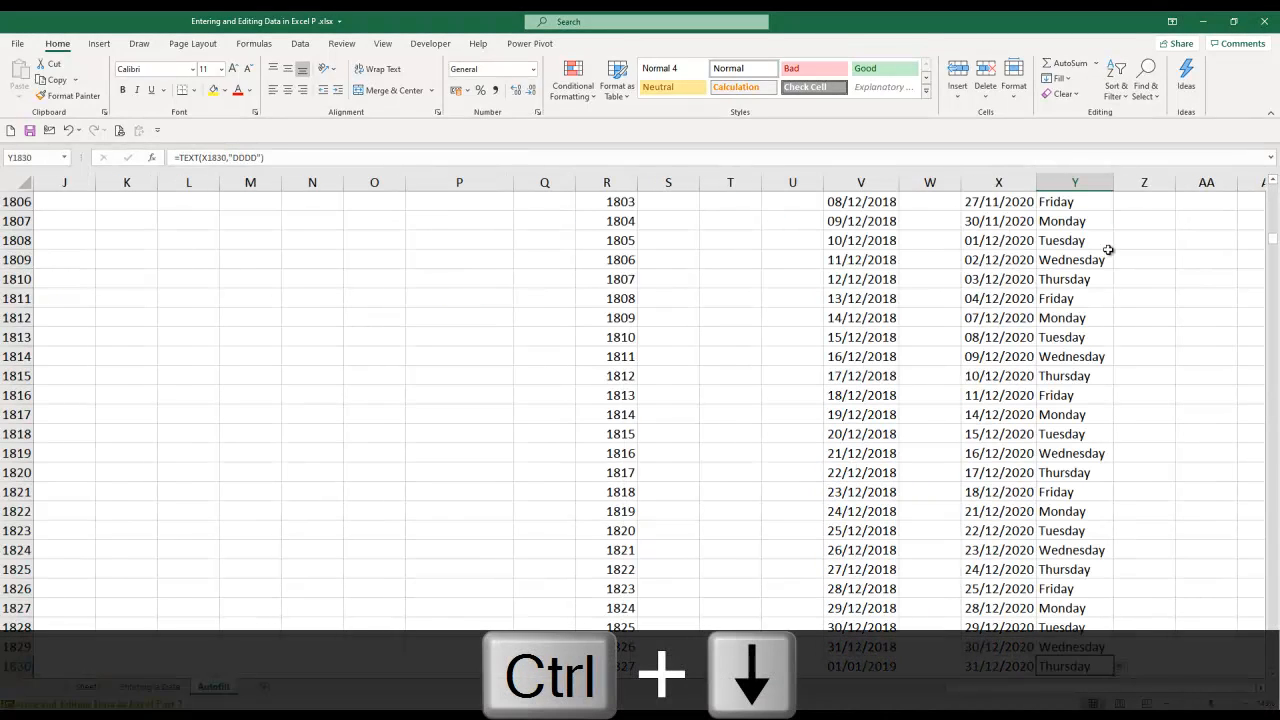
key(ctrl+Up)
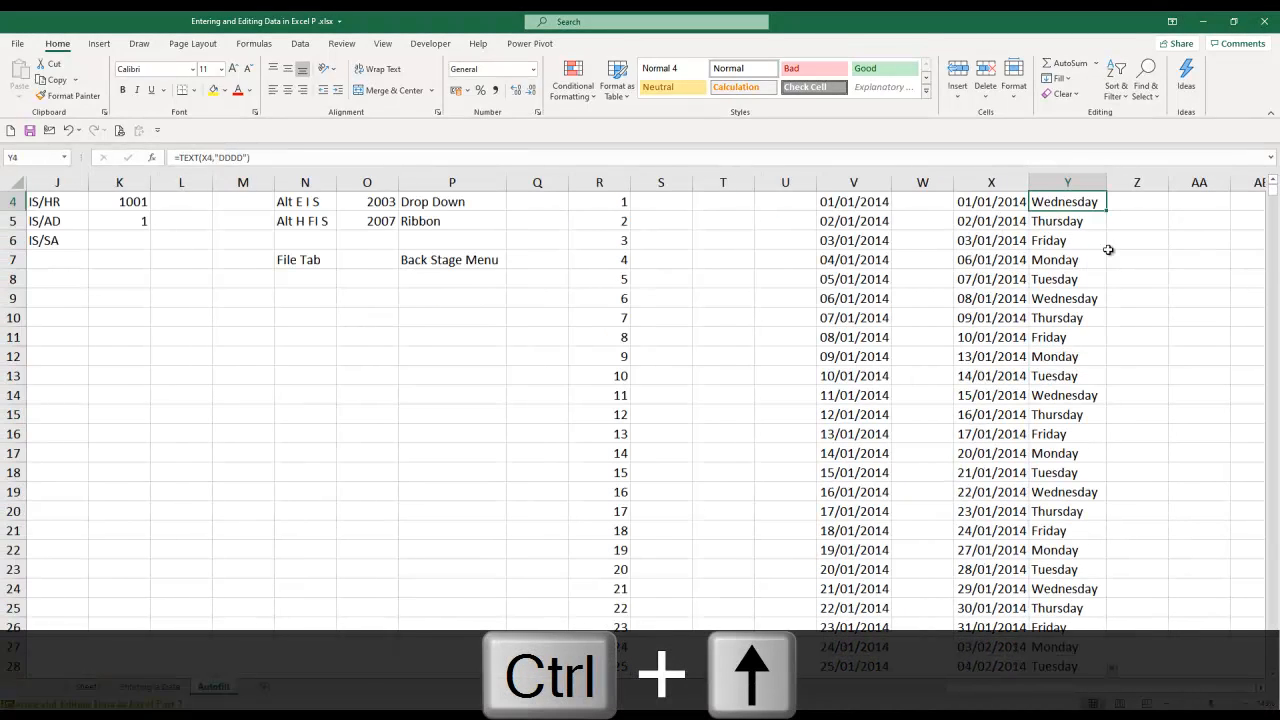
key(ctrl+Up)
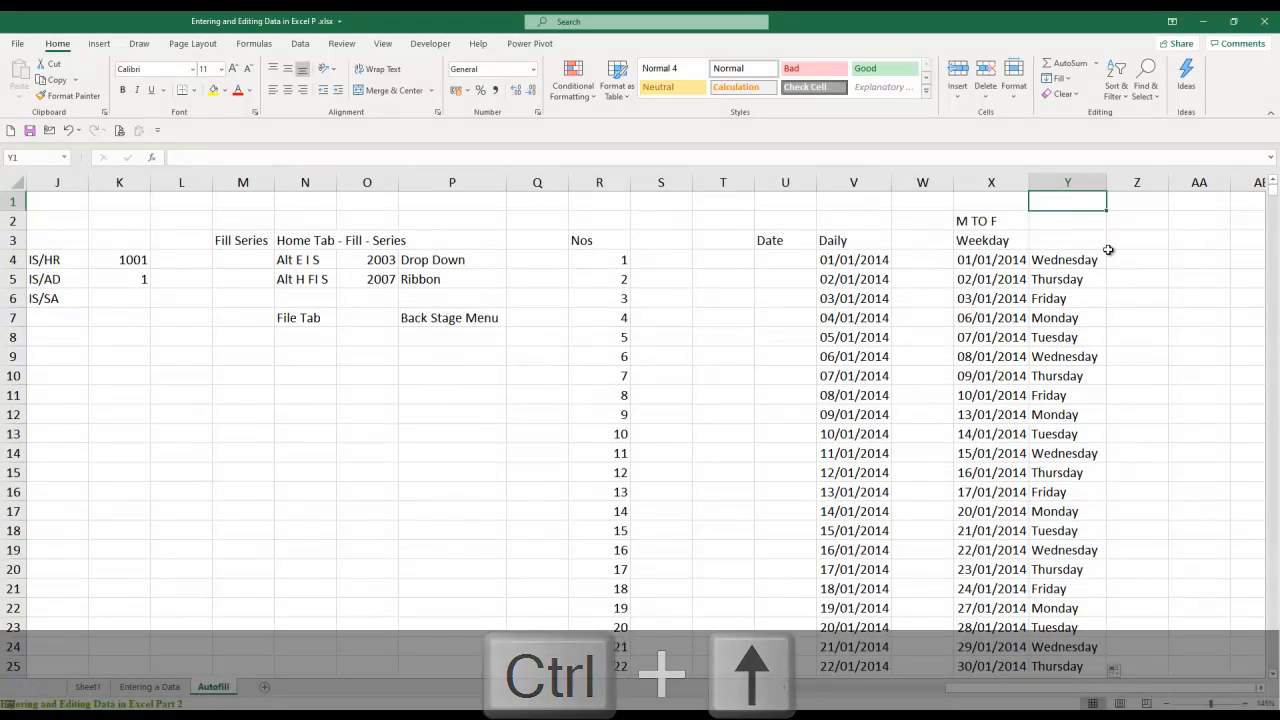
- Clear the filled day names from Y5 to the end of column Y, leaving the formula in Y4
key(Down)
key(Down)
key(Down)
key(Down)
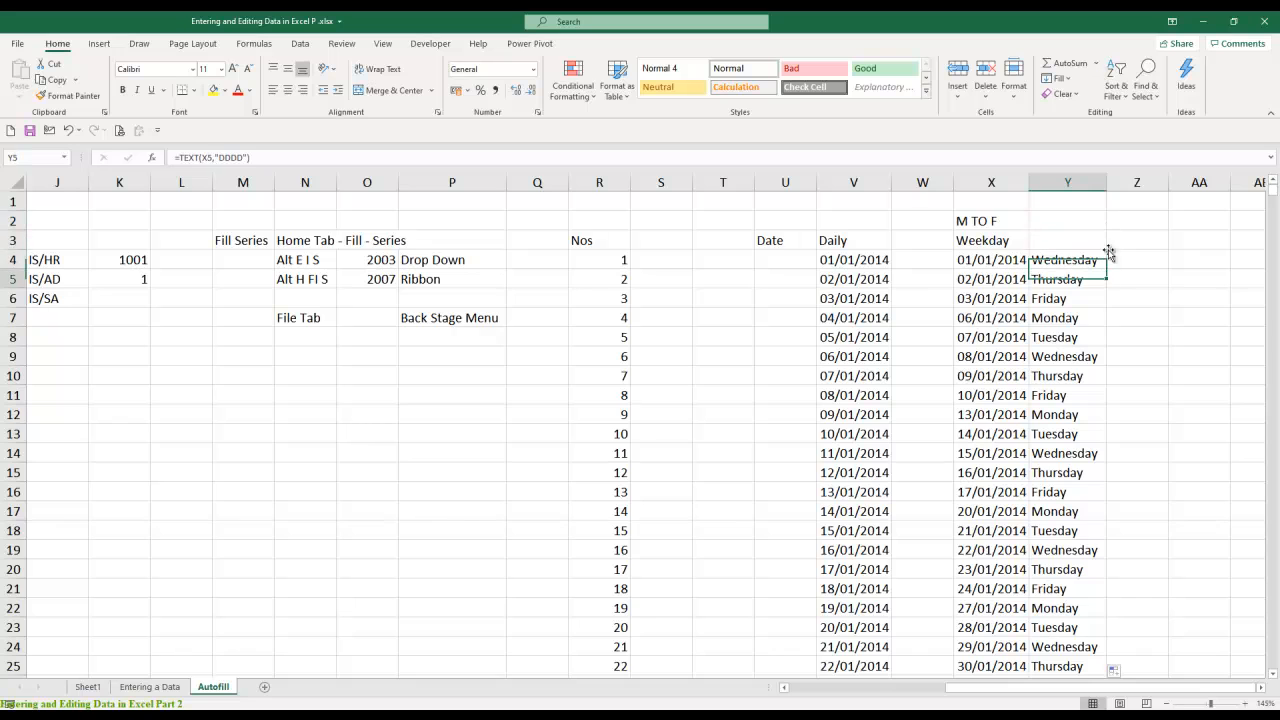
key(ctrl+shift+Down)
key(Delete)
key(Up)
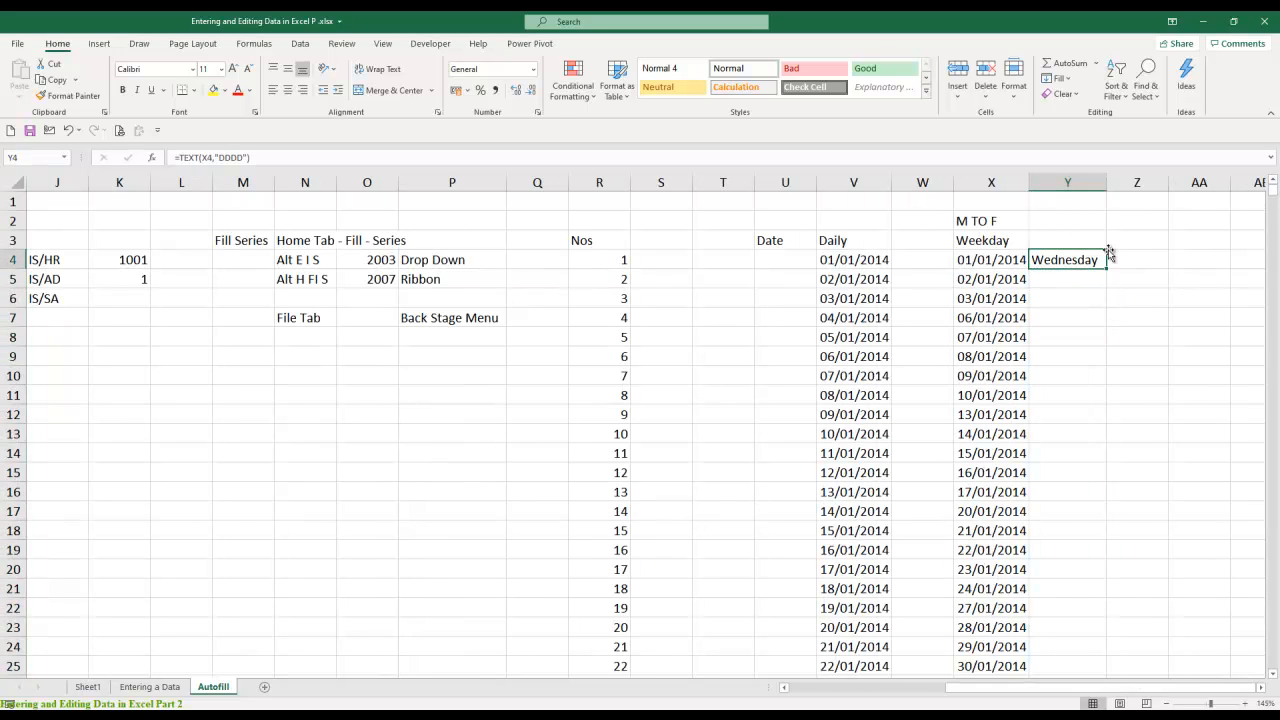
- Copy the day-name formula in Y4 and paste it into column Y down to Y1830, the row of the last weekday date
key(ctrl+c)
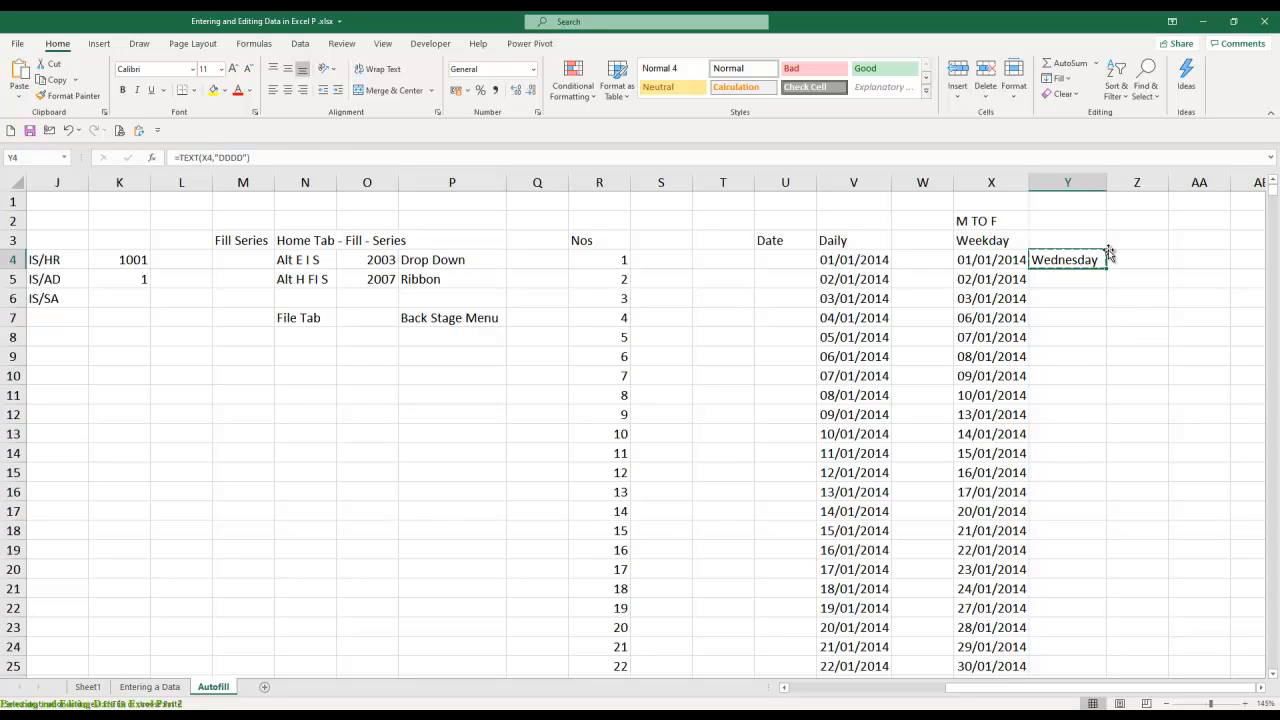
key(Left)
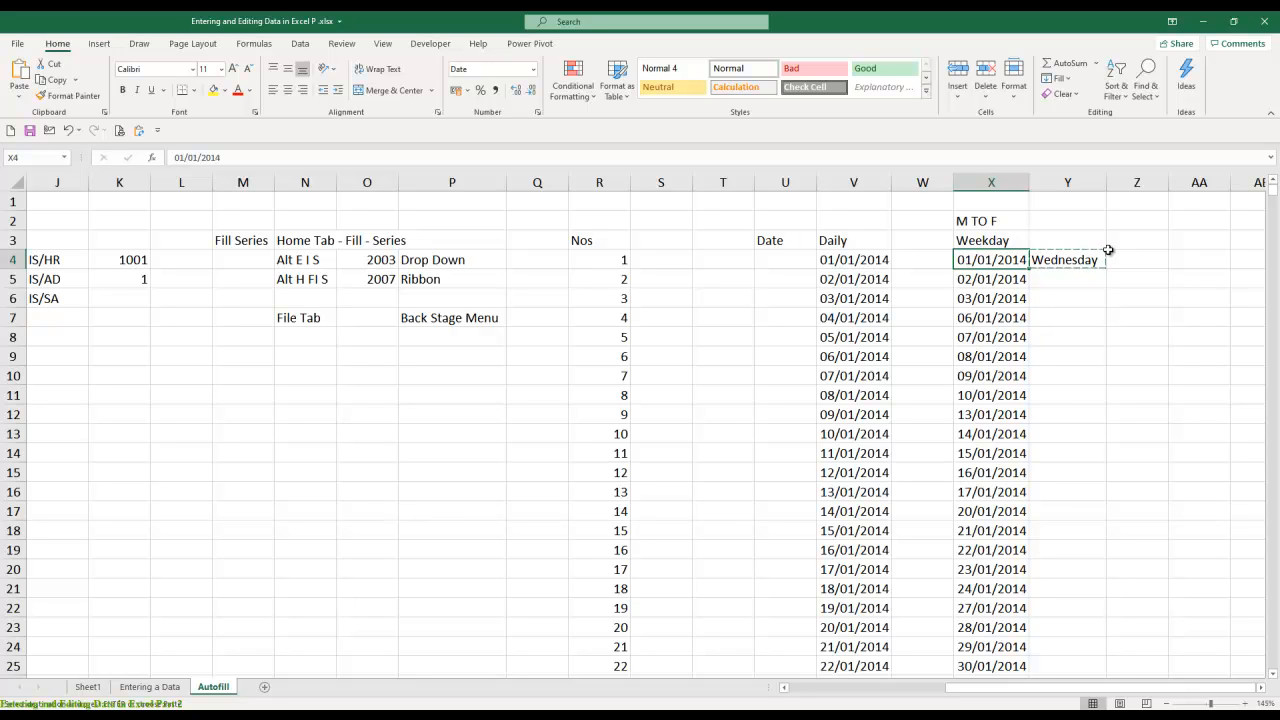
key(ctrl+Down)
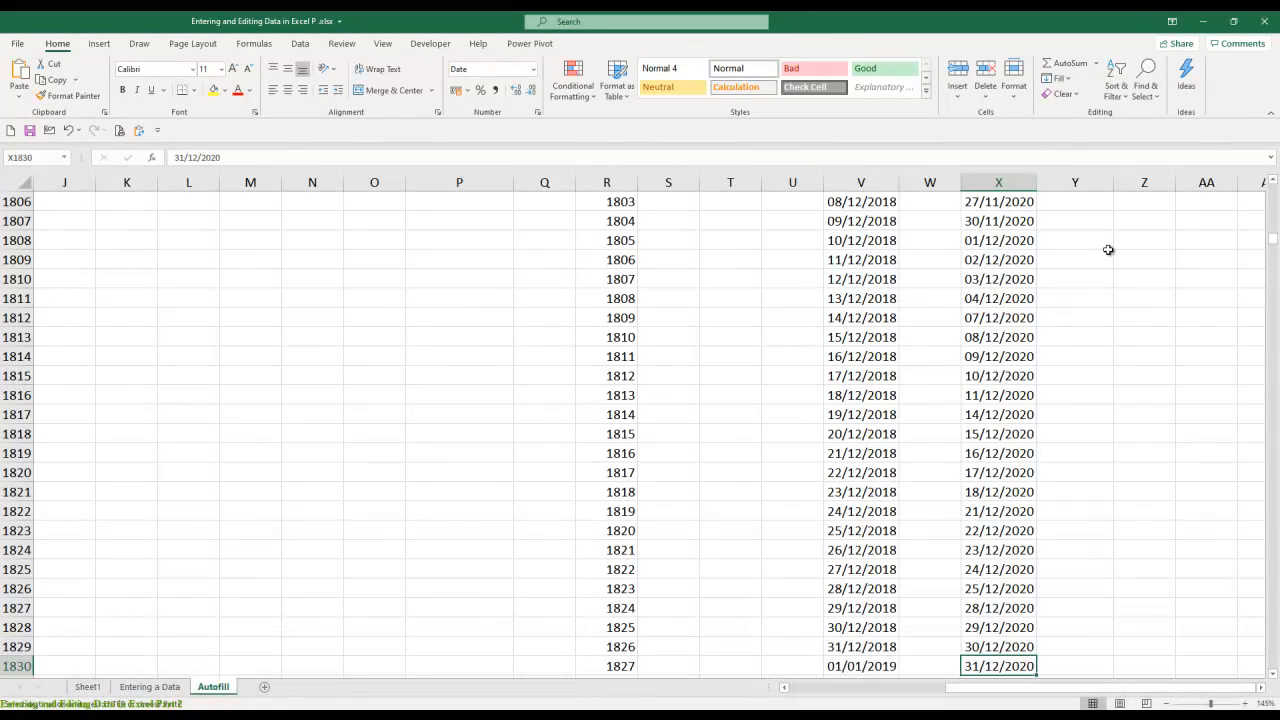
key(Right)
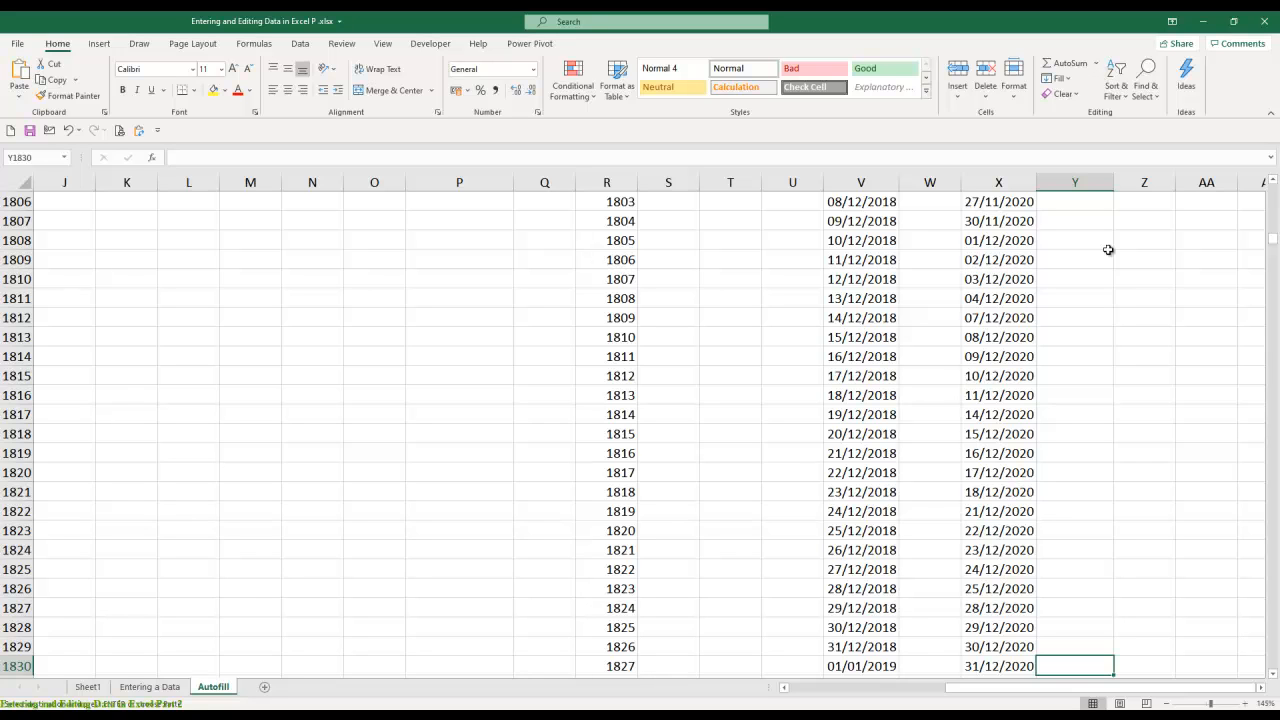
key(ctrl+shift+Up)
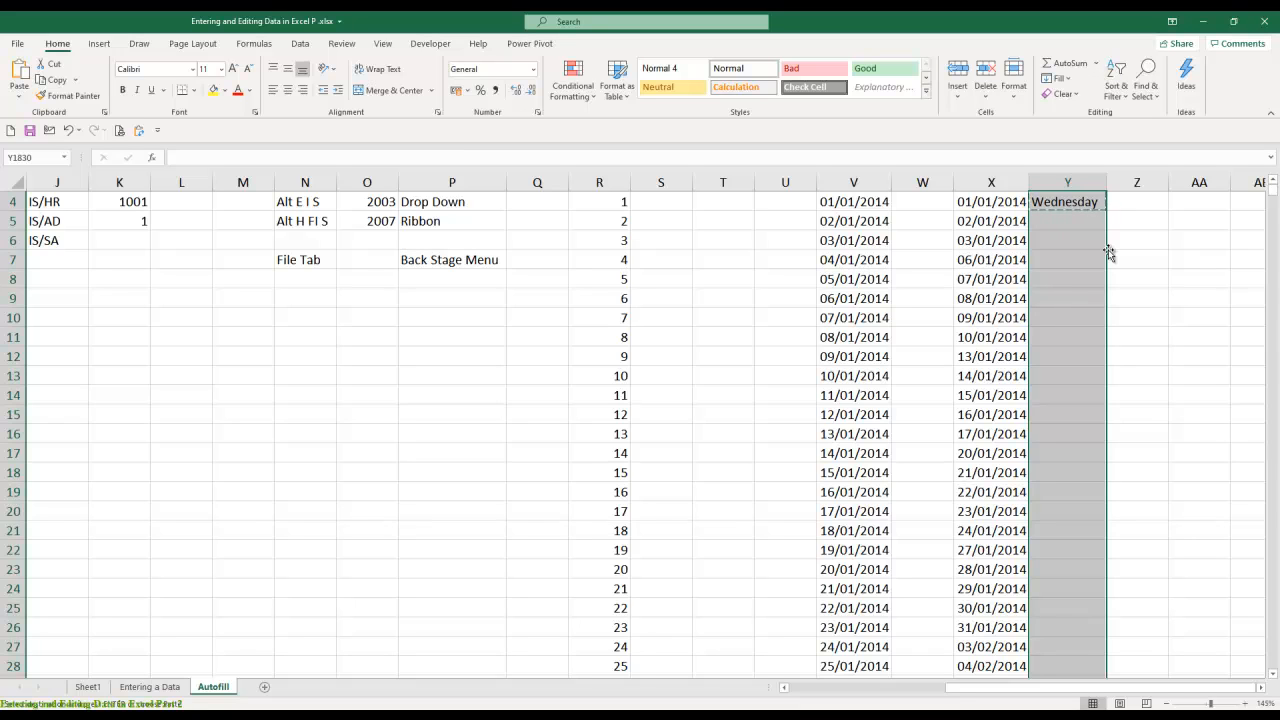
key(ctrl+v)
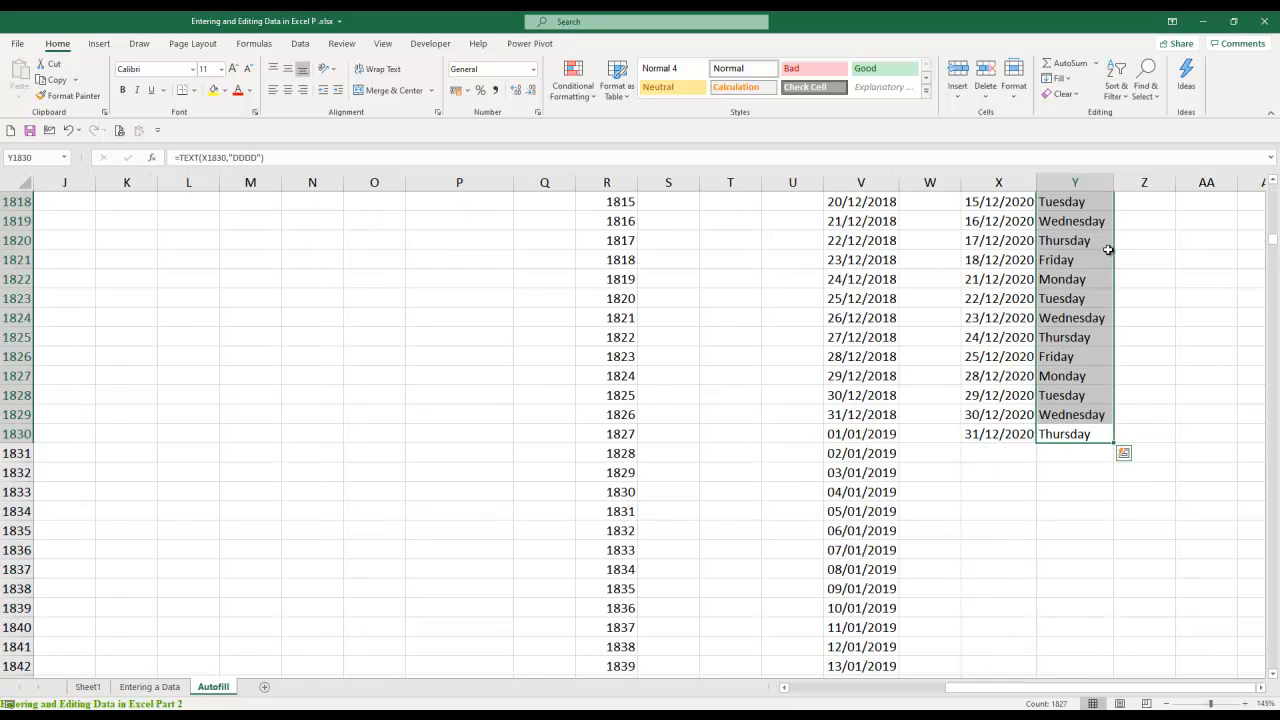
- Examine the first day names in column Y beside the weekday dates and return to Y1
key(ctrl+Up)
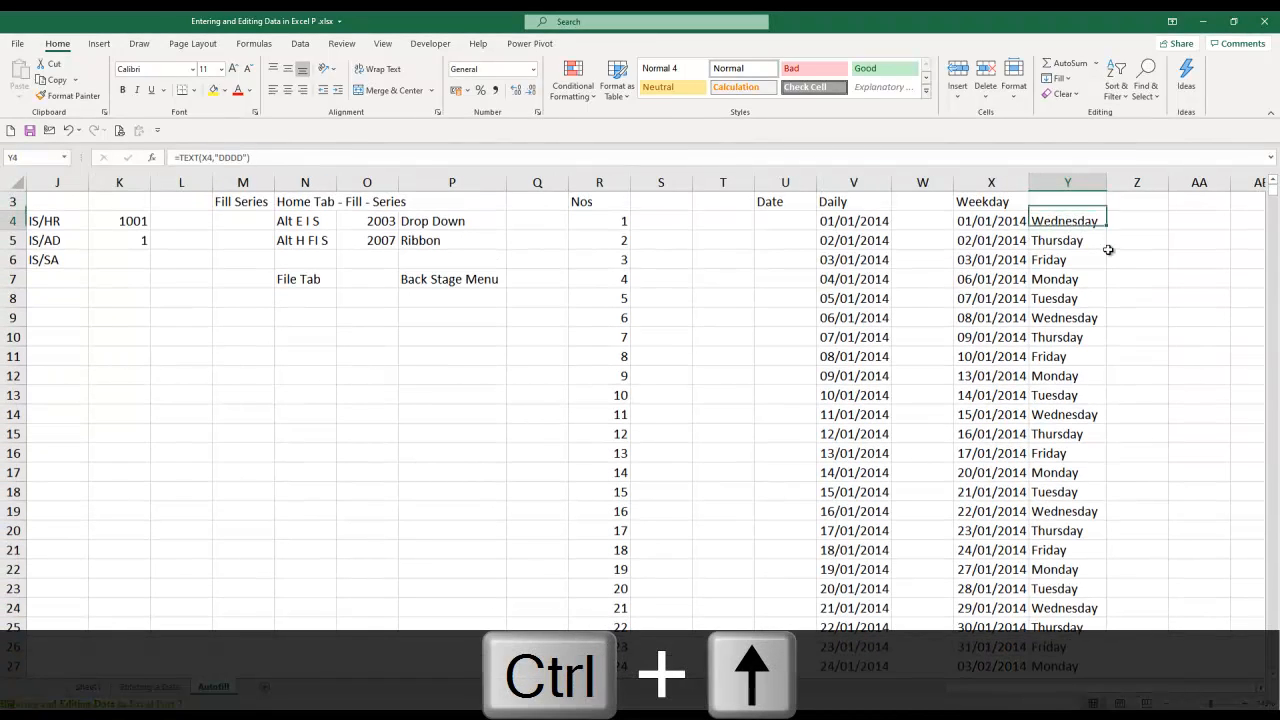
key(Down)
key(Down)
key(Down)
key(Down)
key(Down)
key(Down)
key(Down)
key(Down)
key(Down)
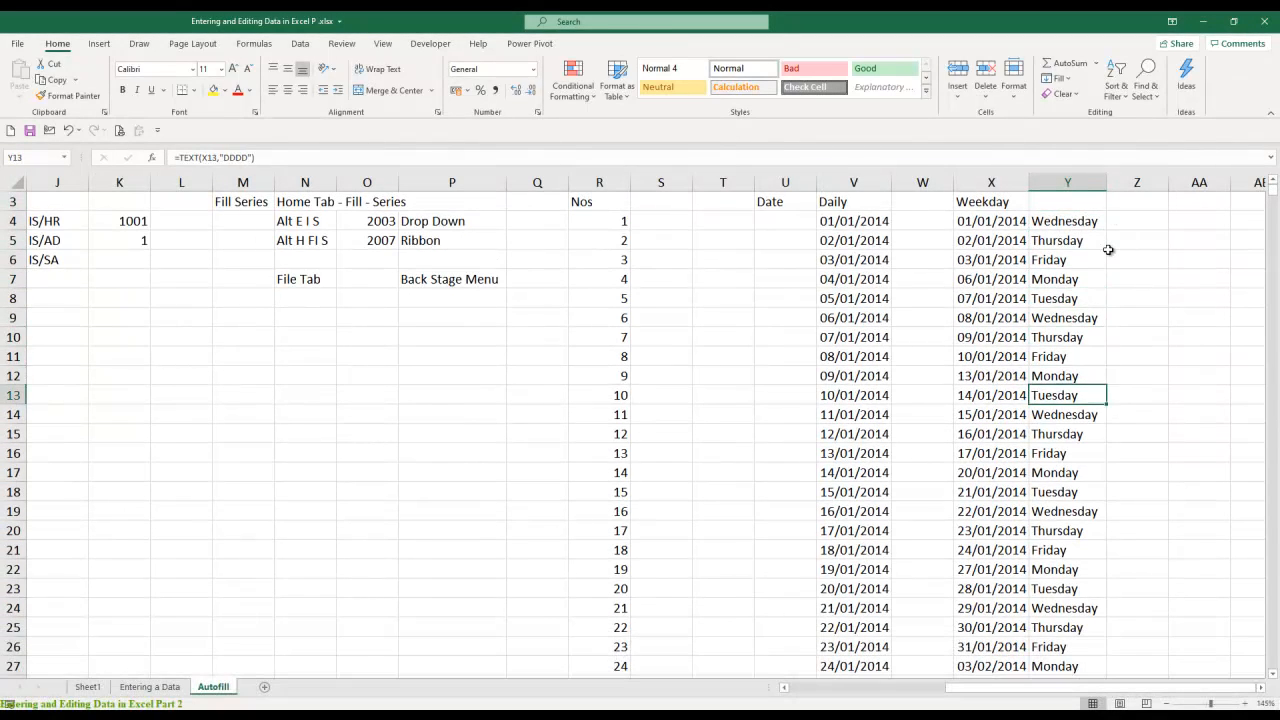
key(Up)
key(Up)
key(Up)
key(Up)
key(Up)
key(Up)
key(Up)
key(Up)
key(Up)
key(Up)
key(Up)
key(Up)
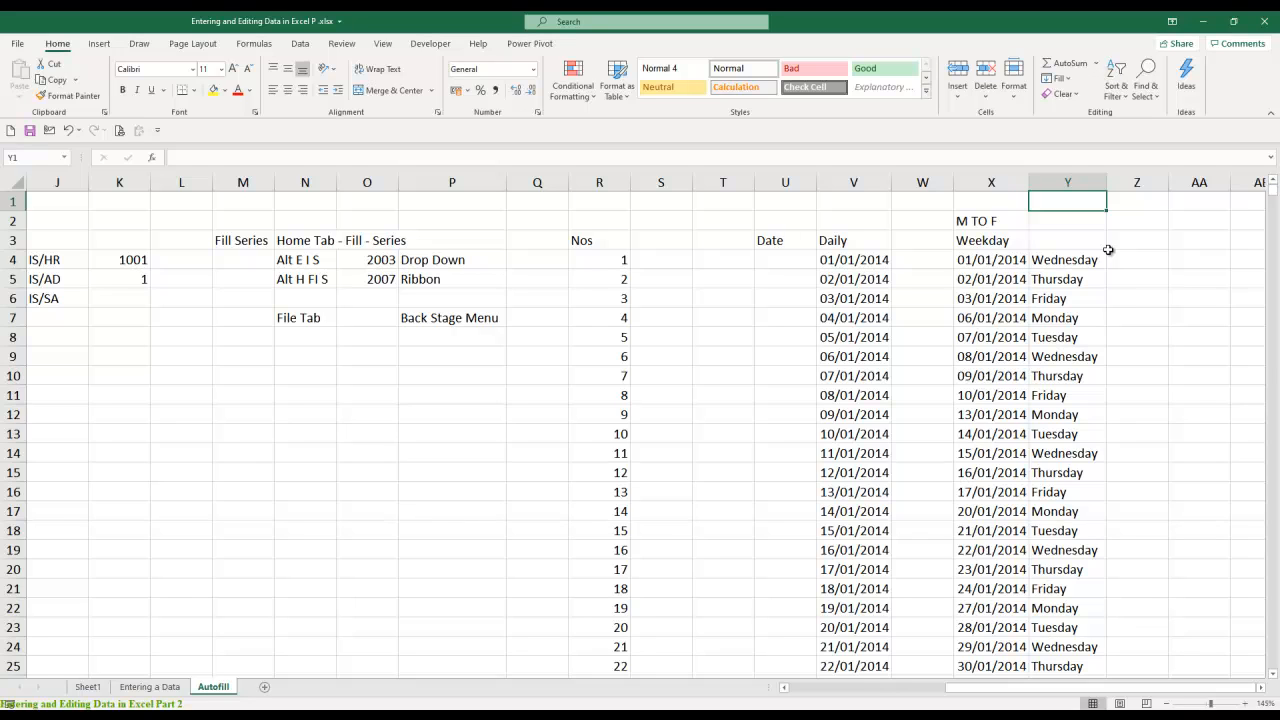
- Insert a new column at W, directly beside the daily dates in column V
key(Left)
key(Left)
key(Down)
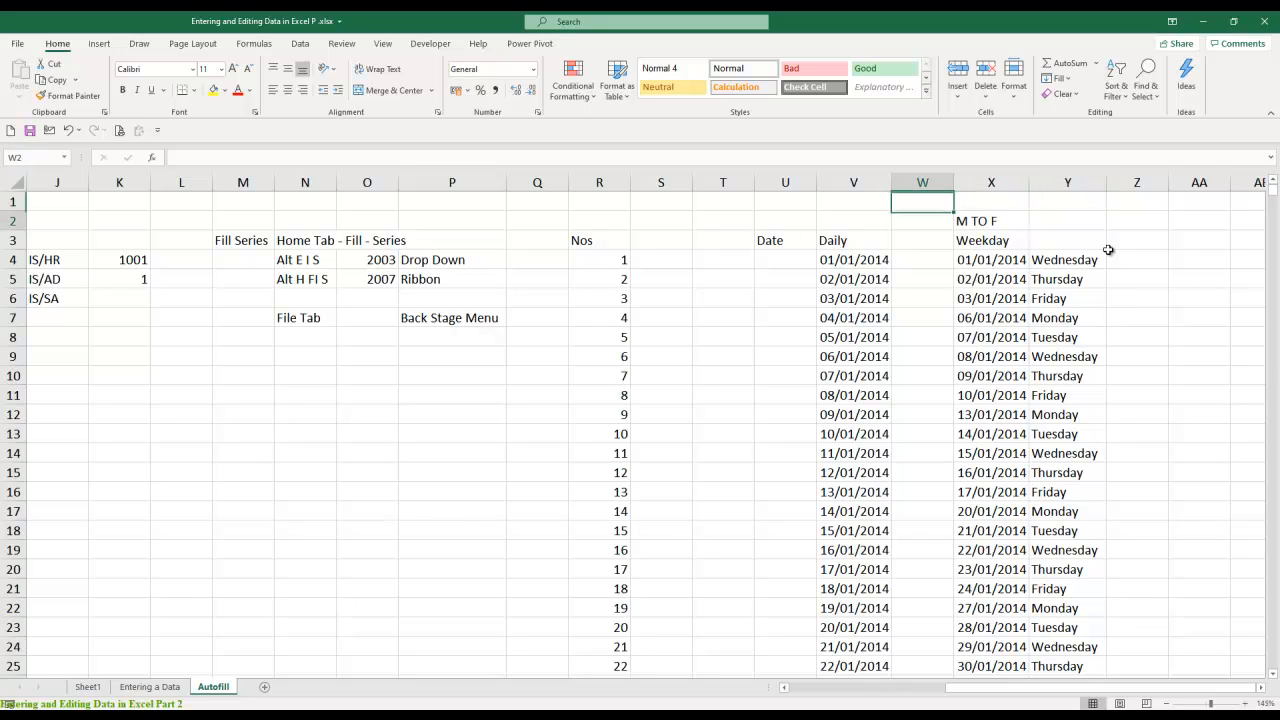
key(ctrl+space)
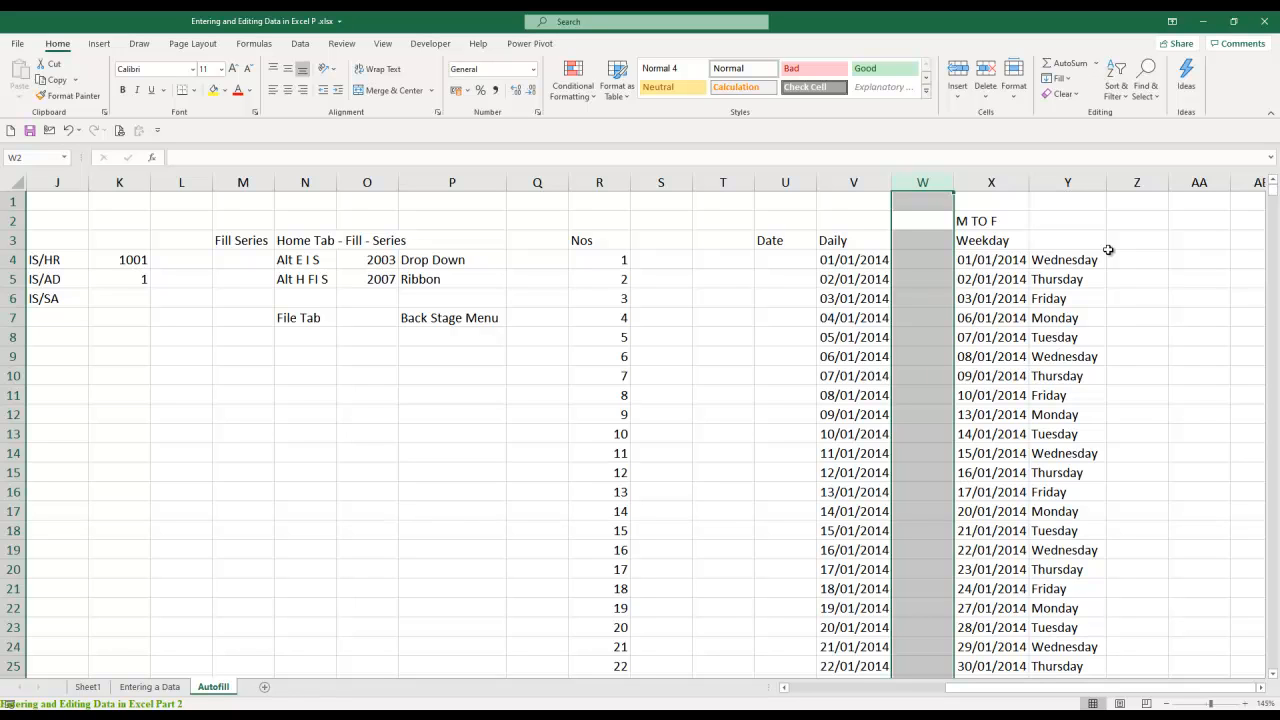
key(ctrl+plus)
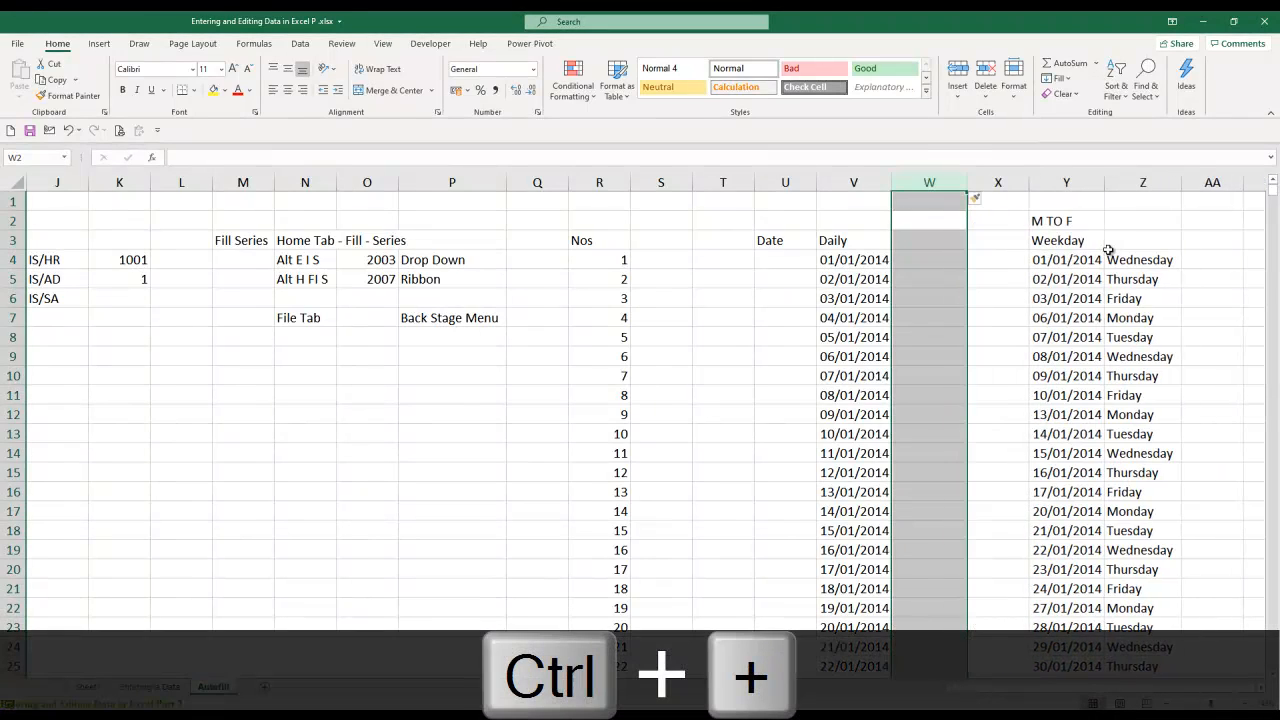
- Enter the formula =TEXT(V4,"DDDD") in W4 and autofill it down column W beside the daily dates
key(Down)
key(Down)
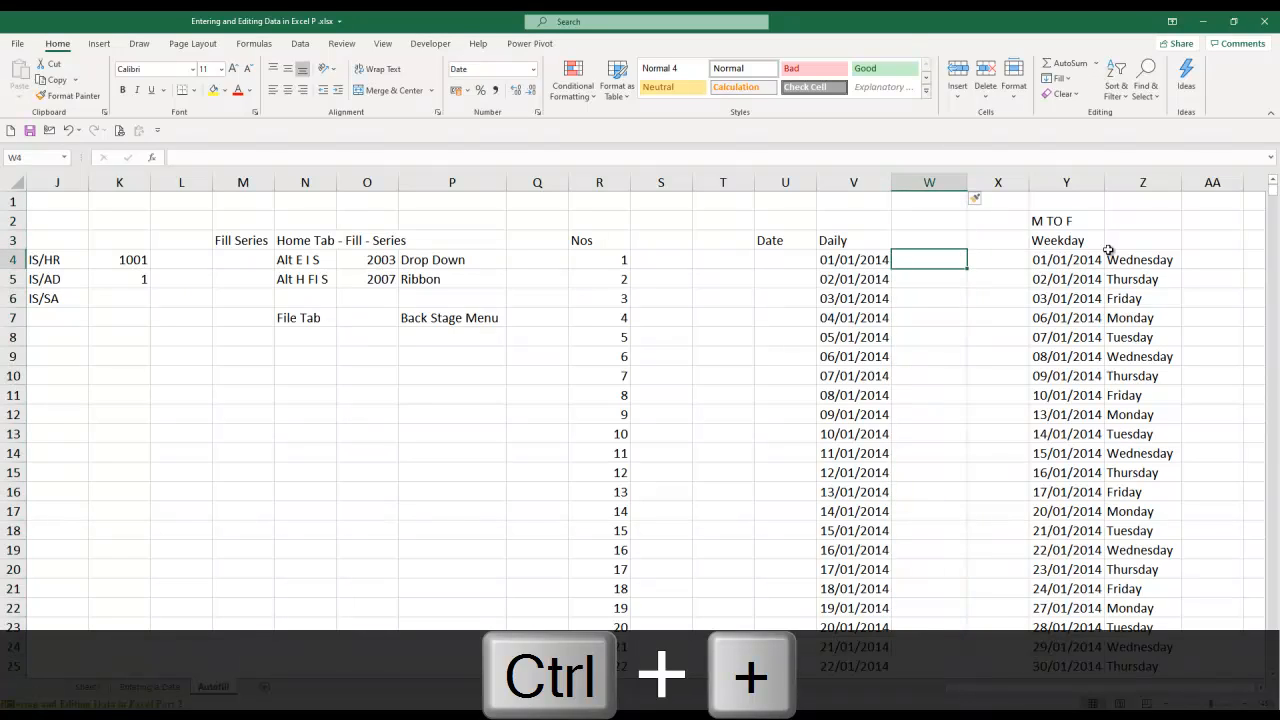
text(=text)
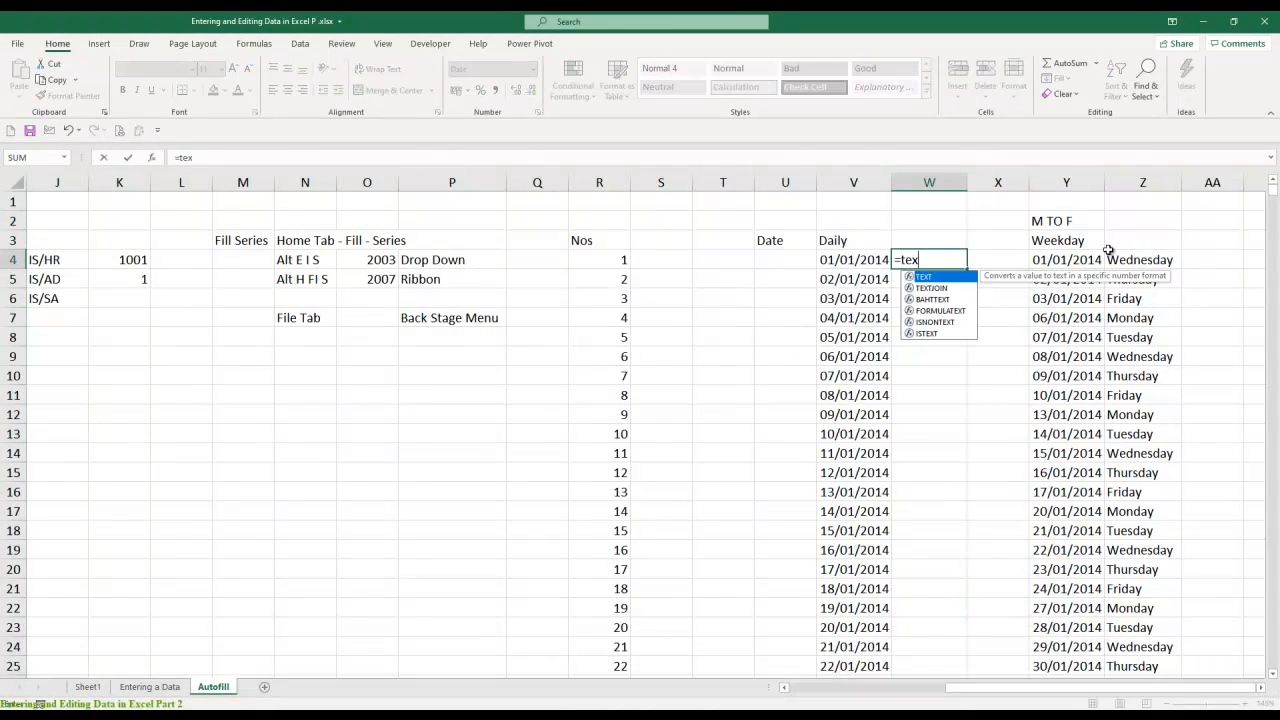
key(Tab)
key(Left)
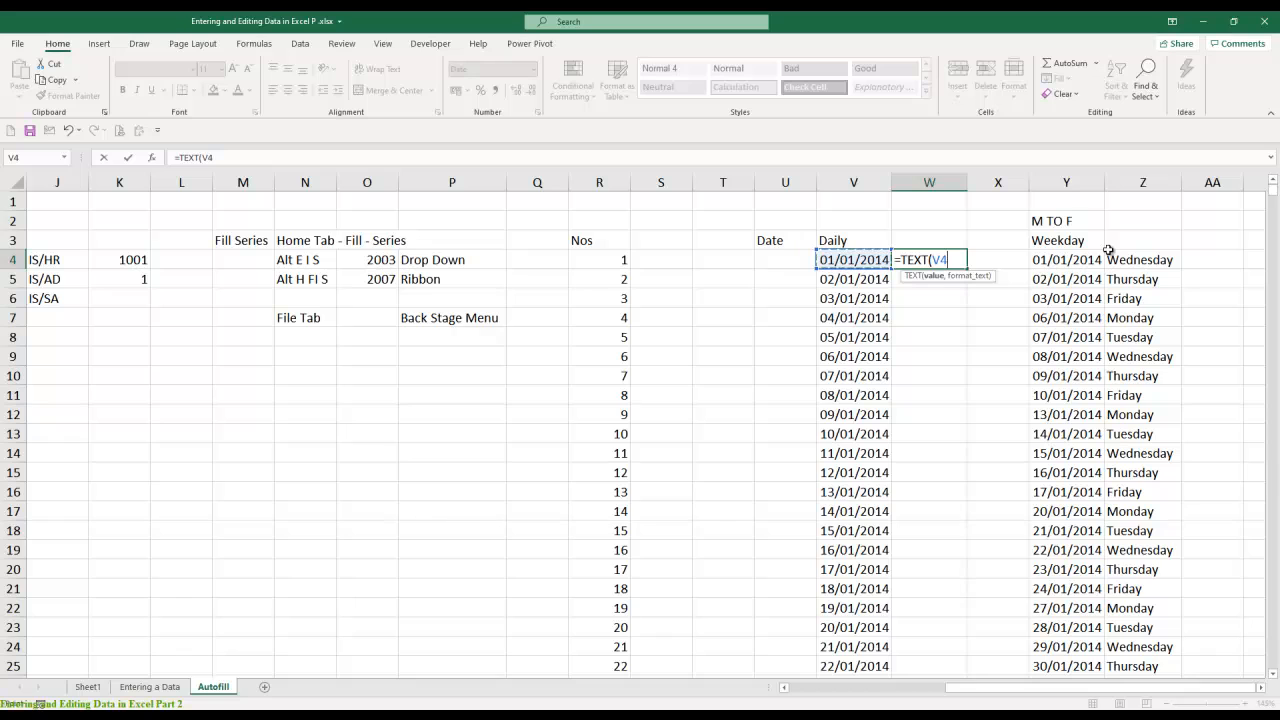
text(,"DDDD"))
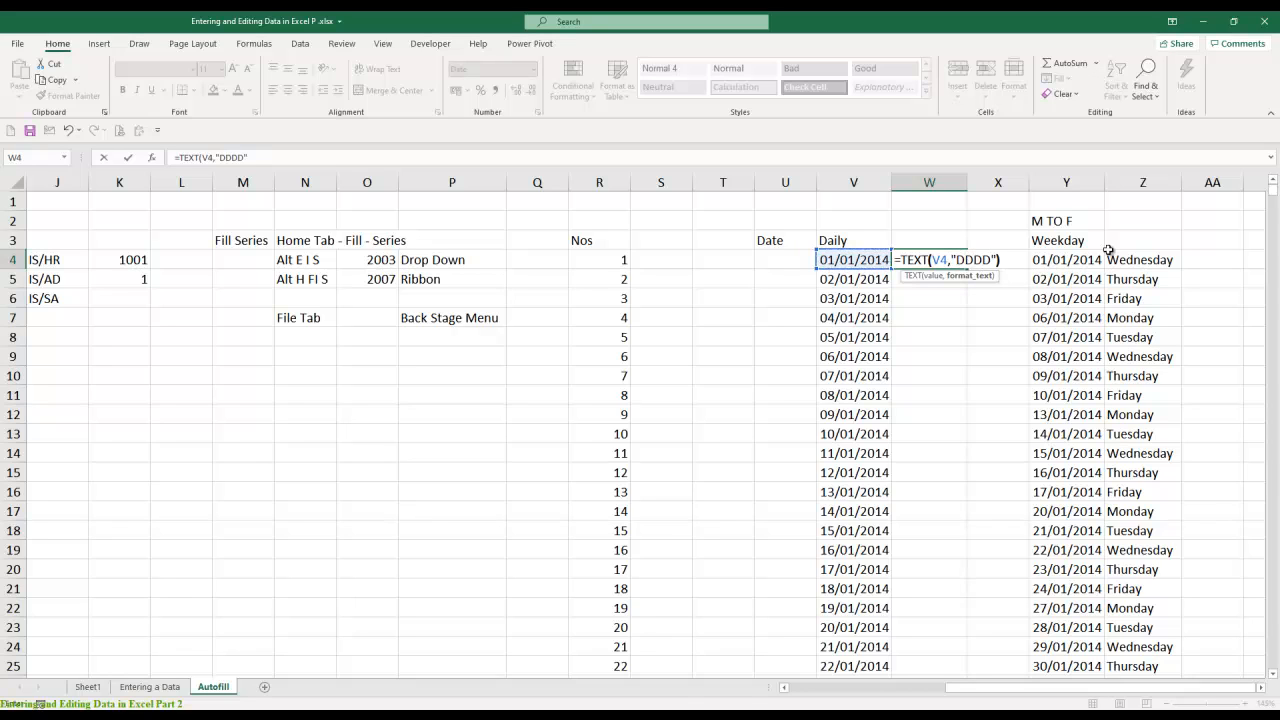
key(ctrl+Return)
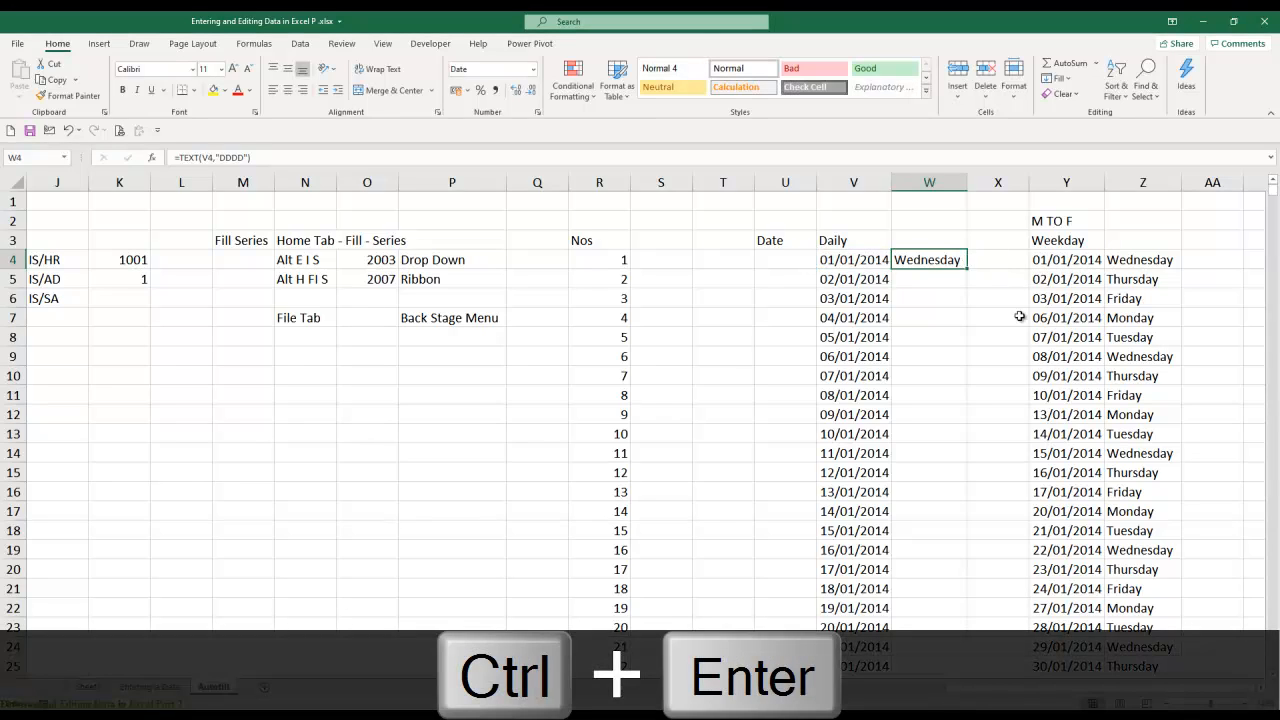
double_click(967, 268)
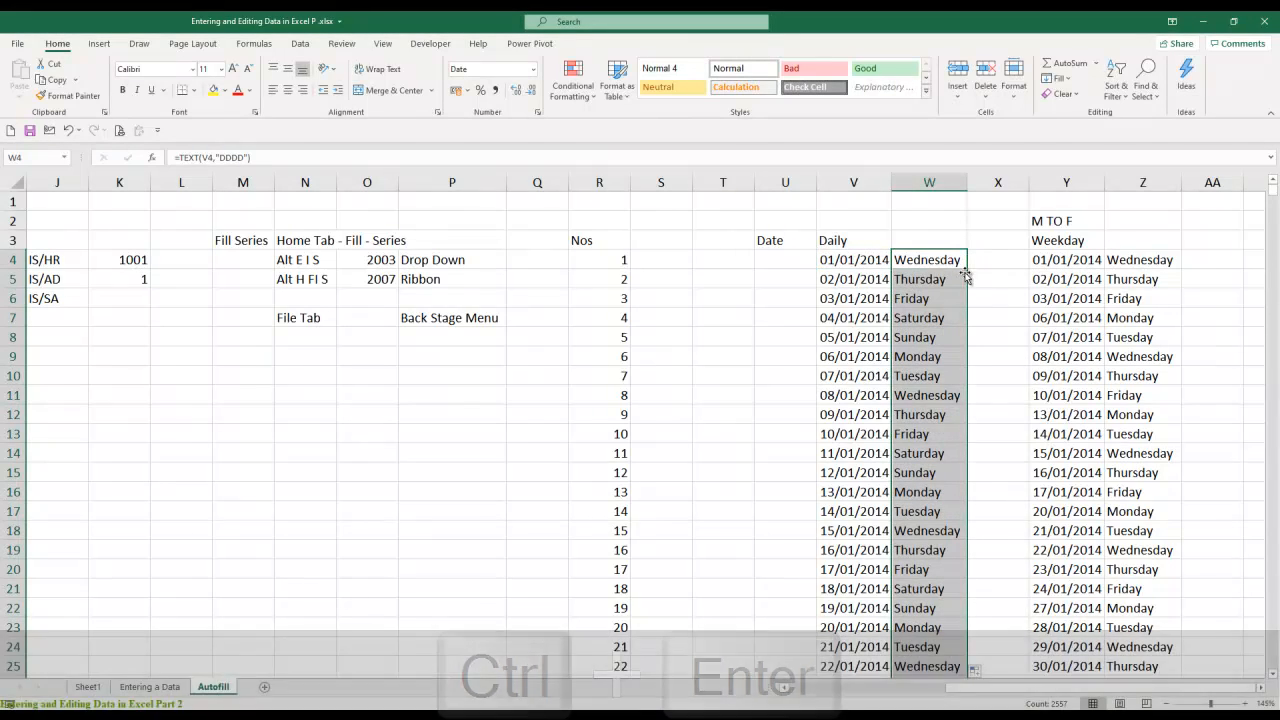
- Examine the first day names in column W beside the daily dates
key(Down)
key(Down)
key(Down)
key(Down)
key(Down)
key(Down)
key(Down)
key(Down)
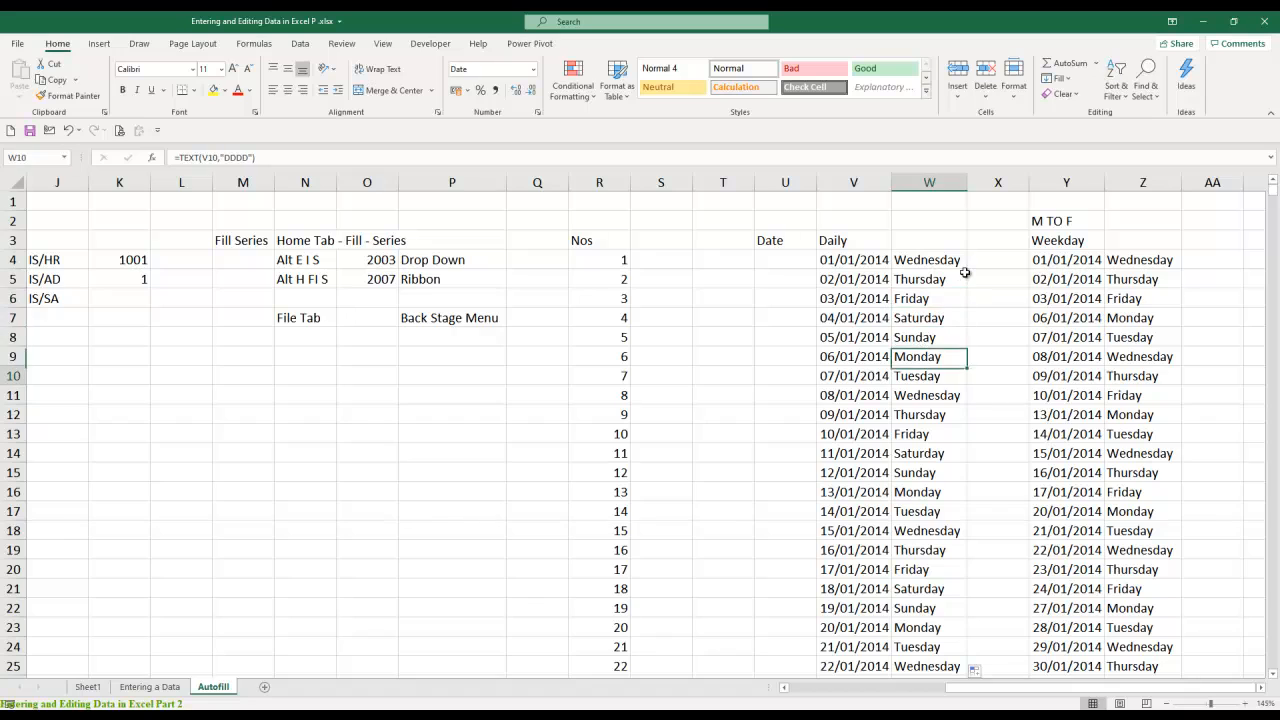
- Enter the header Day in cell W3 above the day names of the daily series
key(Up)
key(ctrl+Up)
key(Up)
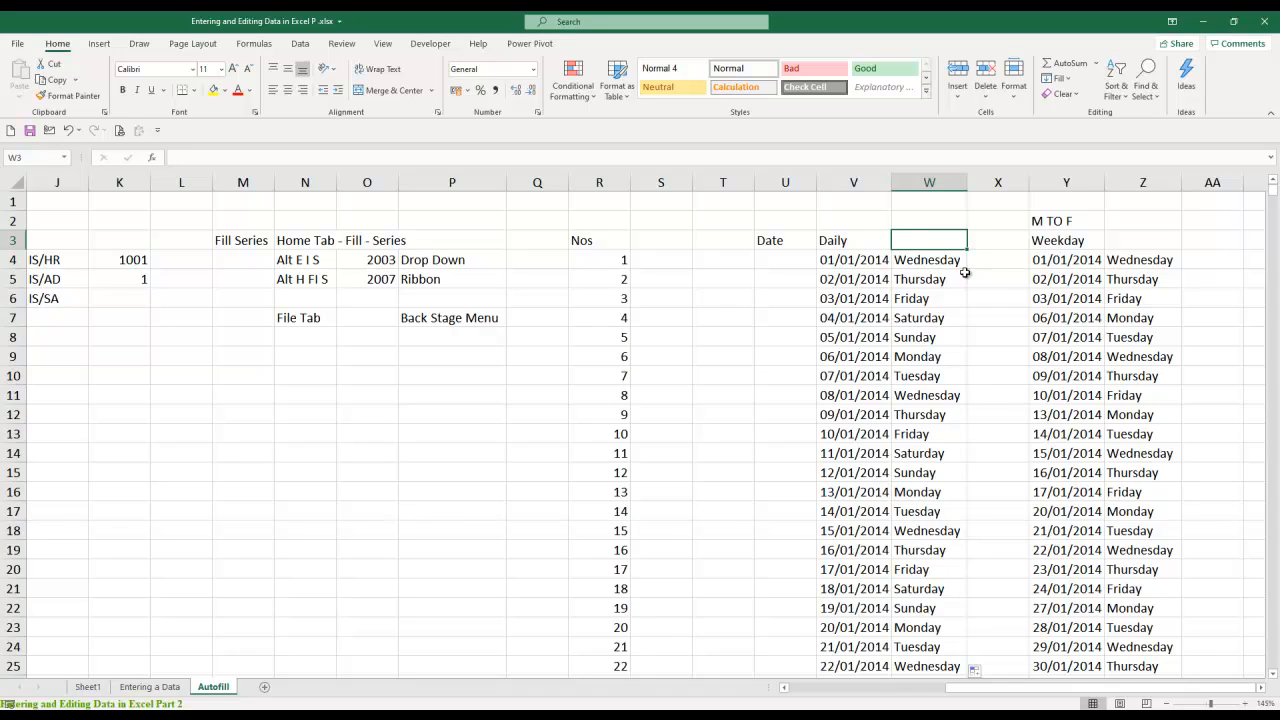
text(Day)
key(Return)
key(Up)
key(Left)
key(Right)
key(Left)
key(Right)
key(Left)
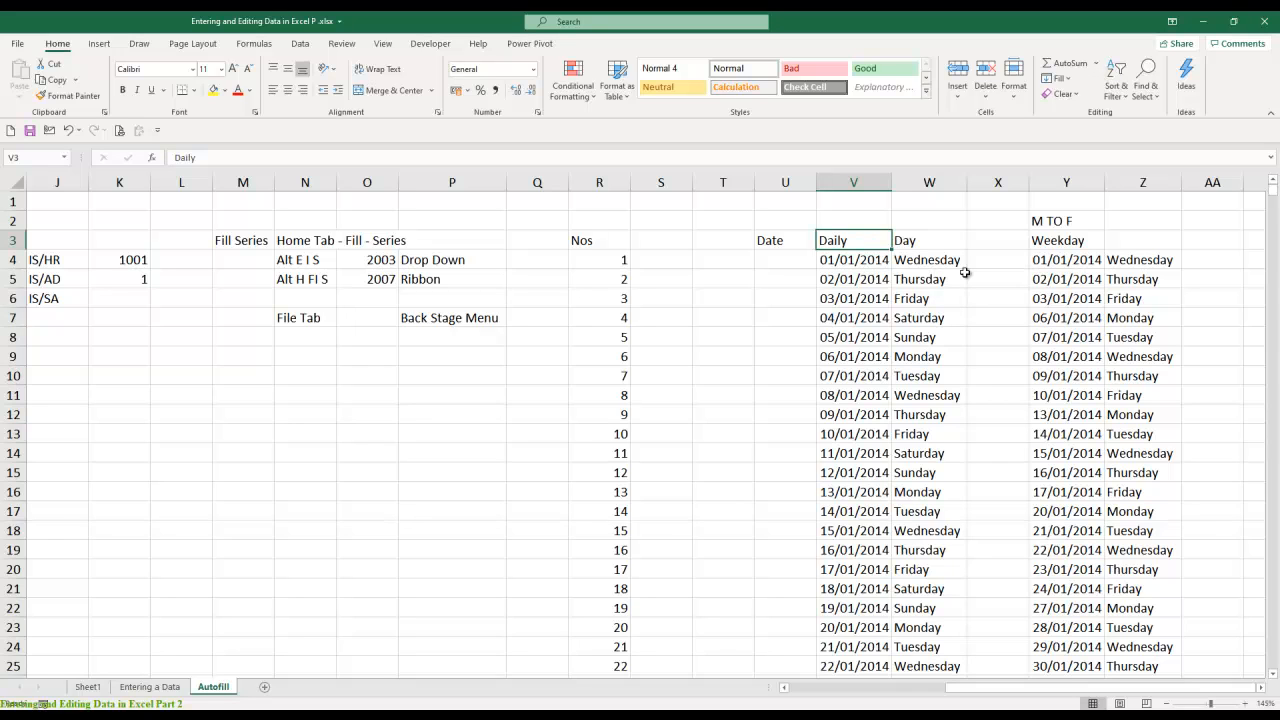
key(Right)
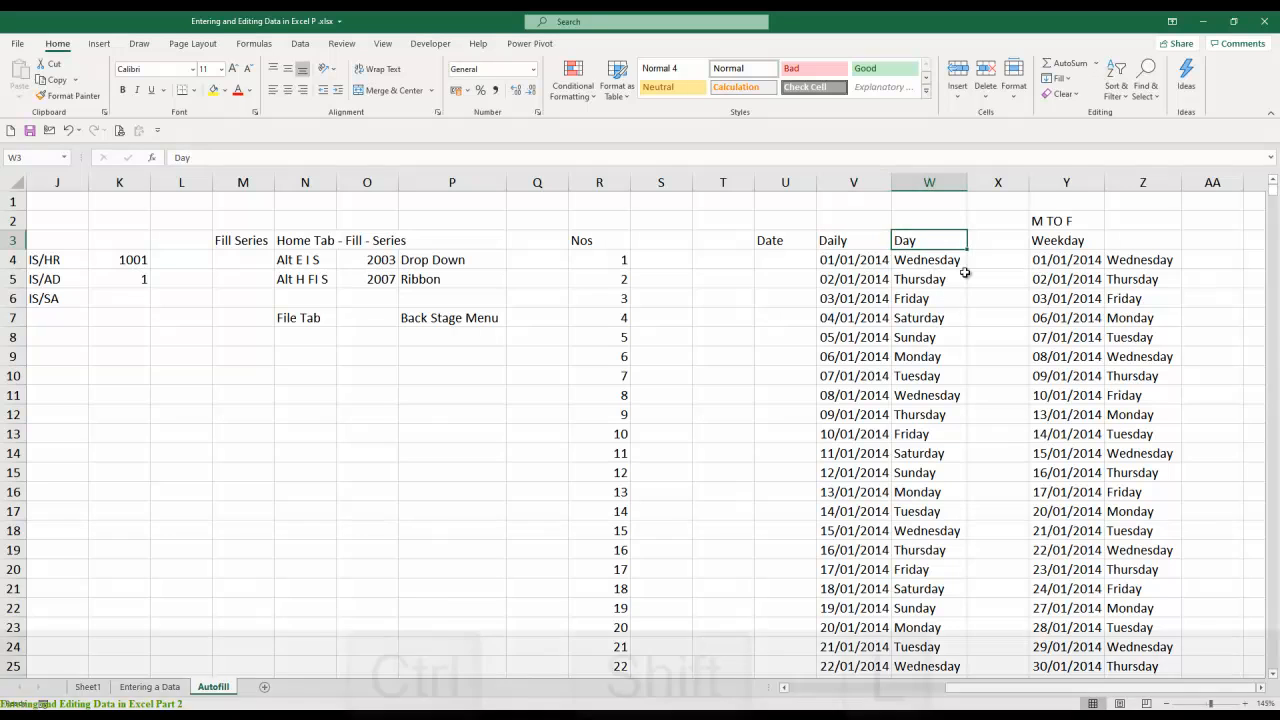
- Add a filter to the daily date headers and filter the Day column to show only Saturday and Sunday
key(ctrl+shift+l)
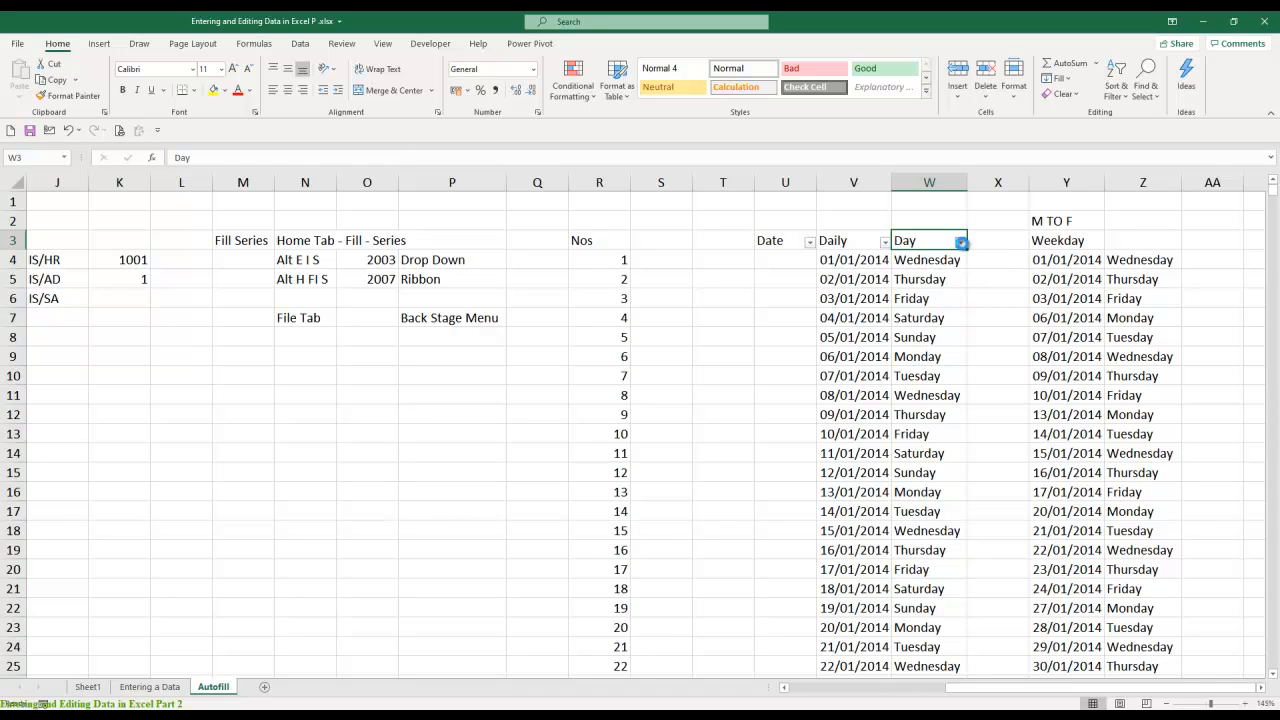
click(960, 243)
click(850, 383)
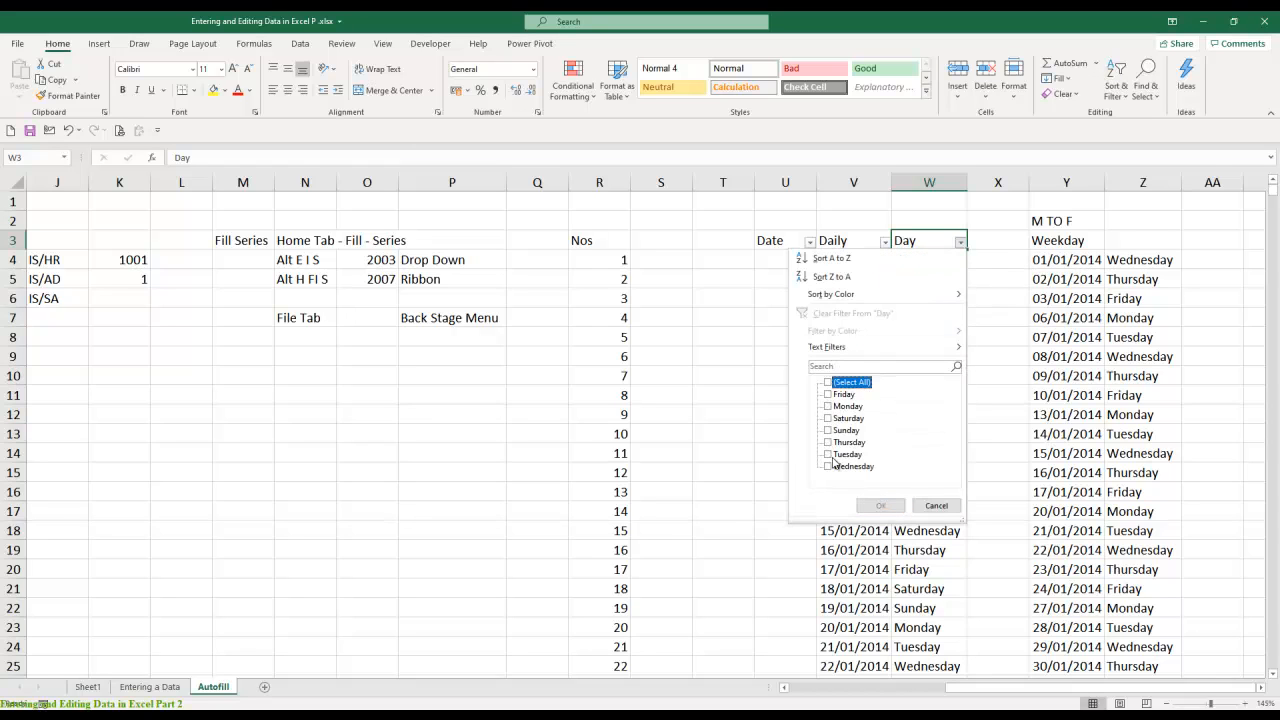
click(840, 430)
click(840, 418)
click(880, 505)
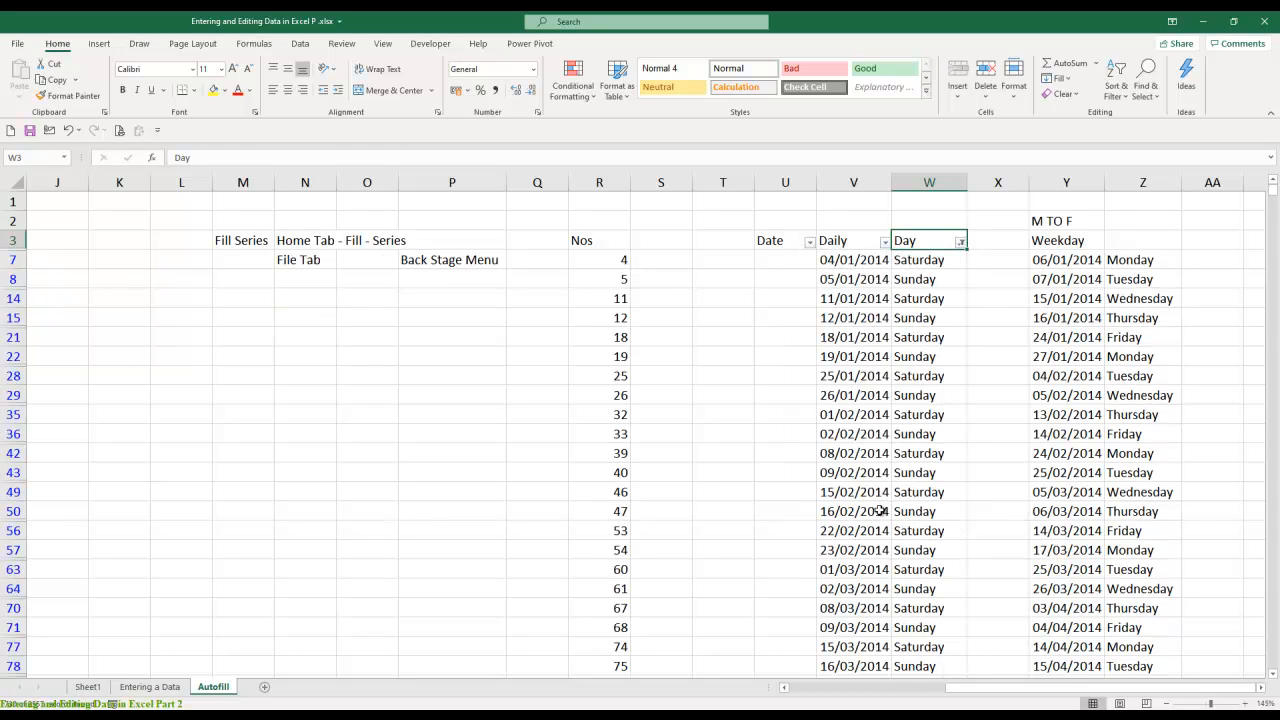
- Copy the filtered Daily and Day columns with their headers and paste them into a new sheet starting at E3
key(Left)
key(ctrl+shift+Right)
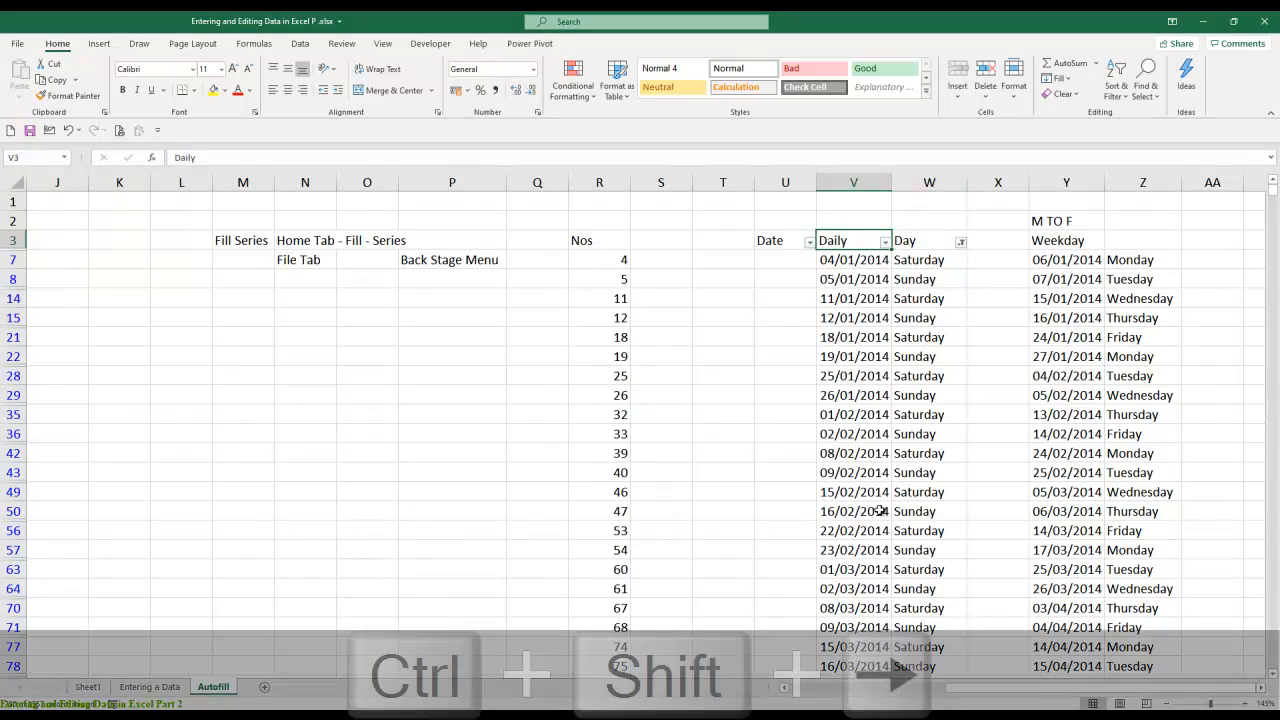
key(ctrl+shift+Down)
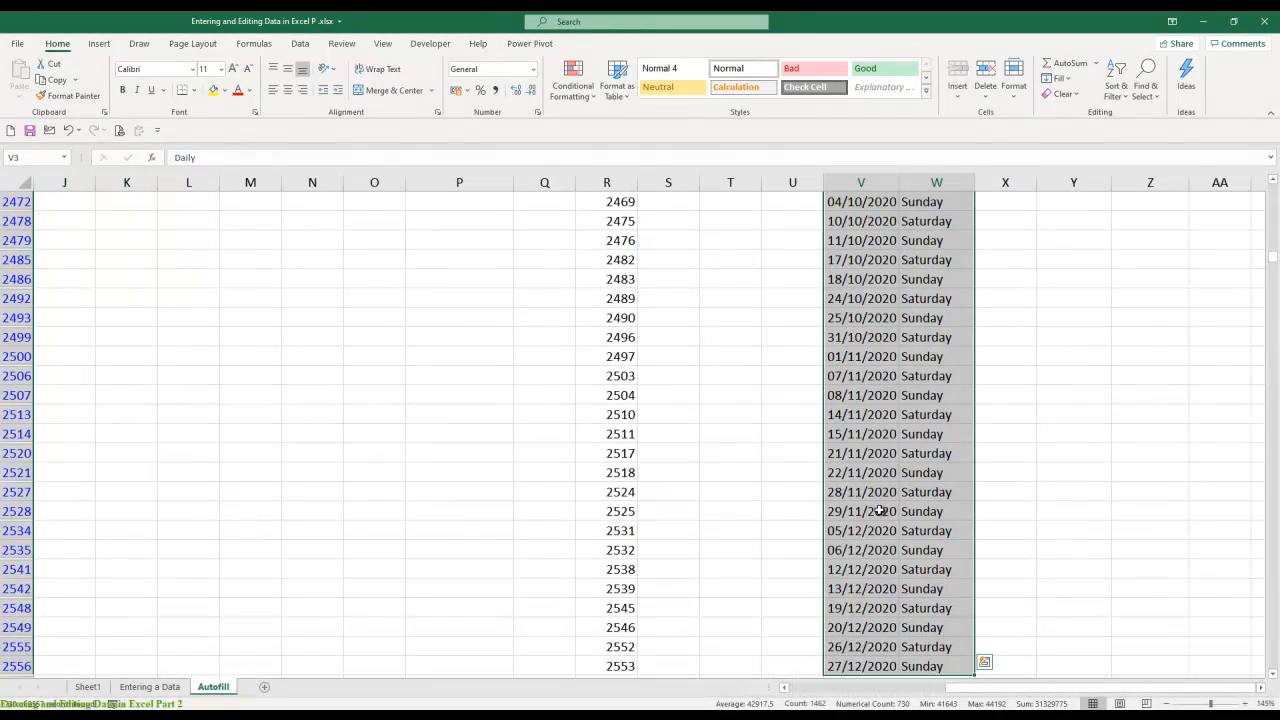
key(ctrl+c)
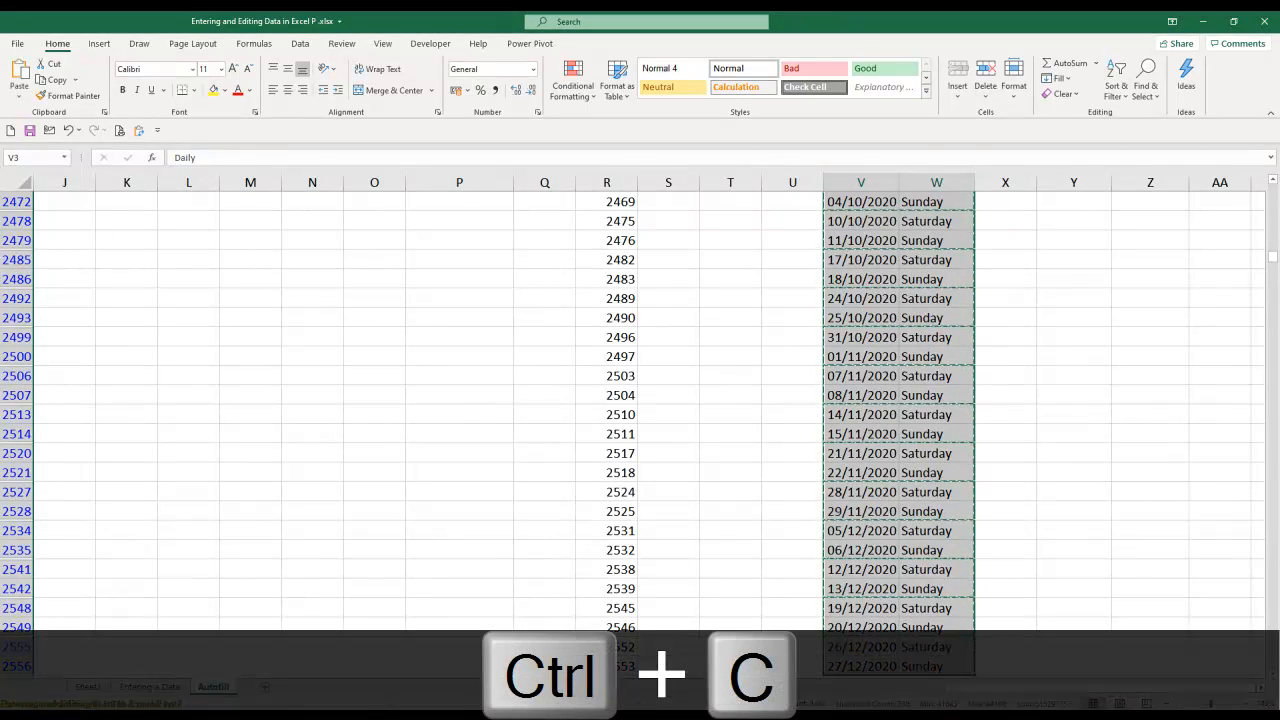
click(260, 686)
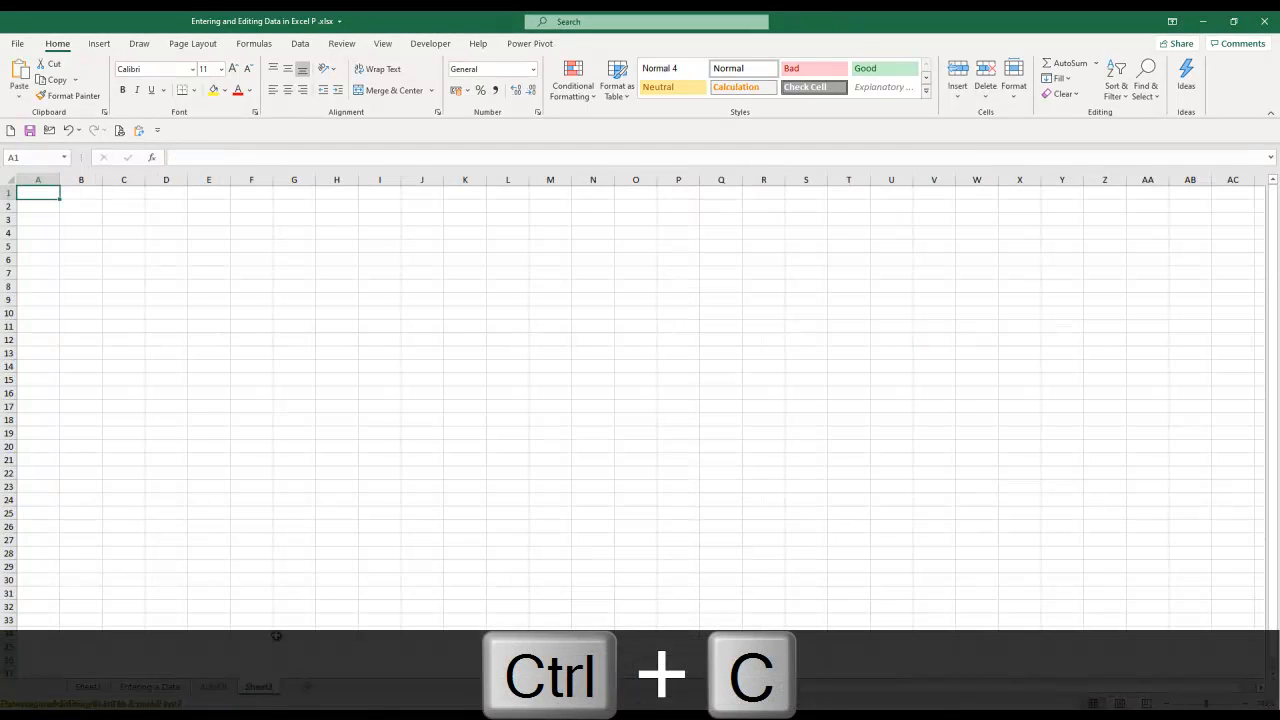
click(203, 221)
key(ctrl+v)
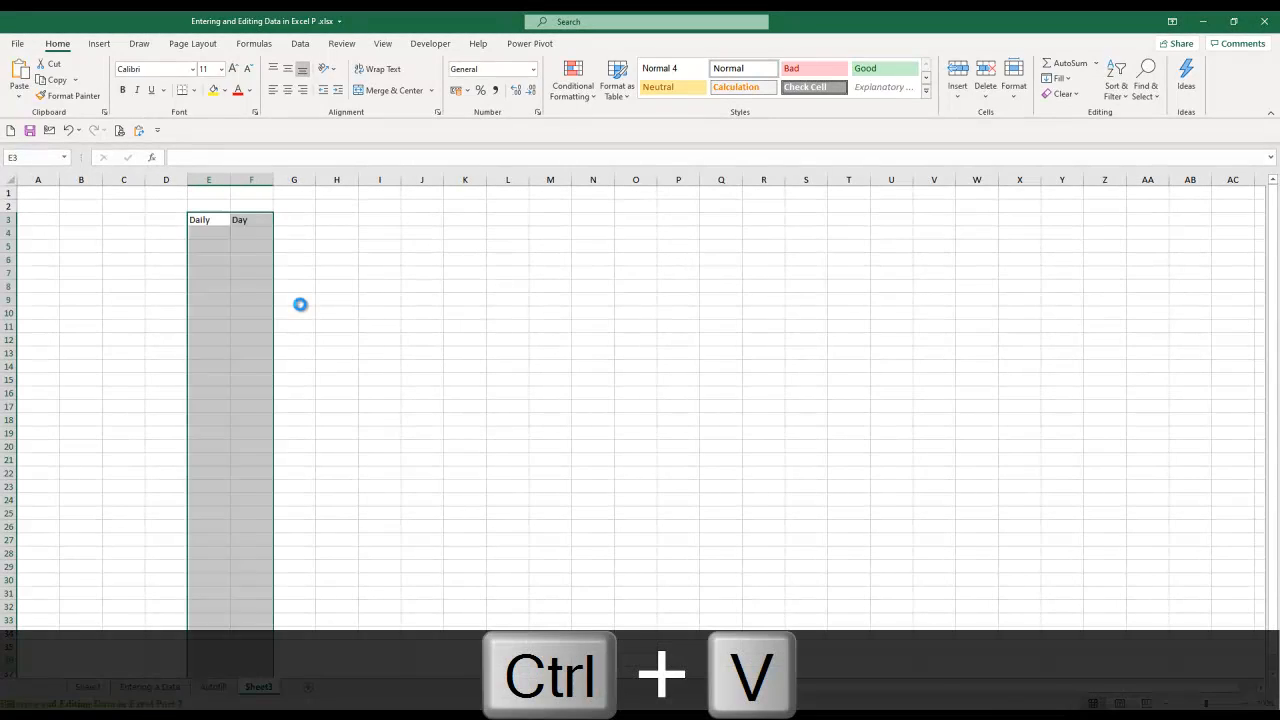
- Autofit the widths of columns E and F on the new sheet to show the weekend dates
key(alt+o)
key(c)
key(a)
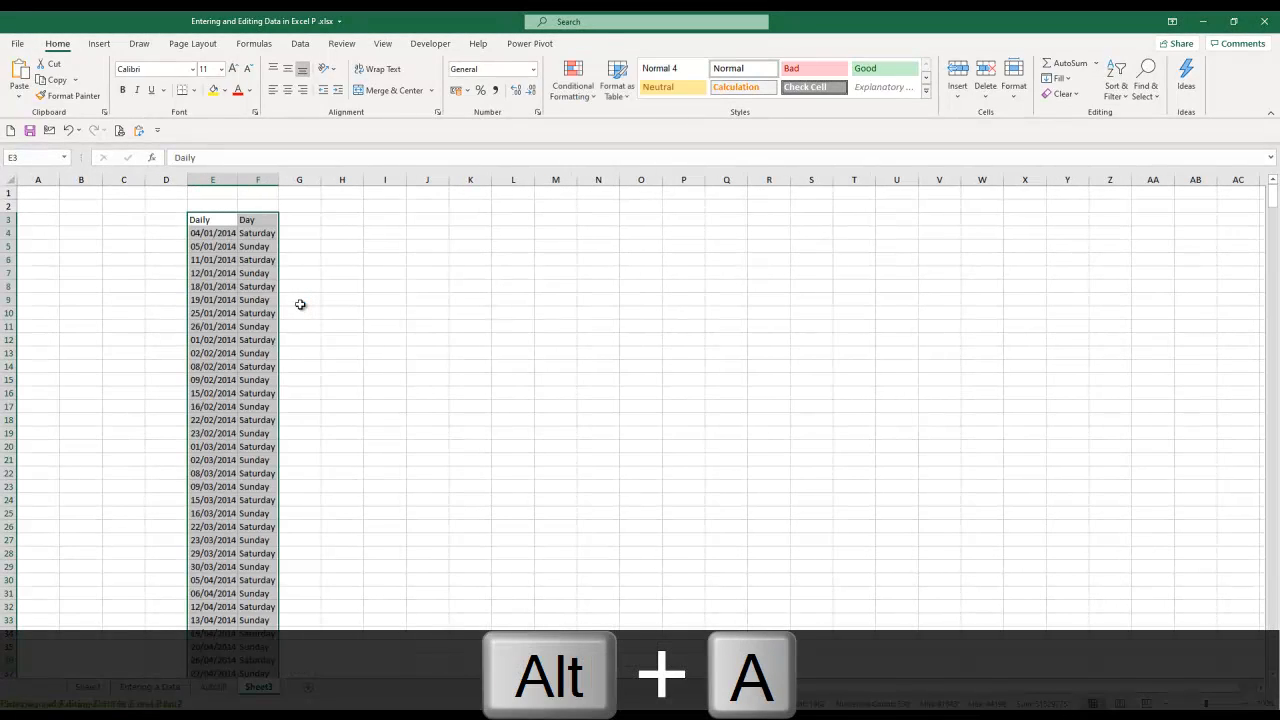
click(317, 305)
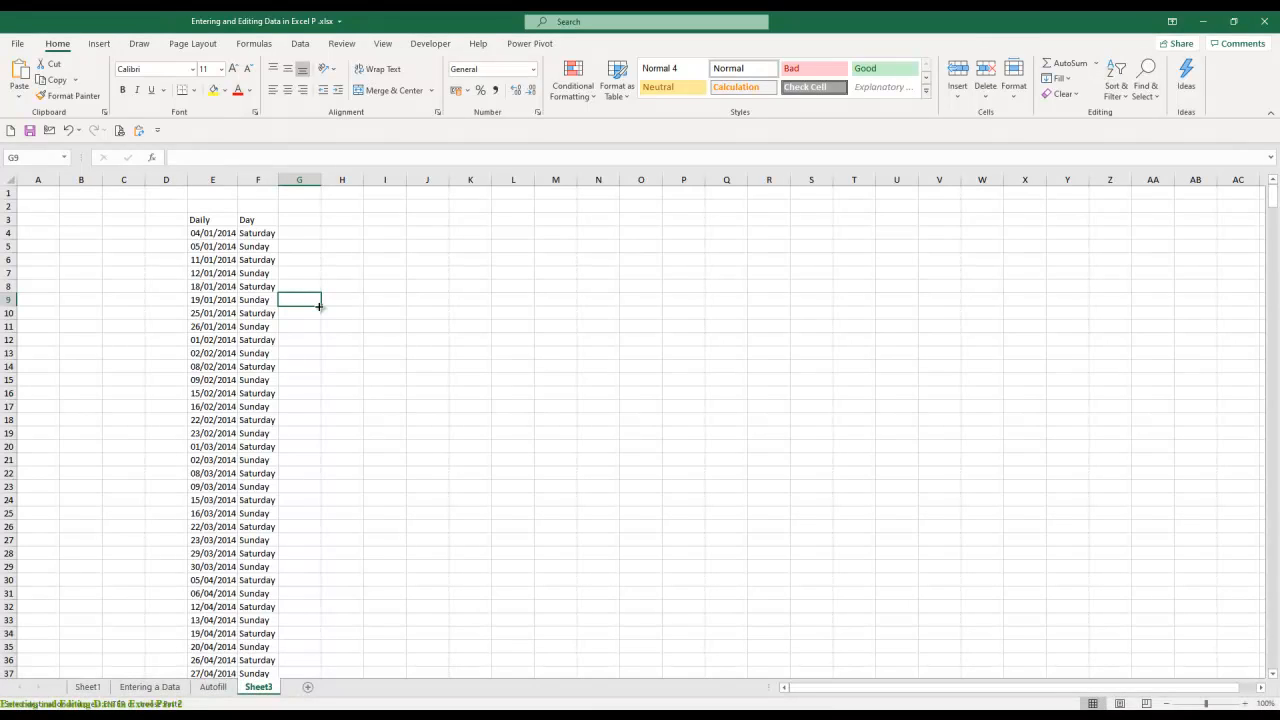
click(213, 233)
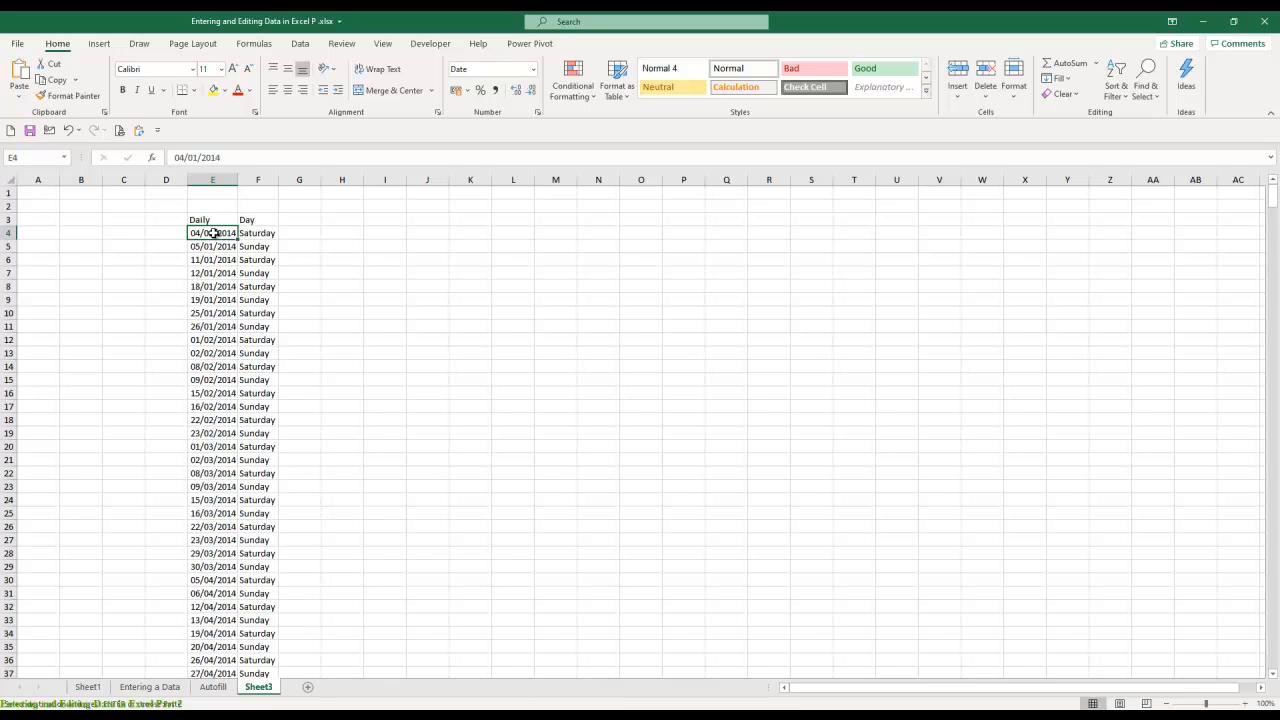
- Return to the Autofill sheet and remove the filter from the daily date list
key(ctrl+Page_Up)
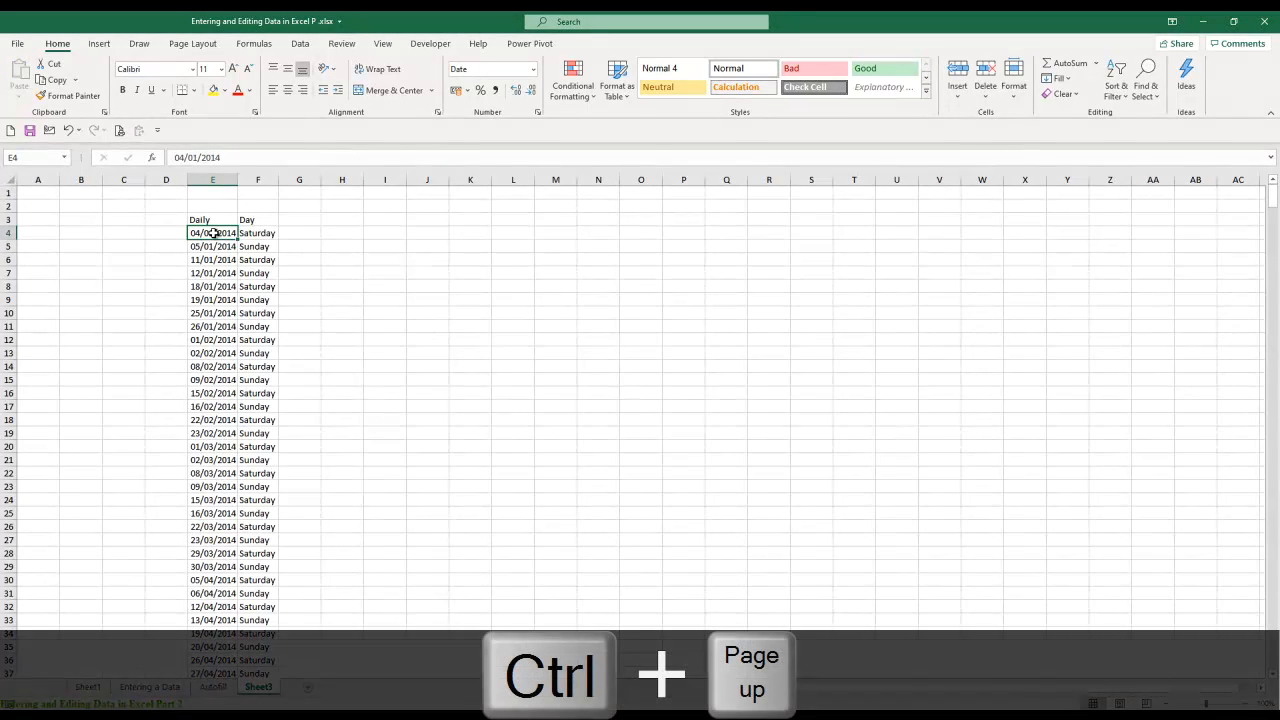
key(ctrl+Up)
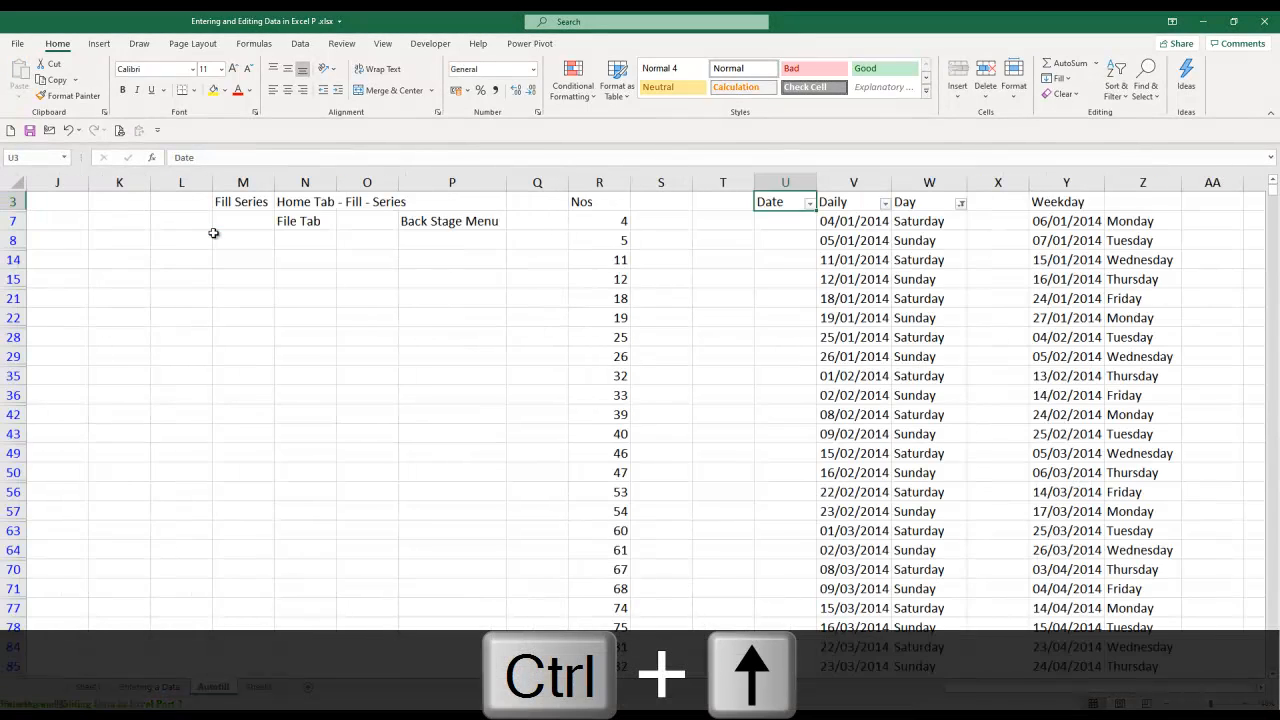
key(ctrl+Right)
key(Left)
key(ctrl+Left)
key(ctrl+Left)
key(ctrl+Left)
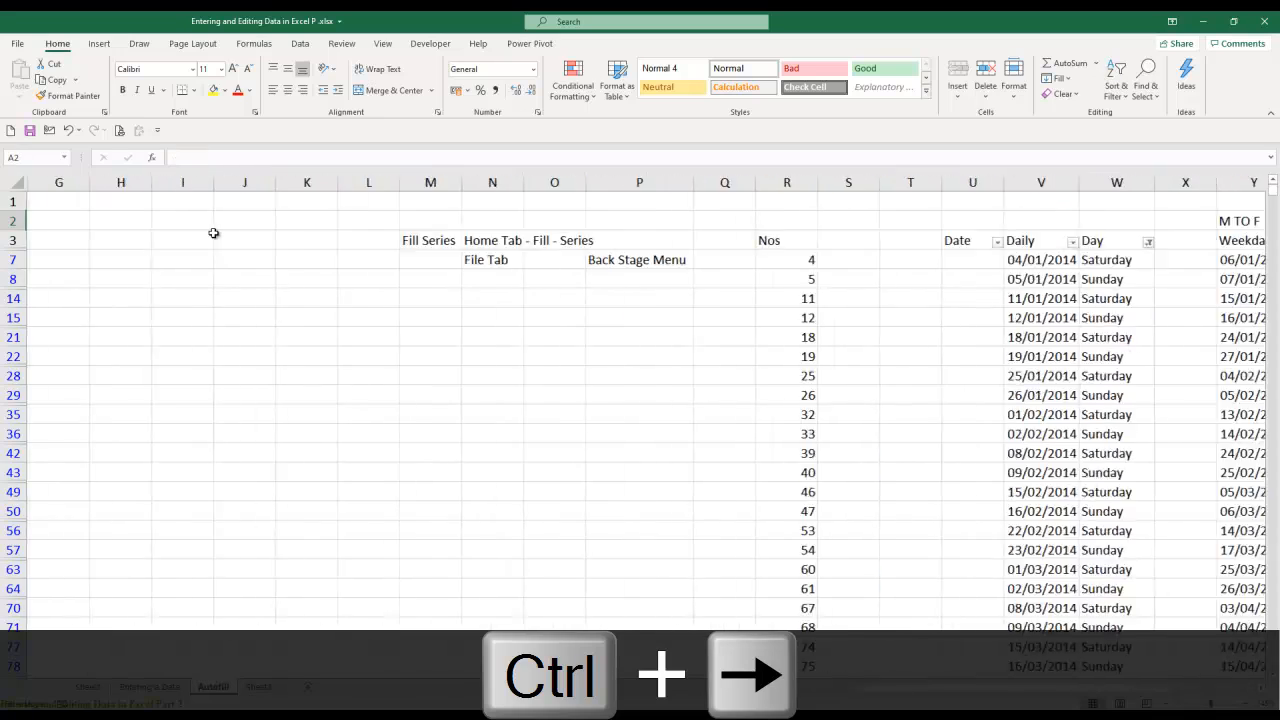
key(Right)
key(Right)
key(Right)
key(ctrl+Right)
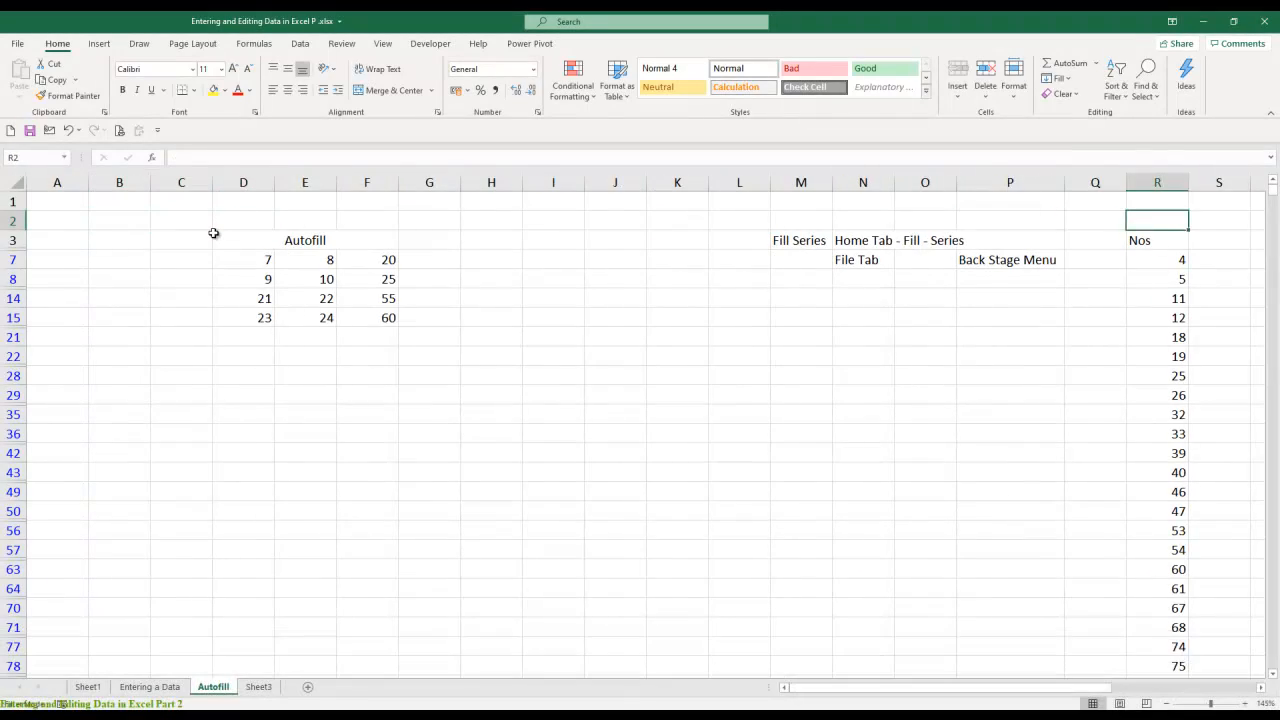
key(Right)
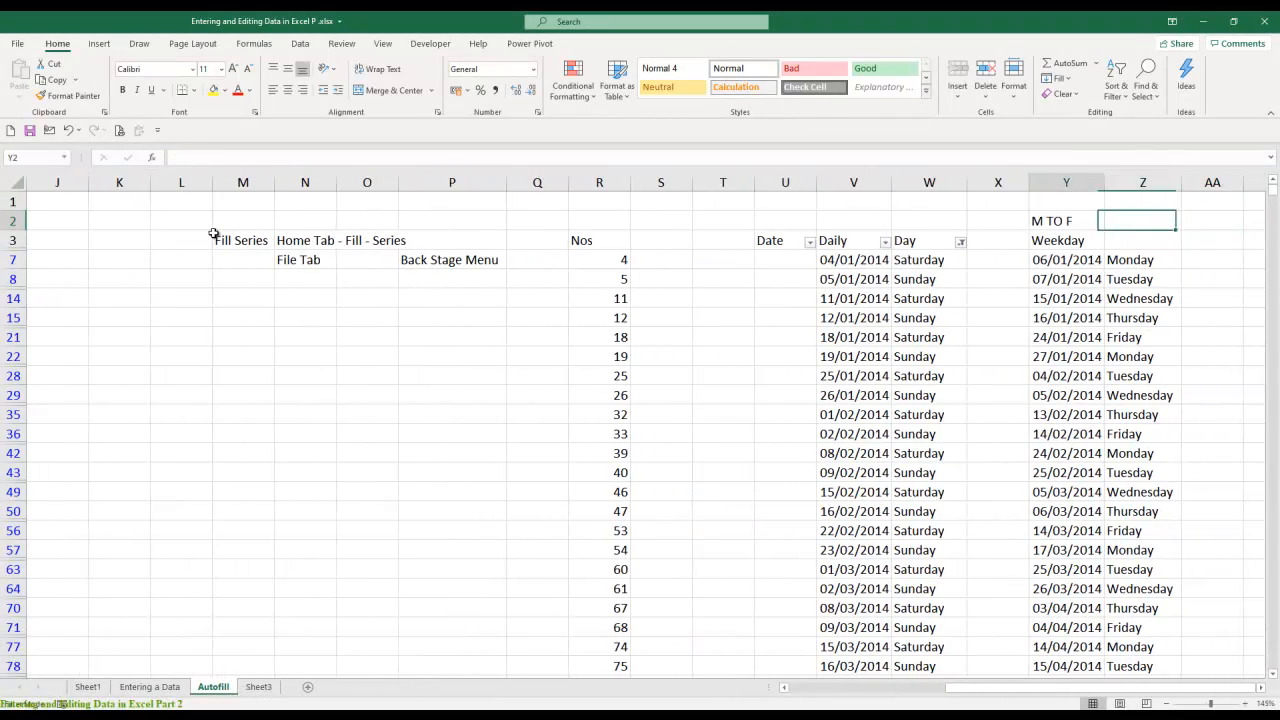
key(Left)
key(Left)
key(Left)
key(Left)
key(Left)
key(Down)
key(Right)
key(Right)
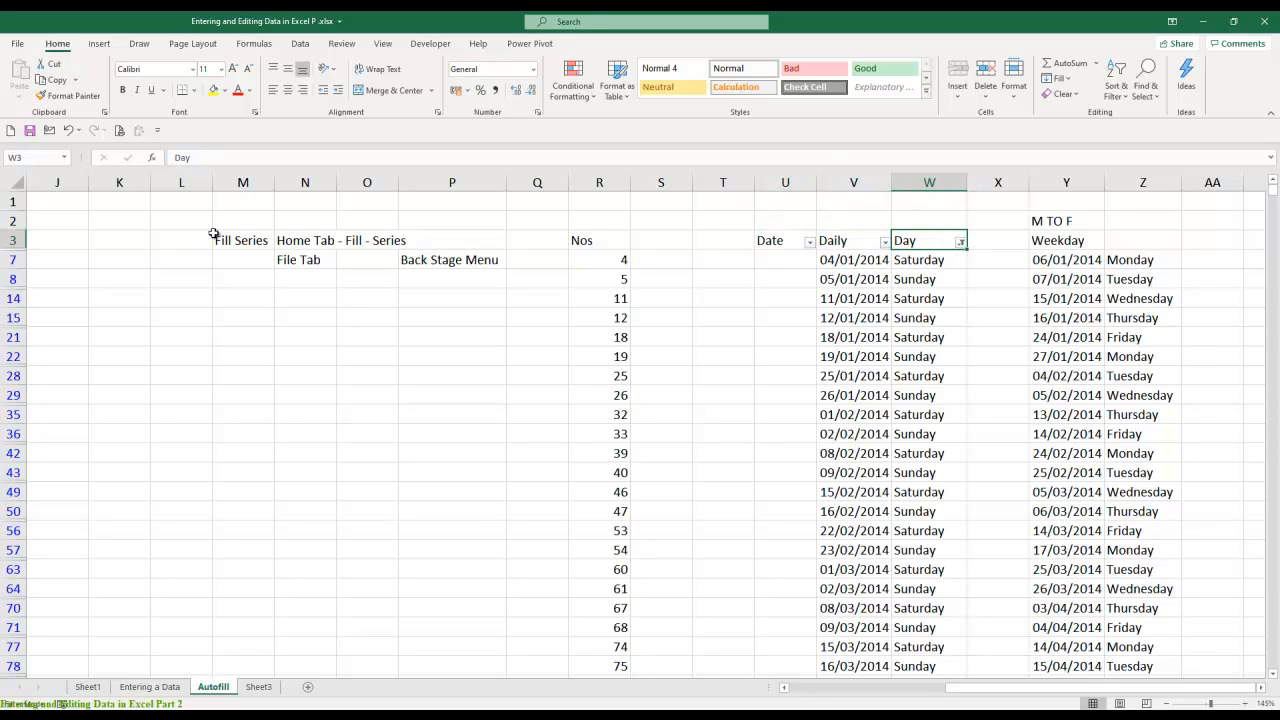
key(ctrl+shift+l)
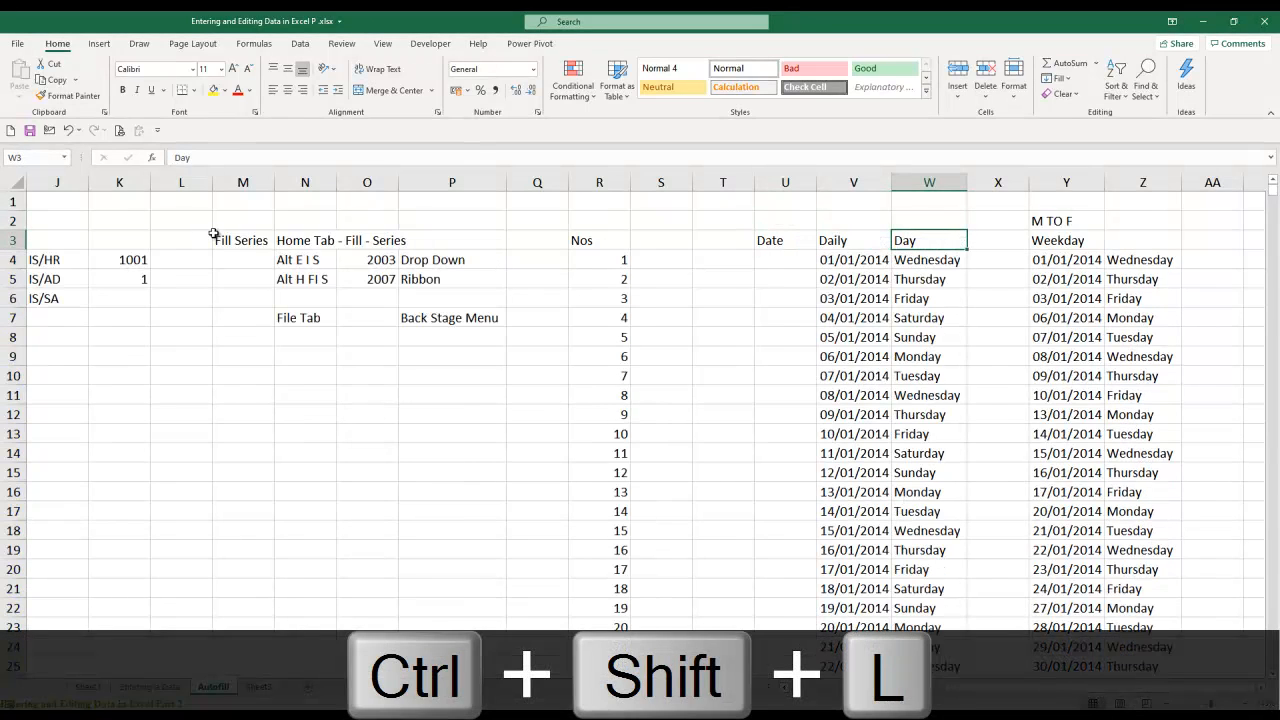
- Enter the note "Add or Remove" in T5 and "Filter" in T6
key(Left)
key(Left)
key(Left)
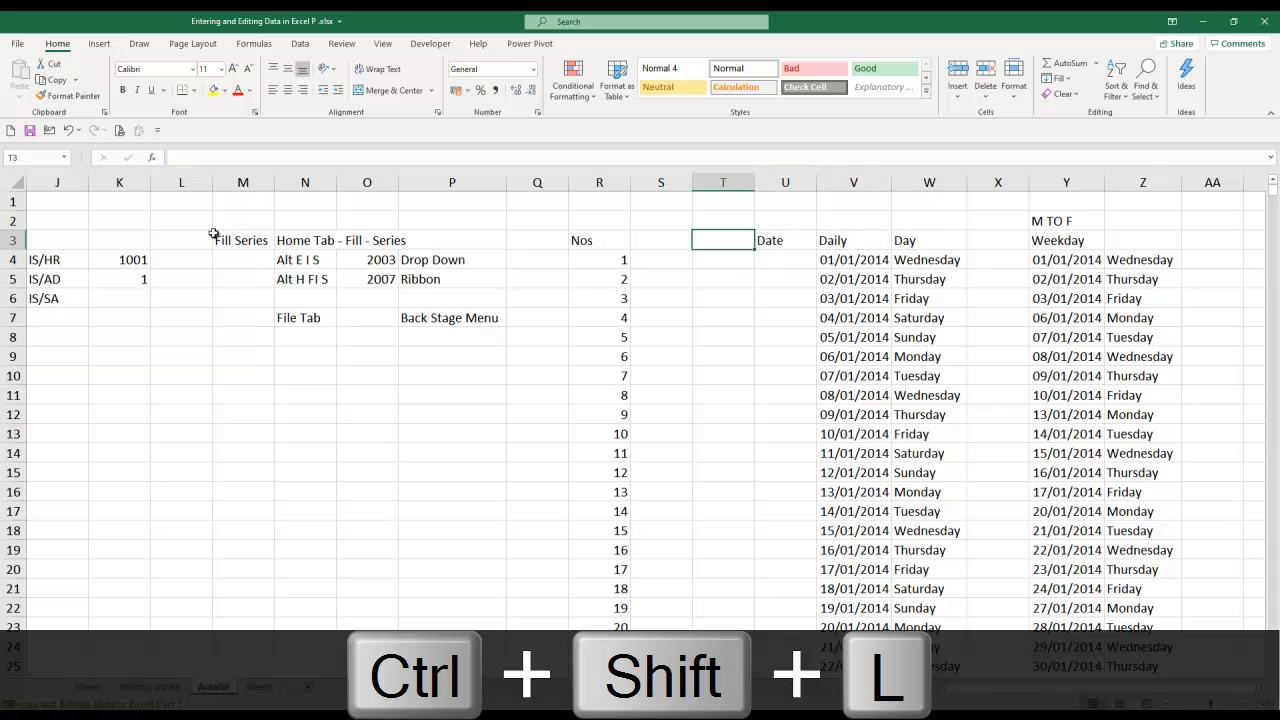
key(Down)
key(Down)
text(Add)
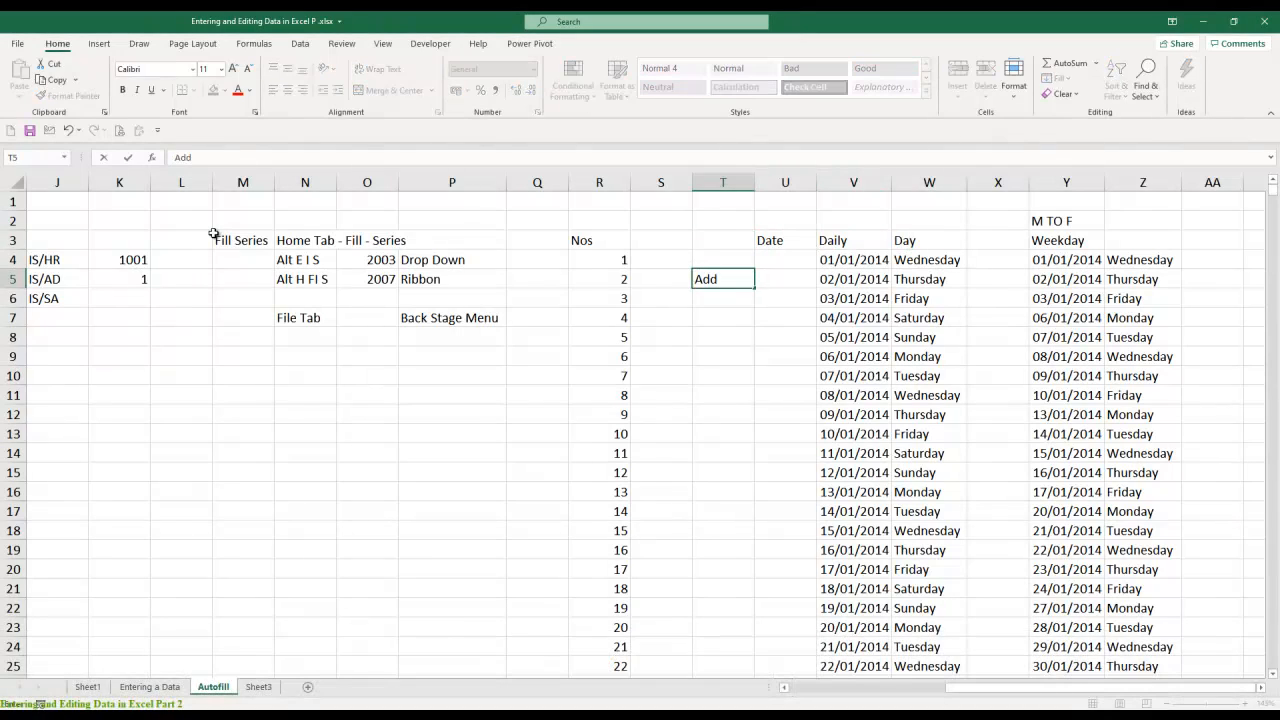
text( or Remove)
key(Return)
text(Fo)
key(BackSpace)
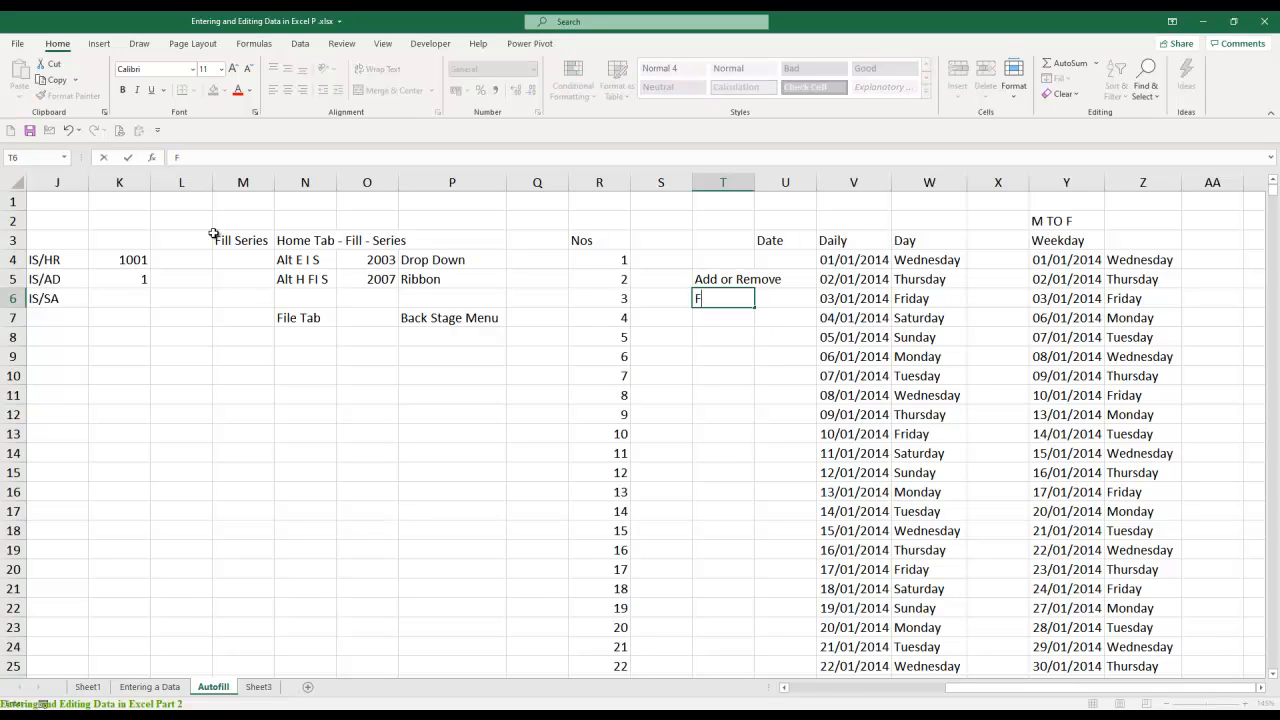
text(ilter)
key(Return)
- Enter the filter shortcuts "Ctrl Shift L" in T7 and "Alt D F F" in T8, and autofit column T
text(Ctr)
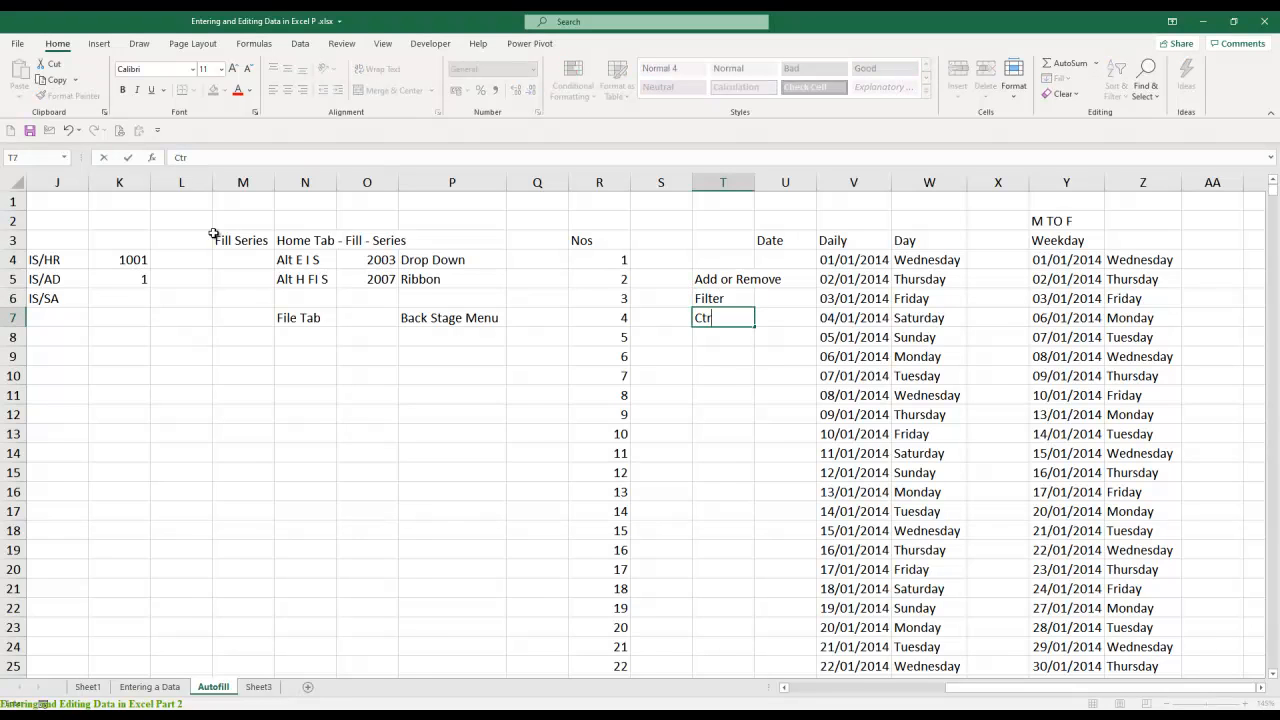
text(l Shfit)
key(BackSpace)
key(BackSpace)
key(BackSpace)
text(ift L)
key(Return)
text(Alt )
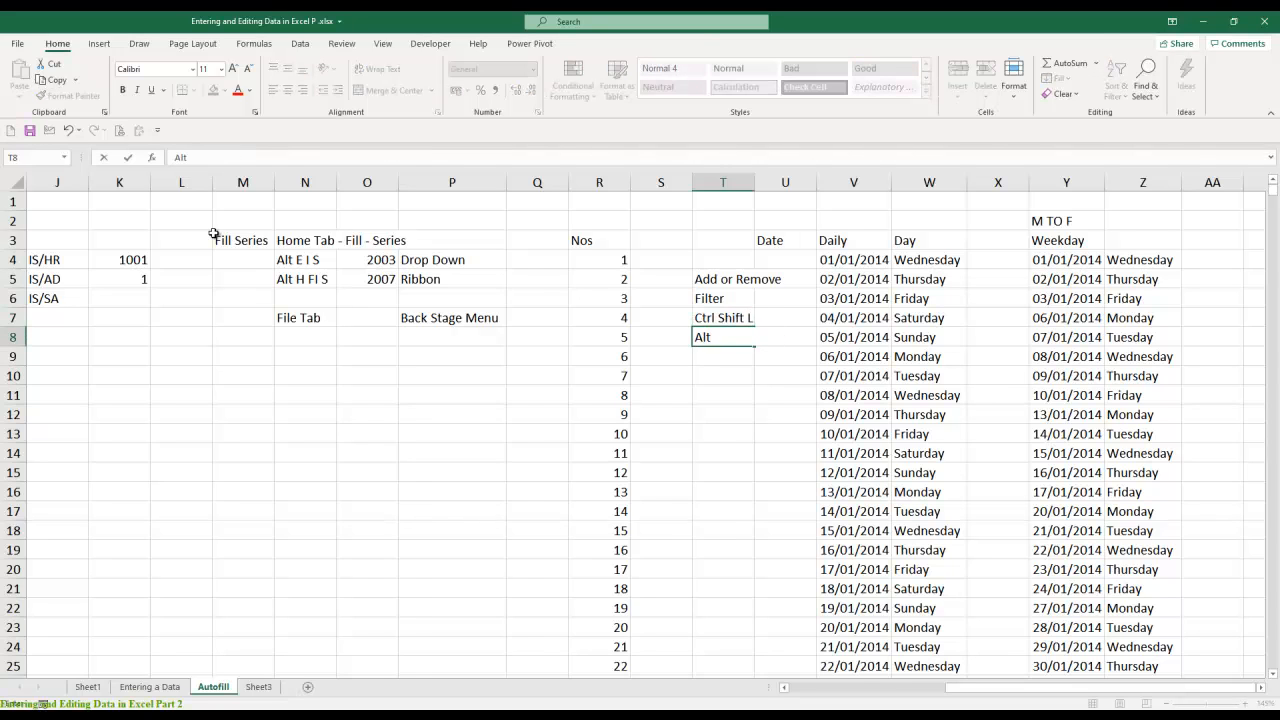
text(D F F)
key(Return)
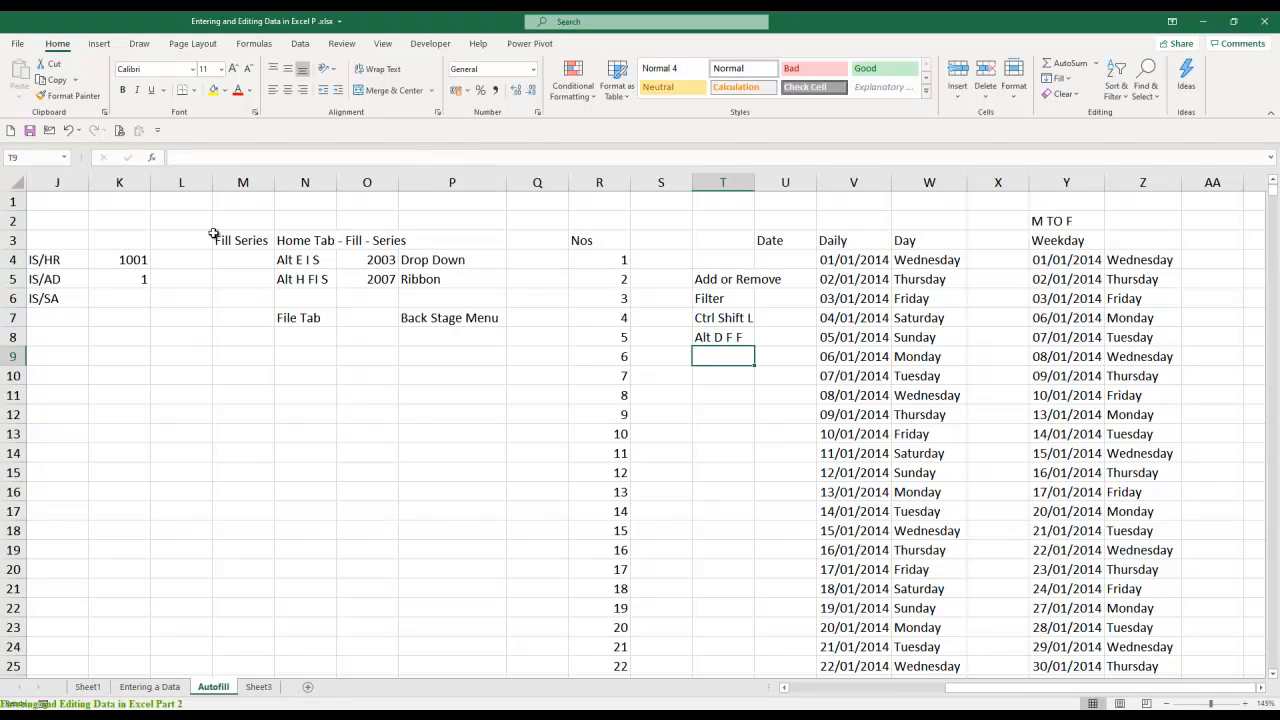
double_click(754, 182)
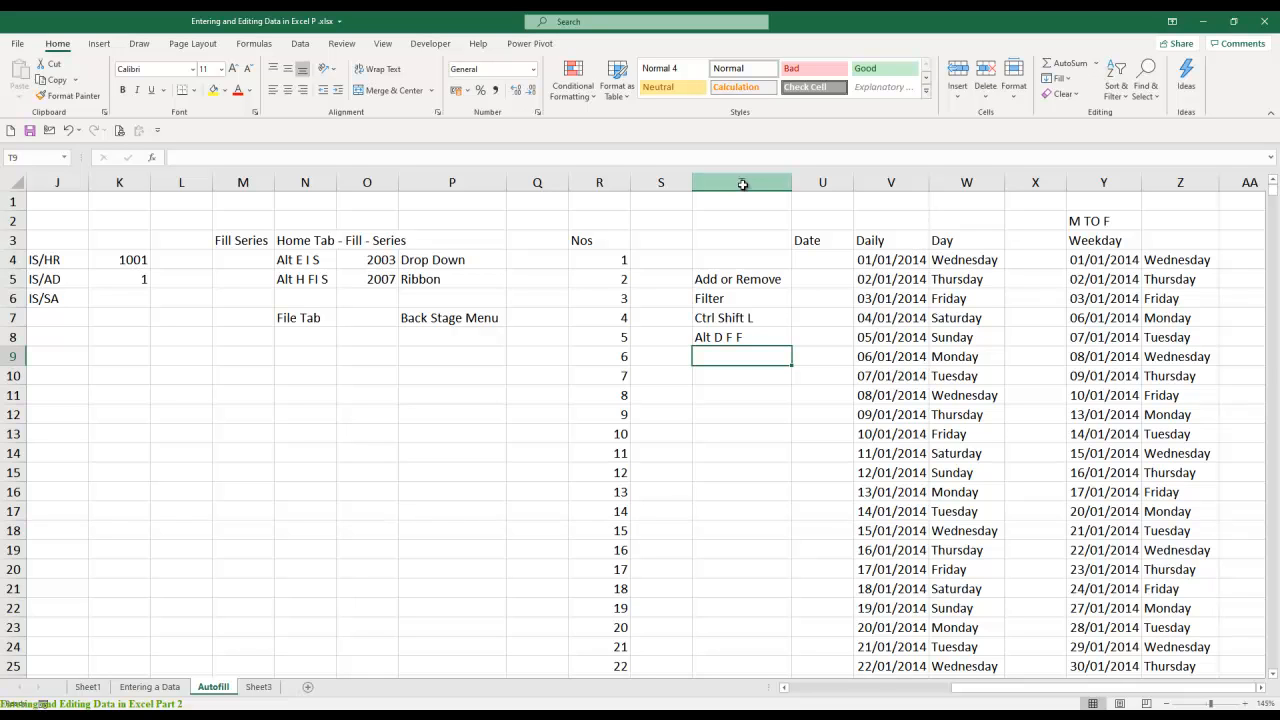
- Enter the header Month in AB3 and the start date 1-1-2020 in AB4
click(1264, 689)
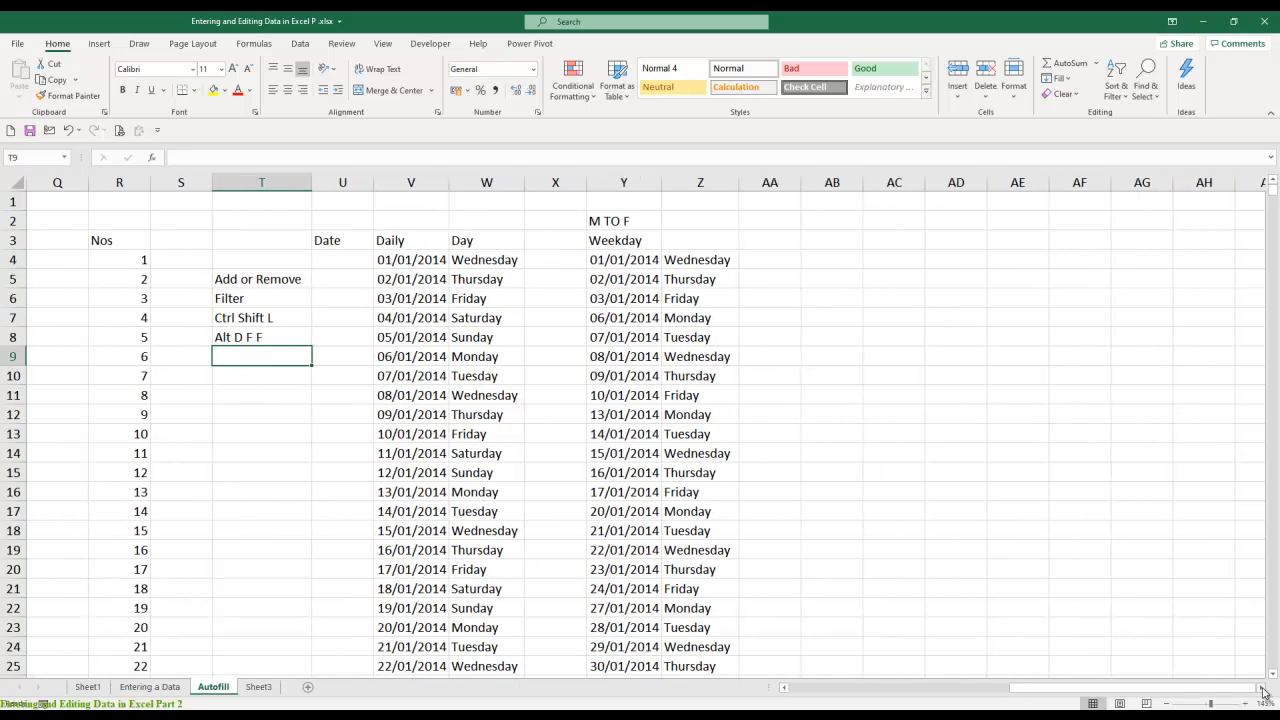
click(841, 244)
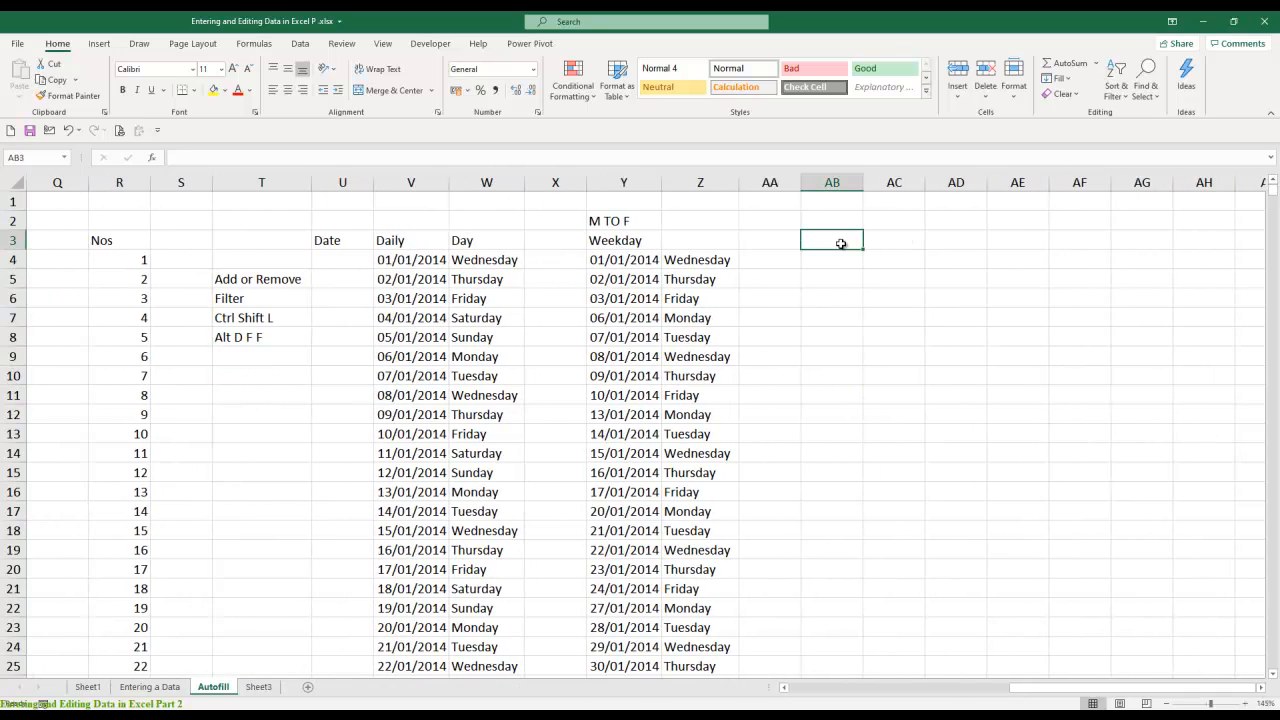
text(Month)
key(Return)
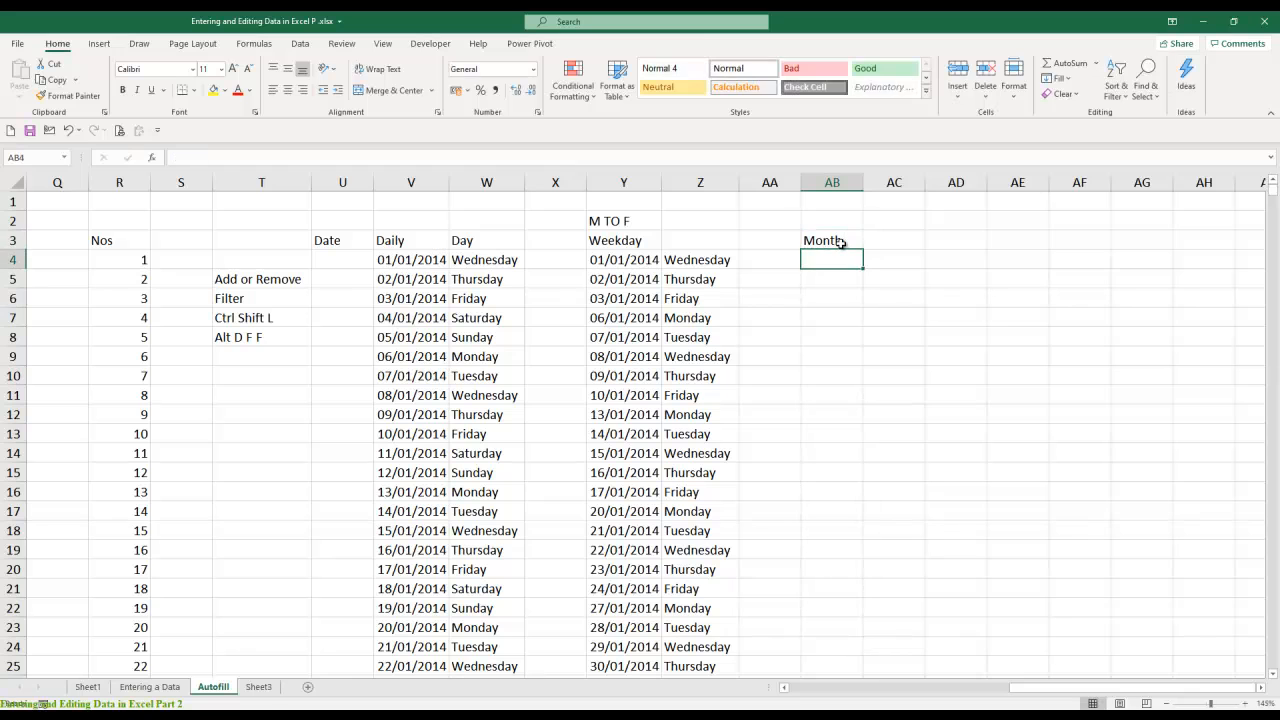
text(1-1-2020)
key(Return)
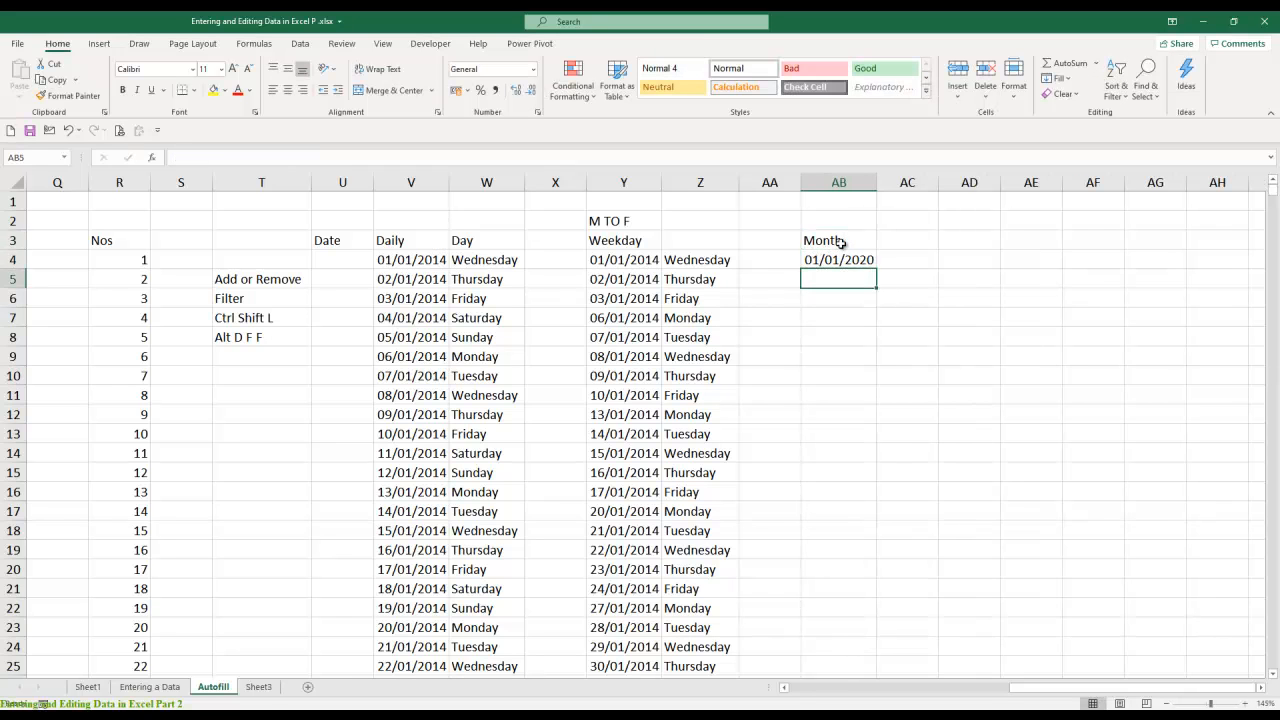
- Fill a date series down the column from AB4 with date unit Month, step value 1 and stop value 31-12-2020
key(Up)
key(alt+e)
key(alt+i)
key(alt+s)
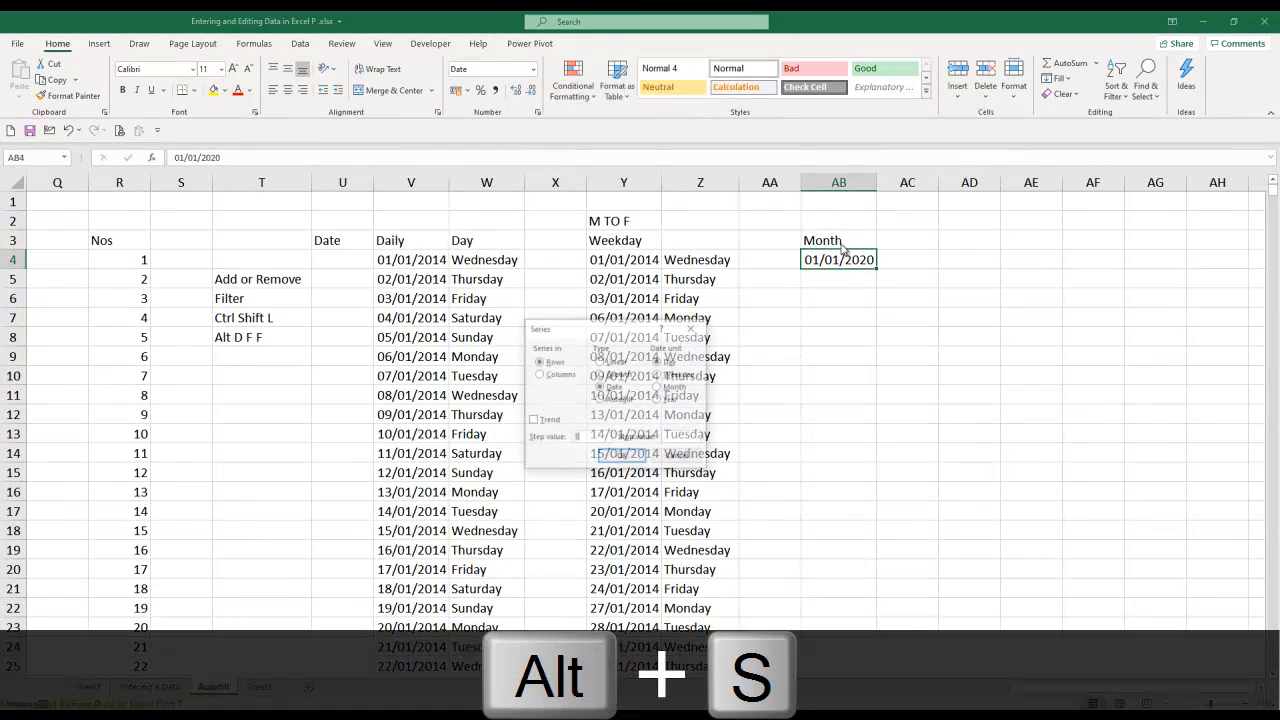
key(alt+c)
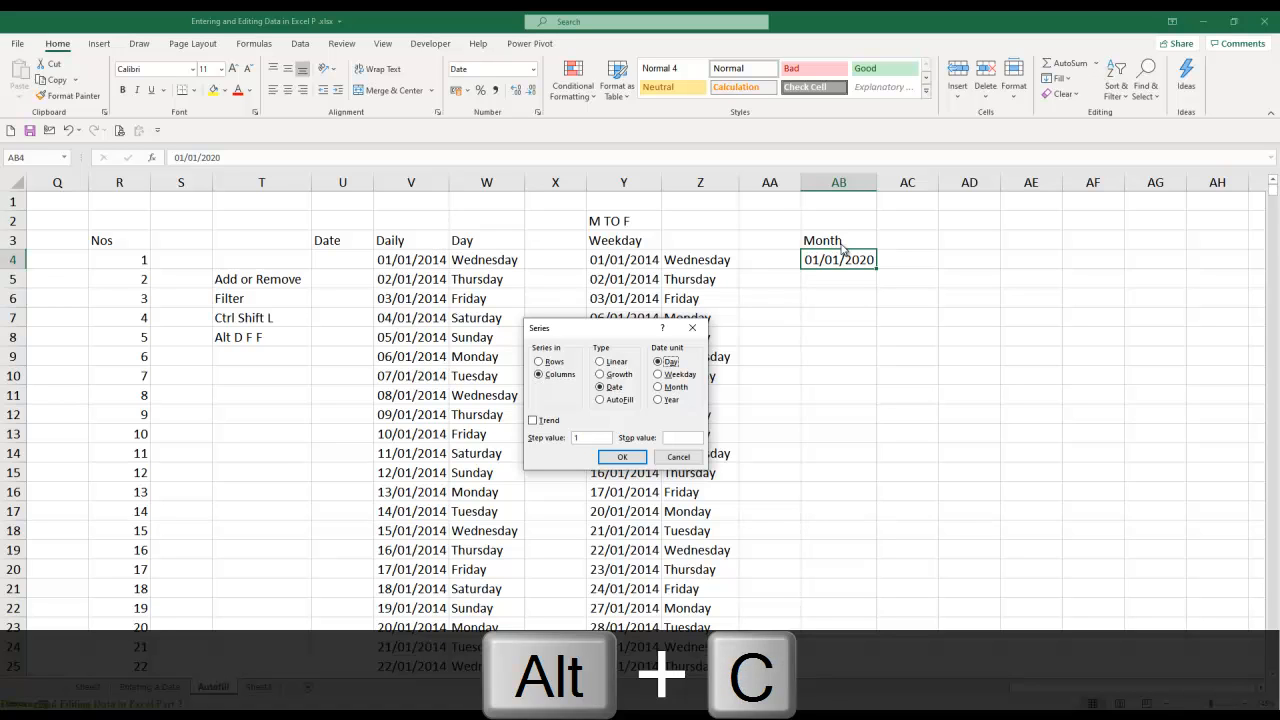
key(alt+m)
key(Tab)
key(Tab)
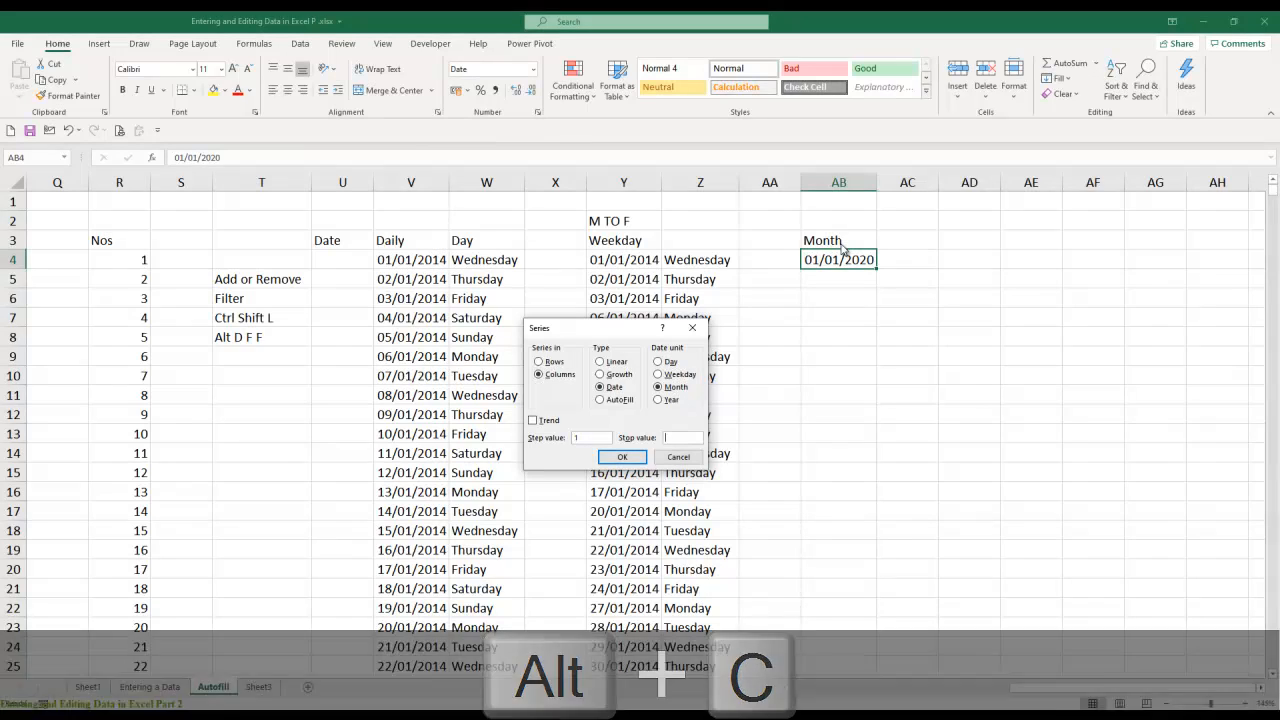
text(31-12-2020)
key(ctrl+Return)
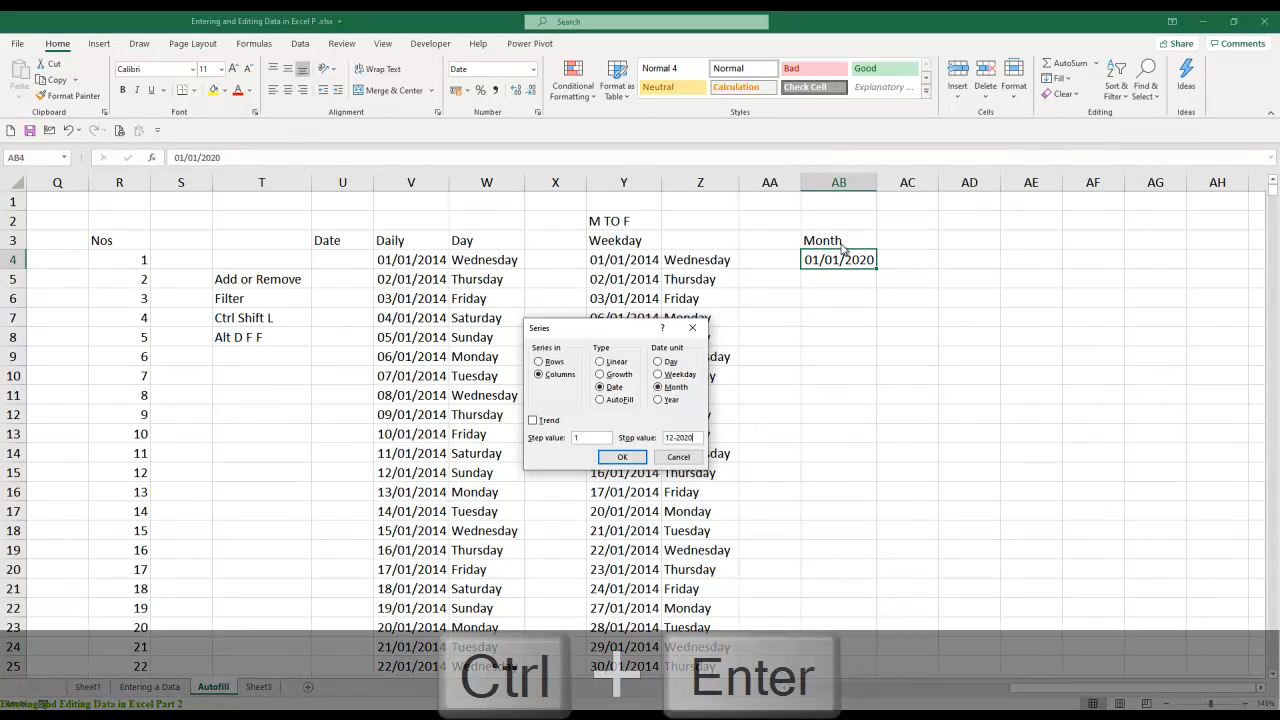
- Examine the monthly dates in column AB from the first entry to the last
key(Down)
key(Down)
key(Down)
key(Down)
key(Down)
key(Down)
key(Down)
key(Down)
key(Down)
key(Down)
key(Down)
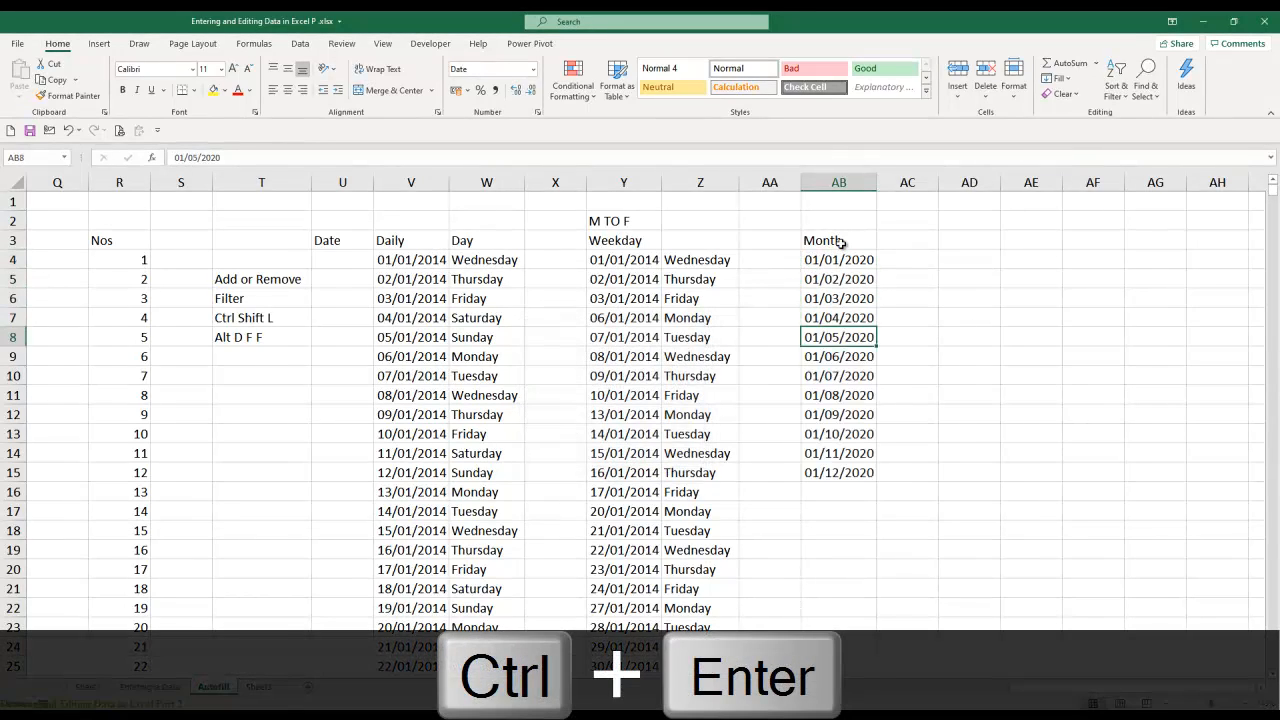
key(Up)
key(Up)
key(Up)
key(Up)
key(Up)
key(Up)
key(Up)
key(Up)
key(Up)
key(Up)
key(Up)
key(Up)
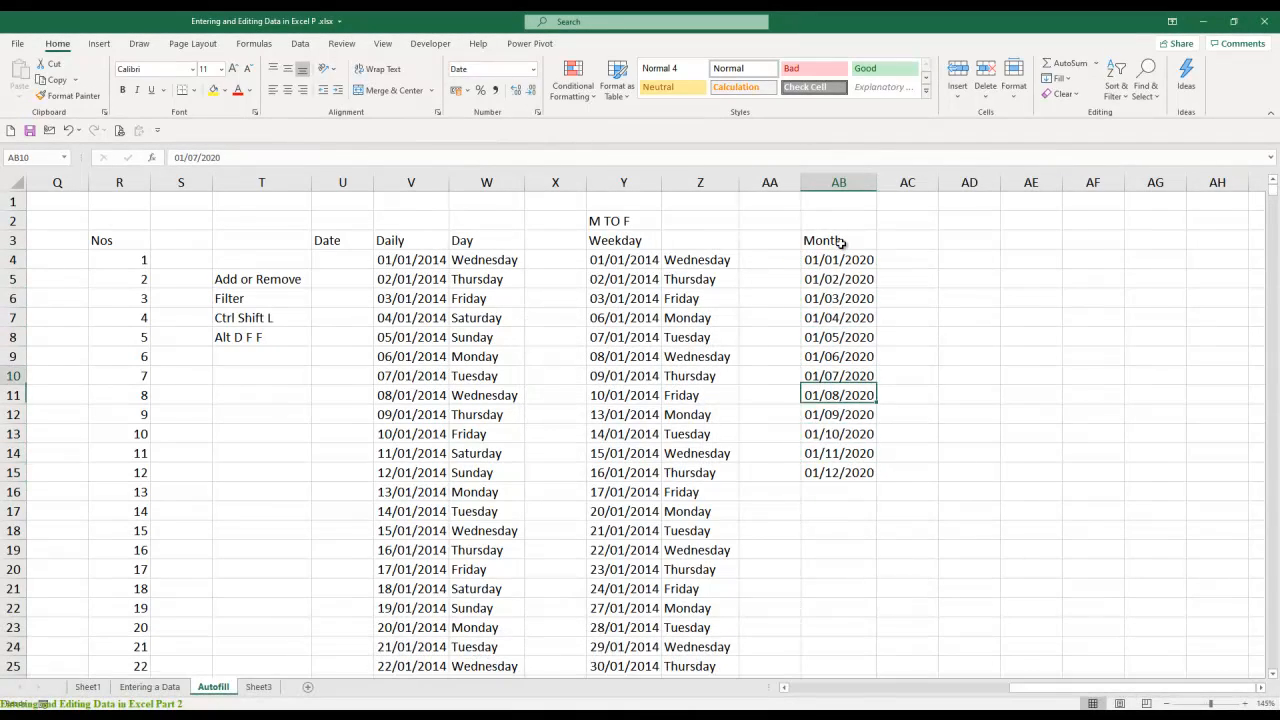
- Enter the header Year in AD3 and the start date 1-1-2001 in AD4
key(Right)
key(Right)
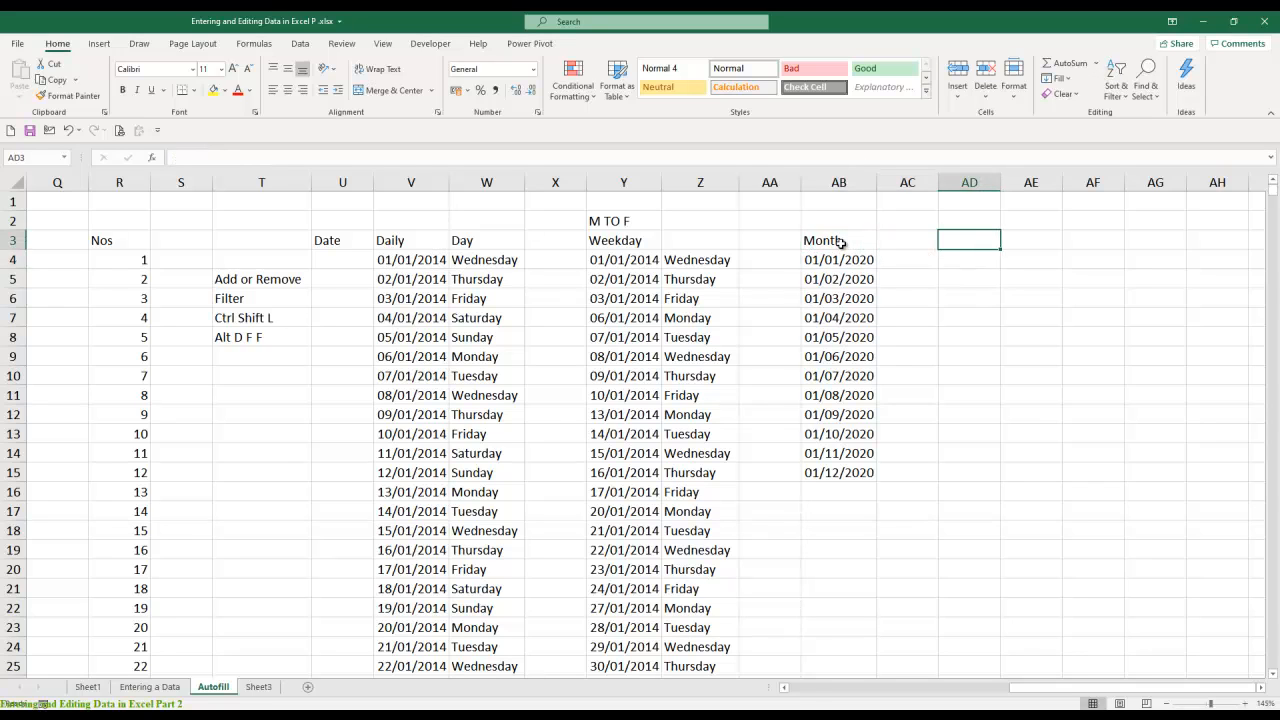
text(Yeqr)
key(BackSpace)
key(BackSpace)
text(ar)
key(Return)
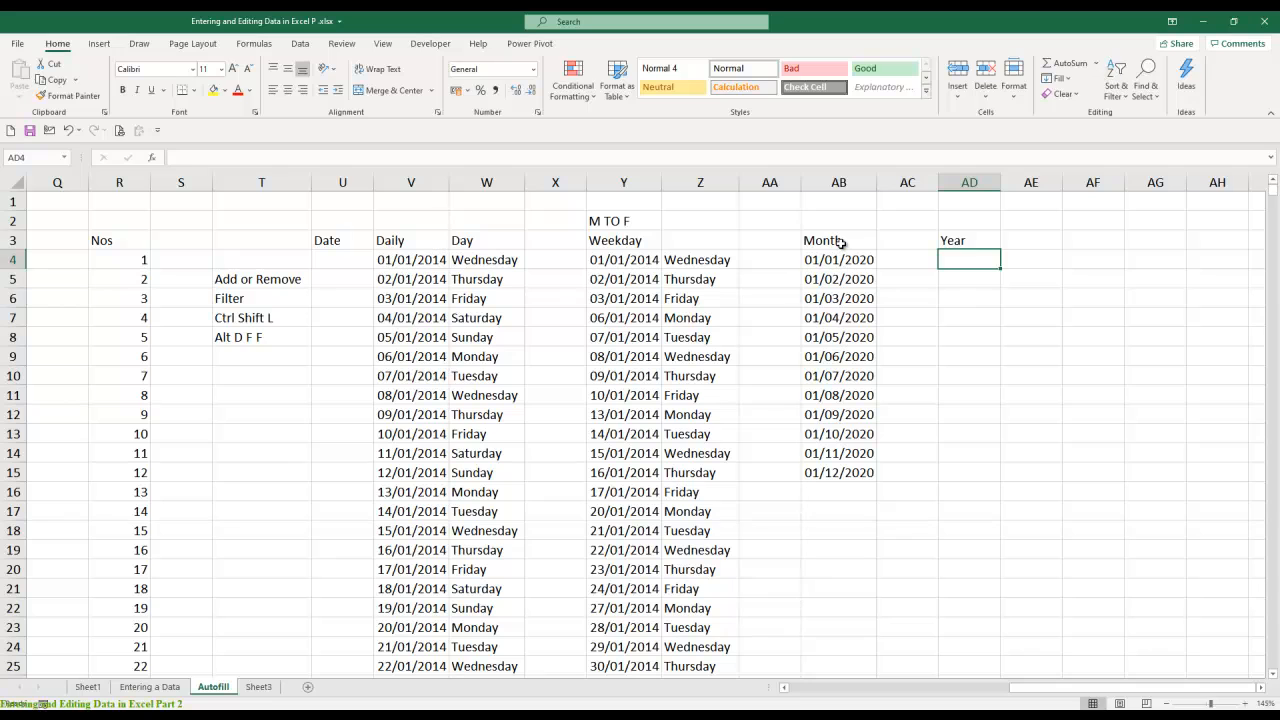
text(1-1-2001)
key(Return)
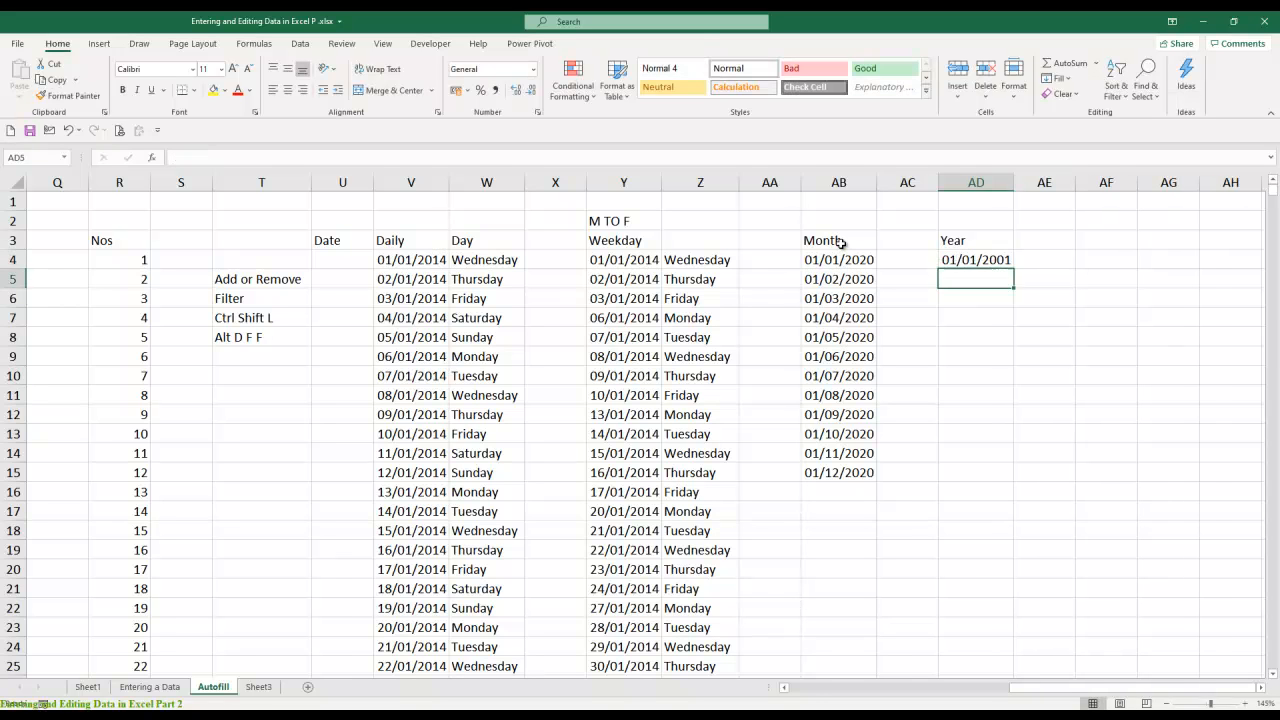
- Fill a date series down the column from AD4 with date unit Year, step value 1 and stop value 31-12-2020
key(Up)
key(alt+e)
key(alt+i)
key(alt+s)
key(alt+c)
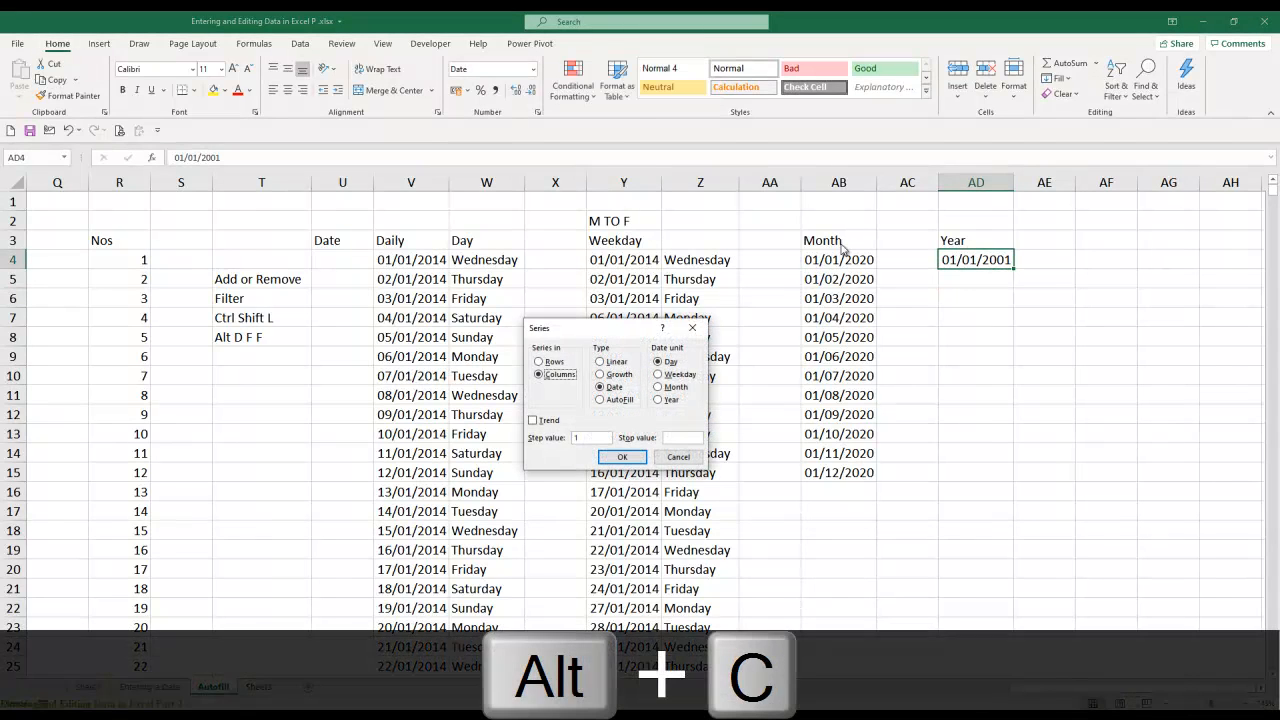
key(Tab)
key(Tab)
key(Down)
key(Down)
key(Down)
key(Tab)
key(Tab)
text(31)
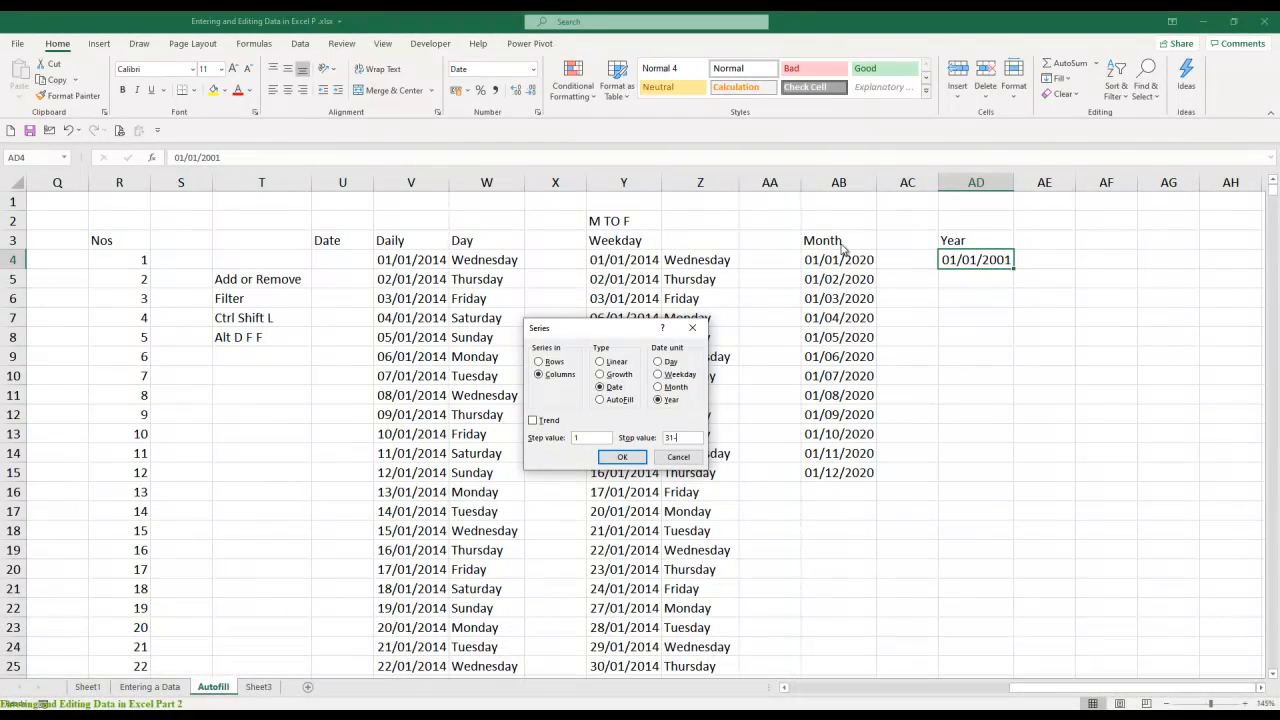
text(-12-2020)
key(Return)
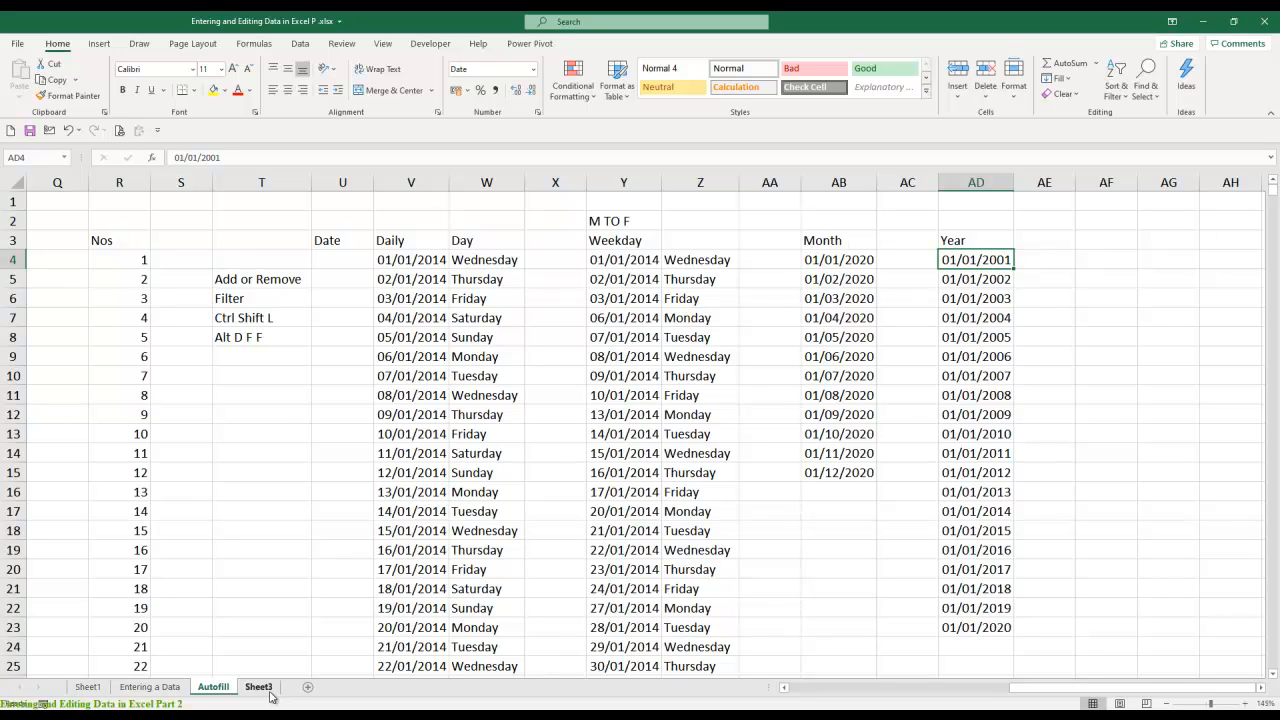
- Rename the Autofill sheet as "Autofill & Fill Series"
right_click(228, 692)
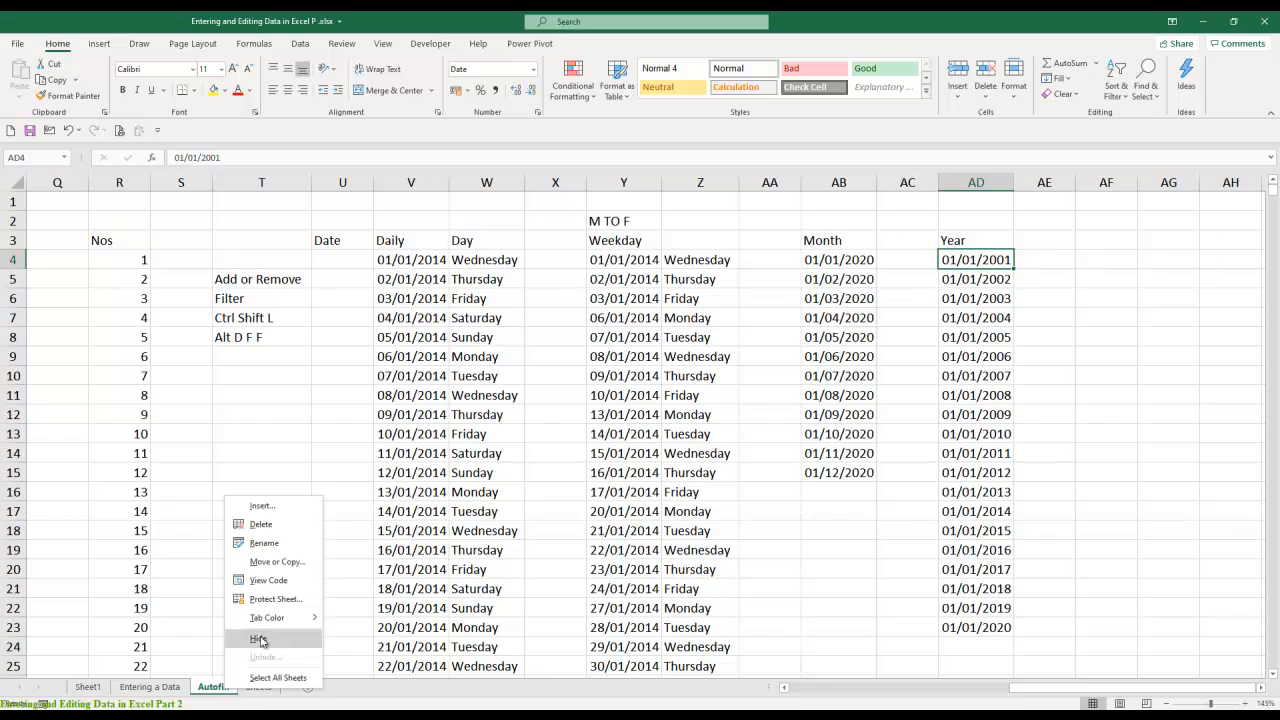
click(288, 545)
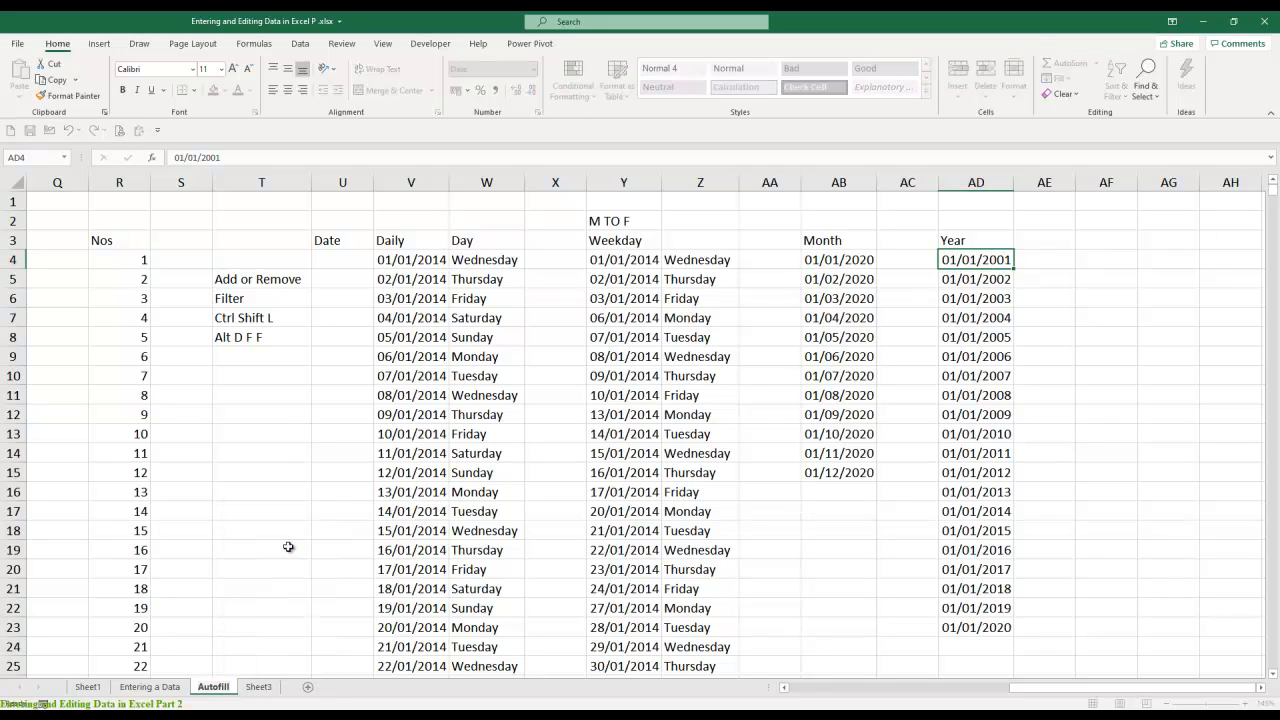
text(& Fill Se)
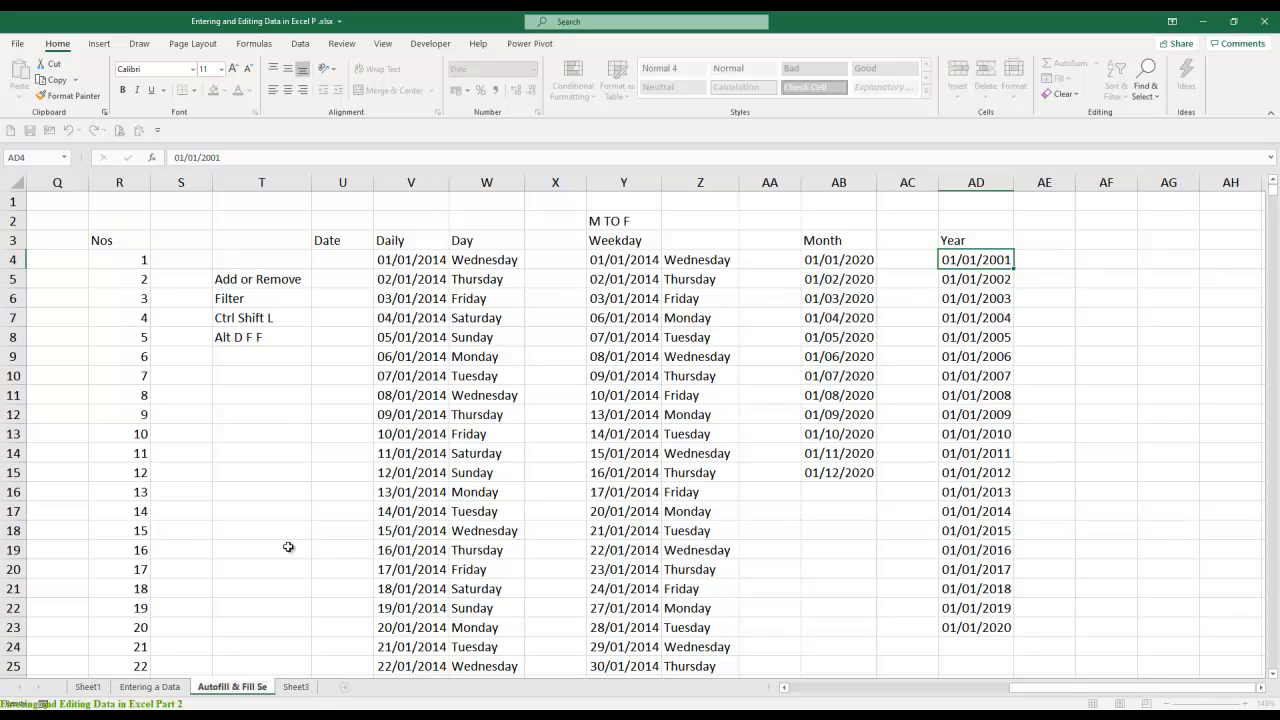
text(ries)
key(Return)
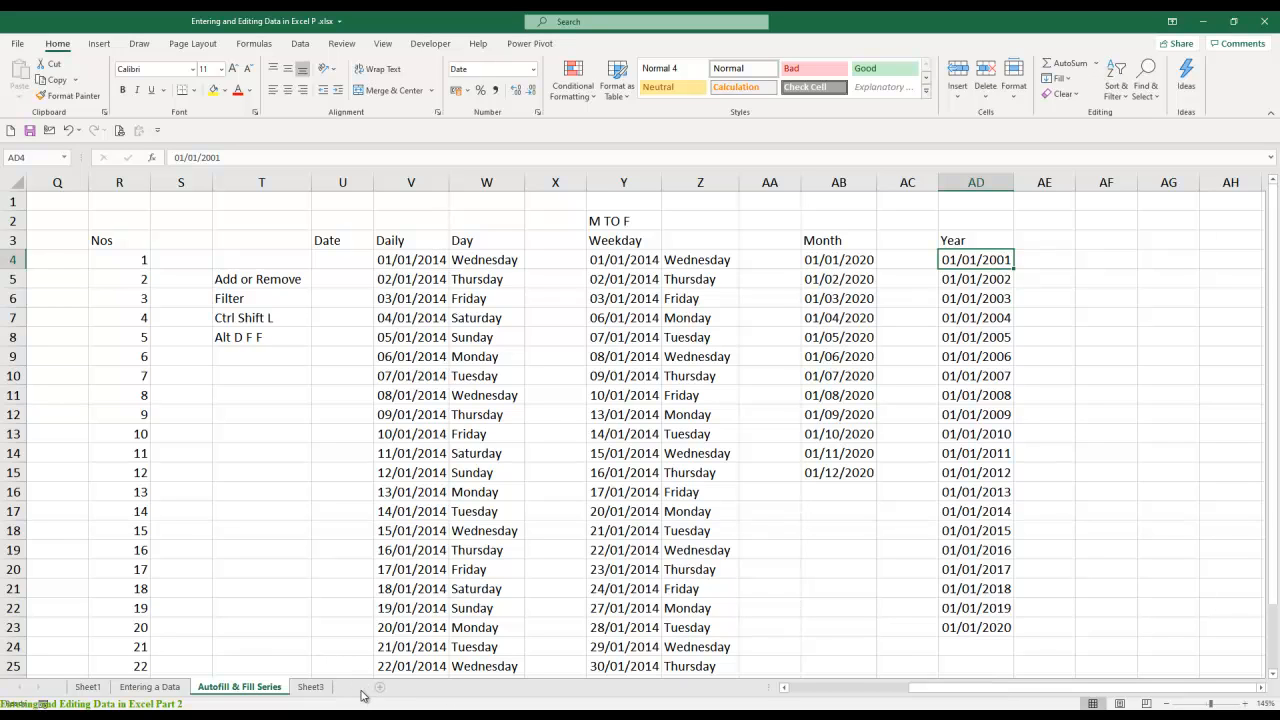
- Add a new sheet after Autofill & Fill Series and name it "Importing Data"
click(361, 689)
double_click(308, 688)
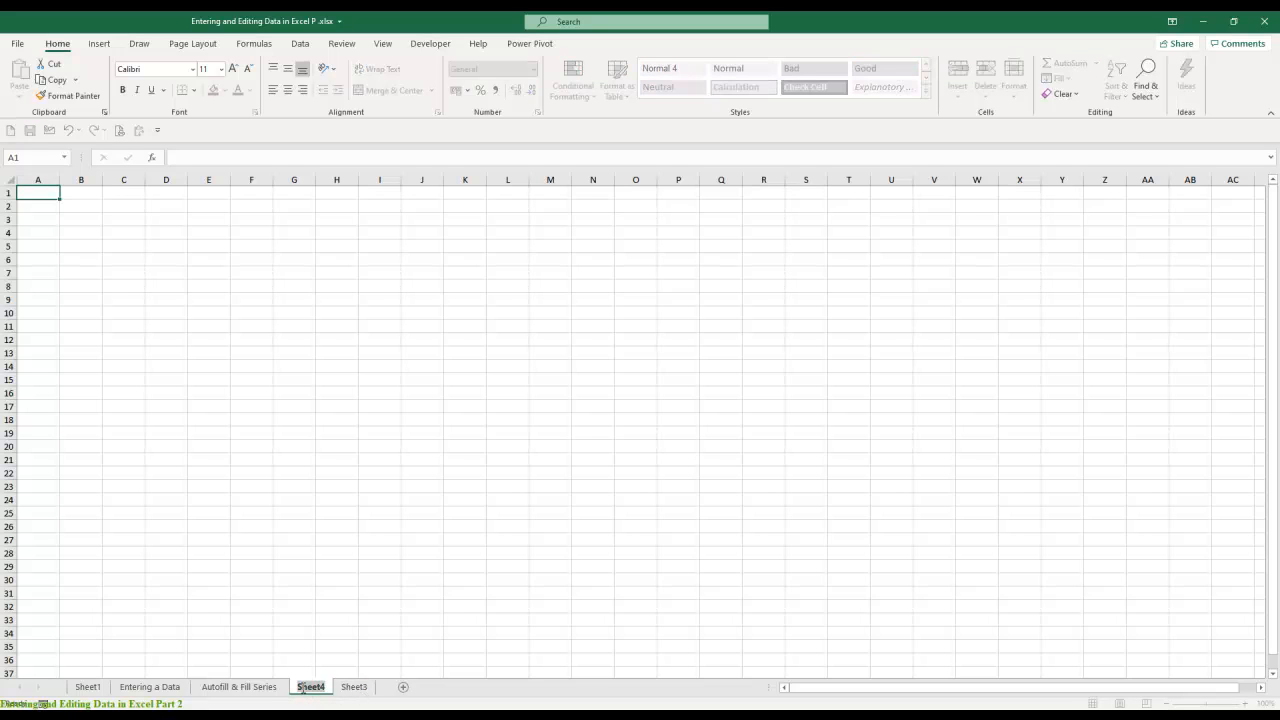
text(Importing Data)
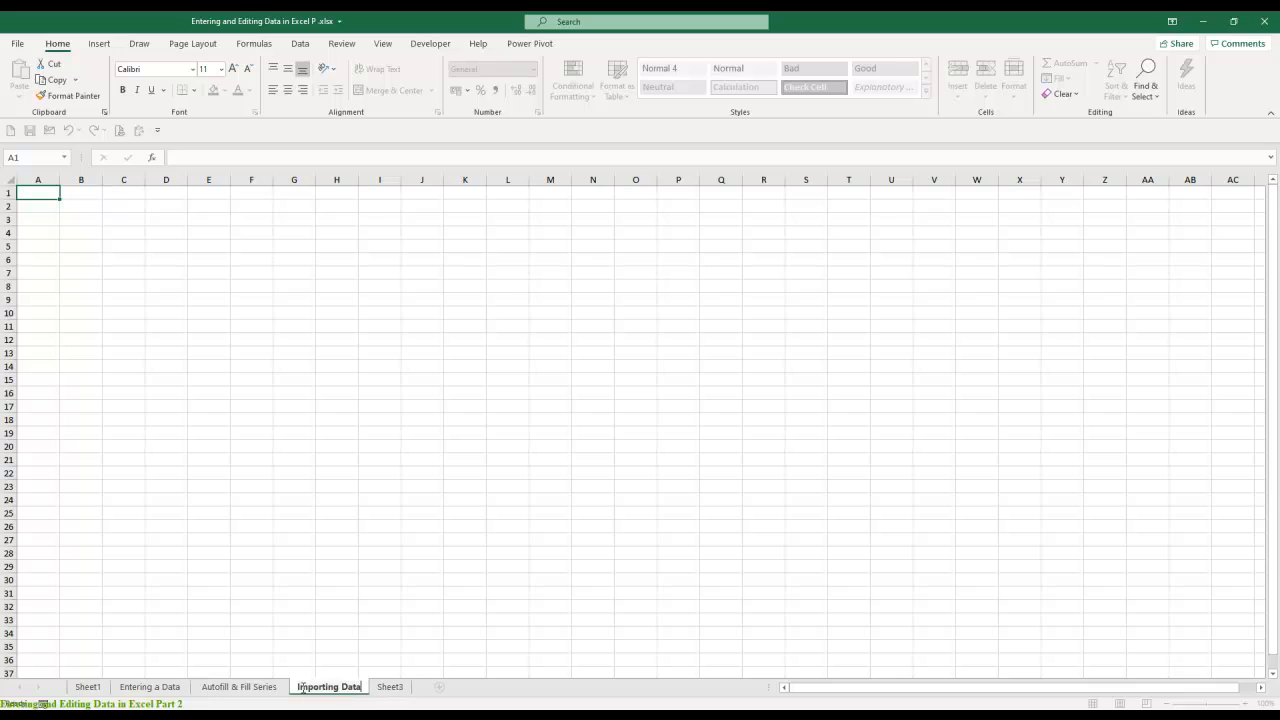
key(Return)
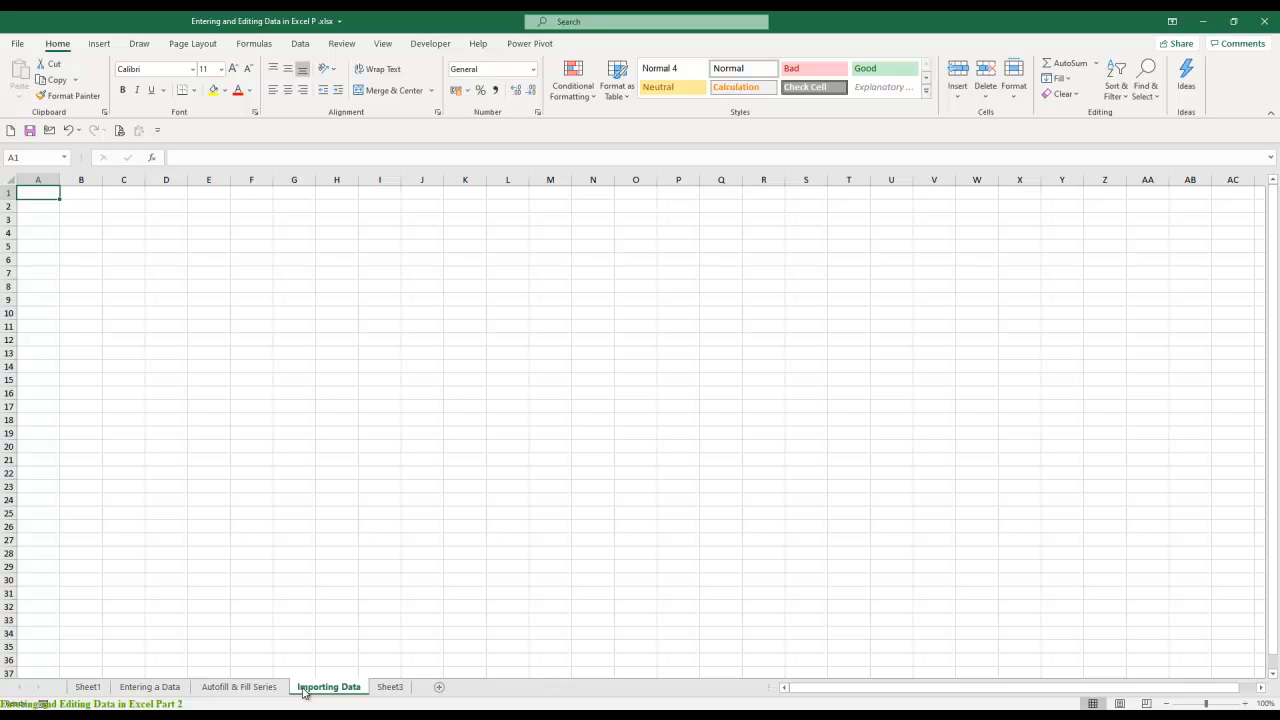
click(299, 45)
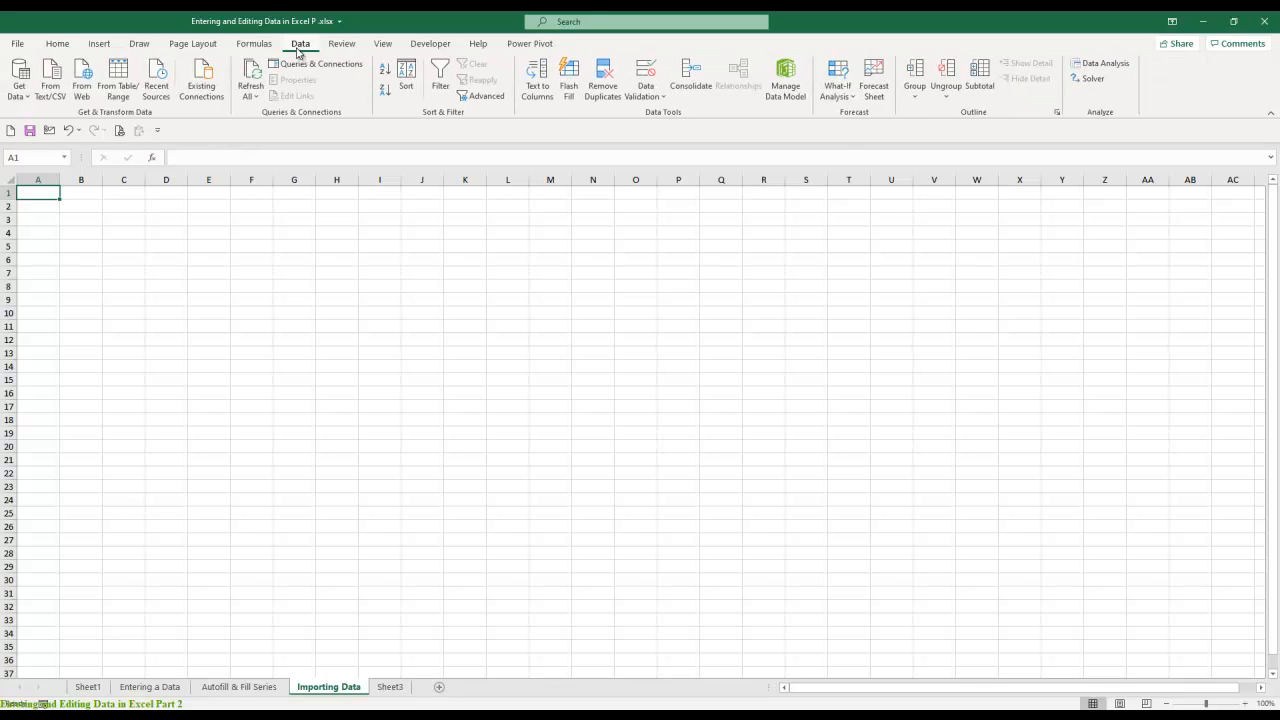
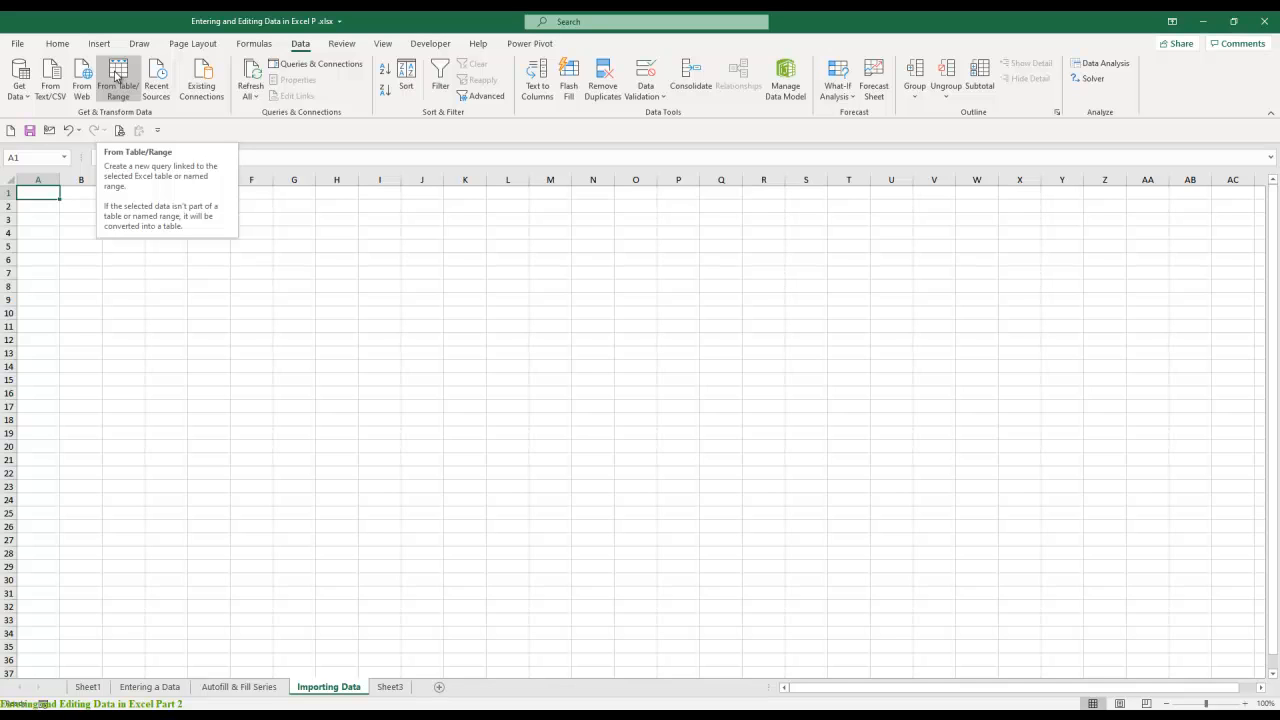
click(117, 77)
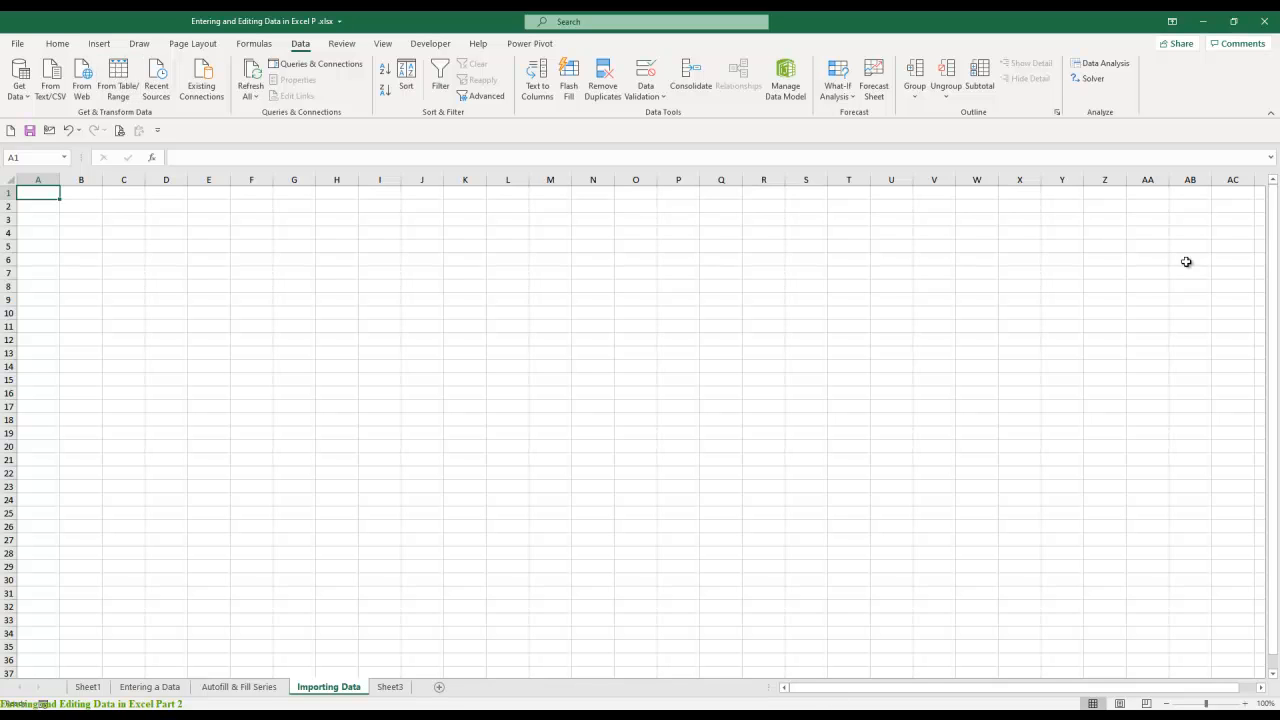
- Minimise the workbook, switch to File Explorer and open the Excel Training folder on New Volume (F:)
click(1202, 21)
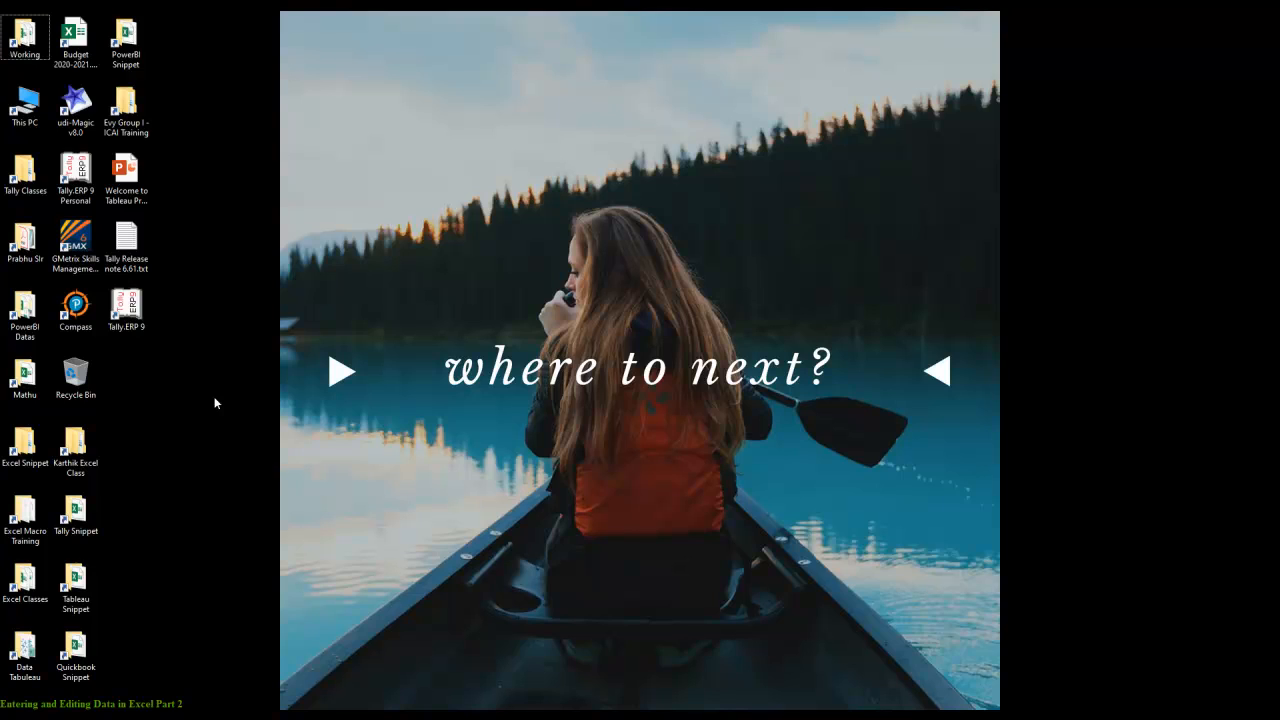
click(25, 105)
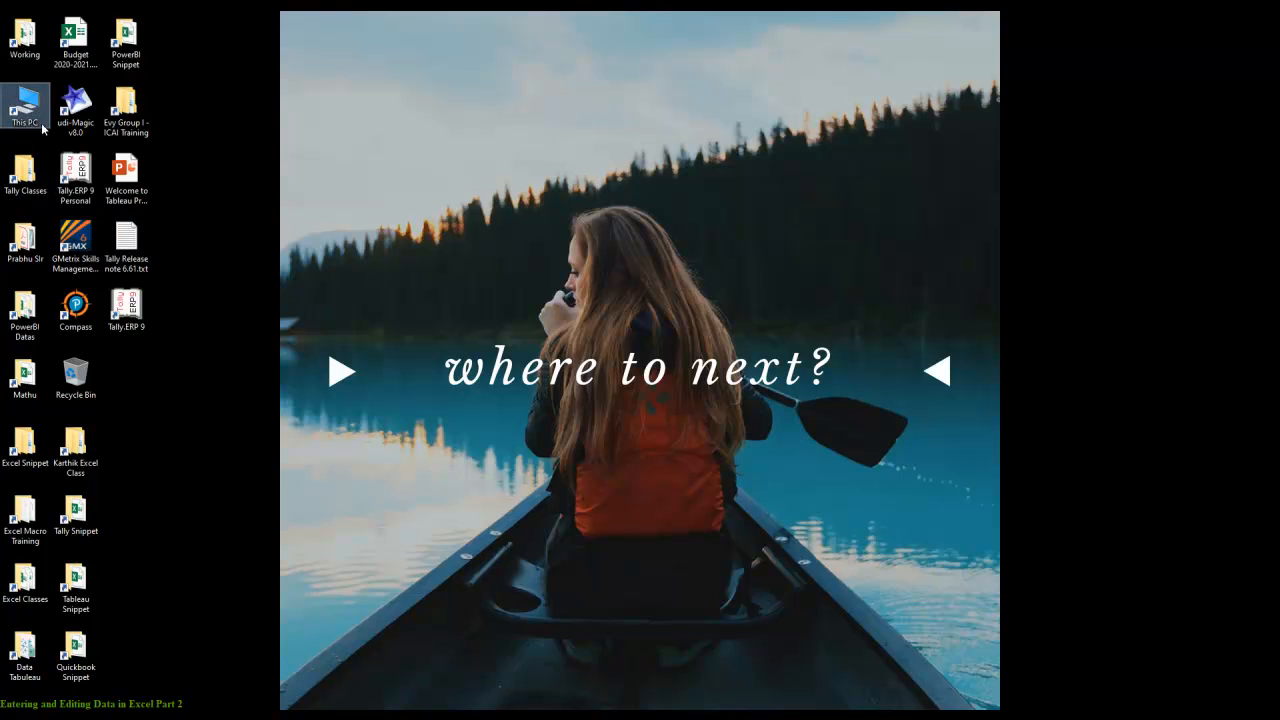
click(604, 342)
key(super+e)
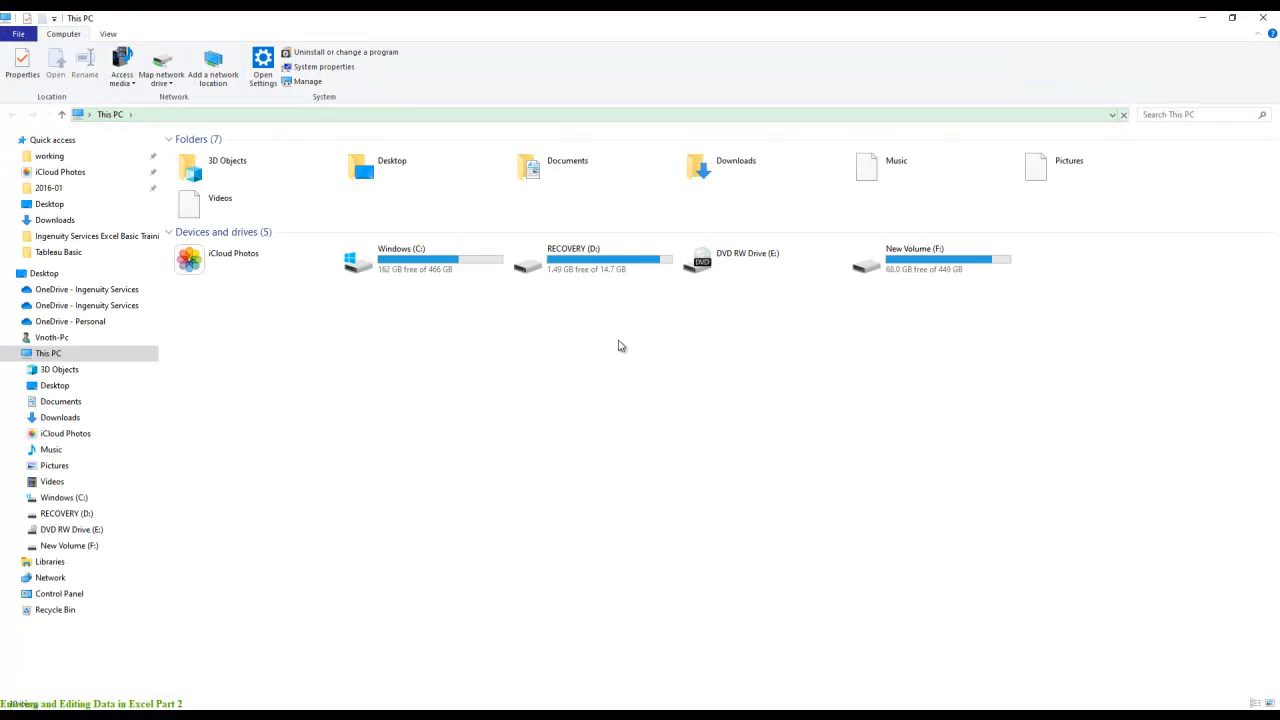
double_click(976, 257)
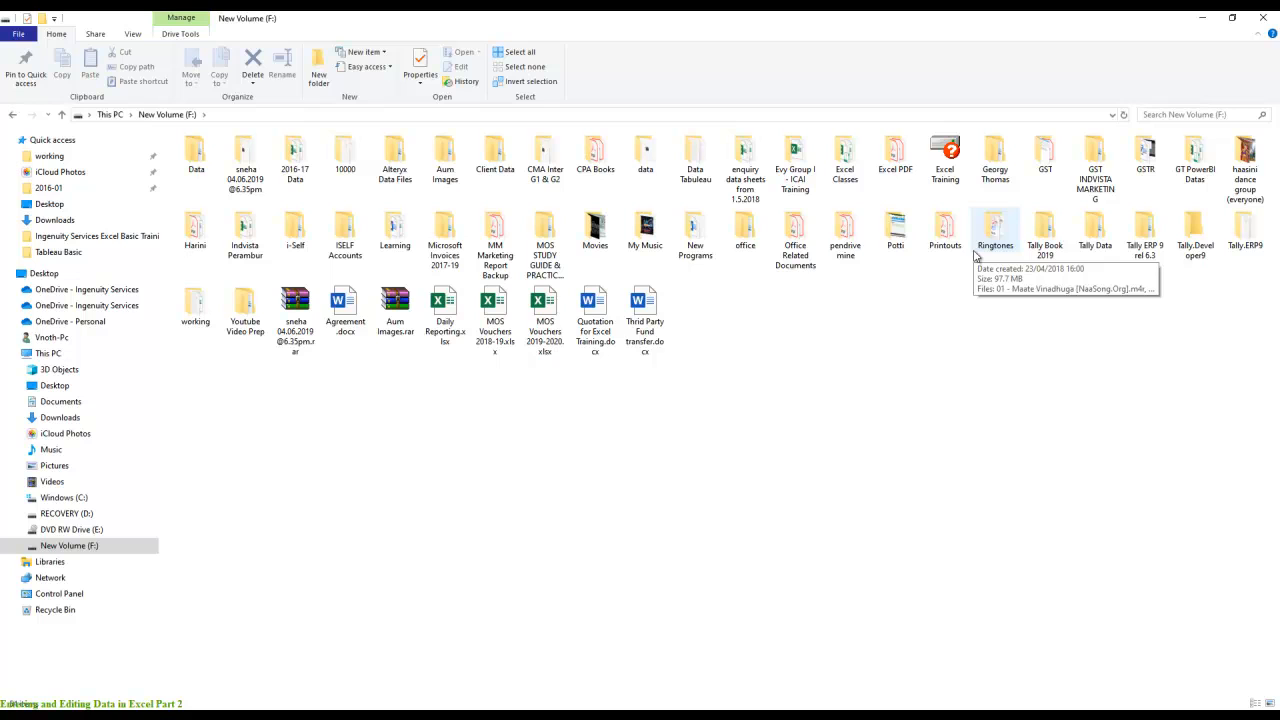
double_click(950, 152)
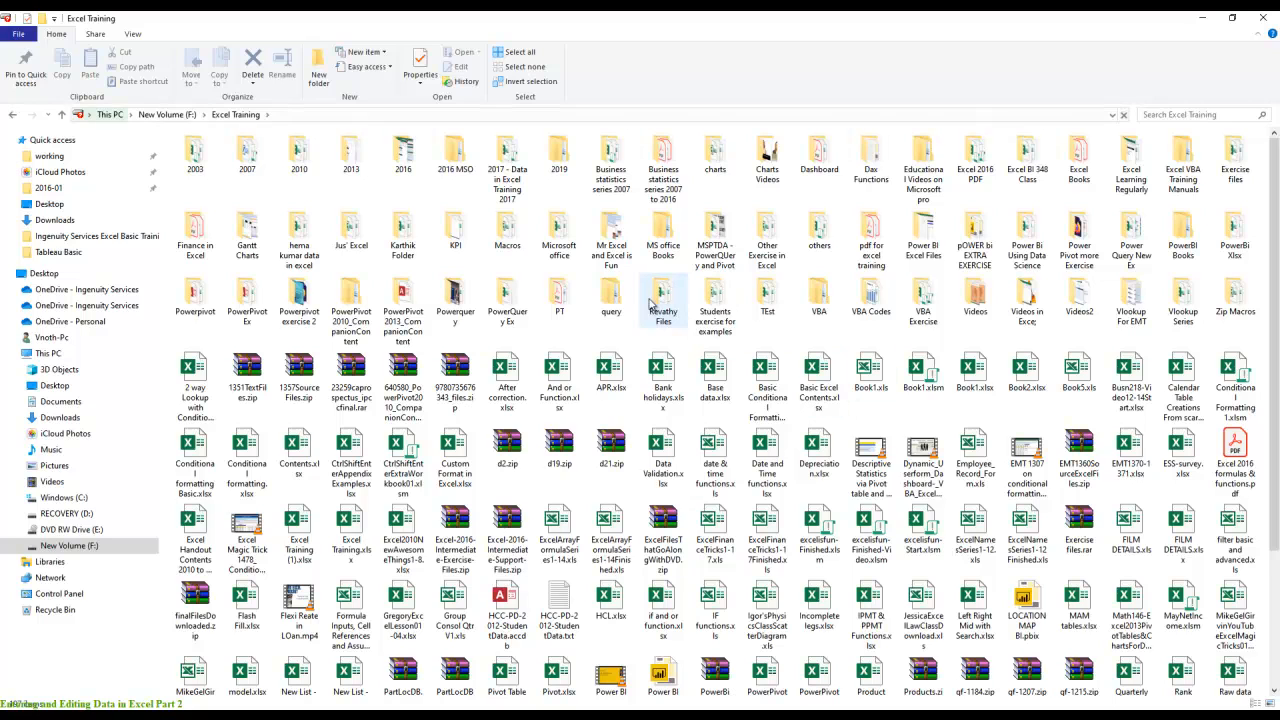
double_click(511, 312)
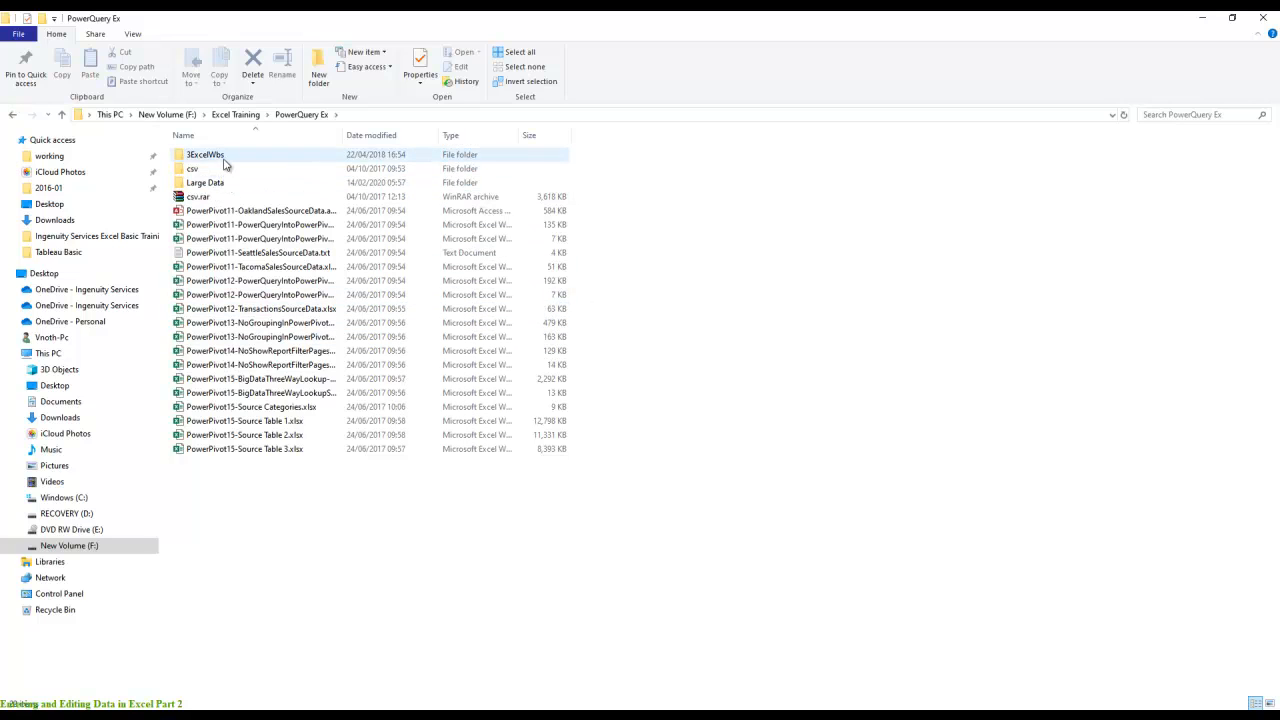
double_click(215, 156)
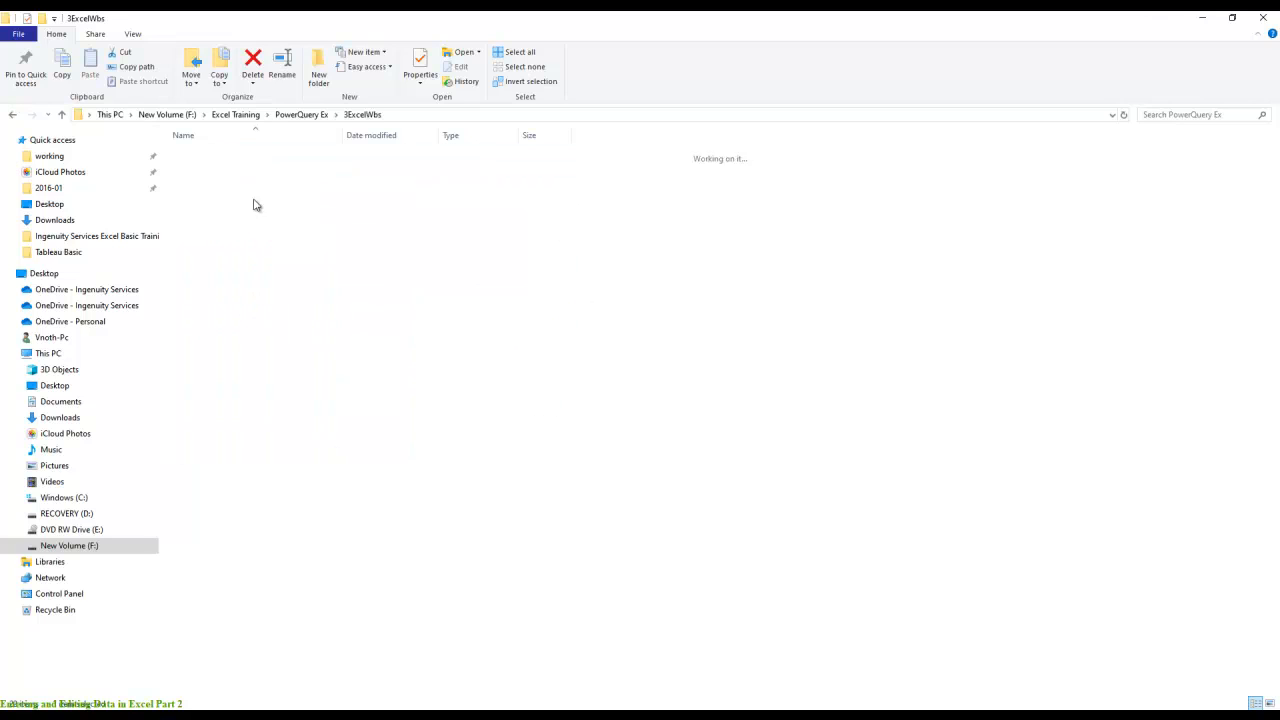
click(12, 115)
click(12, 115)
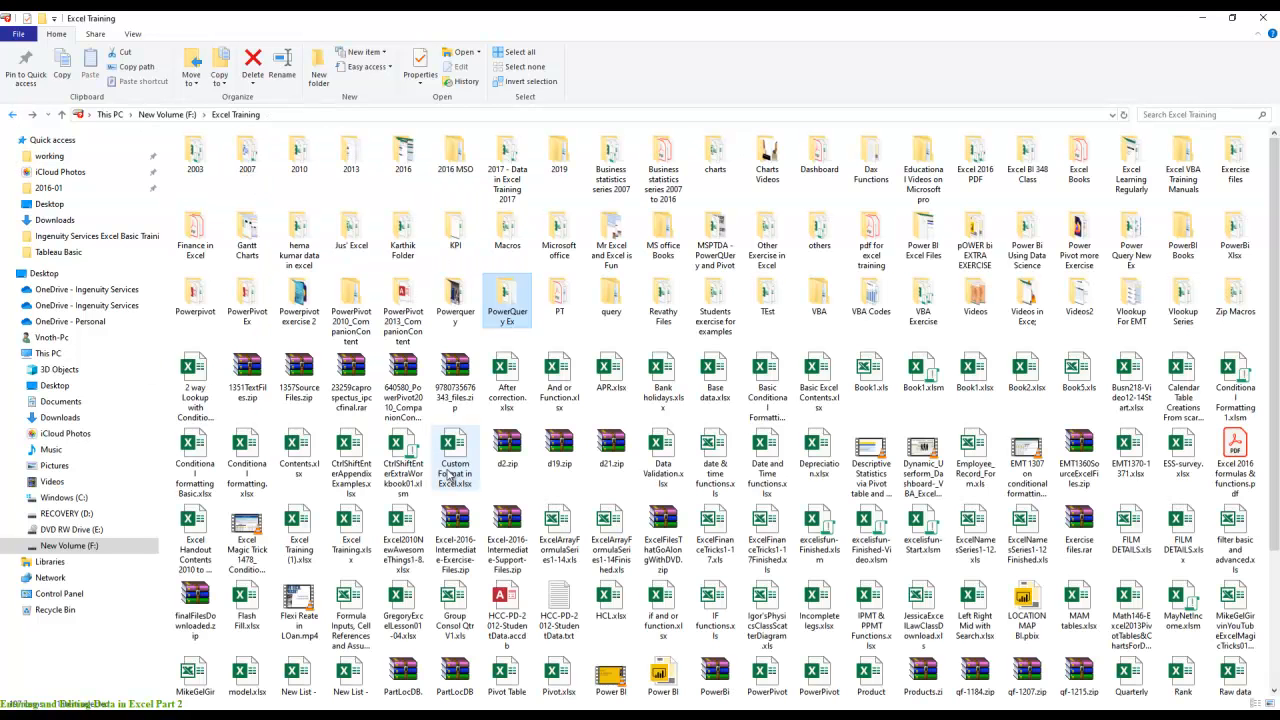
- Copy the "Text files 1" folder from the Powerquery folder and paste it onto the desktop
double_click(462, 316)
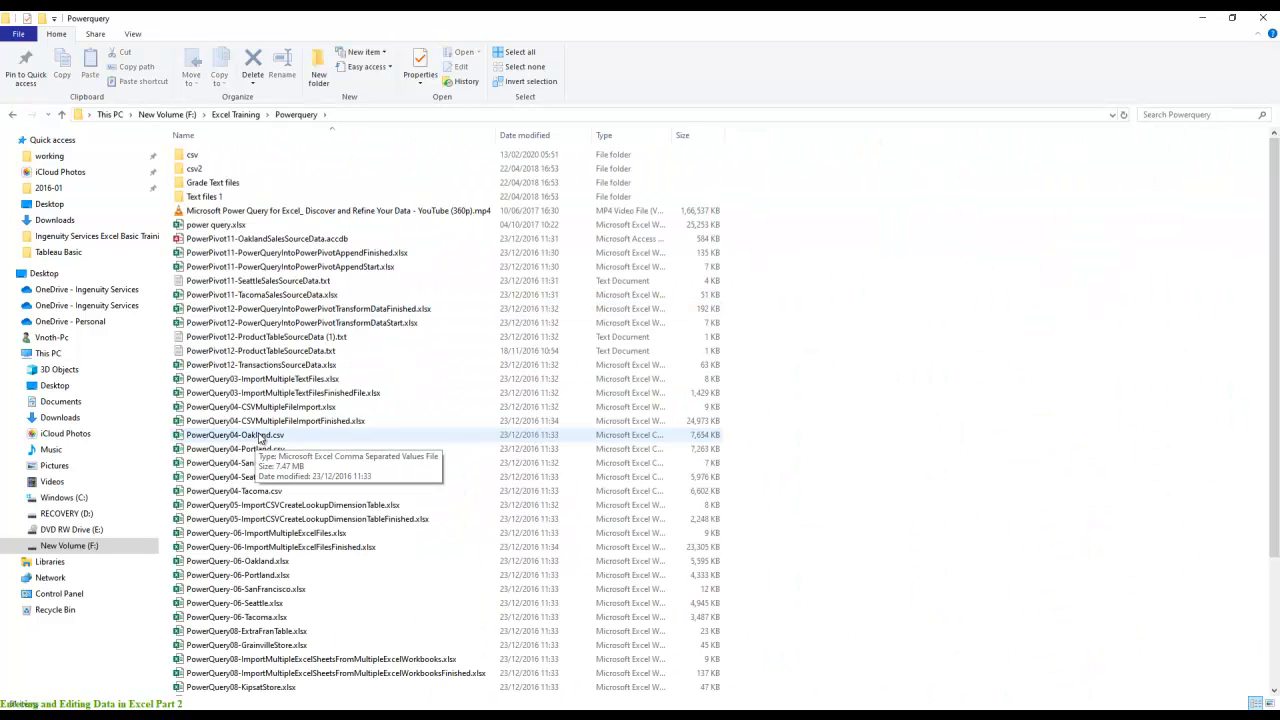
double_click(203, 199)
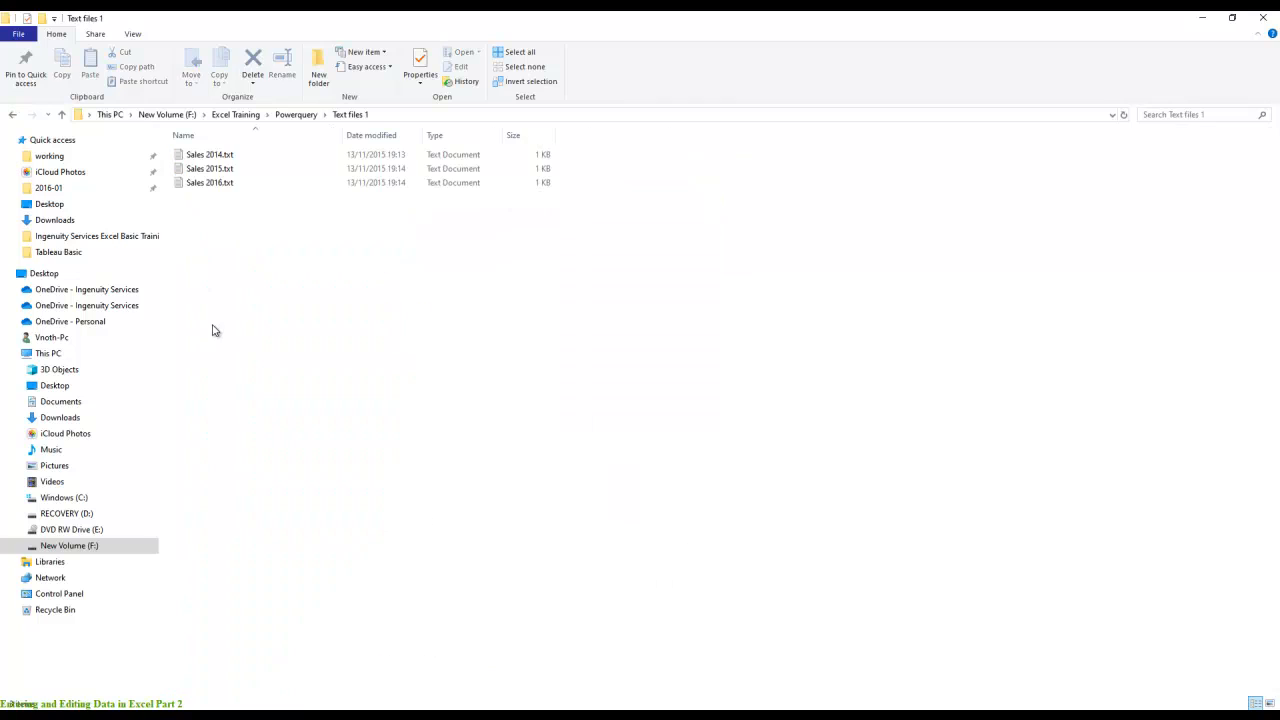
click(15, 115)
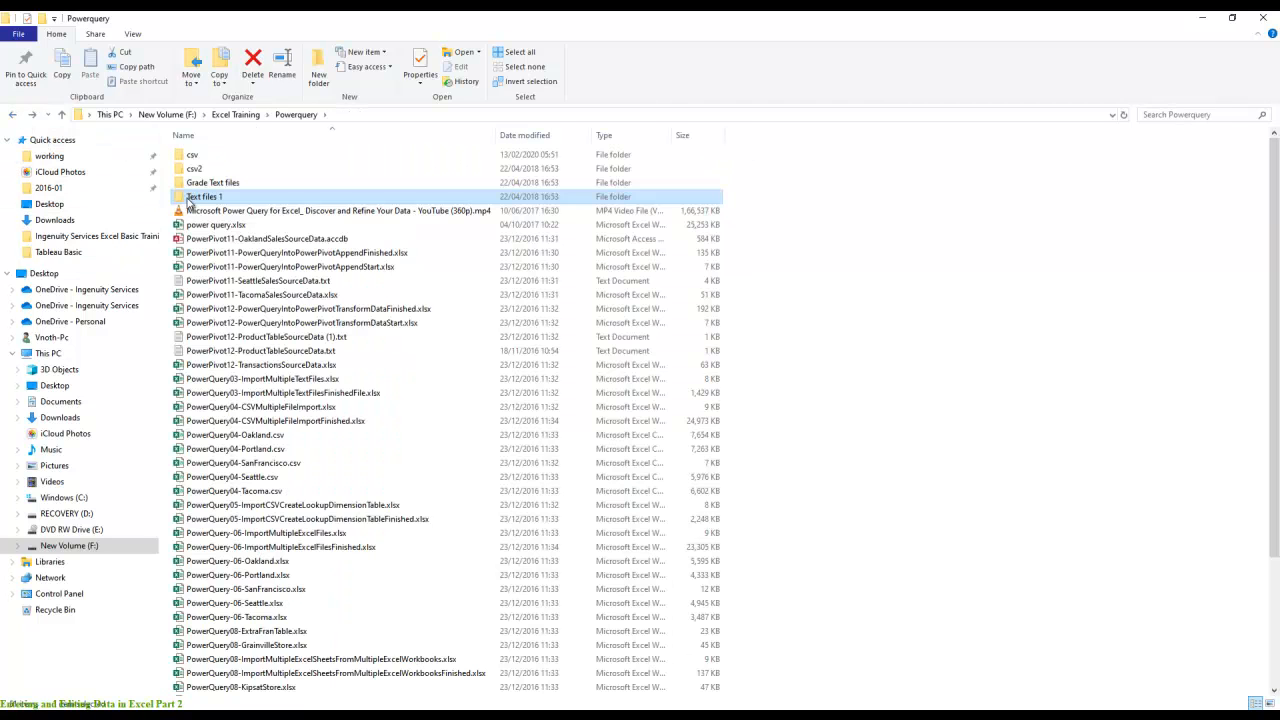
right_click(200, 201)
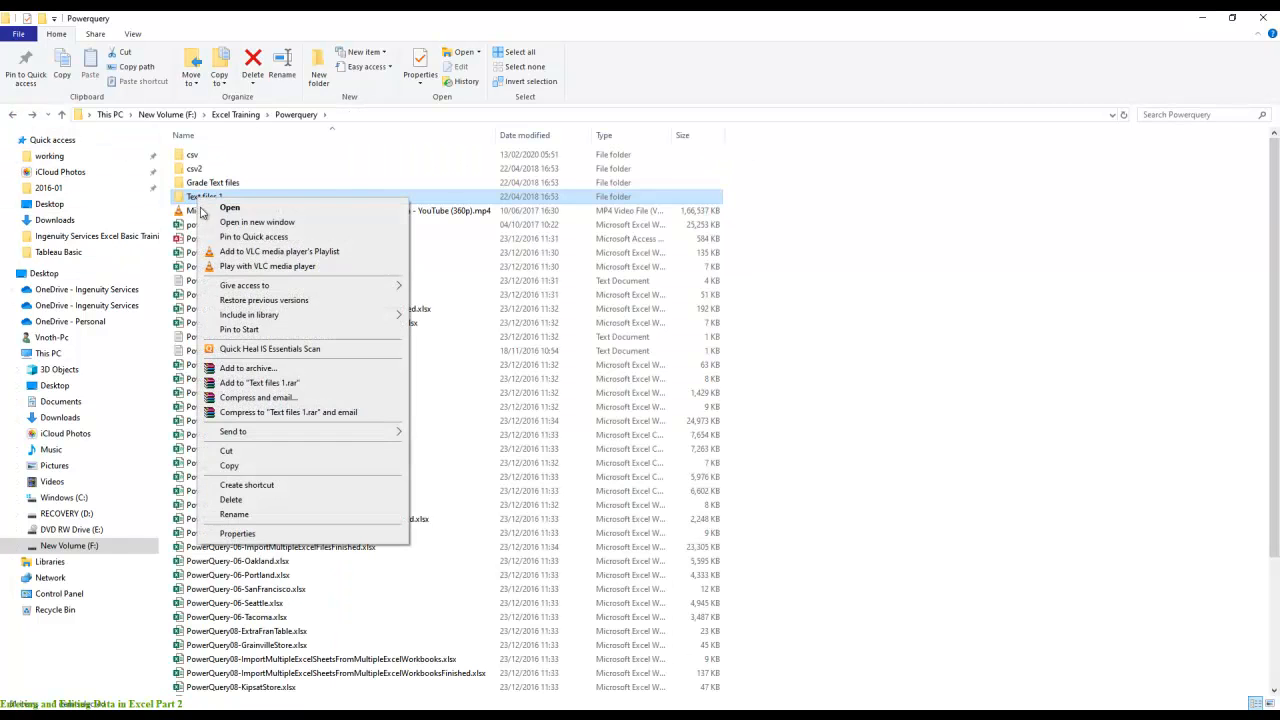
click(229, 466)
click(1197, 22)
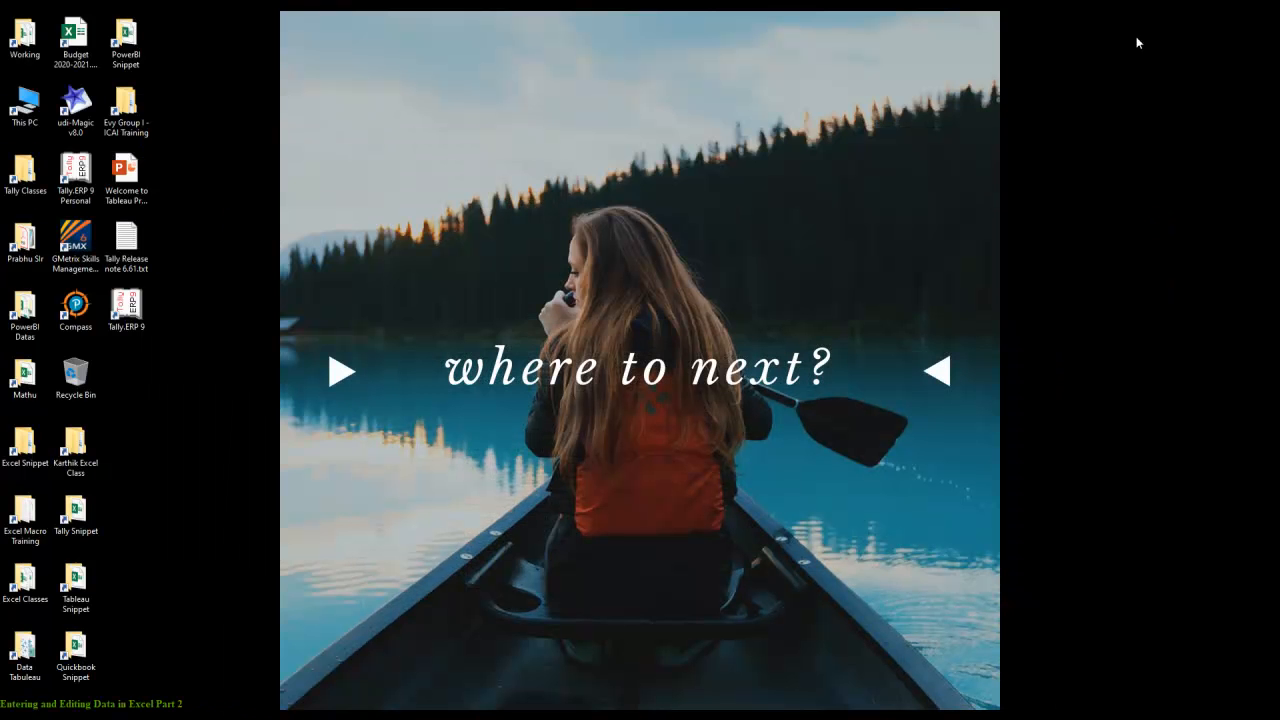
right_click(275, 203)
click(303, 258)
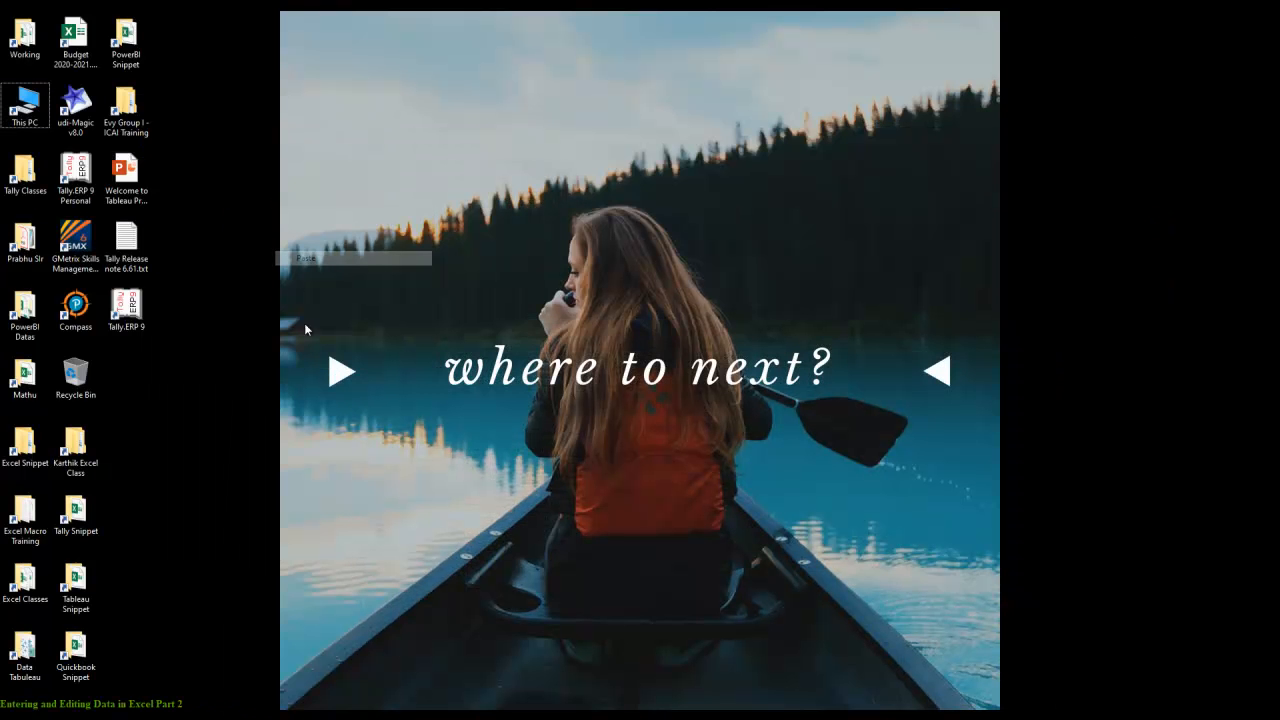
- Open the desktop copy of "Text files 1" and view the contents of Sales 2014.txt and Sales 2015.txt
click(137, 390)
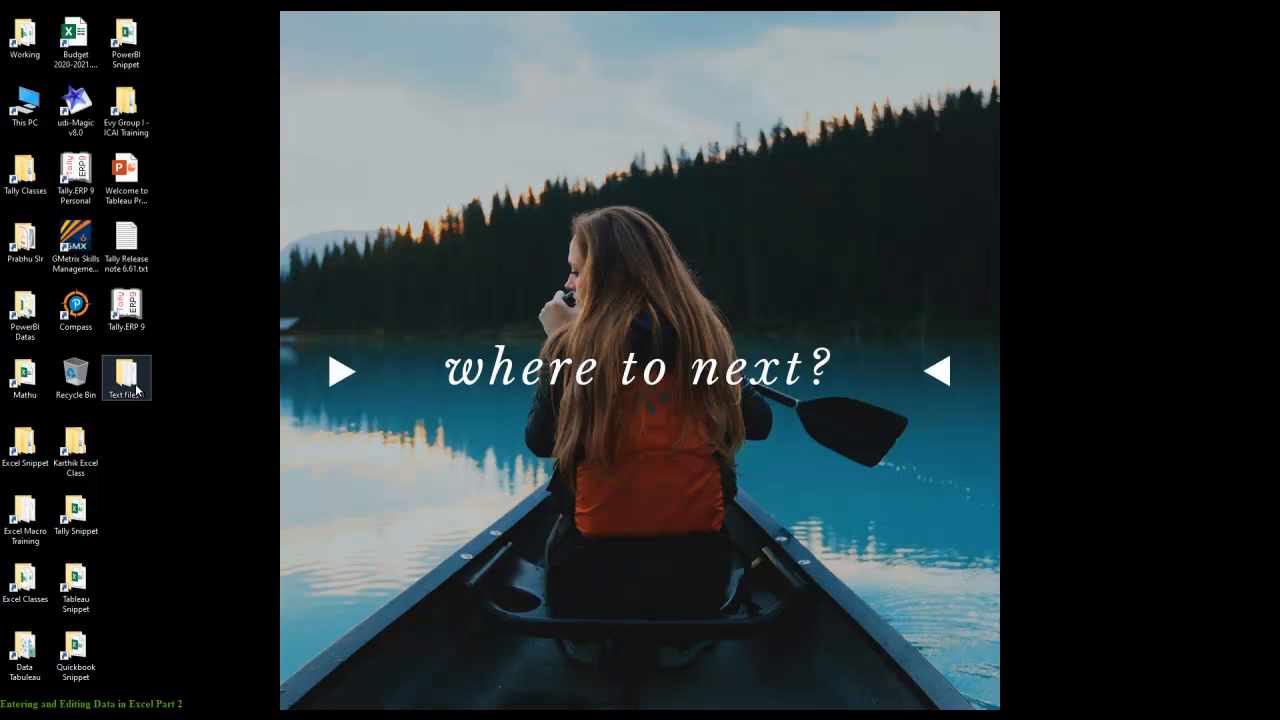
double_click(137, 390)
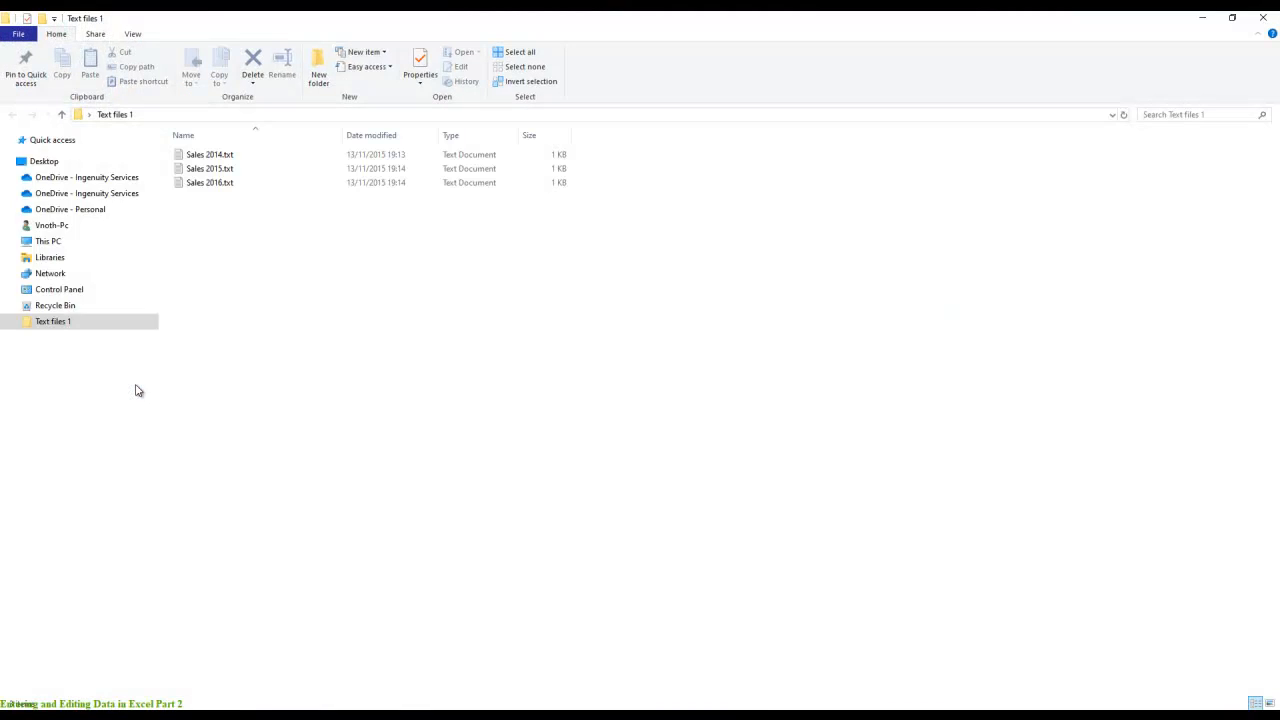
click(210, 157)
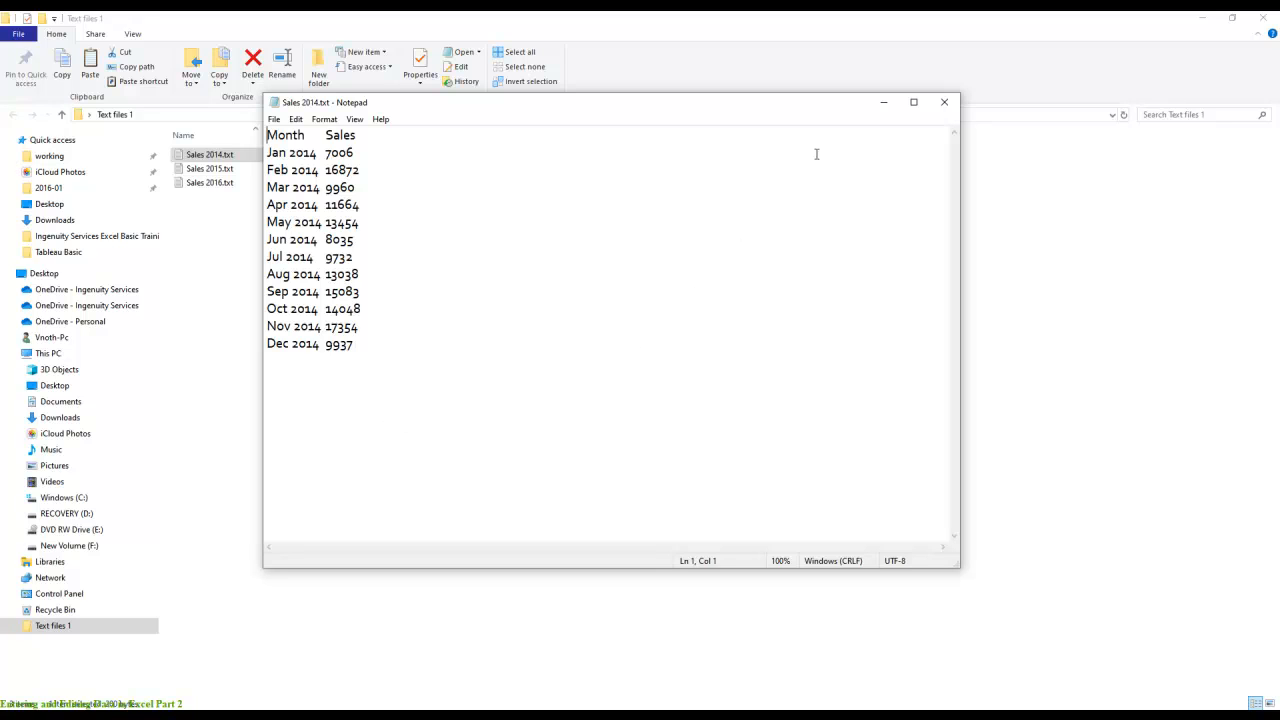
click(946, 102)
double_click(212, 168)
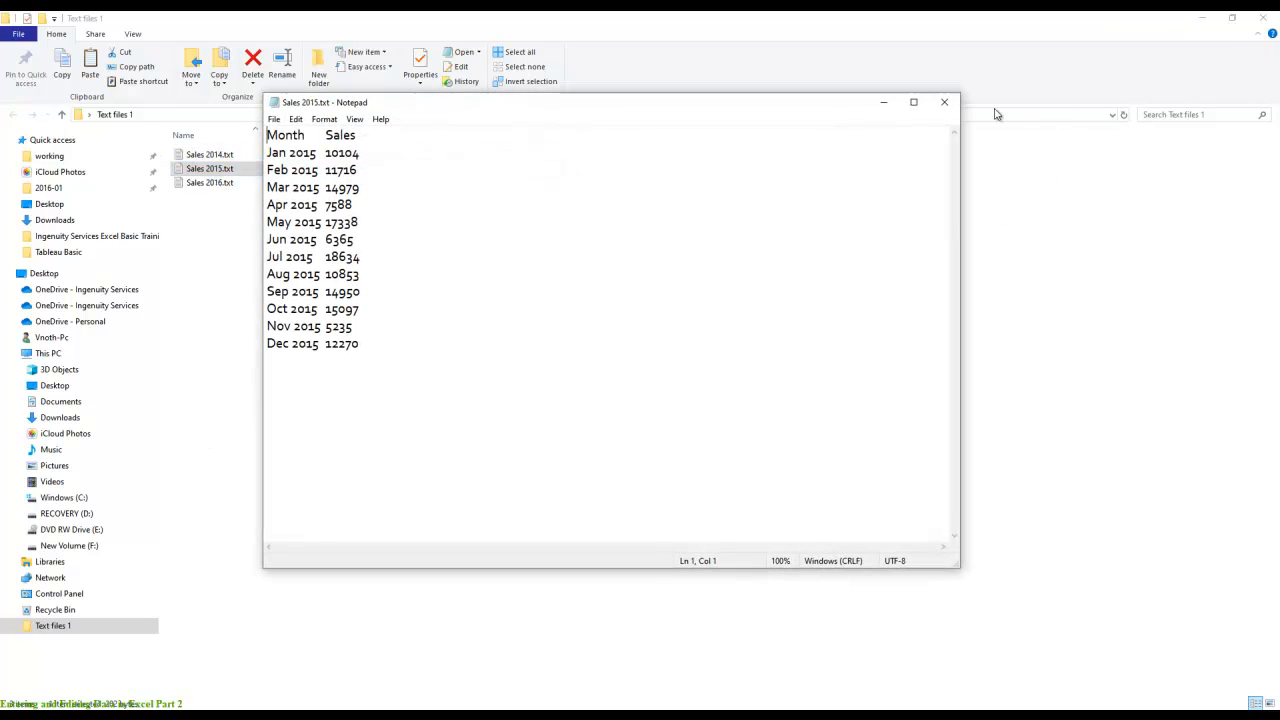
click(949, 104)
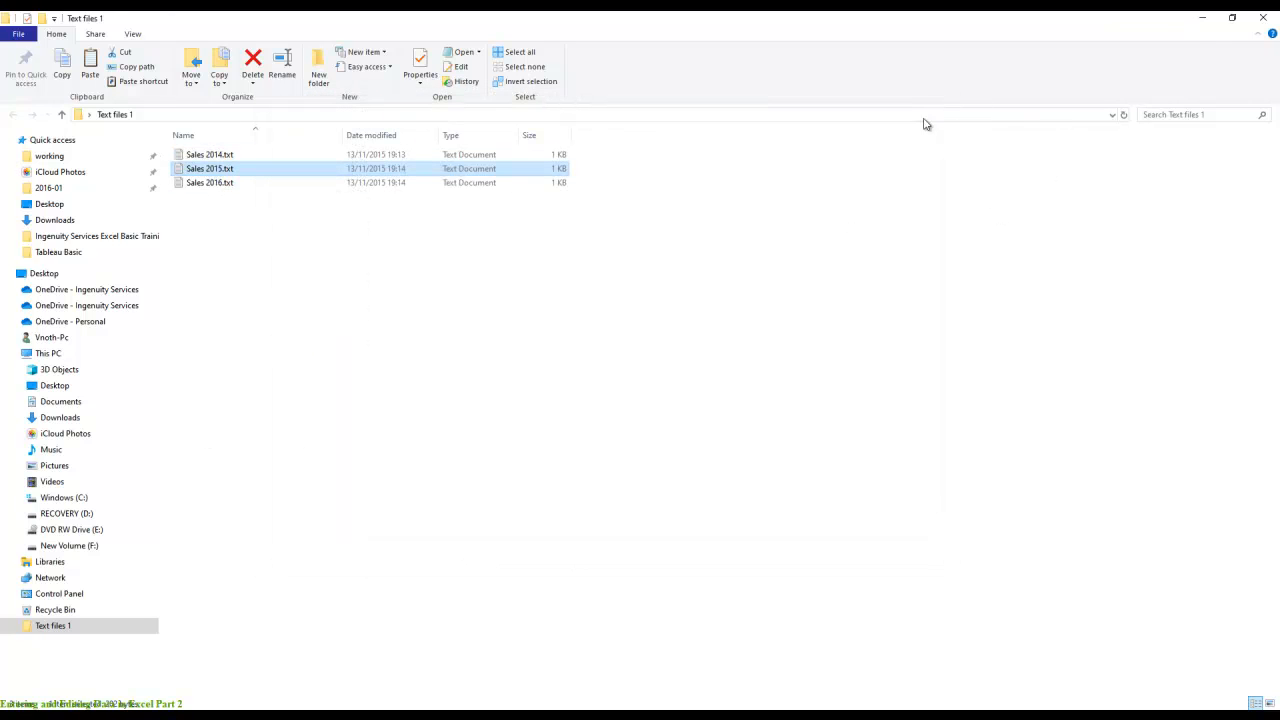
- View the contents of Sales 2016.txt, and close both File Explorer windows to return to the workbook
double_click(226, 182)
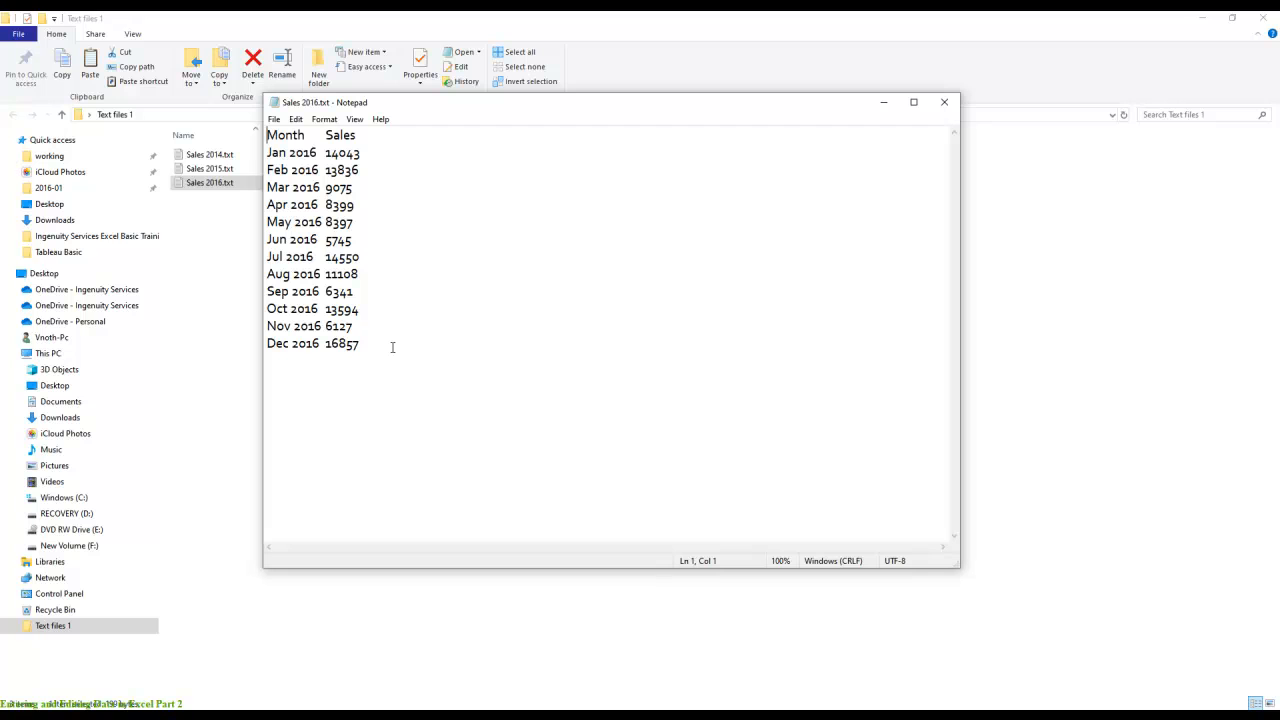
click(944, 102)
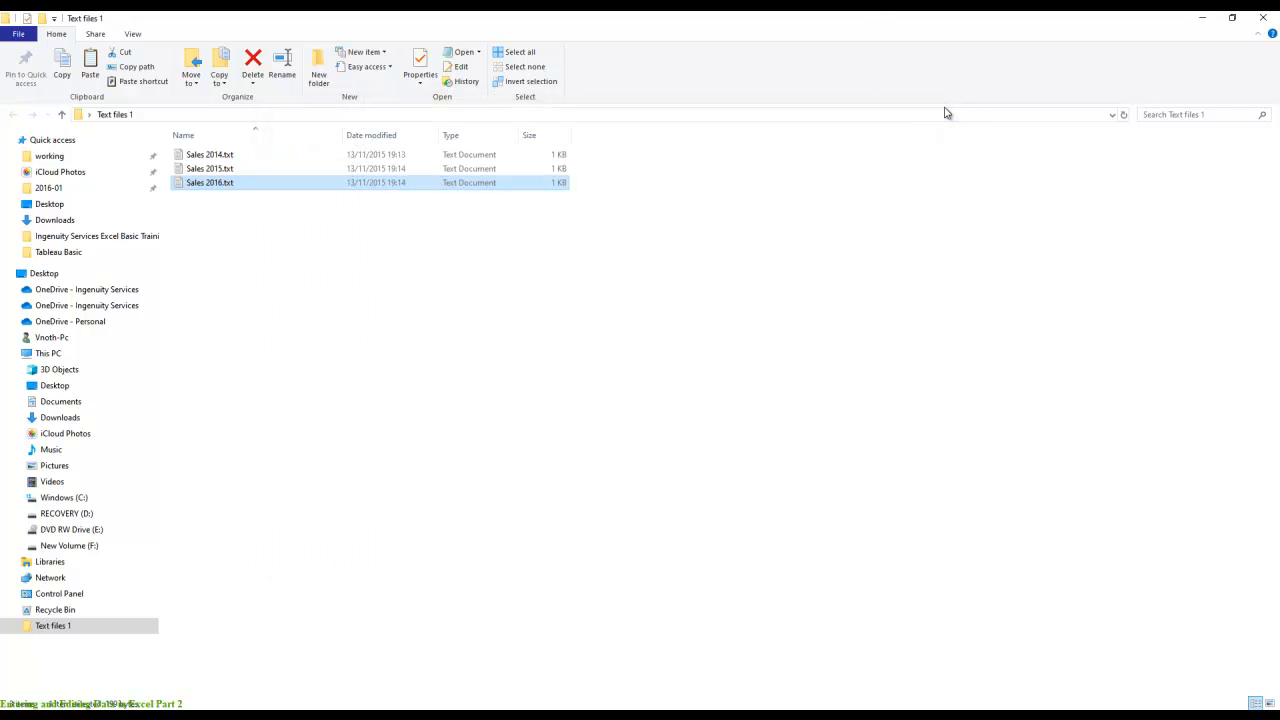
click(1262, 17)
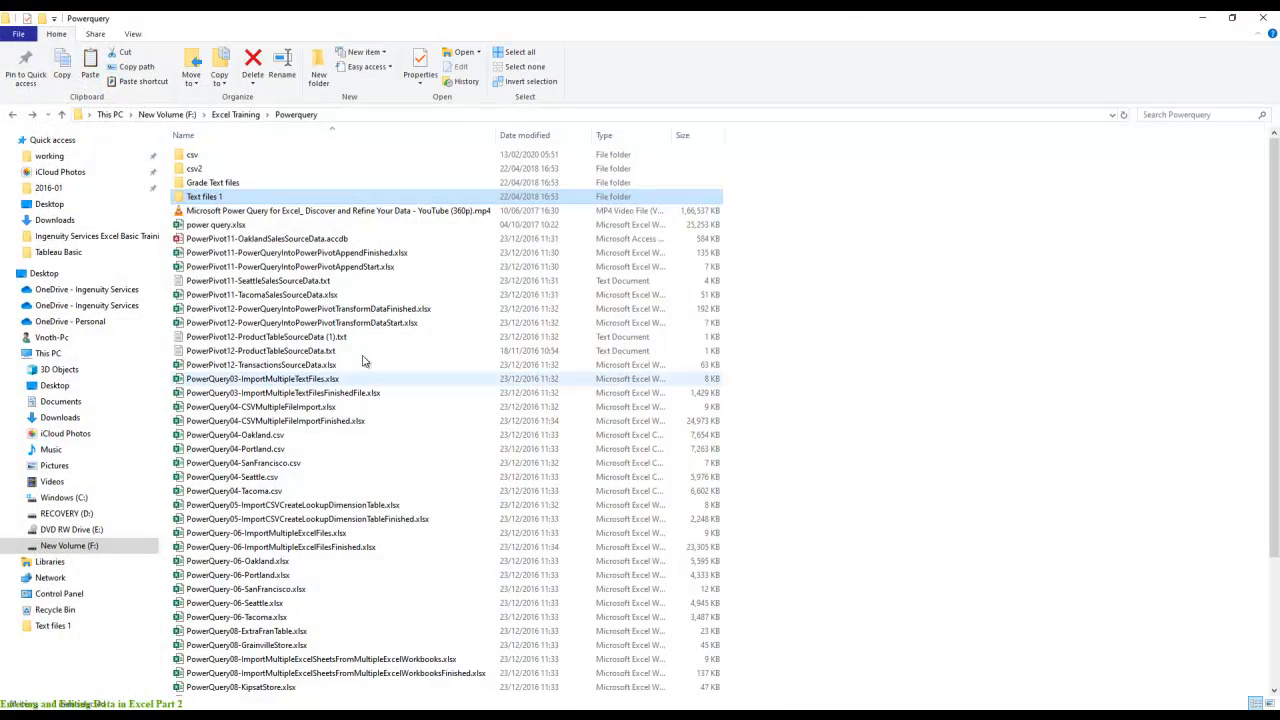
click(1262, 17)
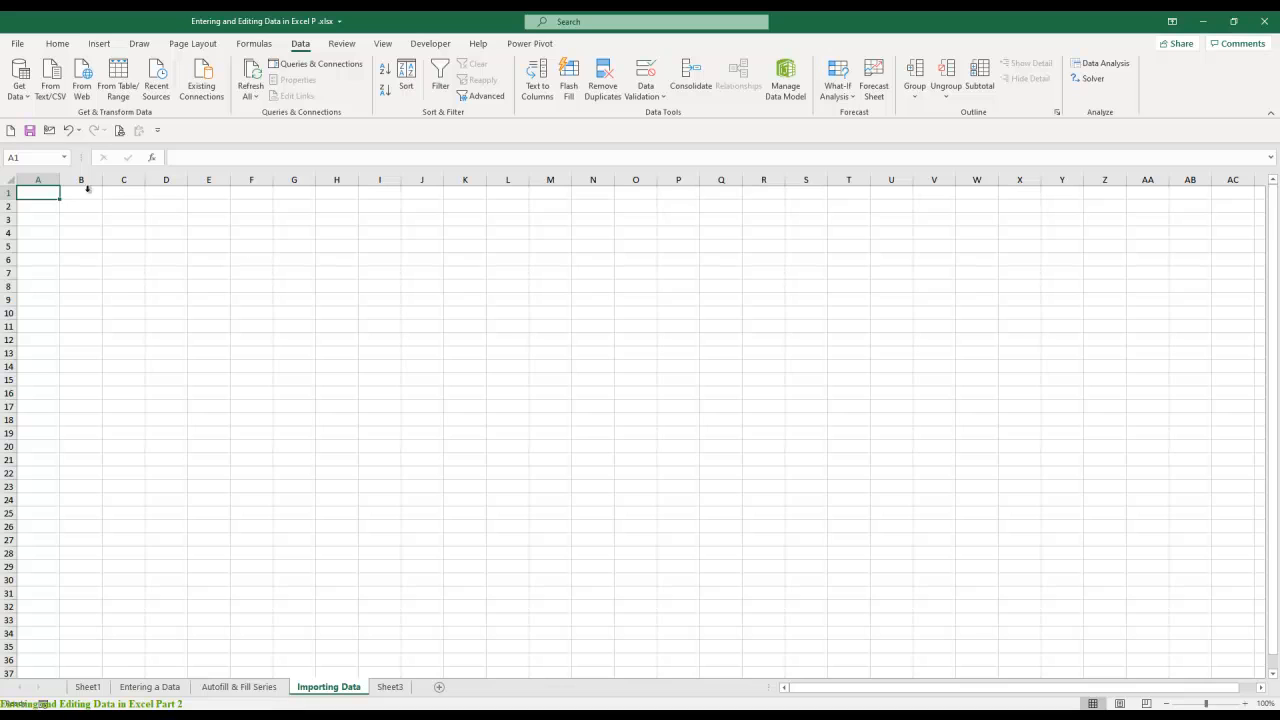
- Import from the desktop folder "Text files 1" and open its file list for transformation in Power Query Editor
click(25, 96)
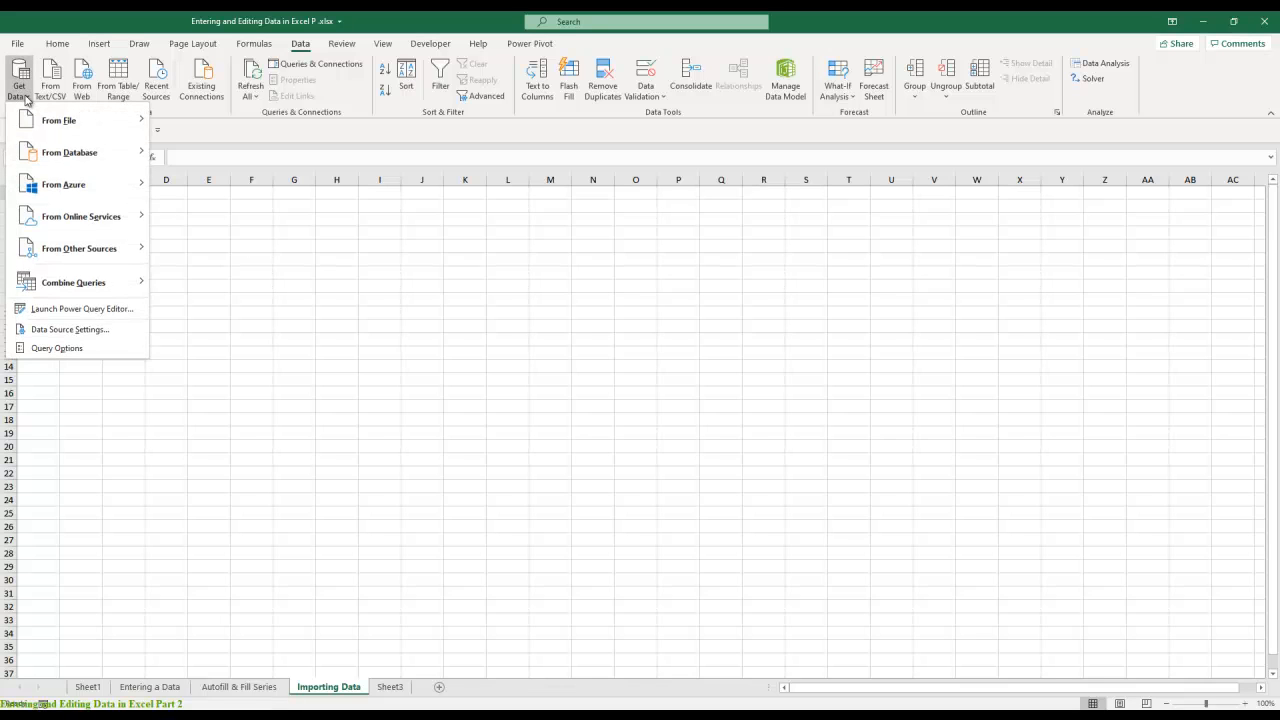
mouse_move(38, 118)
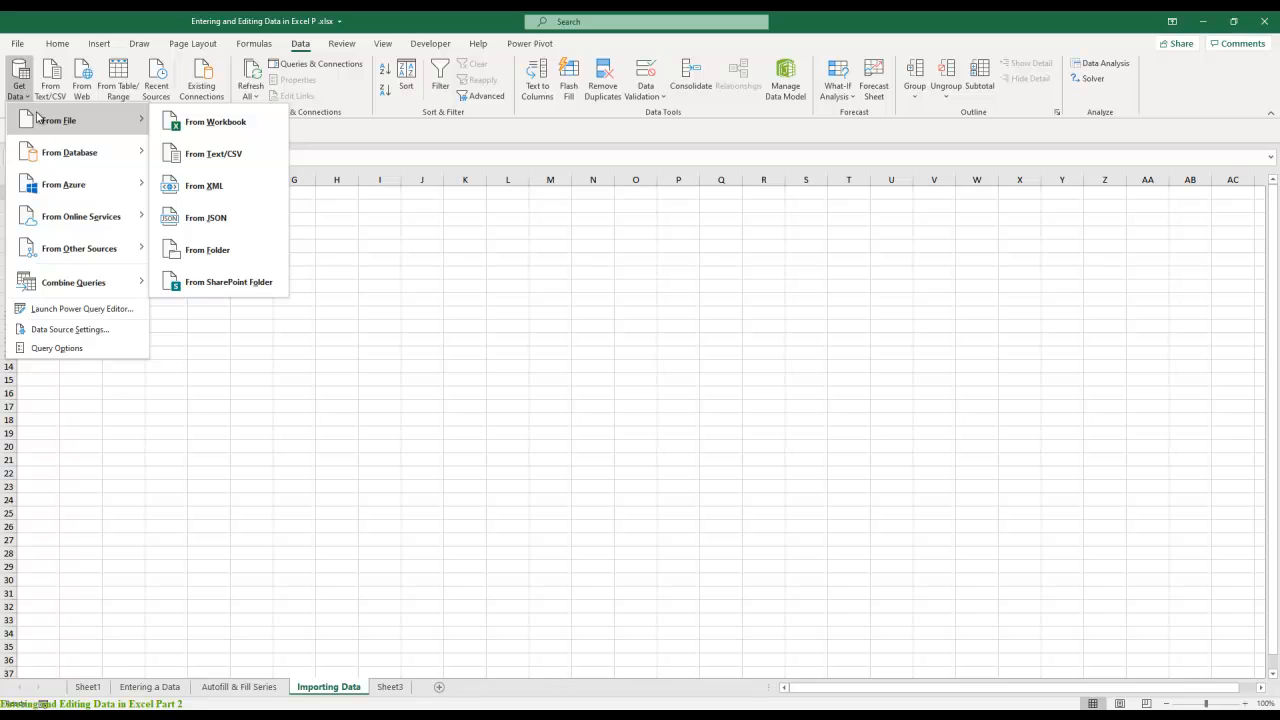
click(262, 283)
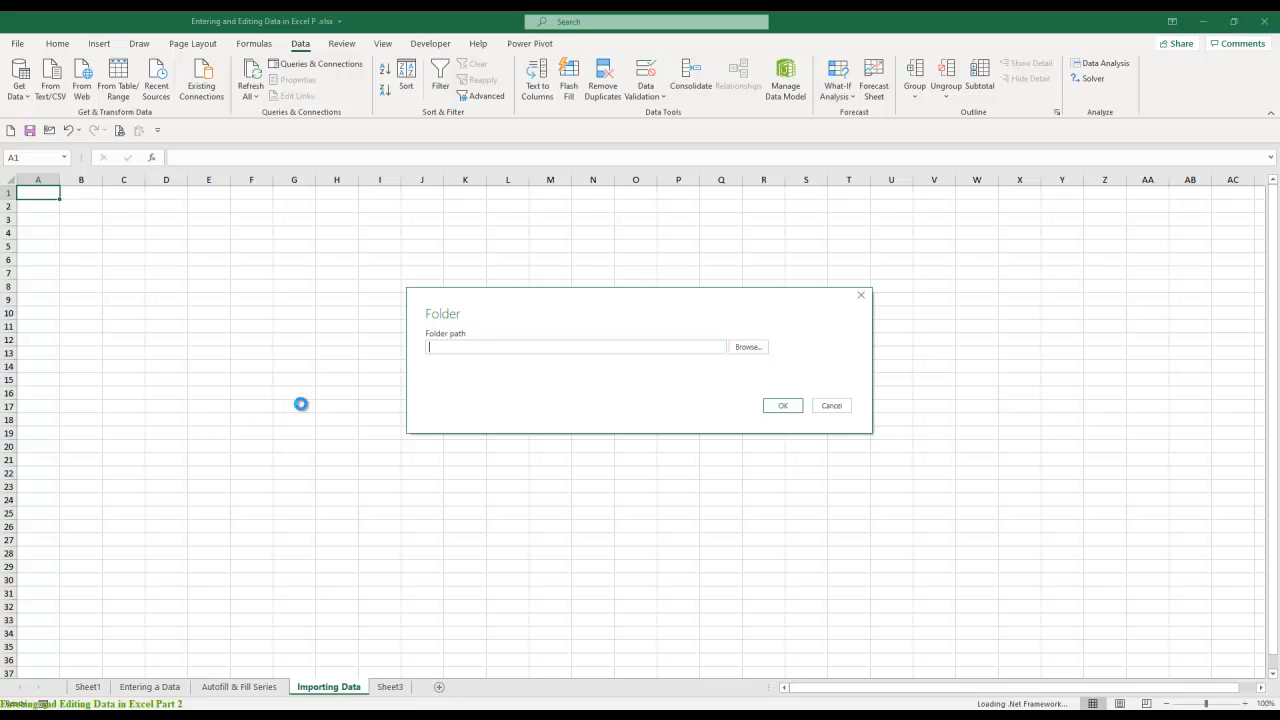
click(756, 347)
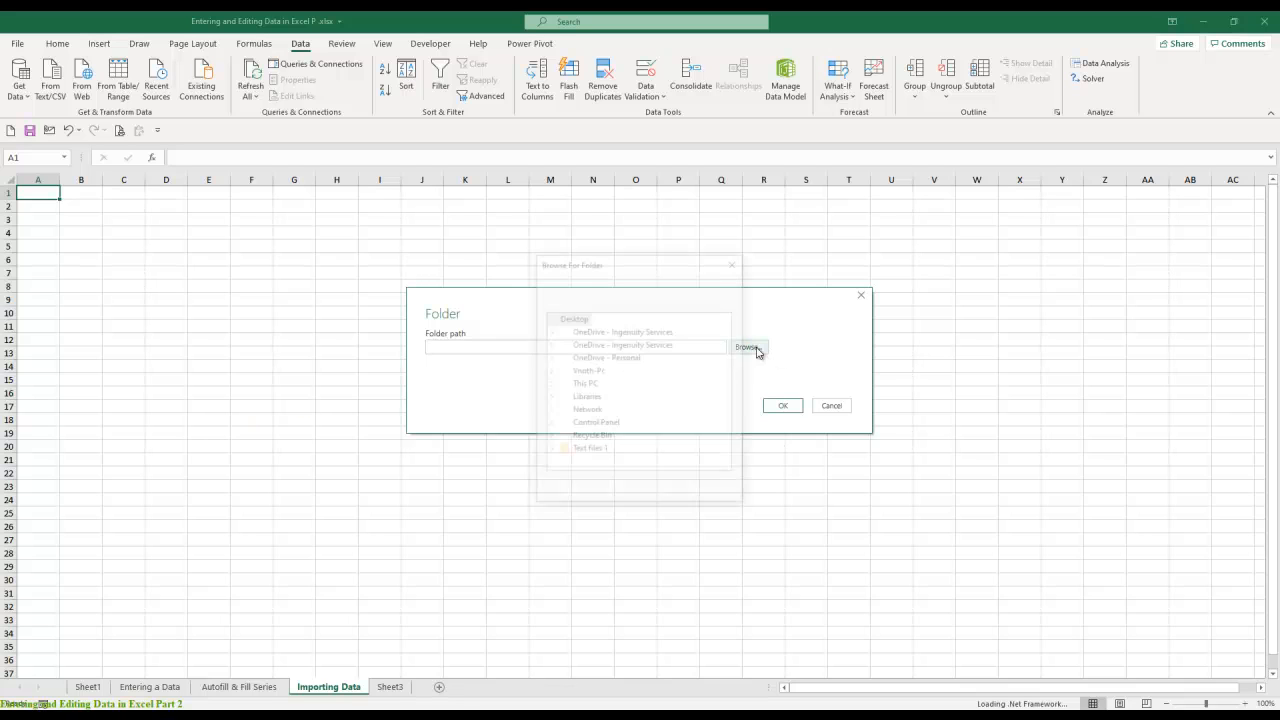
click(592, 453)
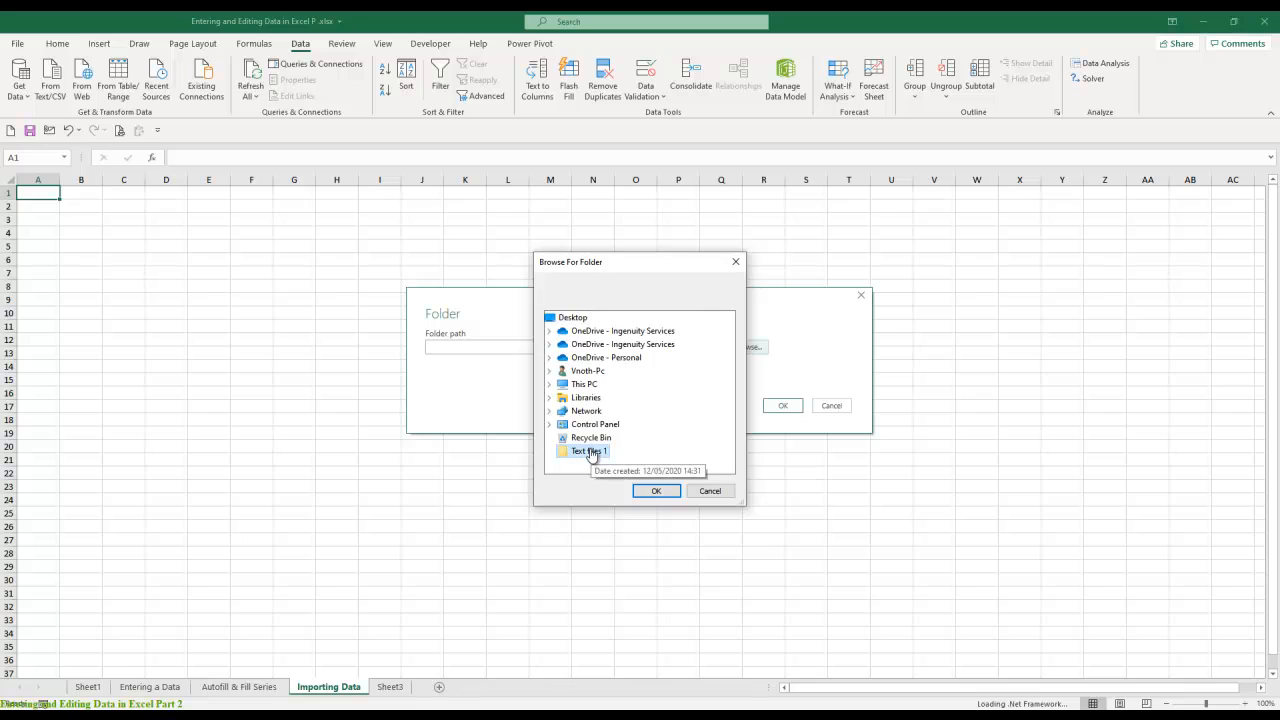
click(656, 490)
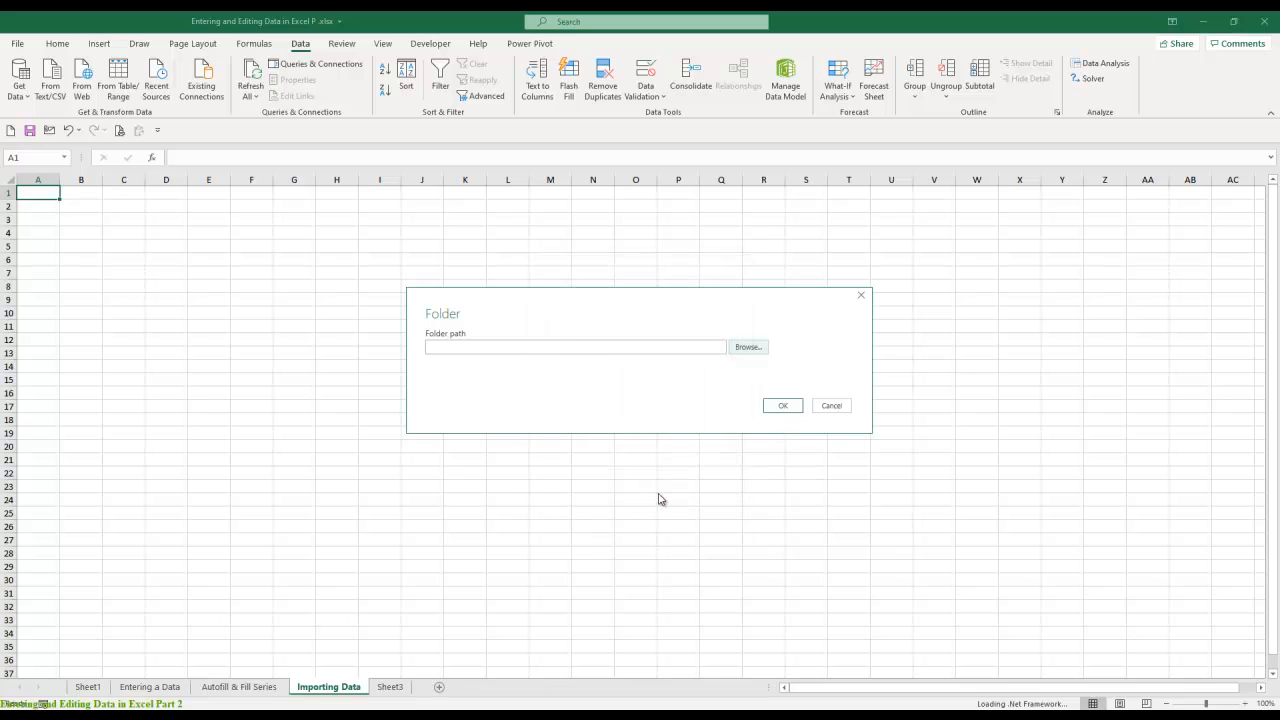
click(784, 411)
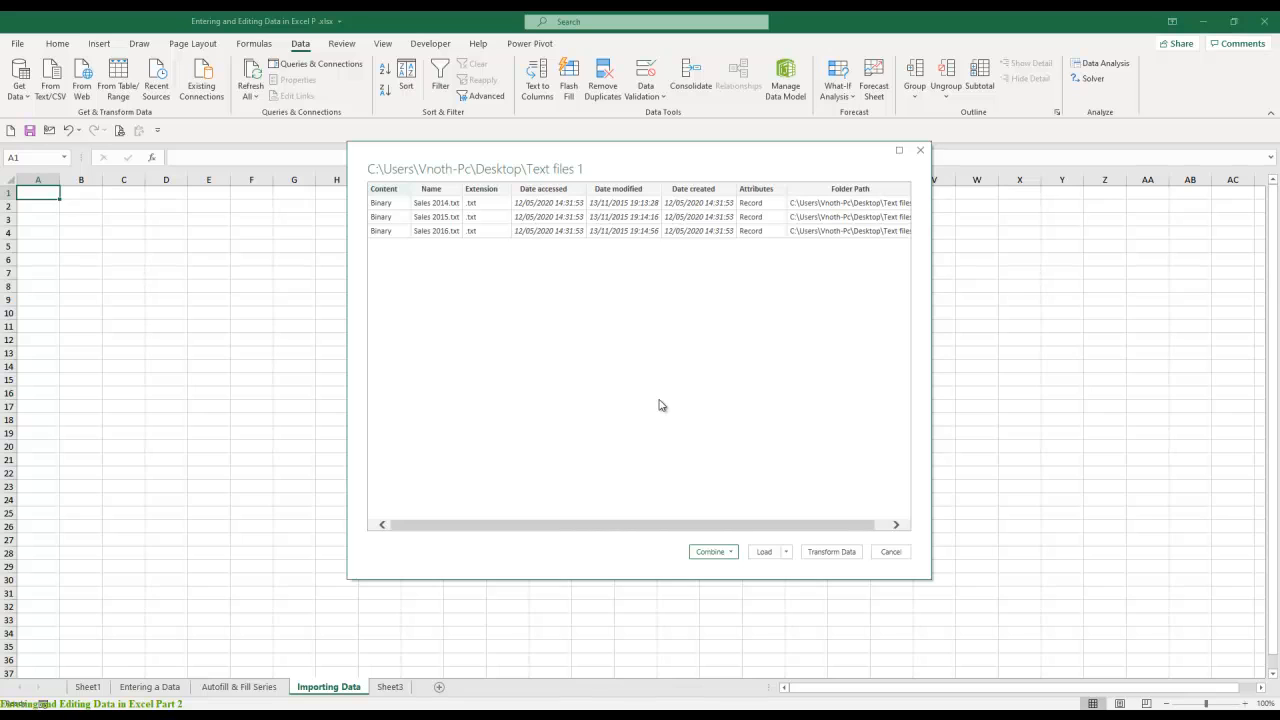
click(838, 556)
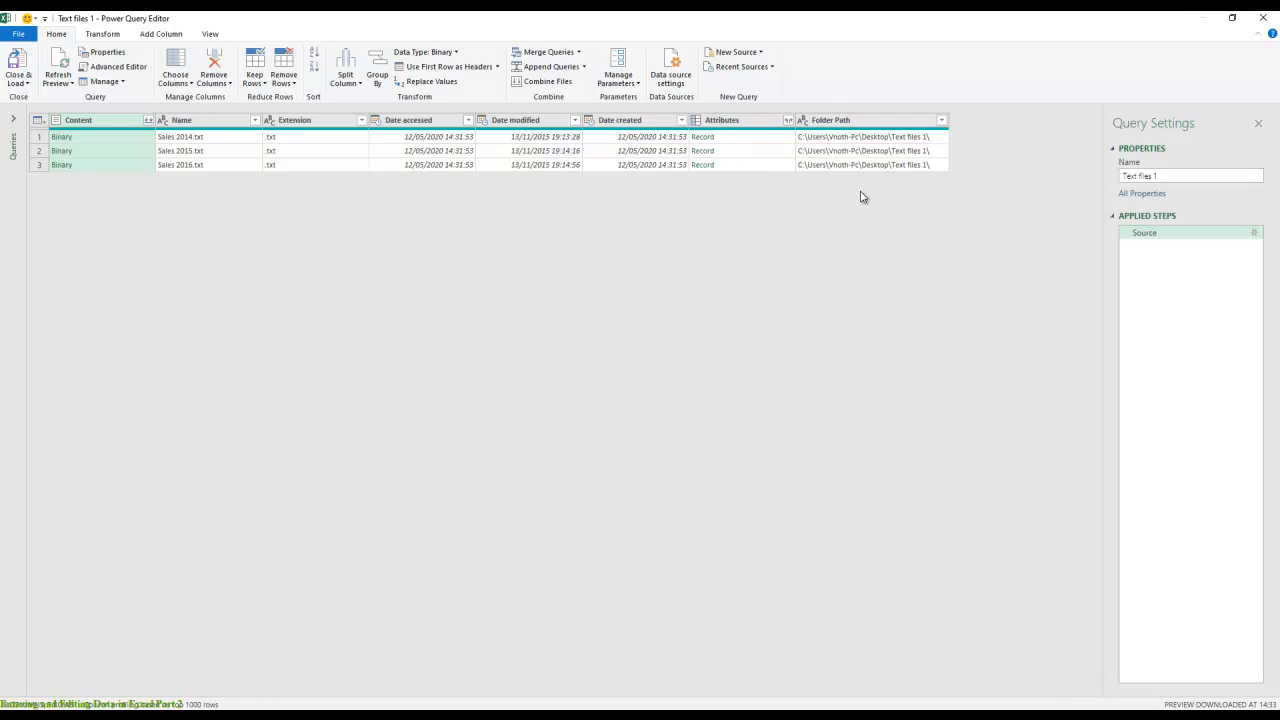
- Remove all columns except Content and combine the files, using the first file as sample and Tab as delimiter
right_click(104, 124)
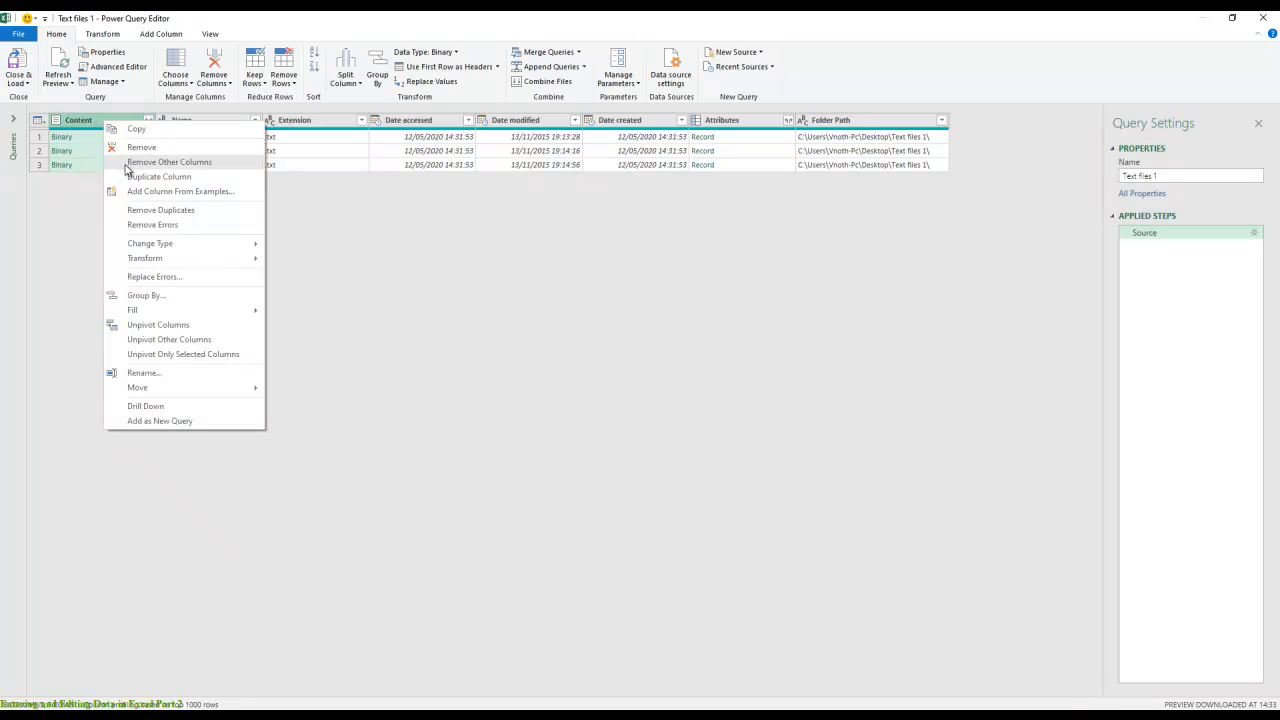
click(127, 170)
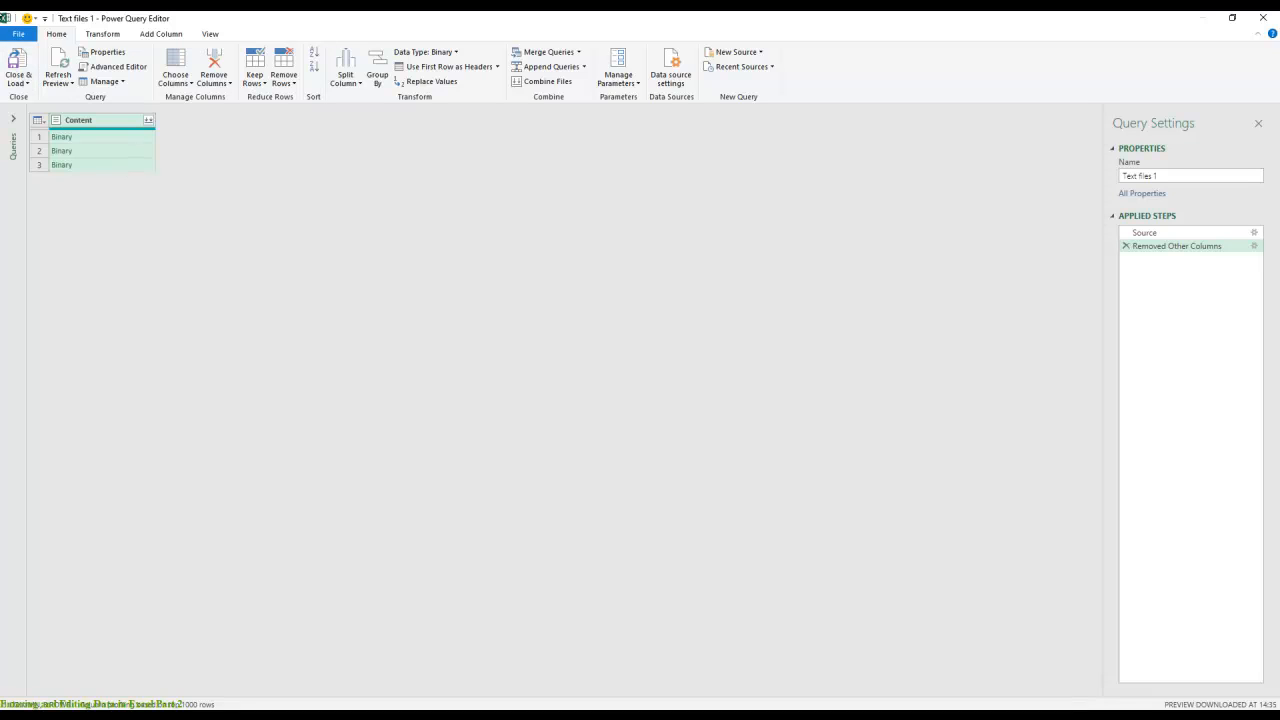
click(149, 121)
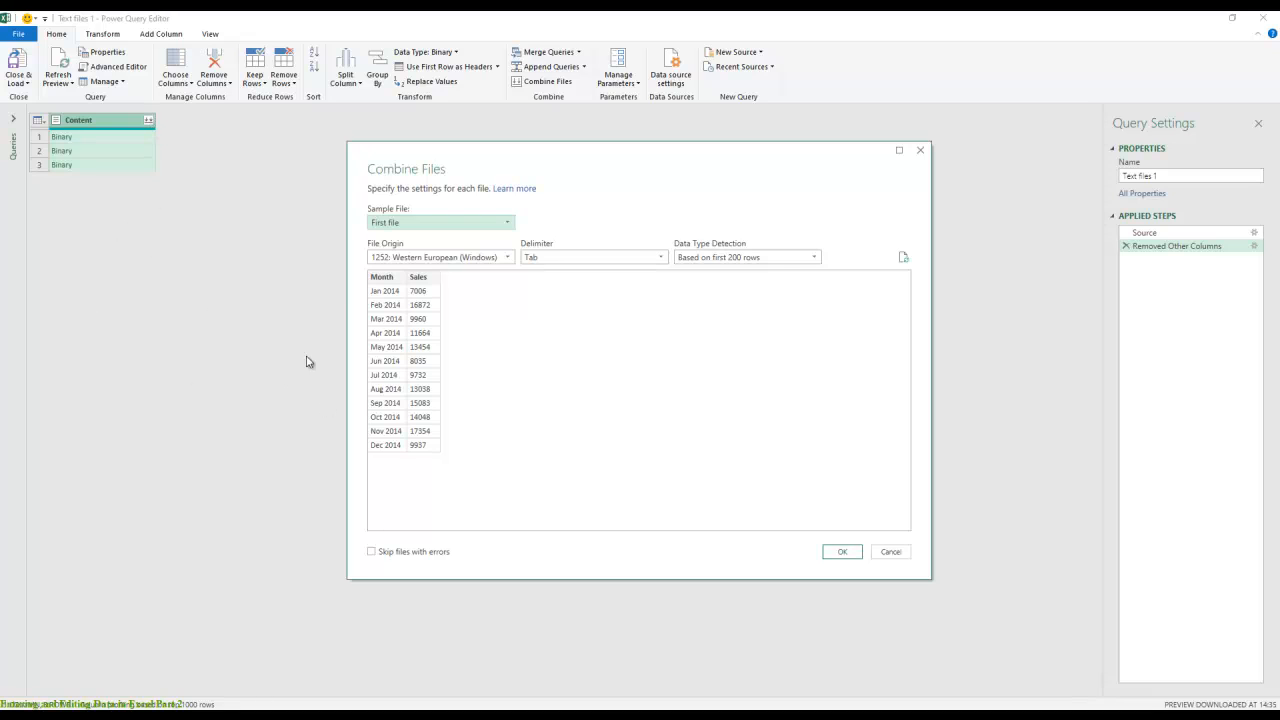
click(853, 554)
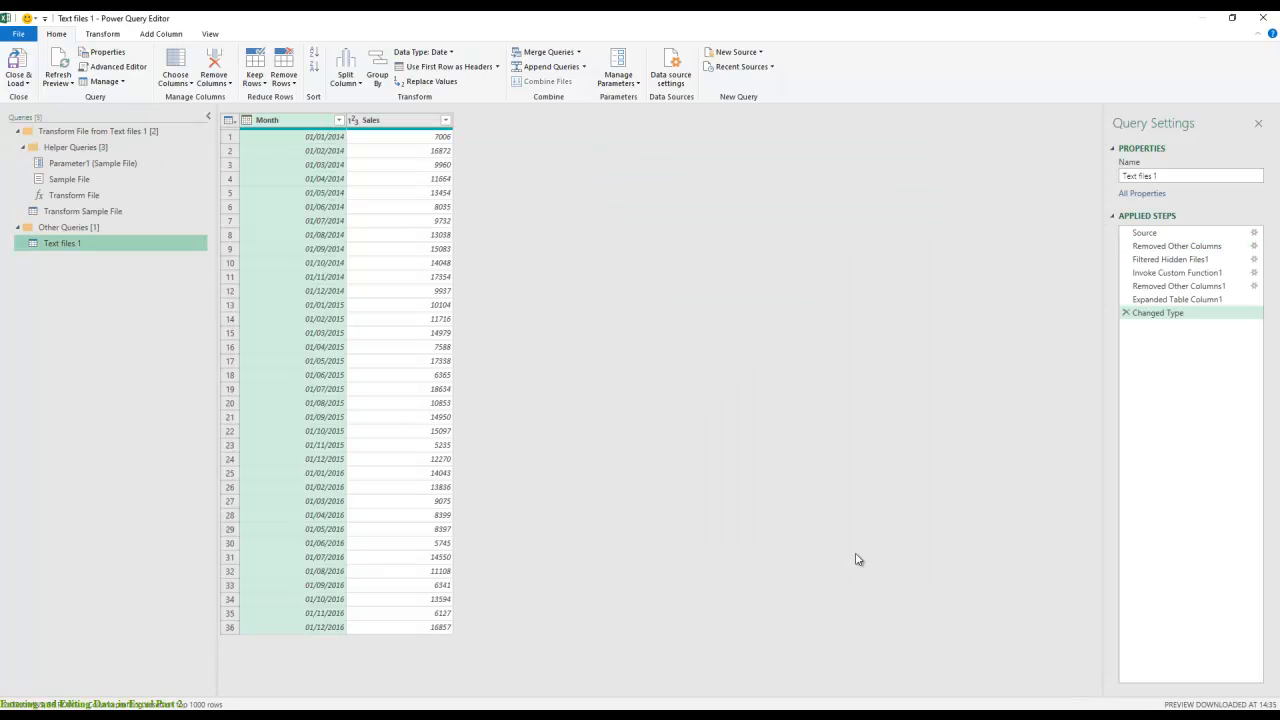
- Load the combined query as a table at cell A1 of the existing Importing Data worksheet and close the Queries & Connections pane
click(28, 83)
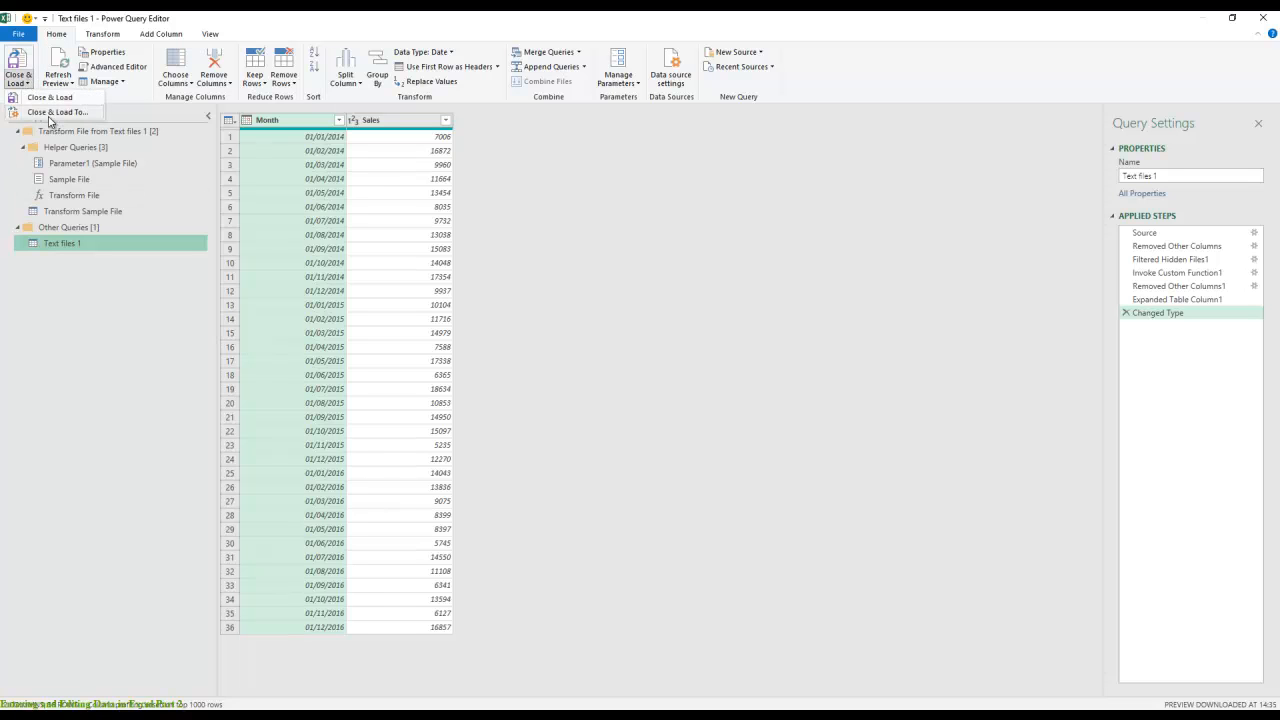
click(51, 117)
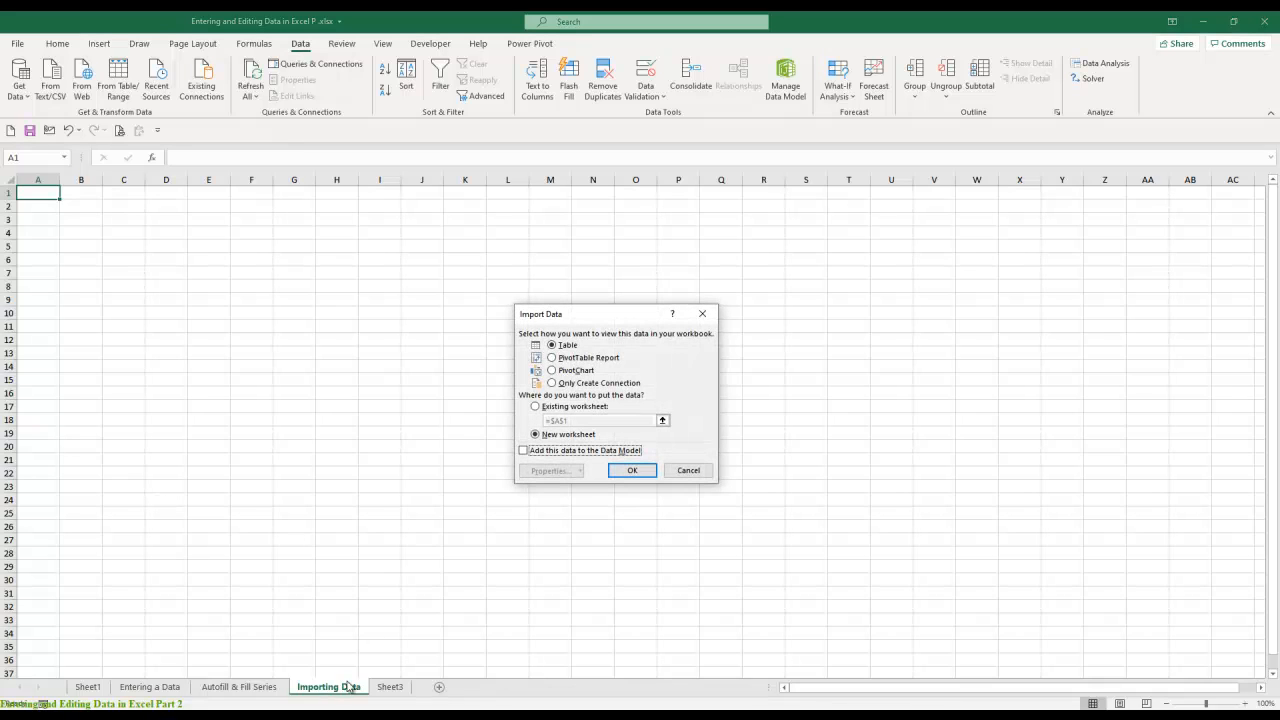
click(536, 407)
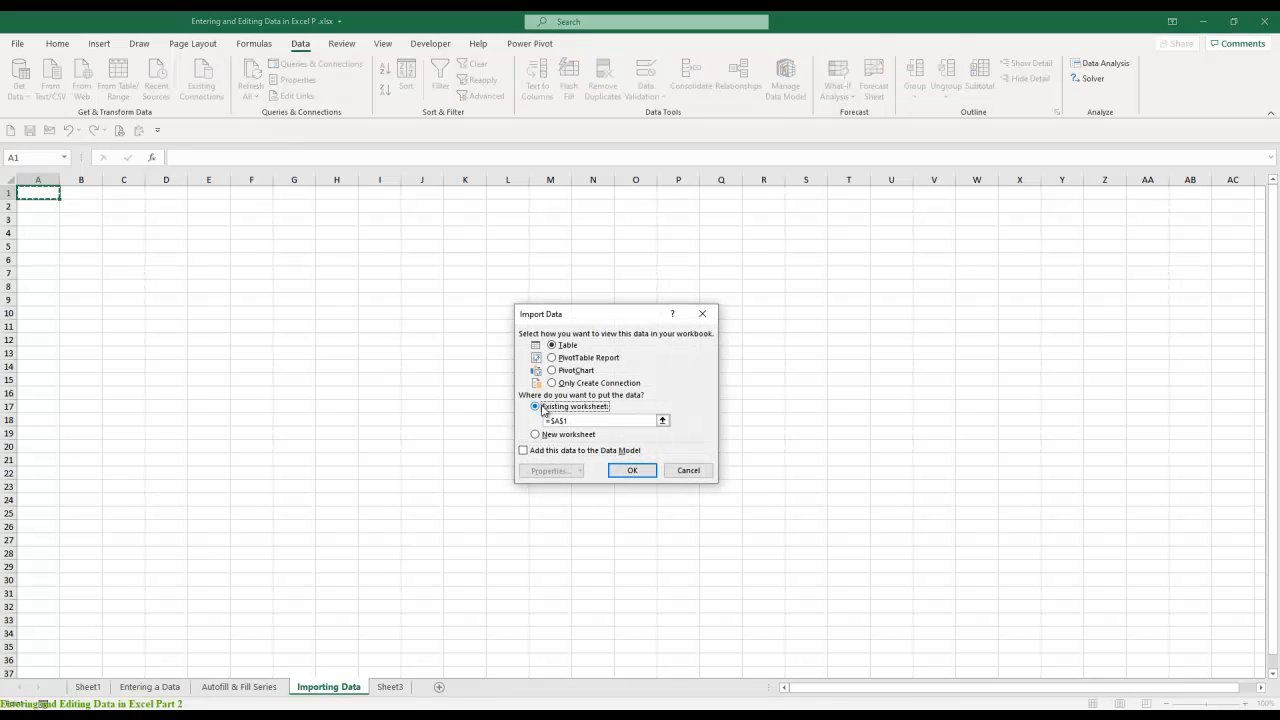
click(630, 470)
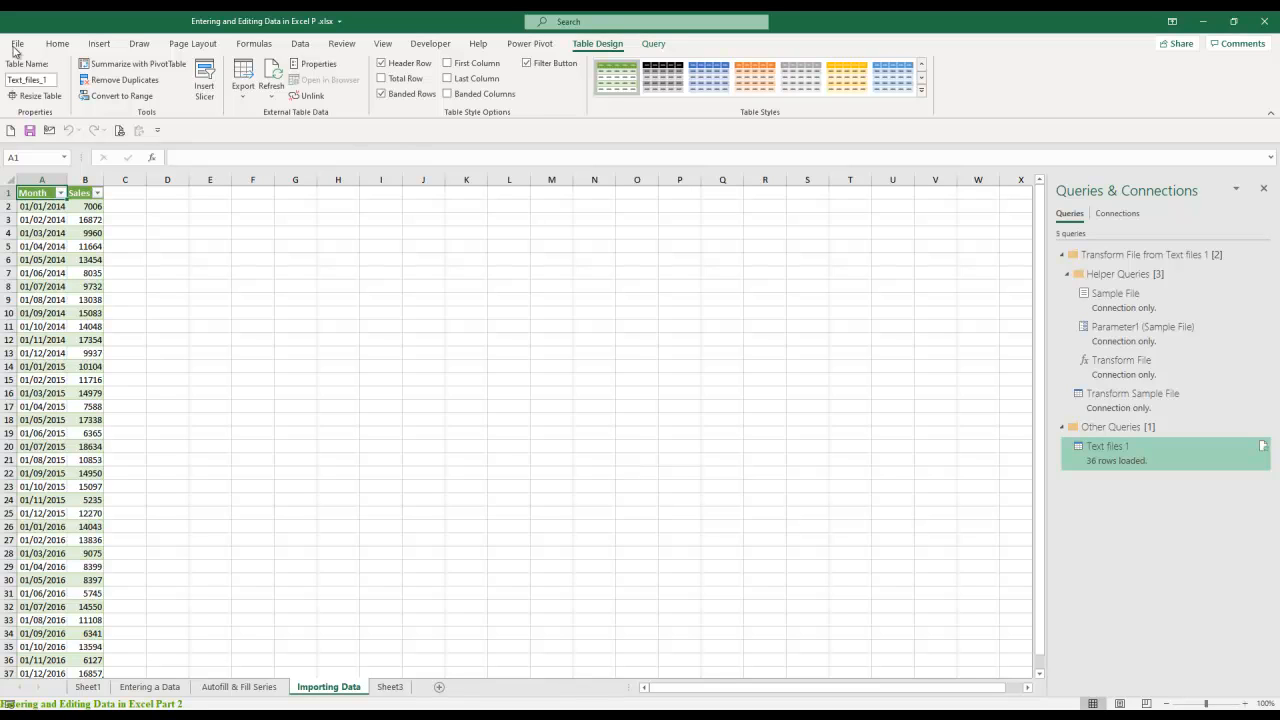
click(98, 44)
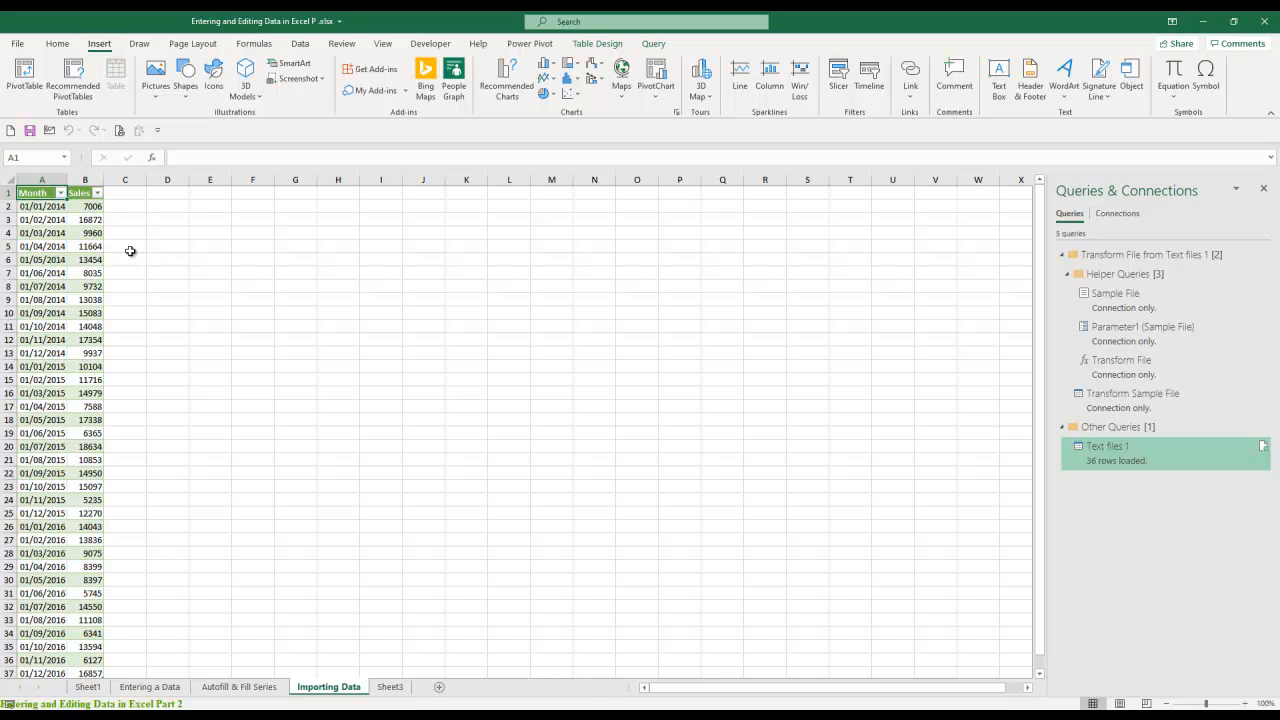
click(1265, 191)
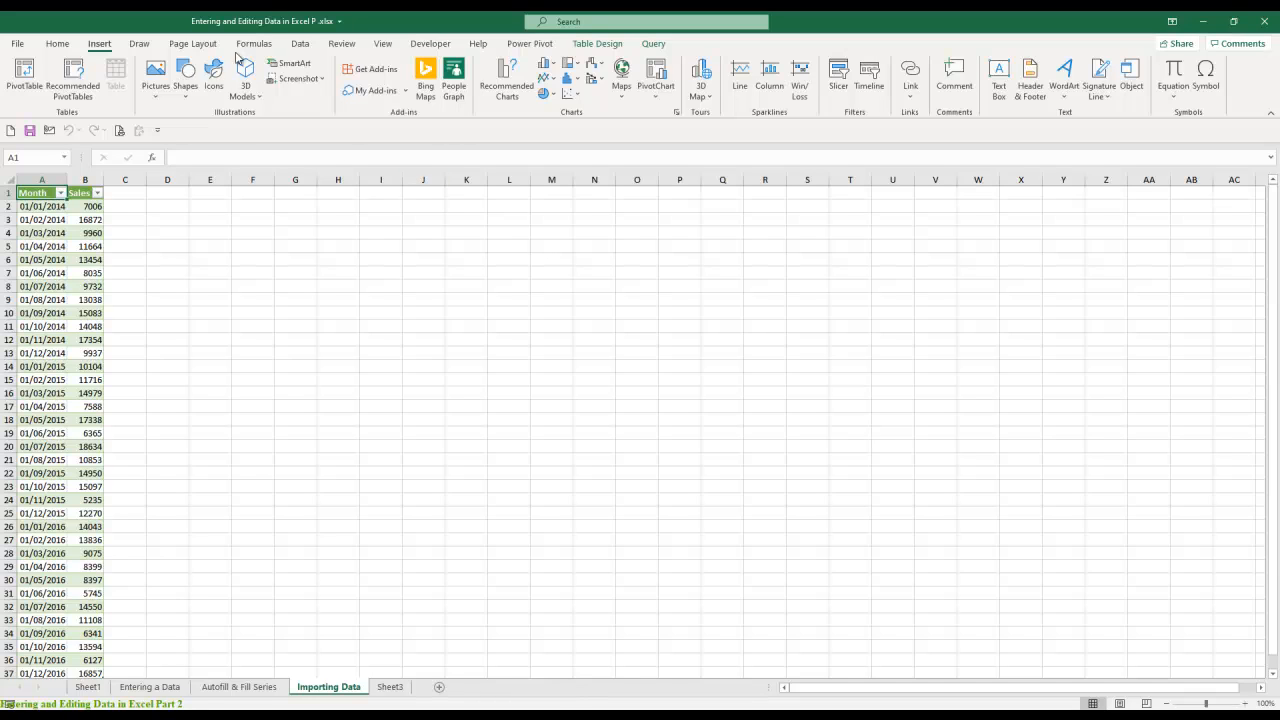
- Examine the database, Azure, online services and other source options for getting data, and return to Sheet1
click(301, 44)
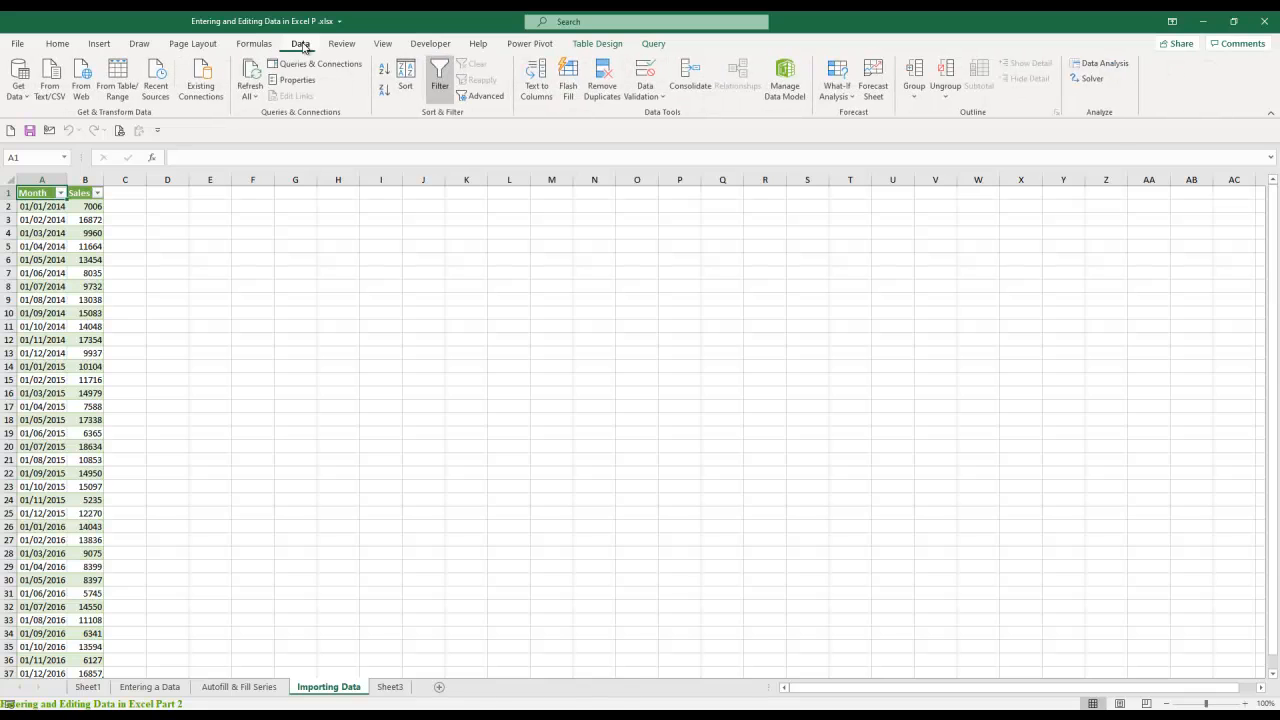
click(18, 80)
mouse_move(52, 122)
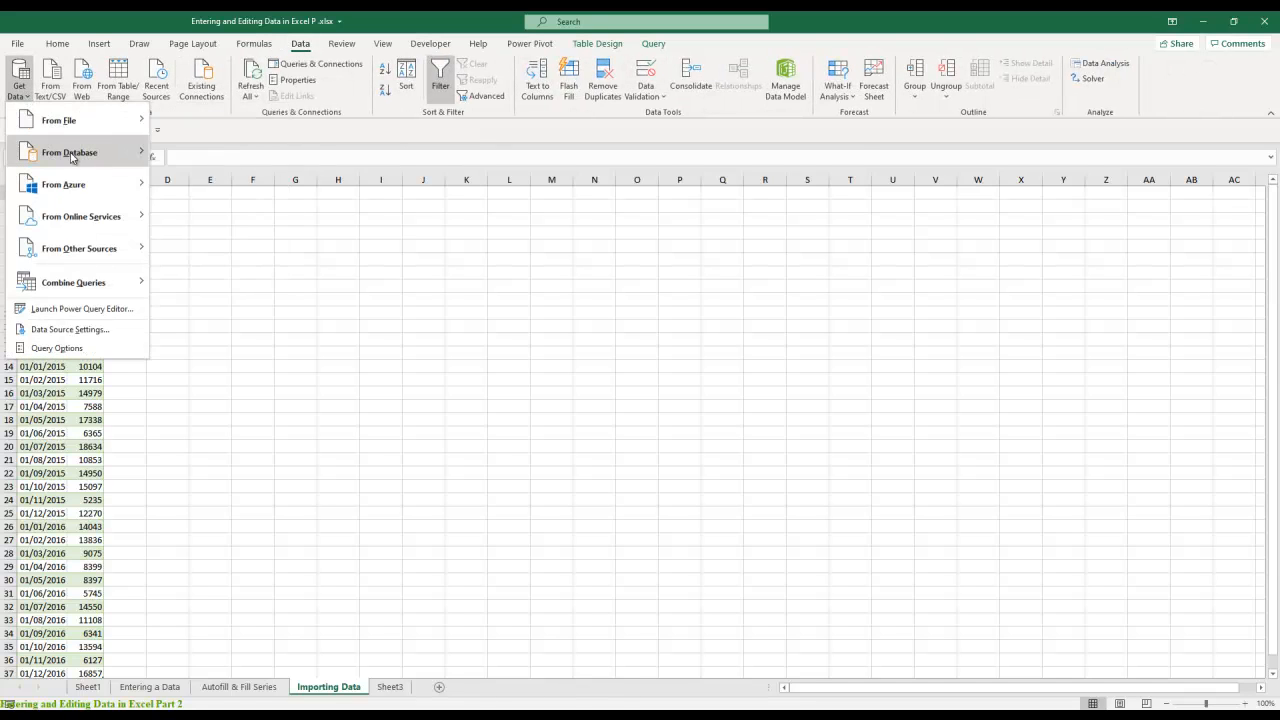
mouse_move(71, 157)
mouse_move(66, 195)
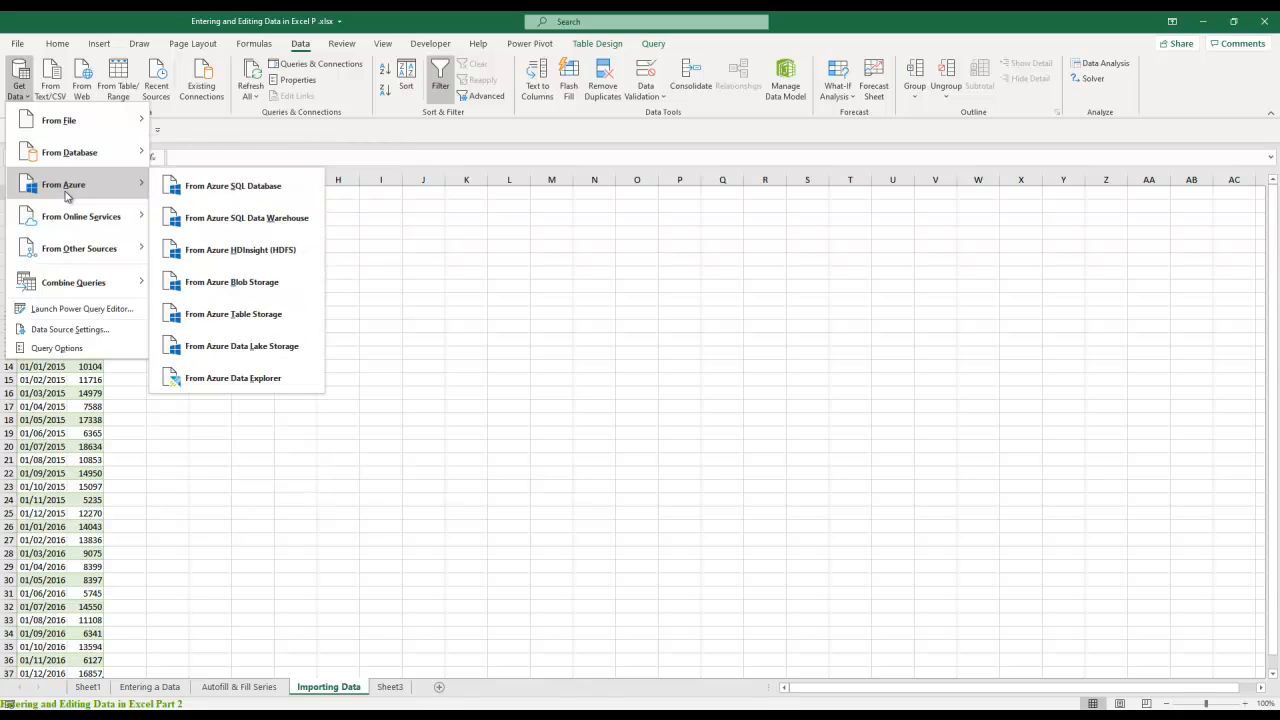
mouse_move(82, 222)
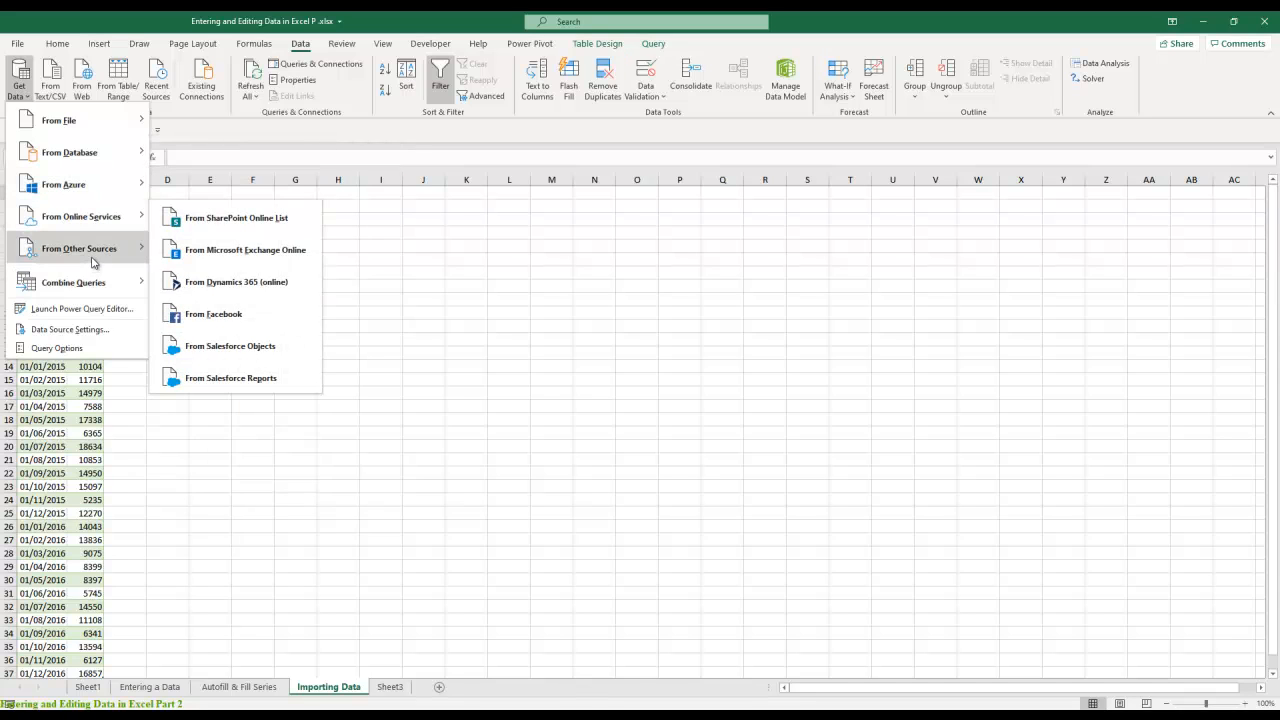
mouse_move(93, 262)
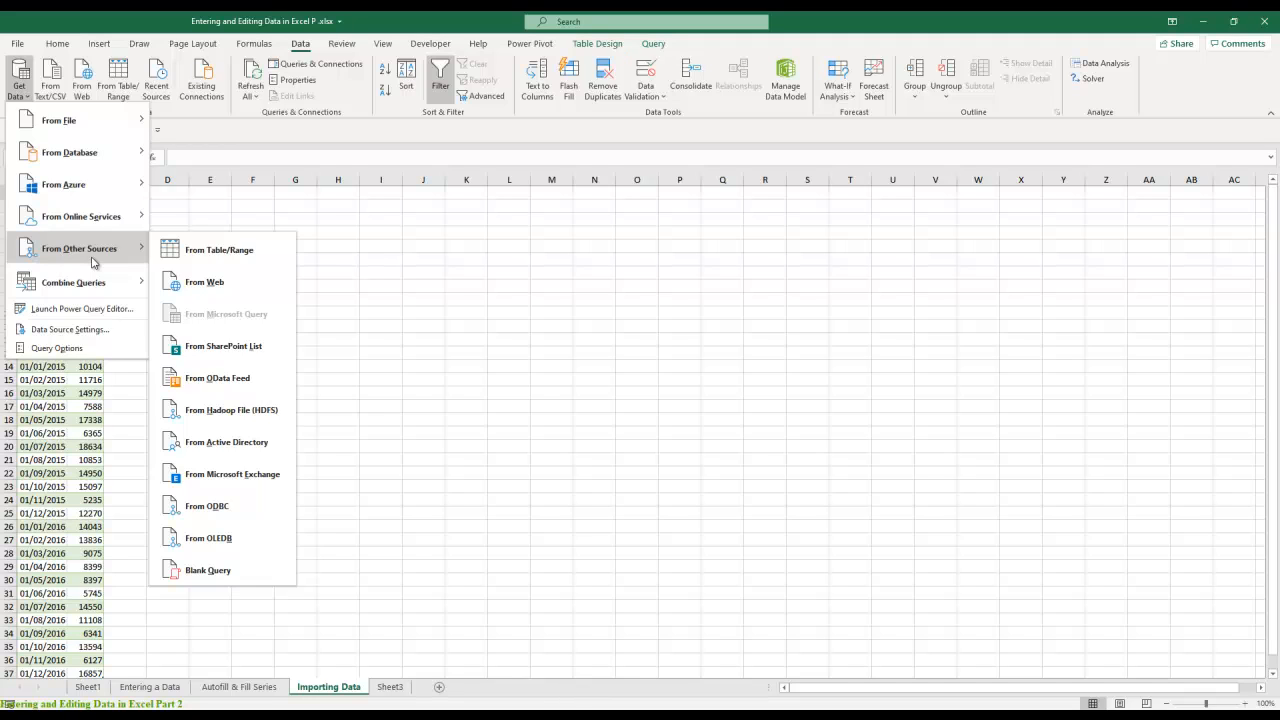
click(426, 324)
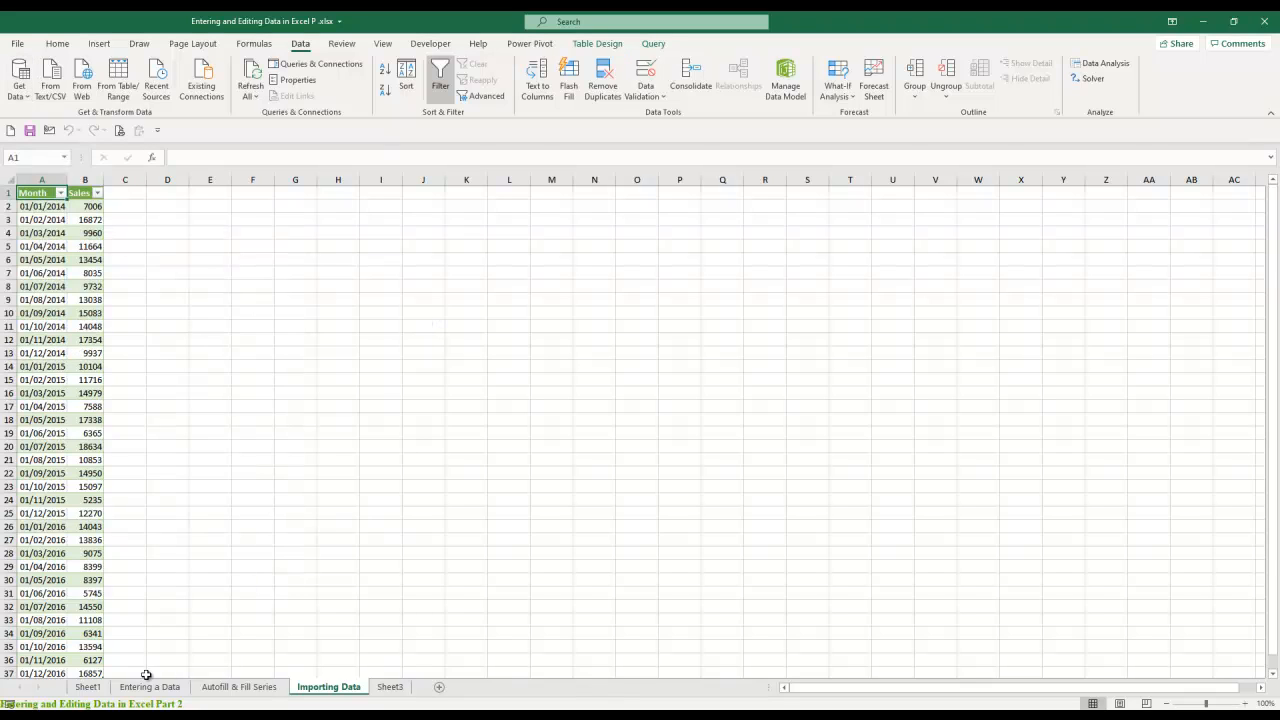
click(89, 688)
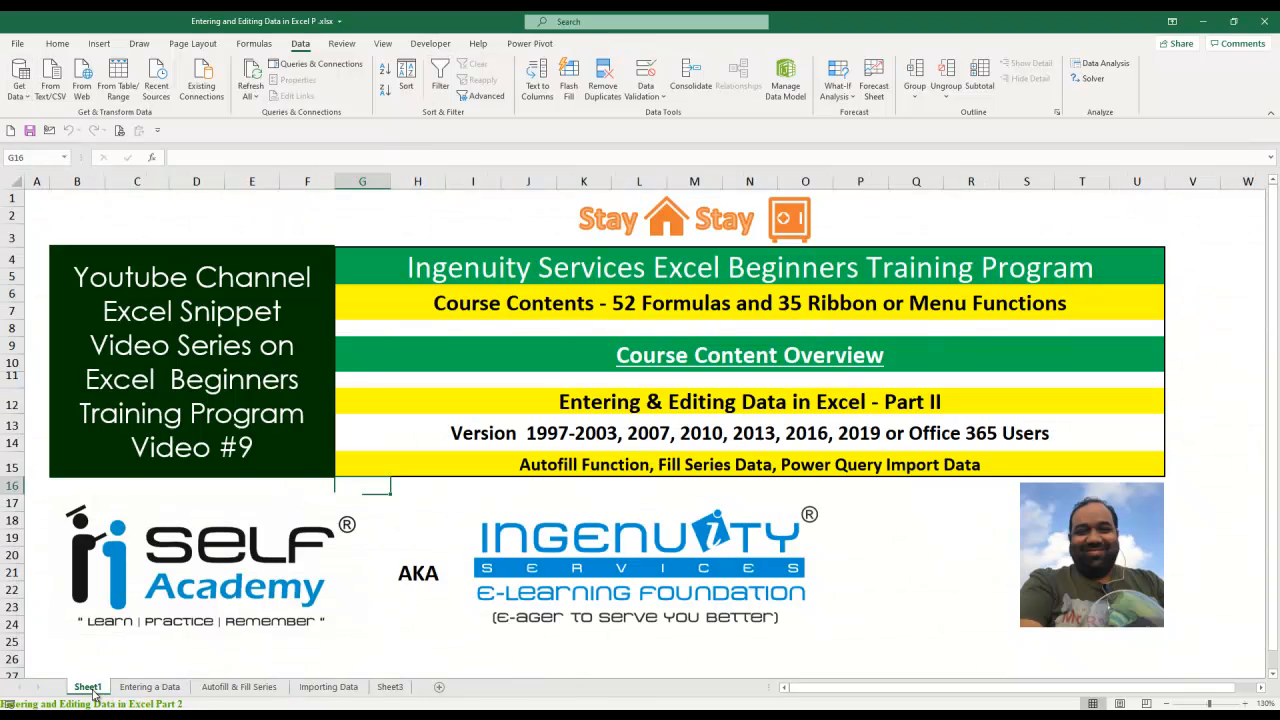